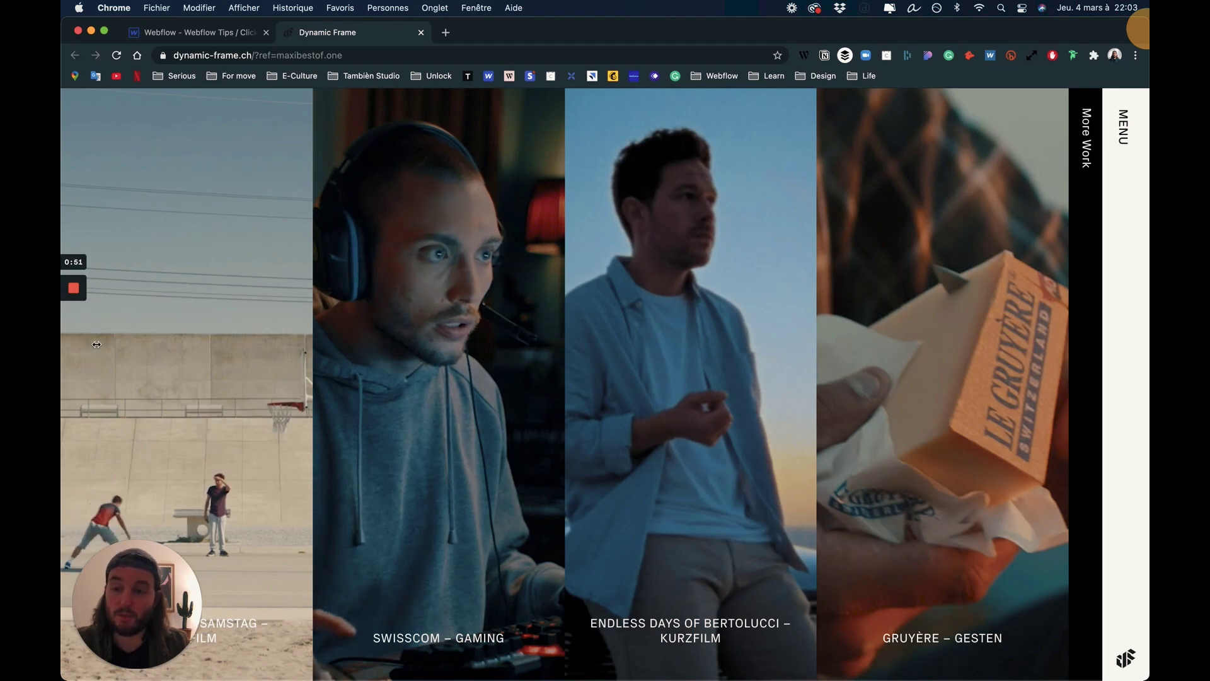
{"action": "left_click_drag", "start_coordinate": [181, 360], "coordinate": [270, 358]}
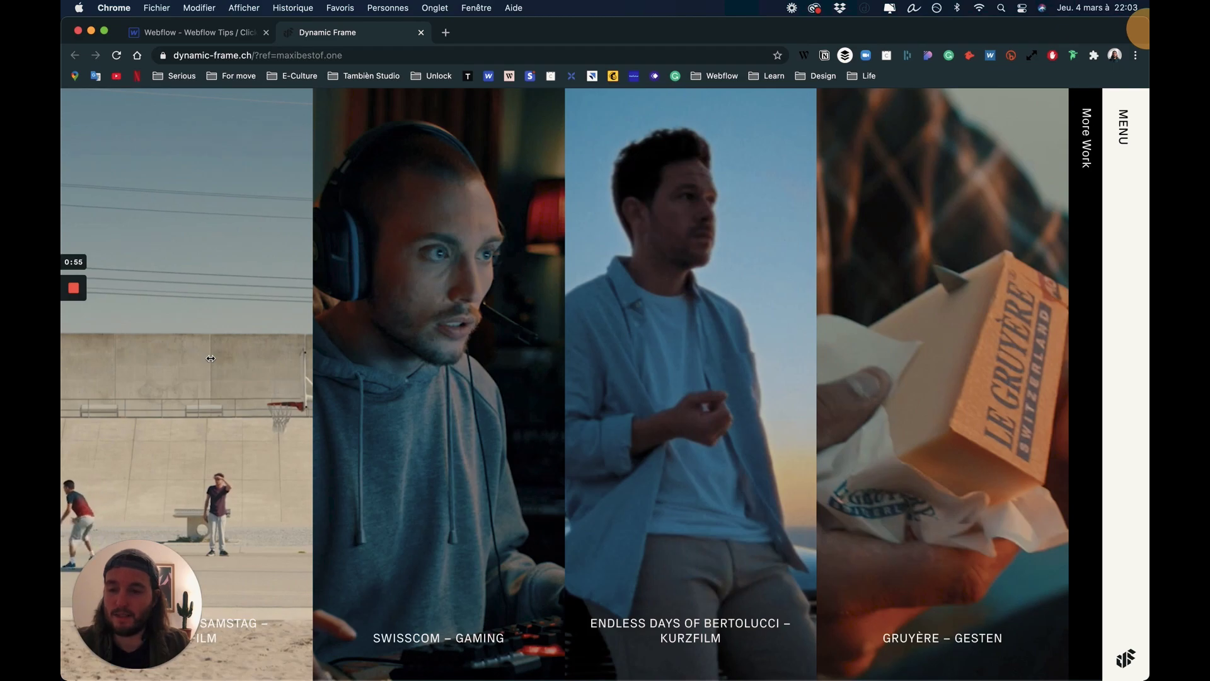
{"action": "left_click_drag", "start_coordinate": [216, 357], "coordinate": [465, 346]}
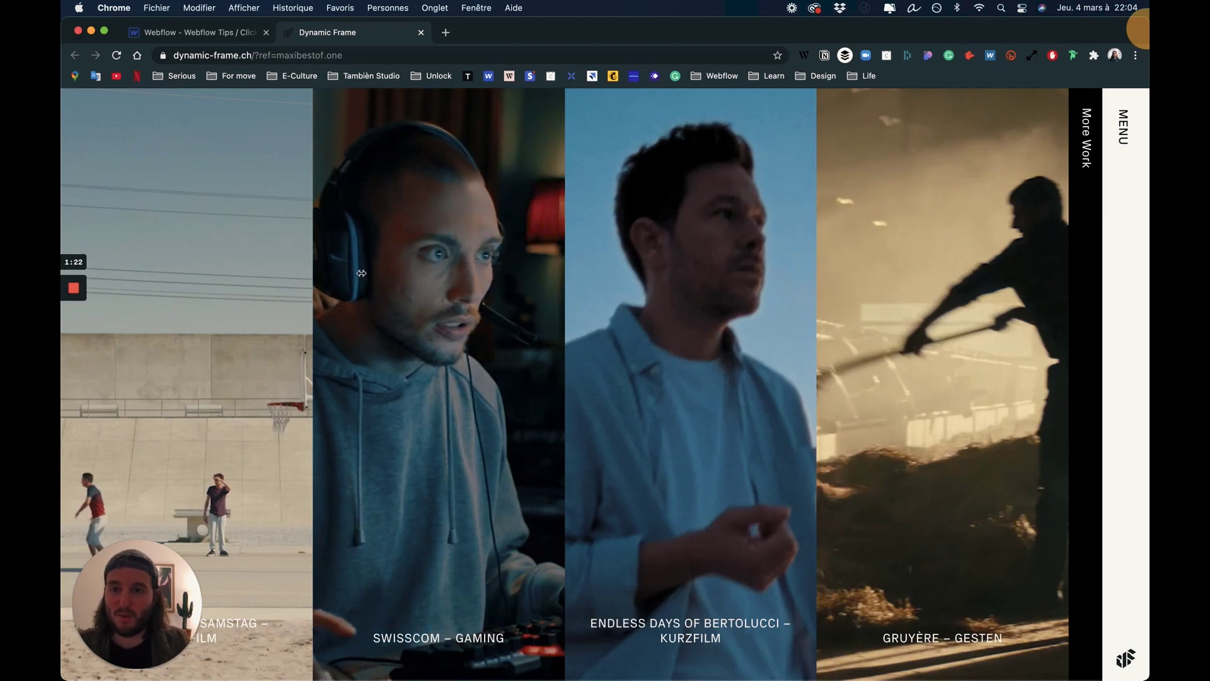
- Switch to the Webflow project and add a section to the page body with the new class section-images
{"action": "left_click", "coordinate": [197, 33]}
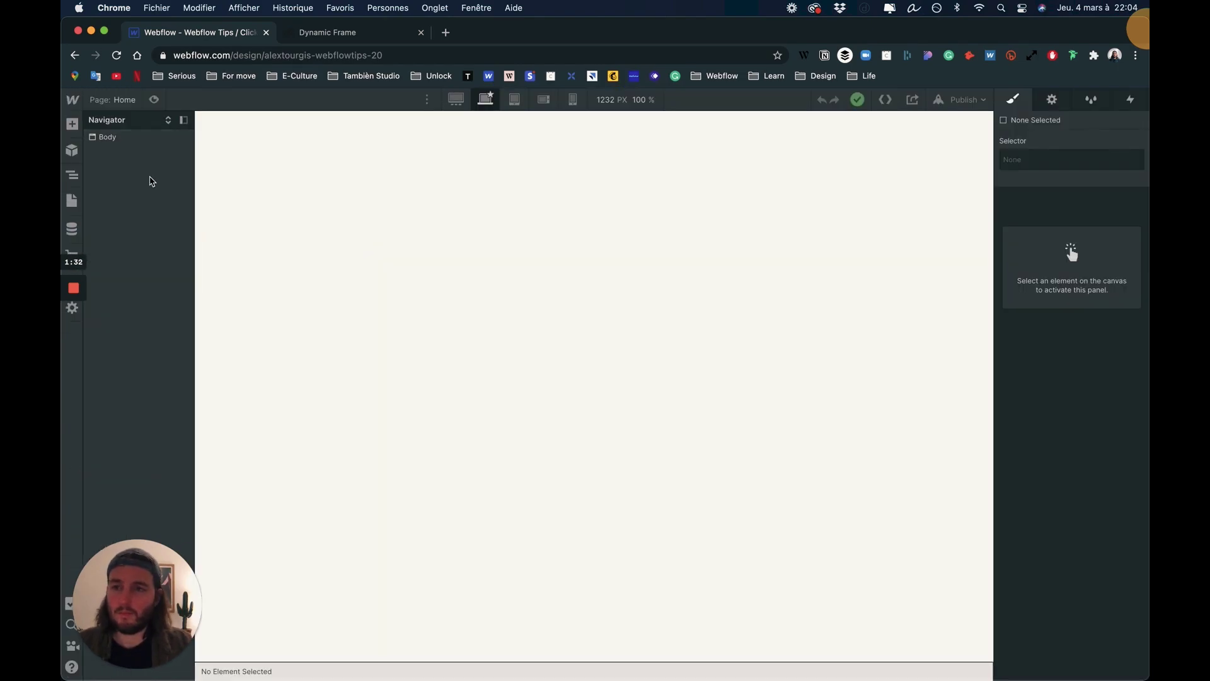
{"action": "left_click", "coordinate": [72, 123]}
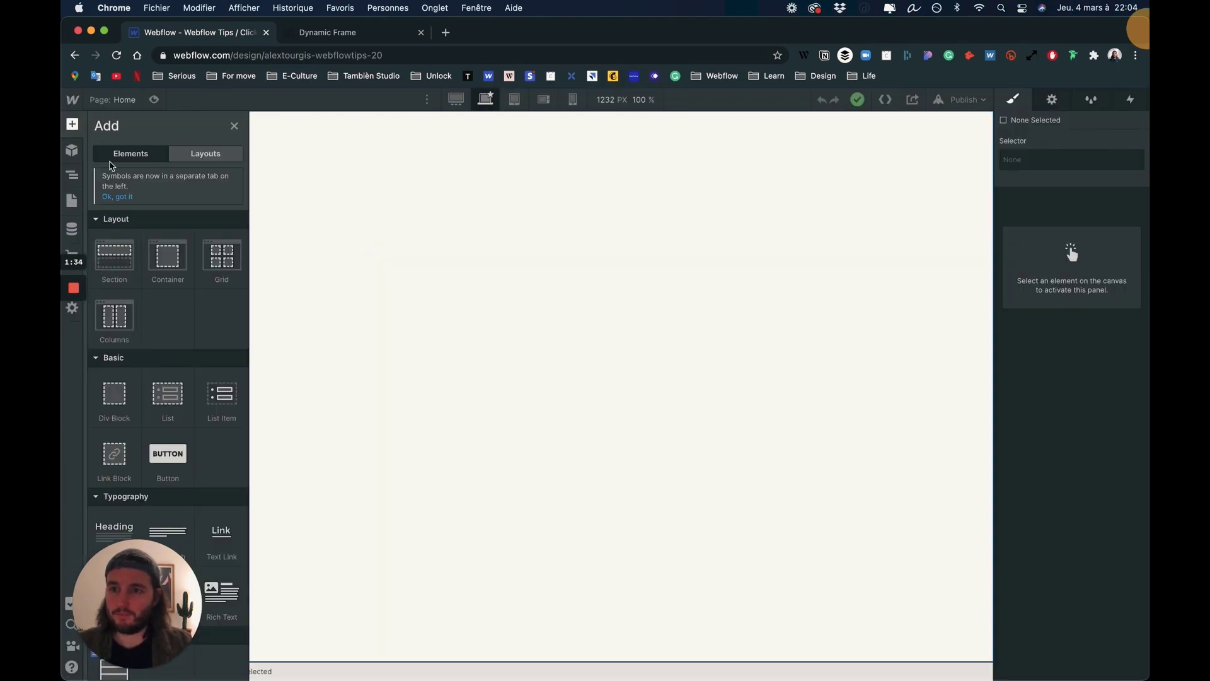
{"action": "left_click_drag", "start_coordinate": [120, 278], "coordinate": [457, 312]}
{"action": "left_click", "coordinate": [1052, 160]}
{"action": "type", "text": "section-im"}
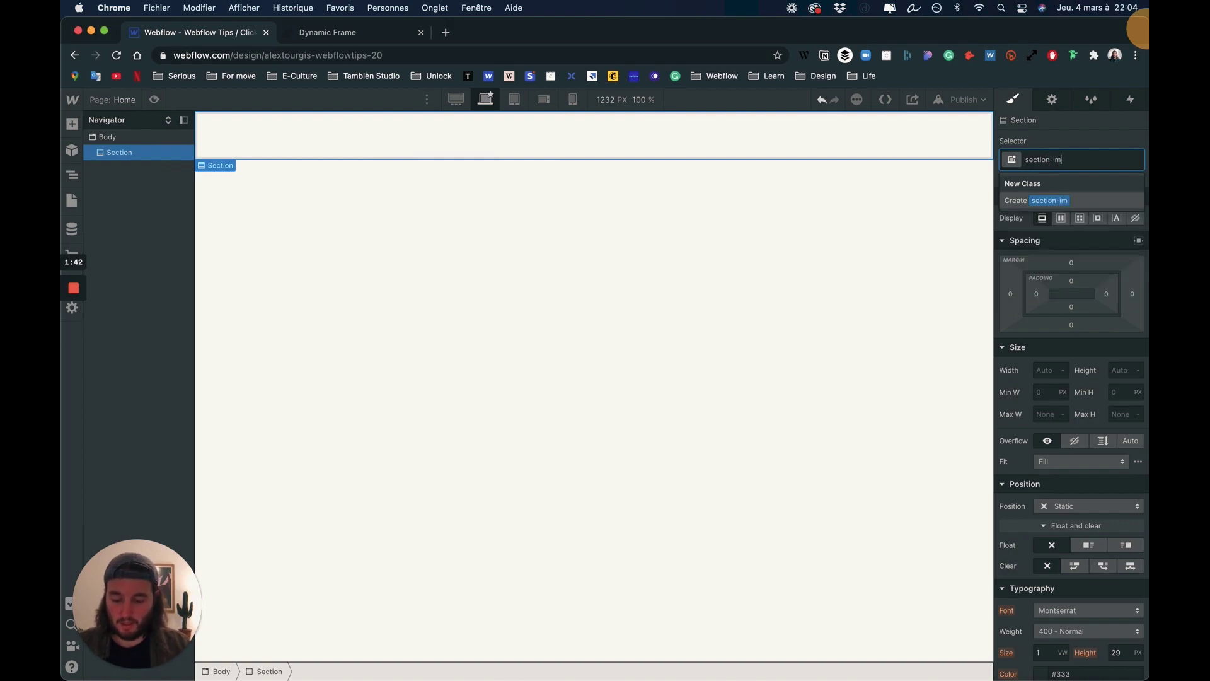
{"action": "type", "text": "age"}
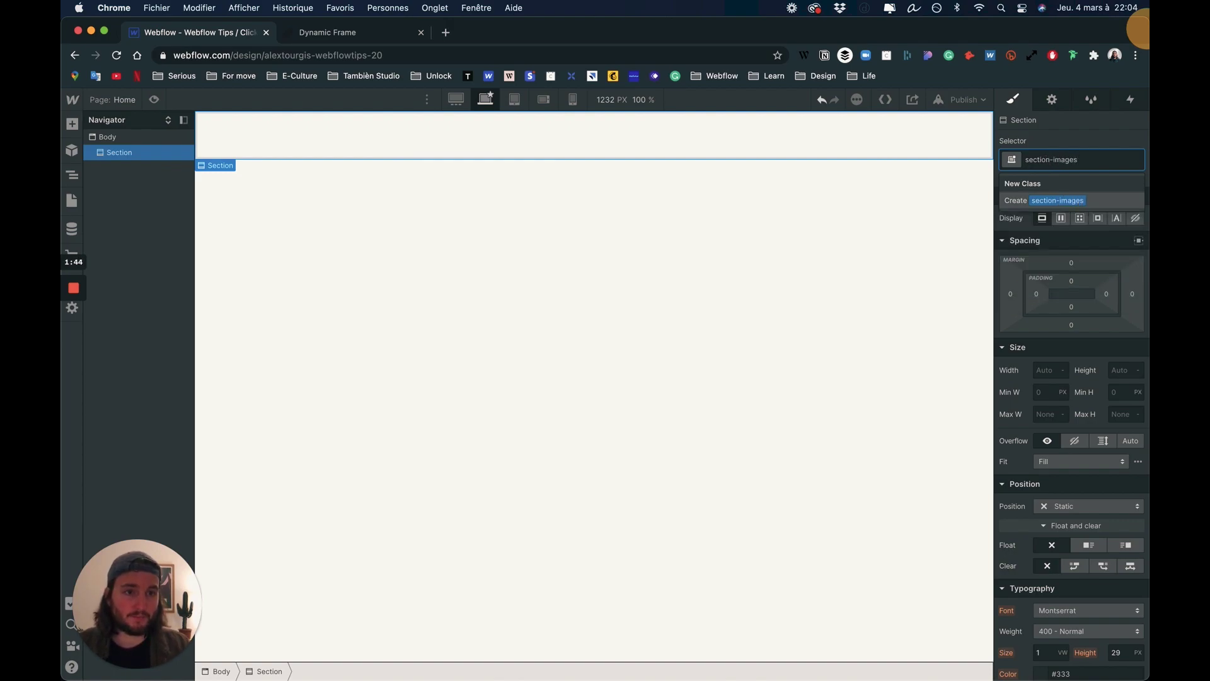
{"action": "type", "text": "s"}
{"action": "key", "text": "Return"}
- Set the section-images width to 100 VW and its height to 100 VH
{"action": "left_click", "coordinate": [1048, 369]}
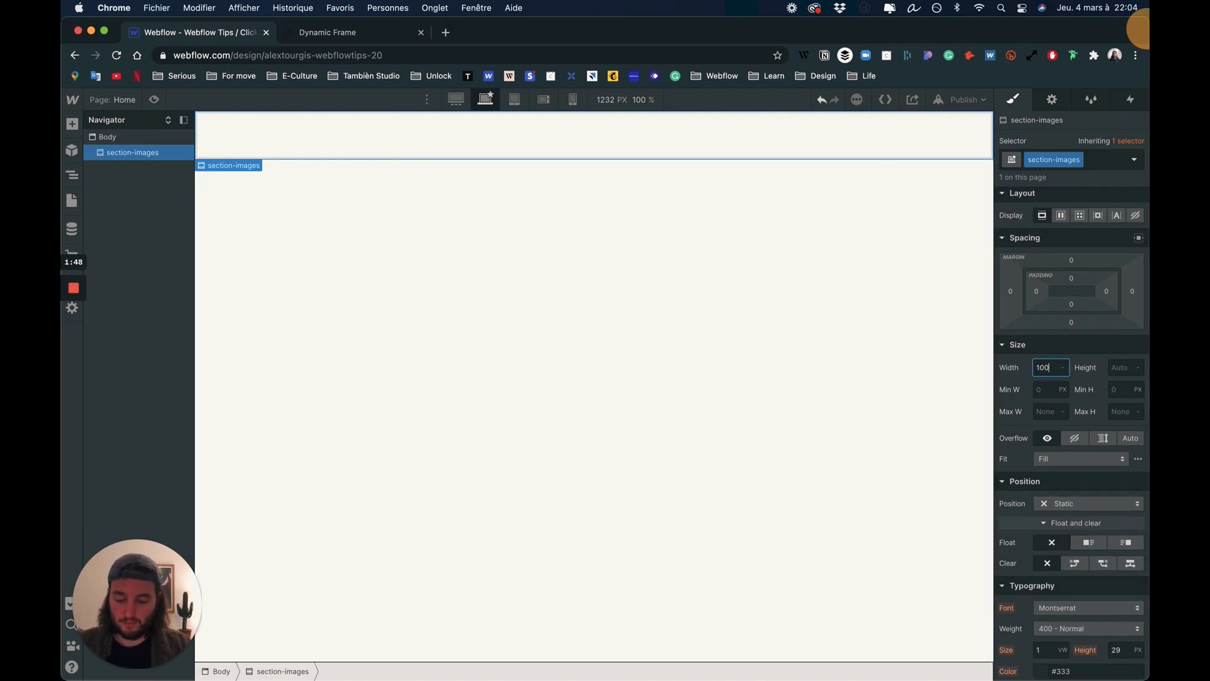
{"action": "type", "text": "100vw"}
{"action": "key", "text": "Return"}
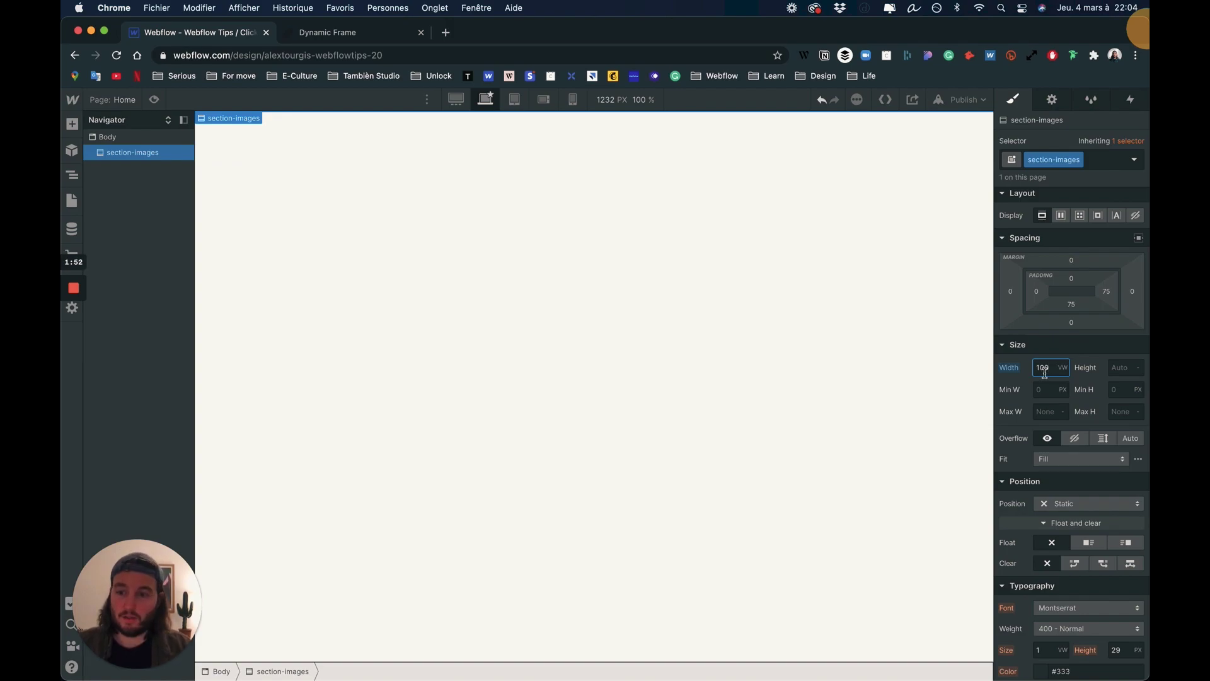
{"action": "left_click", "coordinate": [1121, 367]}
{"action": "key", "text": "Return"}
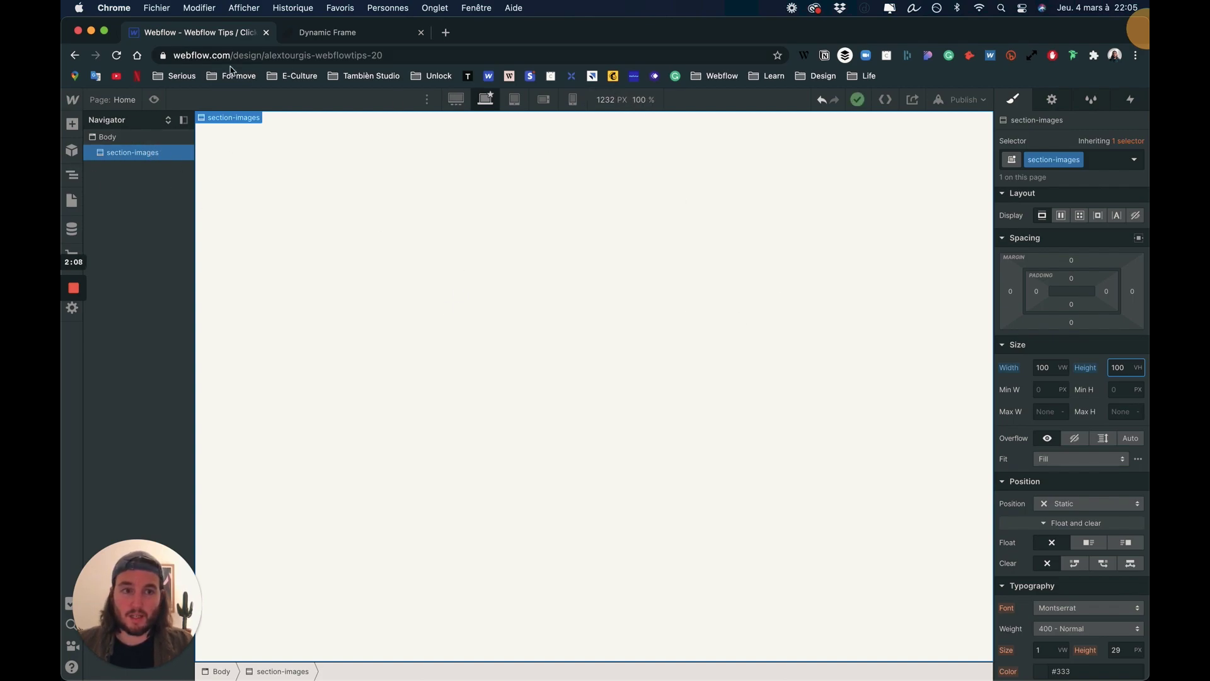
- Add a div block inside section-images and duplicate it three times to get four div blocks
{"action": "left_click", "coordinate": [72, 123]}
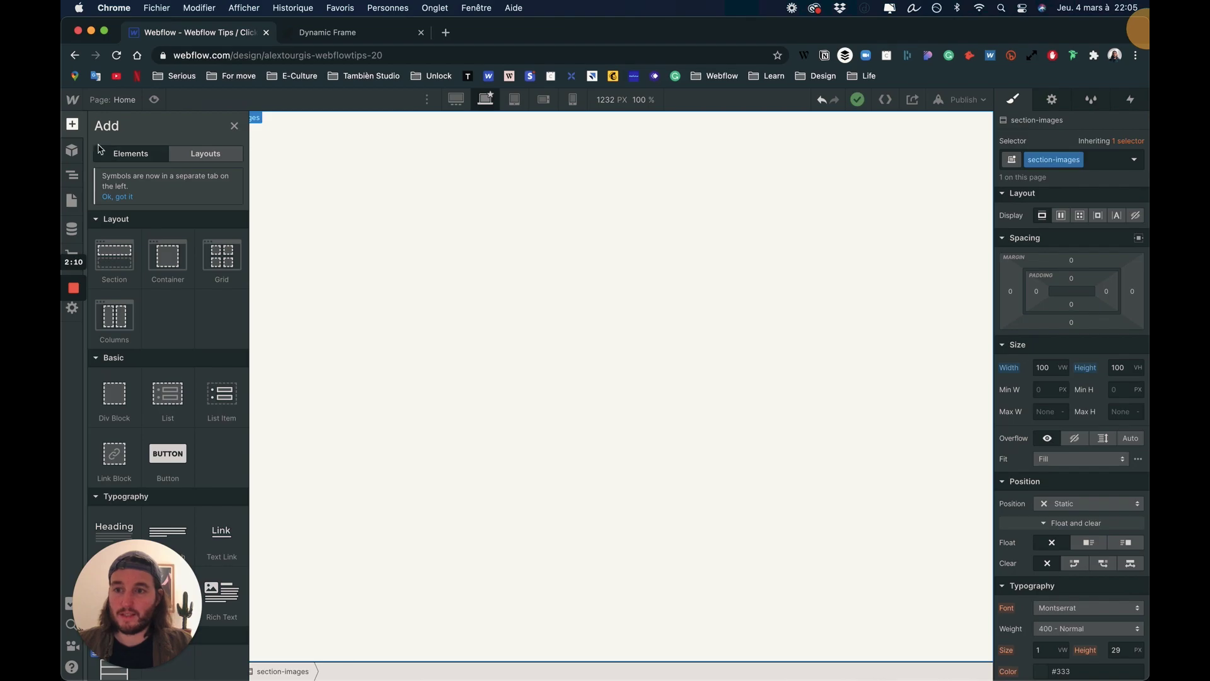
{"action": "left_click_drag", "start_coordinate": [113, 385], "coordinate": [583, 263]}
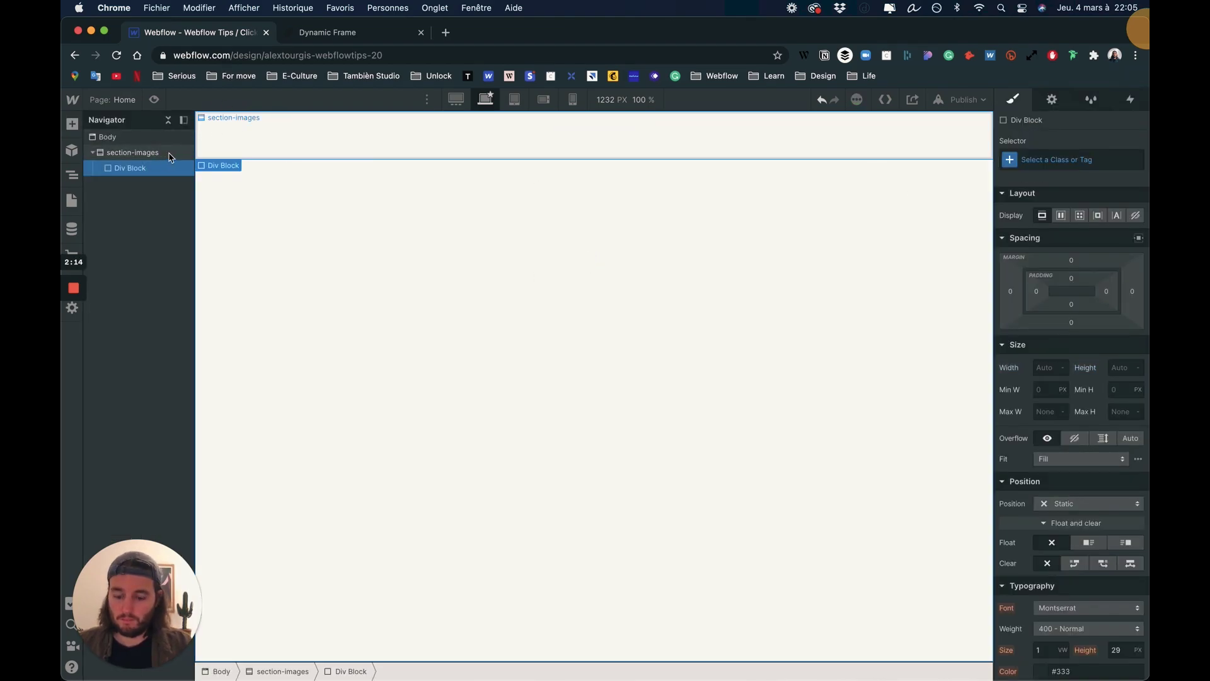
{"action": "key", "text": "super+d"}
{"action": "key", "text": "super+d"}
{"action": "key", "text": "super+d"}
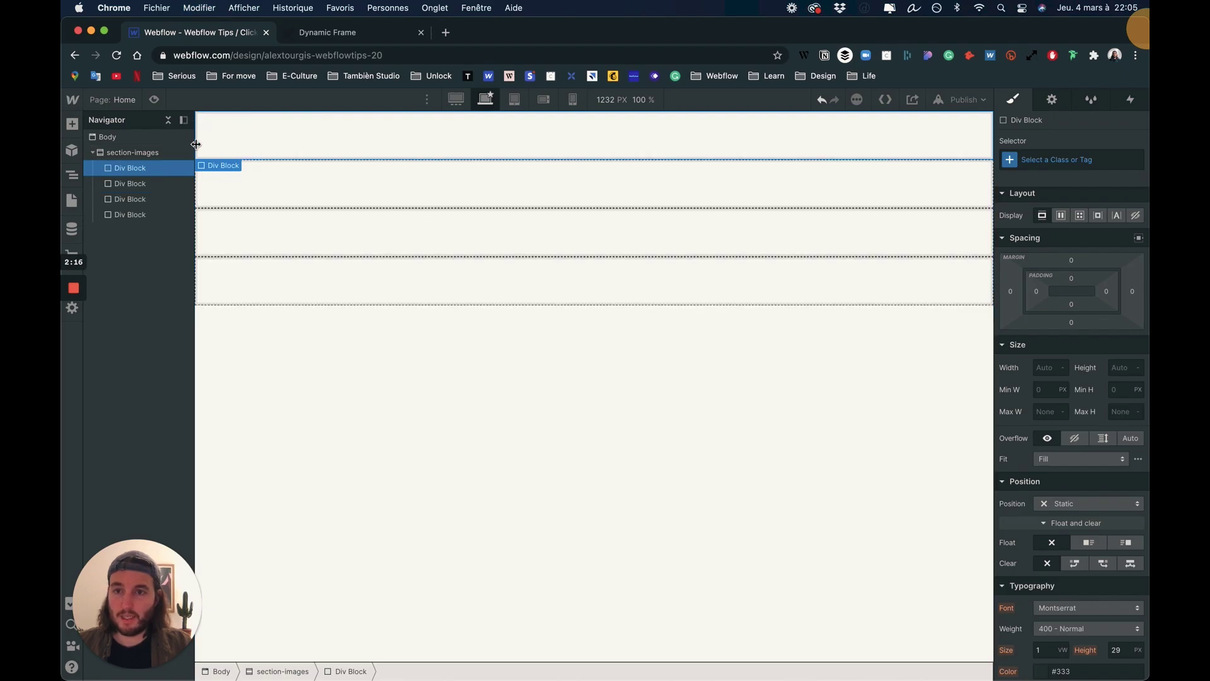
- Make section-images a horizontal flex layout with its children vertically centred and justified with space between
{"action": "left_click", "coordinate": [141, 158]}
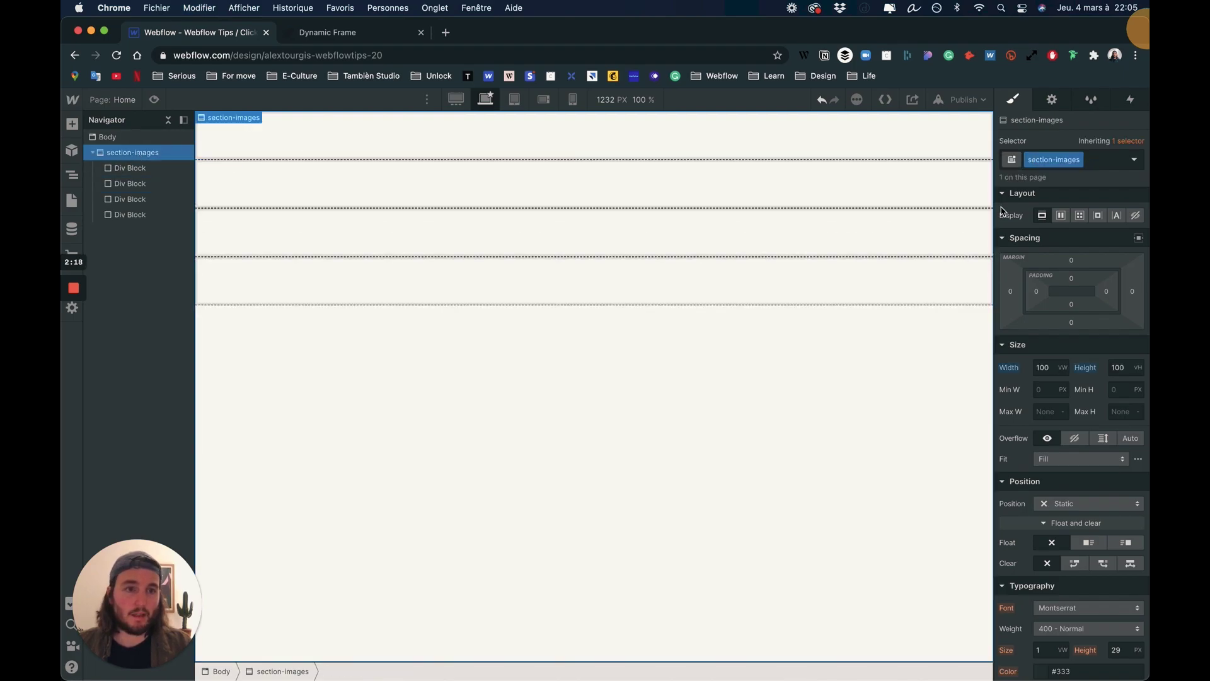
{"action": "left_click", "coordinate": [1062, 216]}
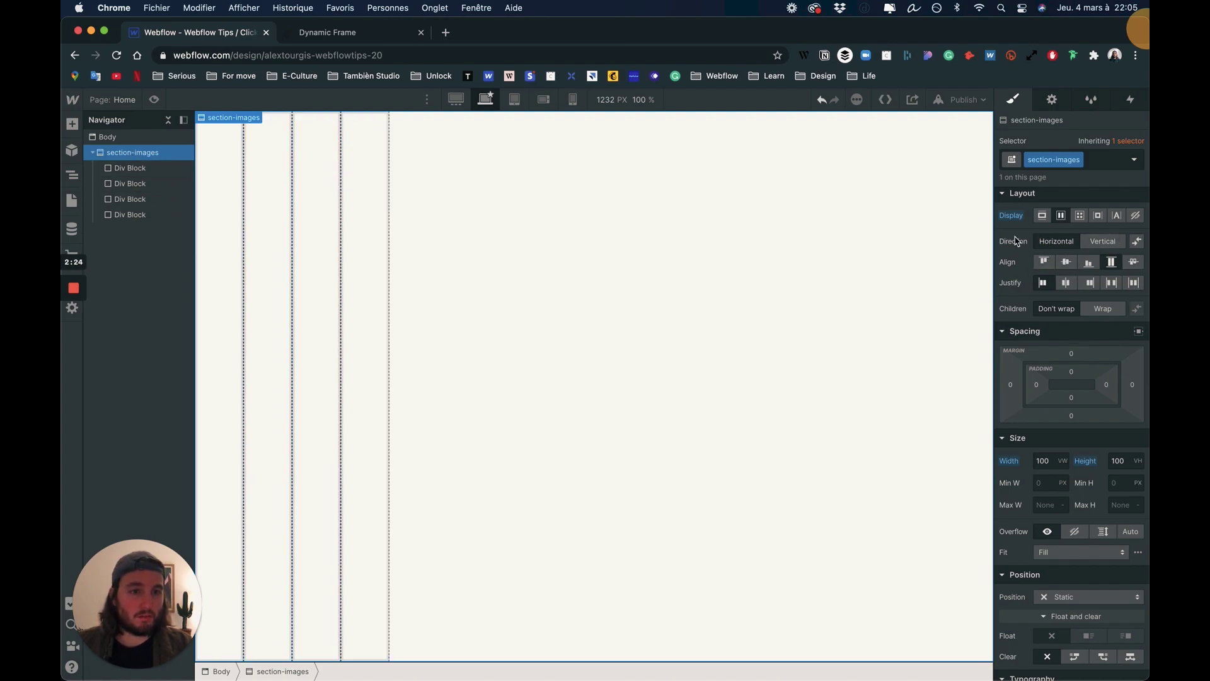
{"action": "left_click", "coordinate": [1044, 262]}
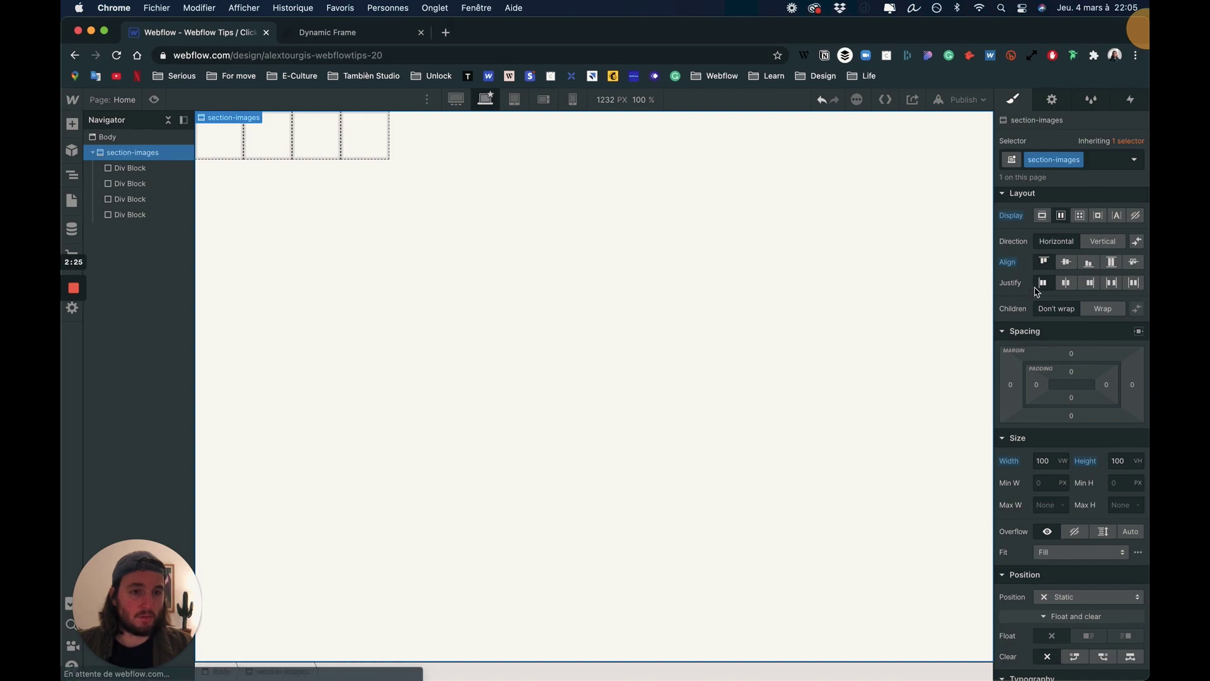
{"action": "left_click", "coordinate": [1066, 283]}
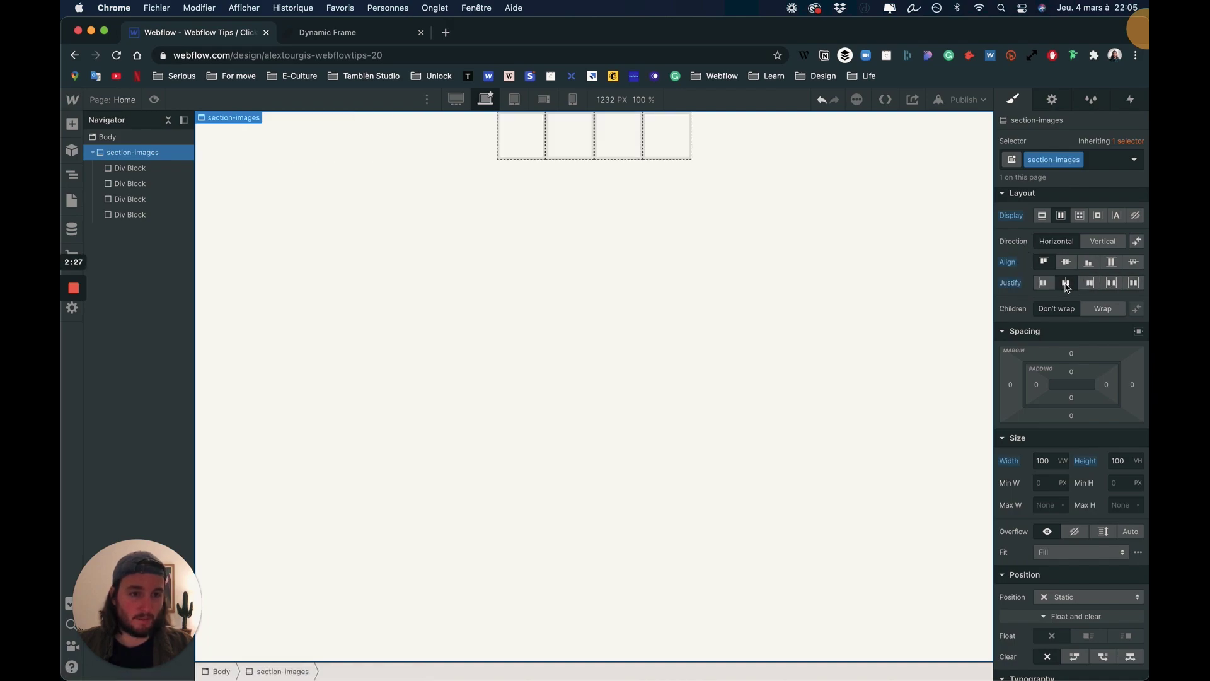
{"action": "left_click", "coordinate": [1113, 284]}
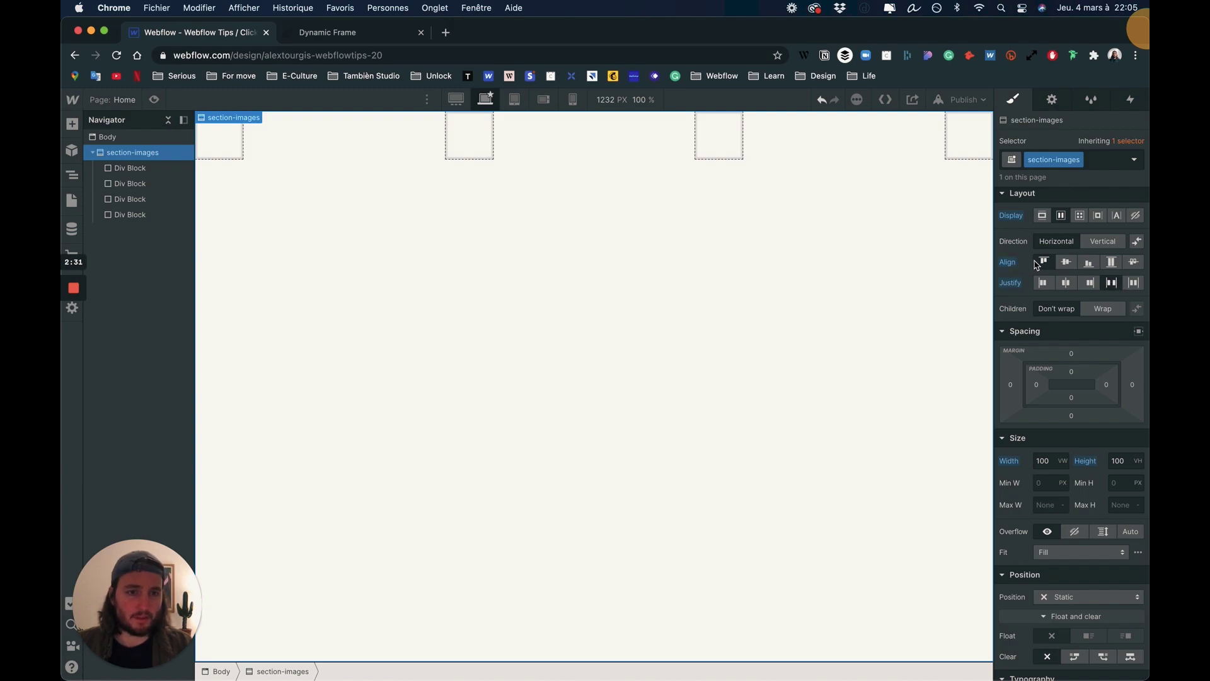
{"action": "left_click", "coordinate": [1065, 262]}
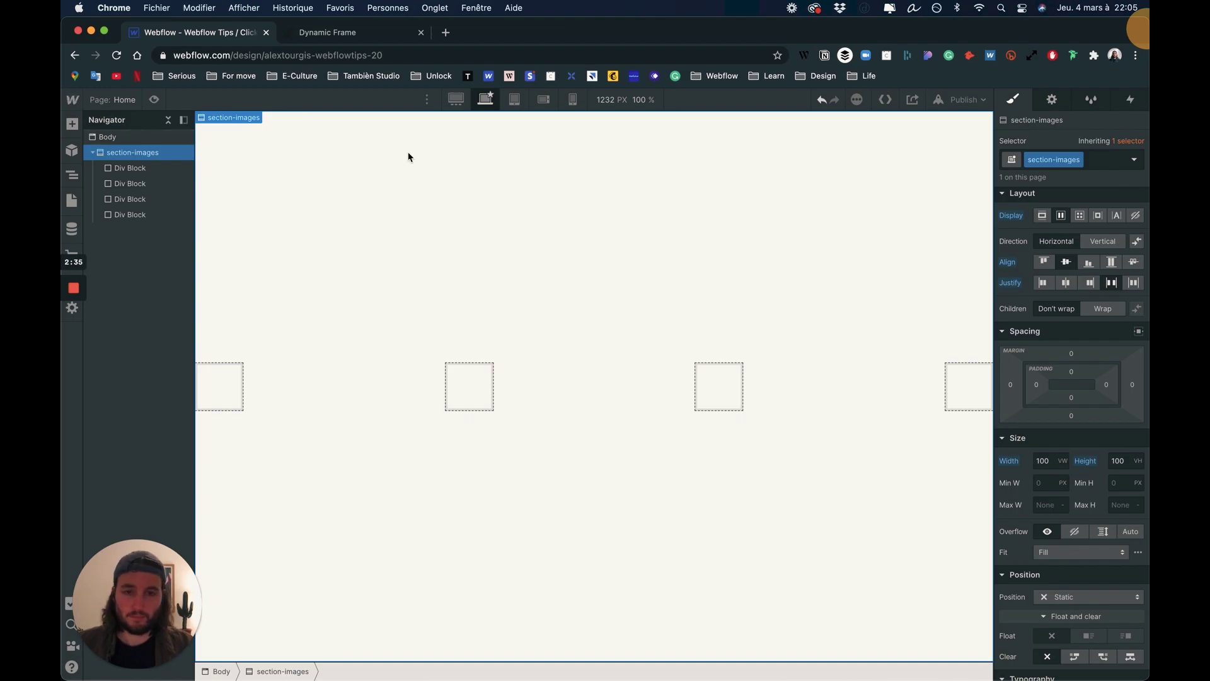
- Give the first div block in section-images the new class wrapper-image
{"action": "left_click", "coordinate": [122, 168]}
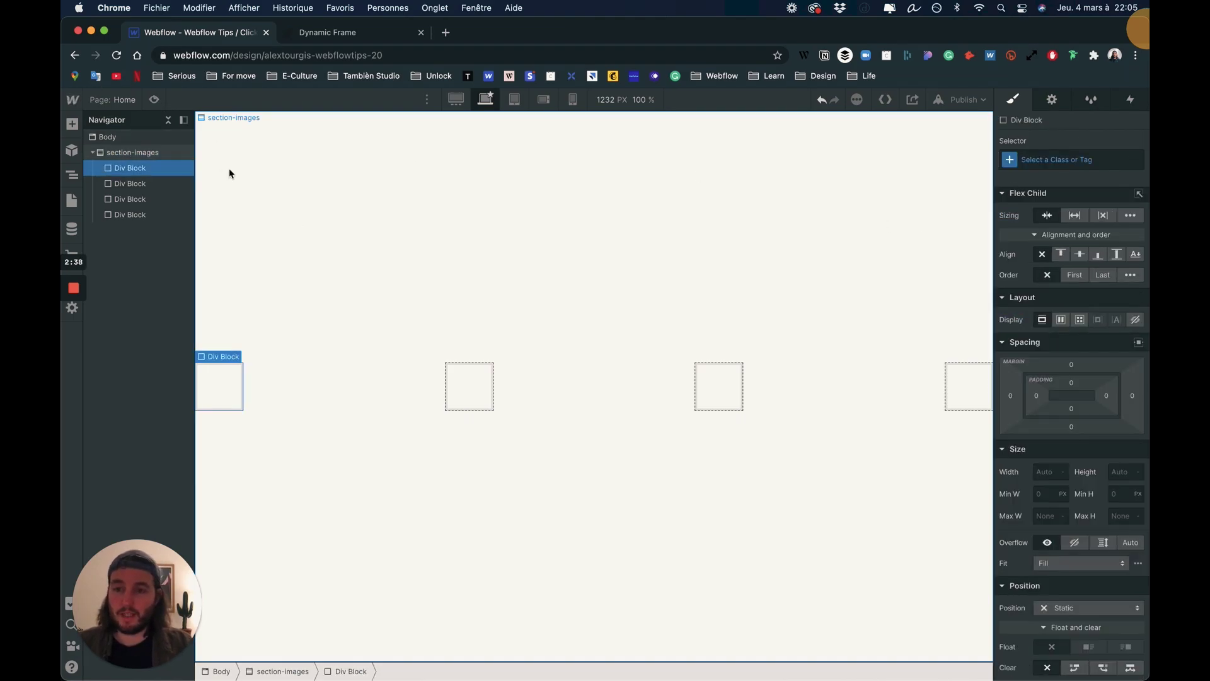
{"action": "left_click", "coordinate": [1070, 158]}
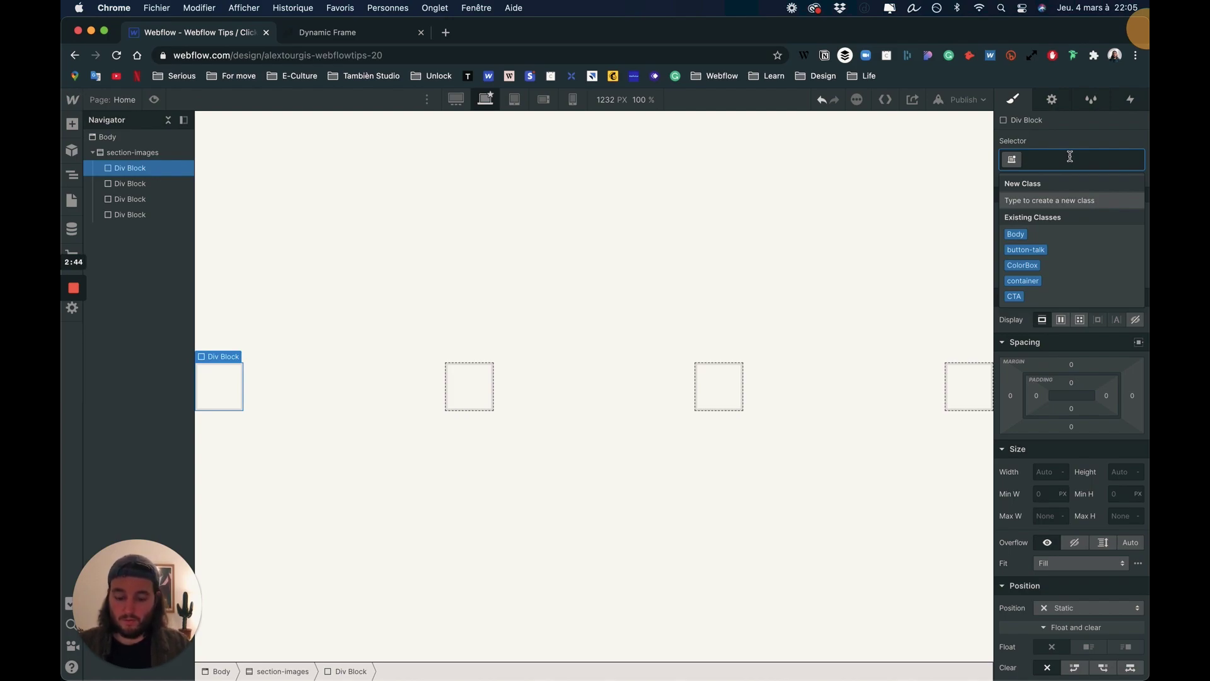
{"action": "type", "text": "div"}
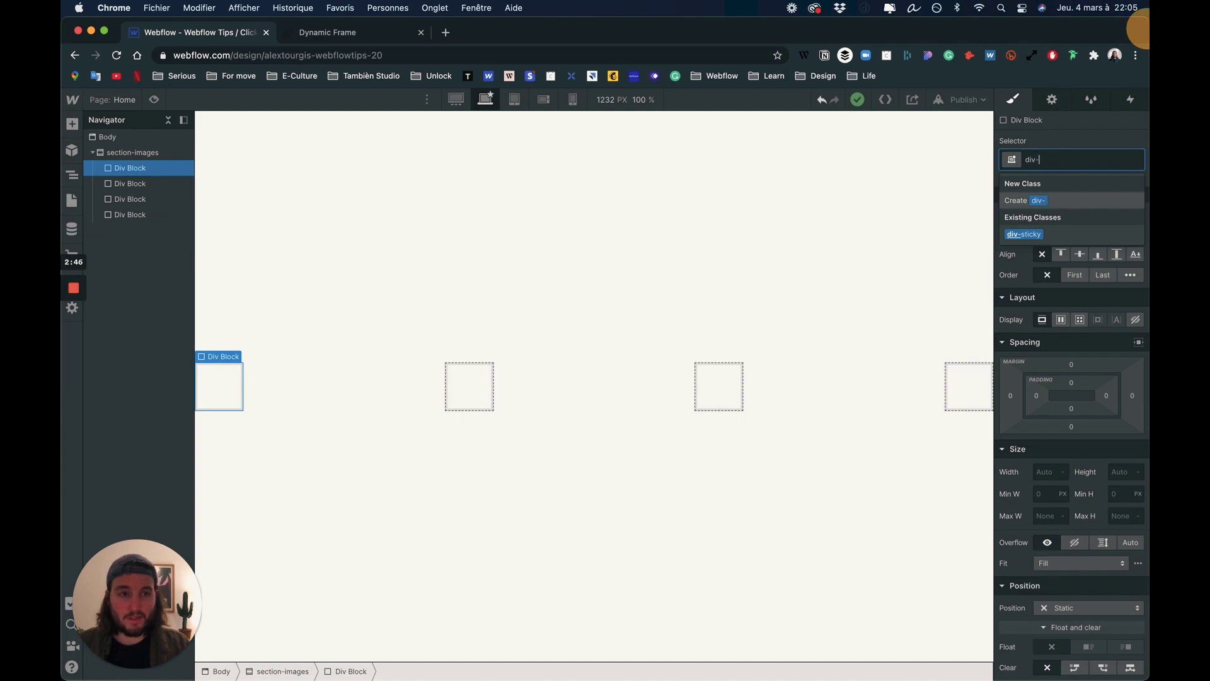
{"action": "type", "text": "-"}
{"action": "key", "text": "BackSpace"}
{"action": "key", "text": "BackSpace"}
{"action": "key", "text": "BackSpace"}
{"action": "key", "text": "BackSpace"}
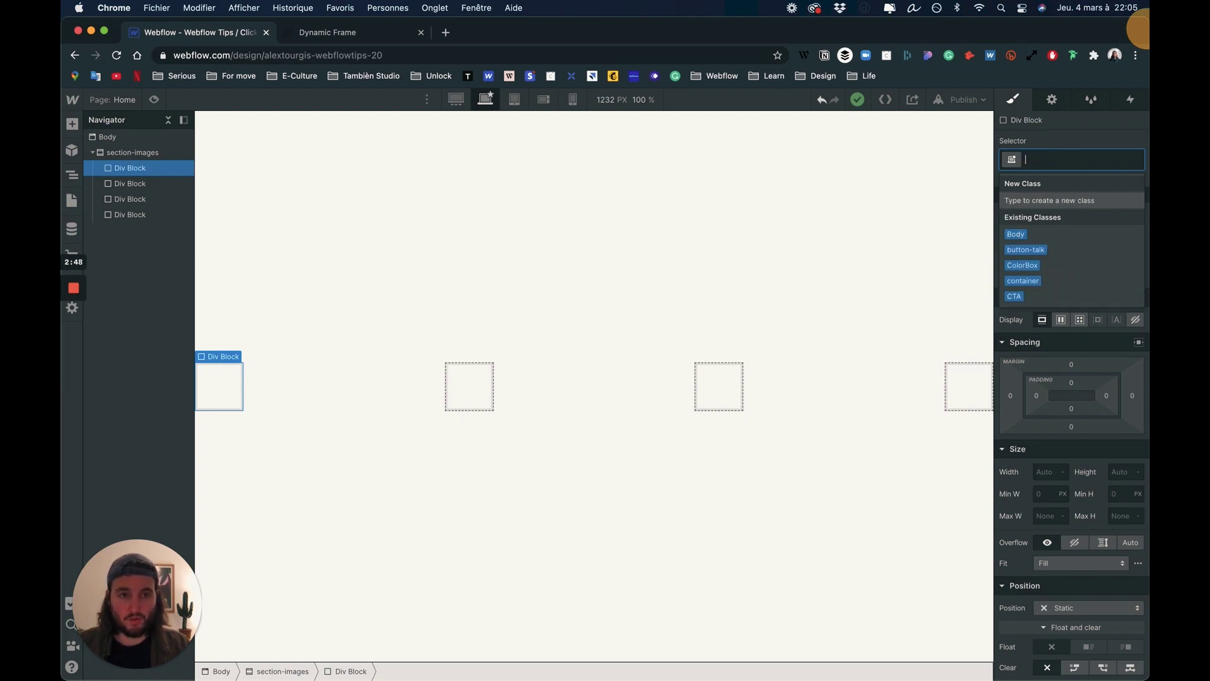
{"action": "type", "text": "wrapper-"}
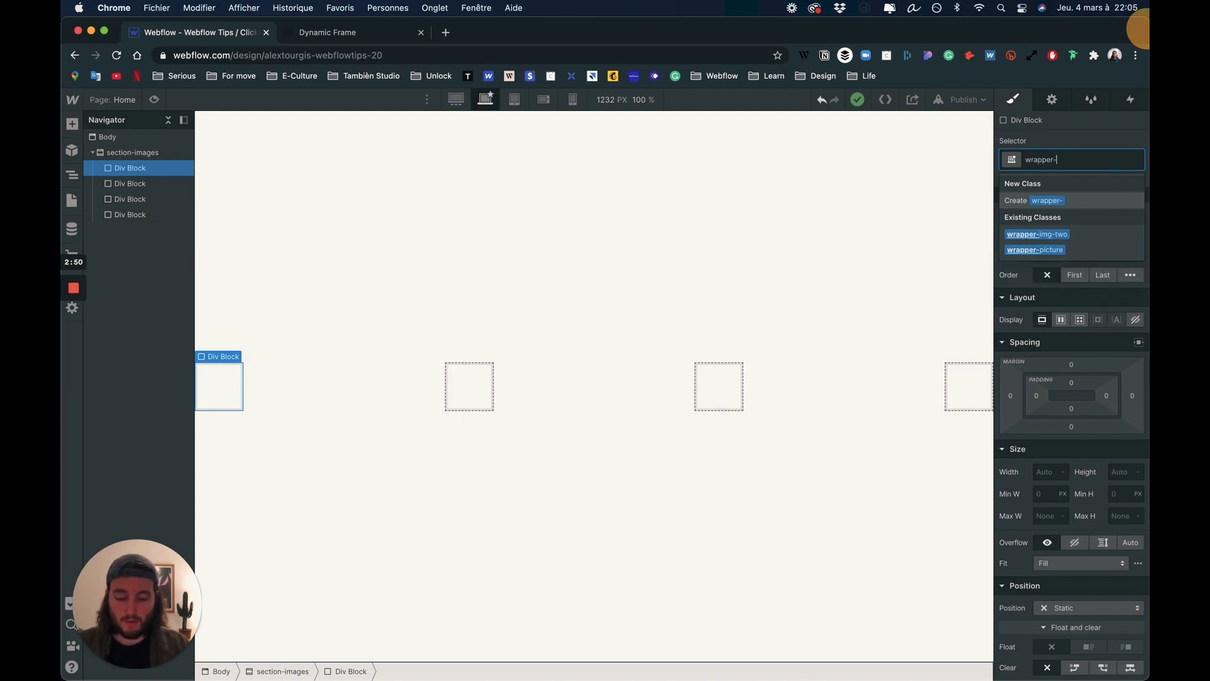
{"action": "type", "text": "image"}
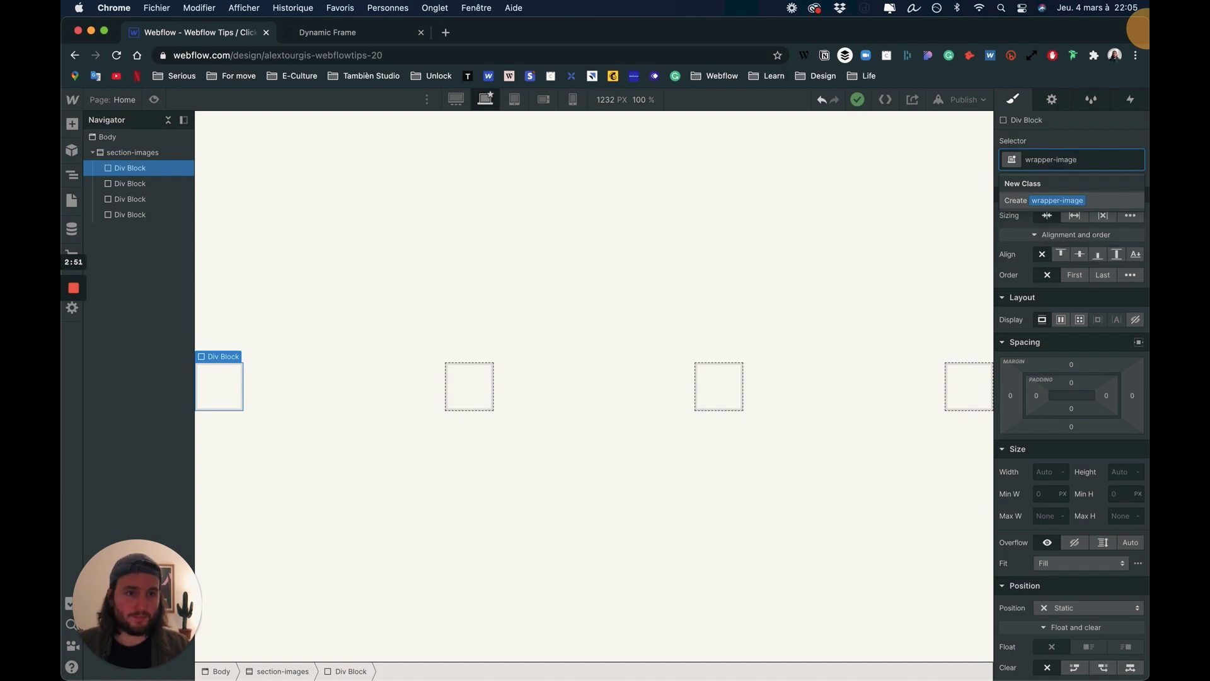
{"action": "key", "text": "Return"}
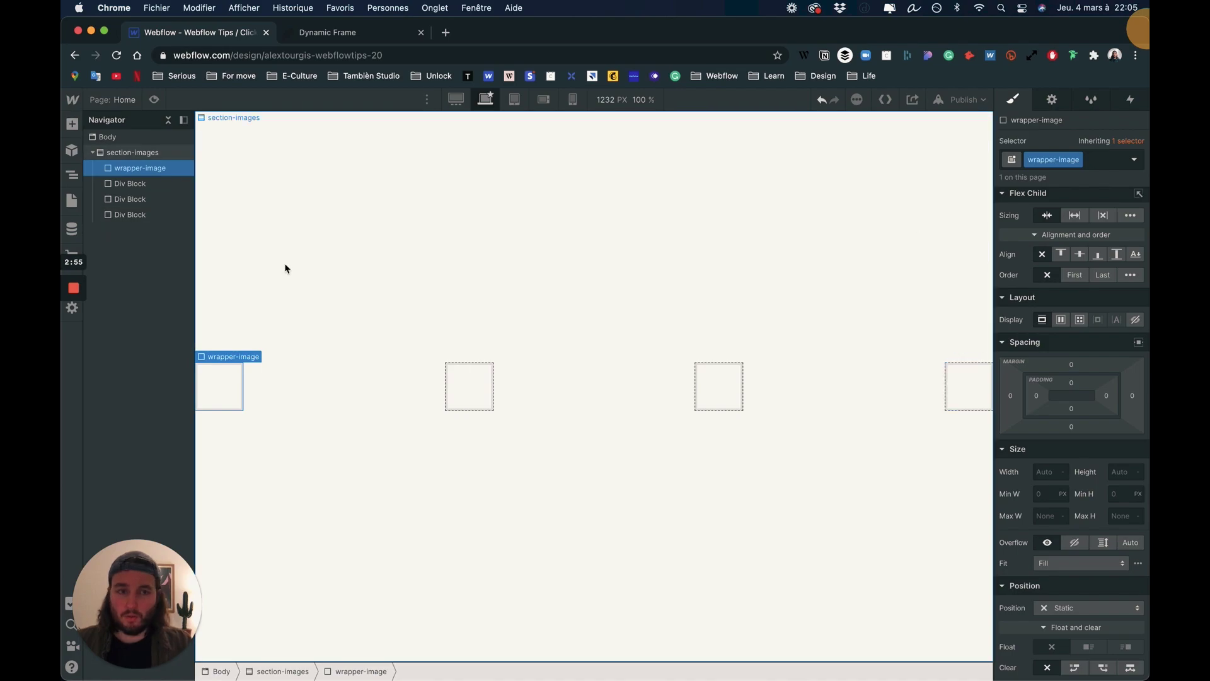
- Set the wrapper-image height to 100% and its width to 25%
{"action": "left_click", "coordinate": [1044, 471]}
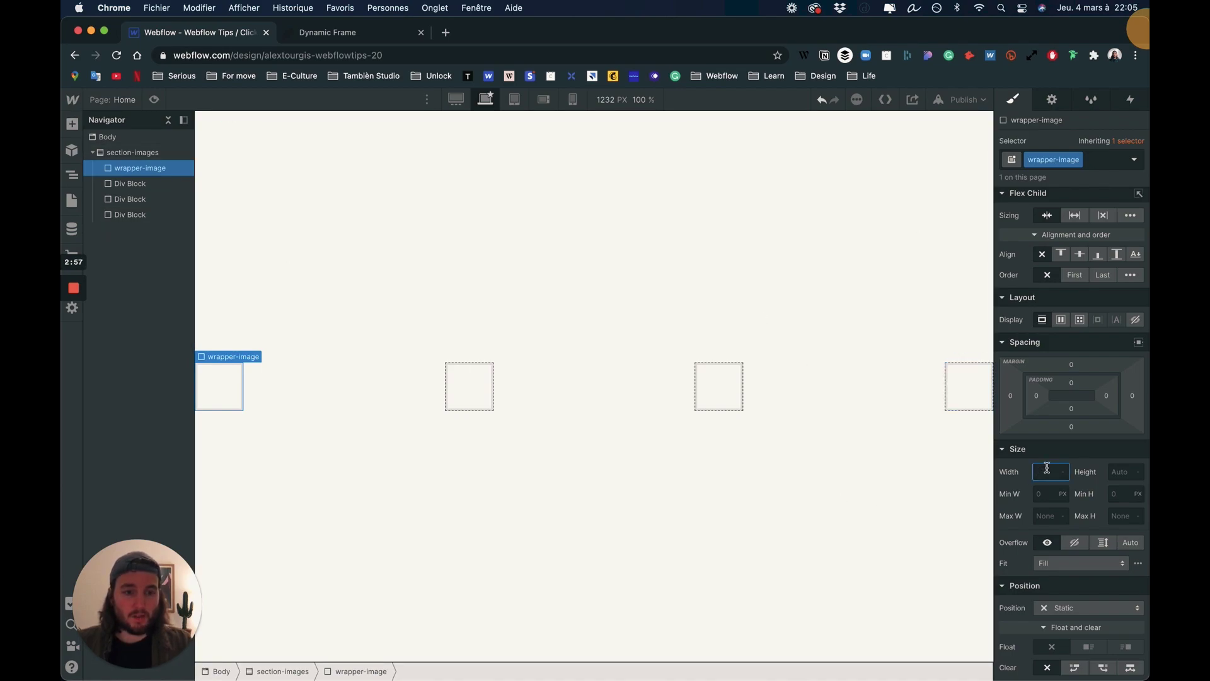
{"action": "left_click", "coordinate": [1125, 473]}
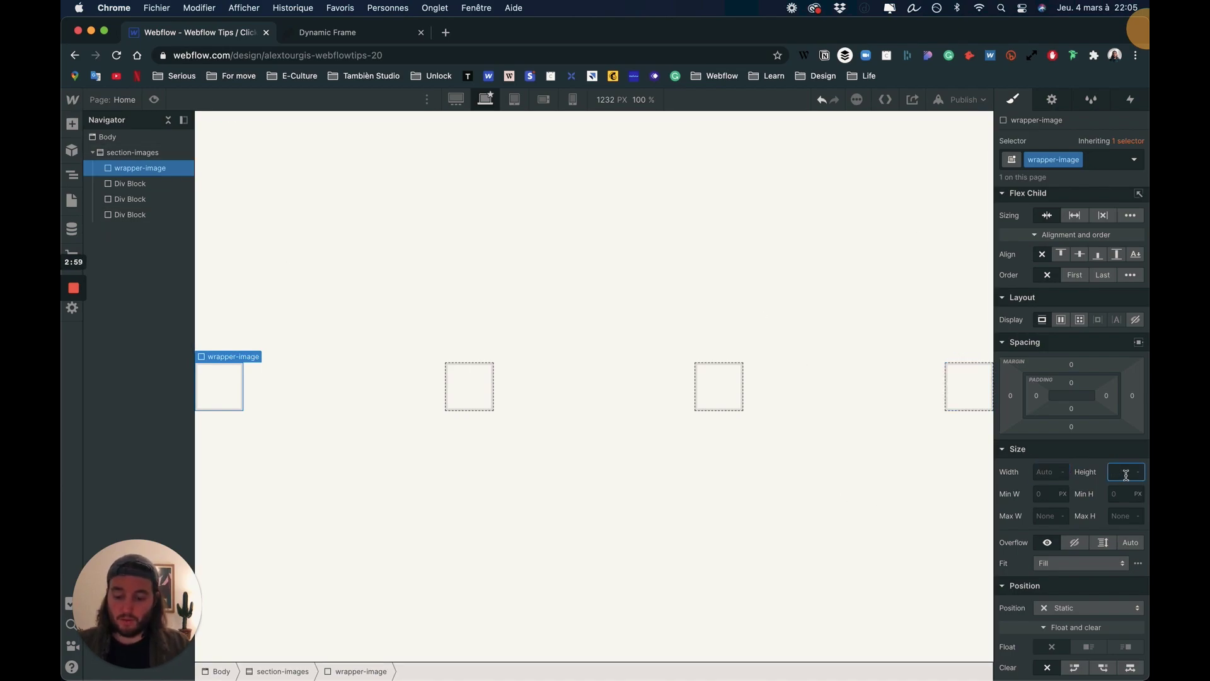
{"action": "type", "text": "100%"}
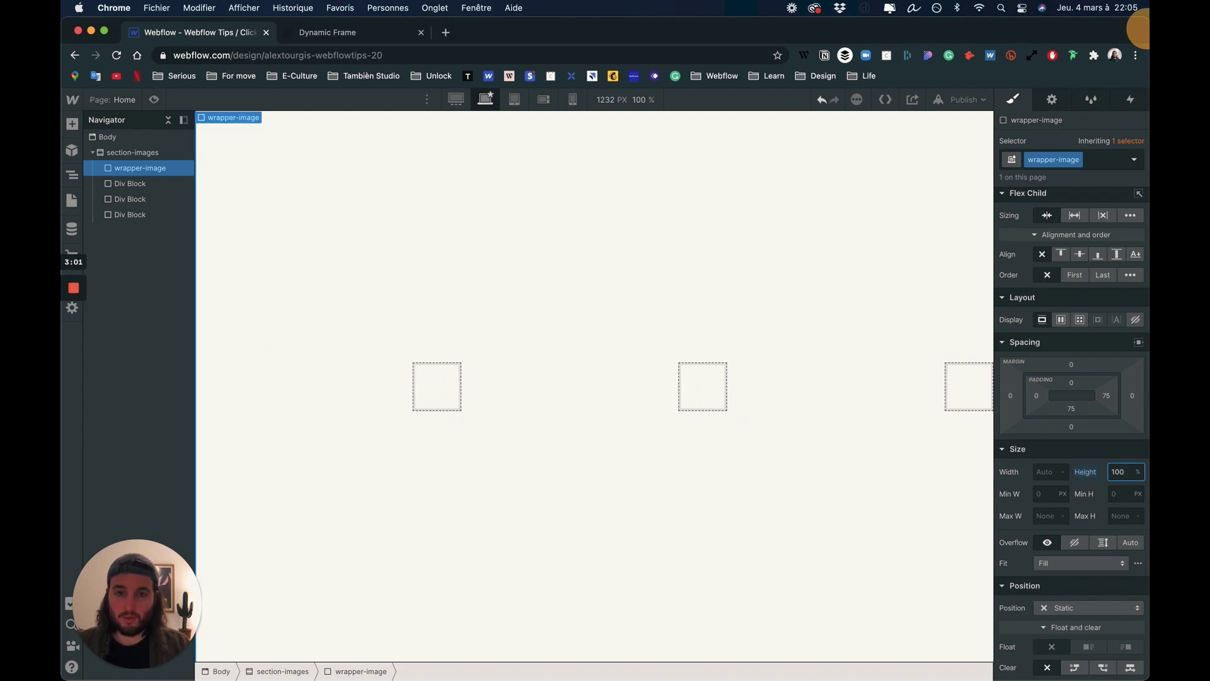
{"action": "left_click", "coordinate": [1044, 473]}
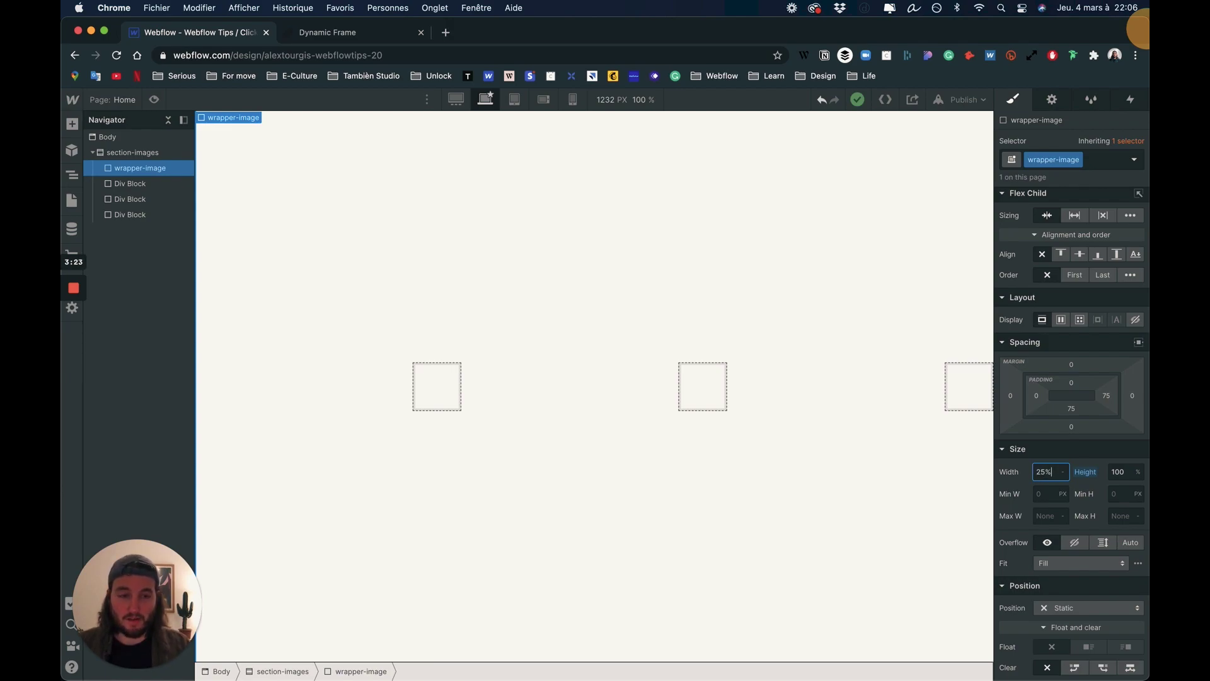
{"action": "key", "text": "Return"}
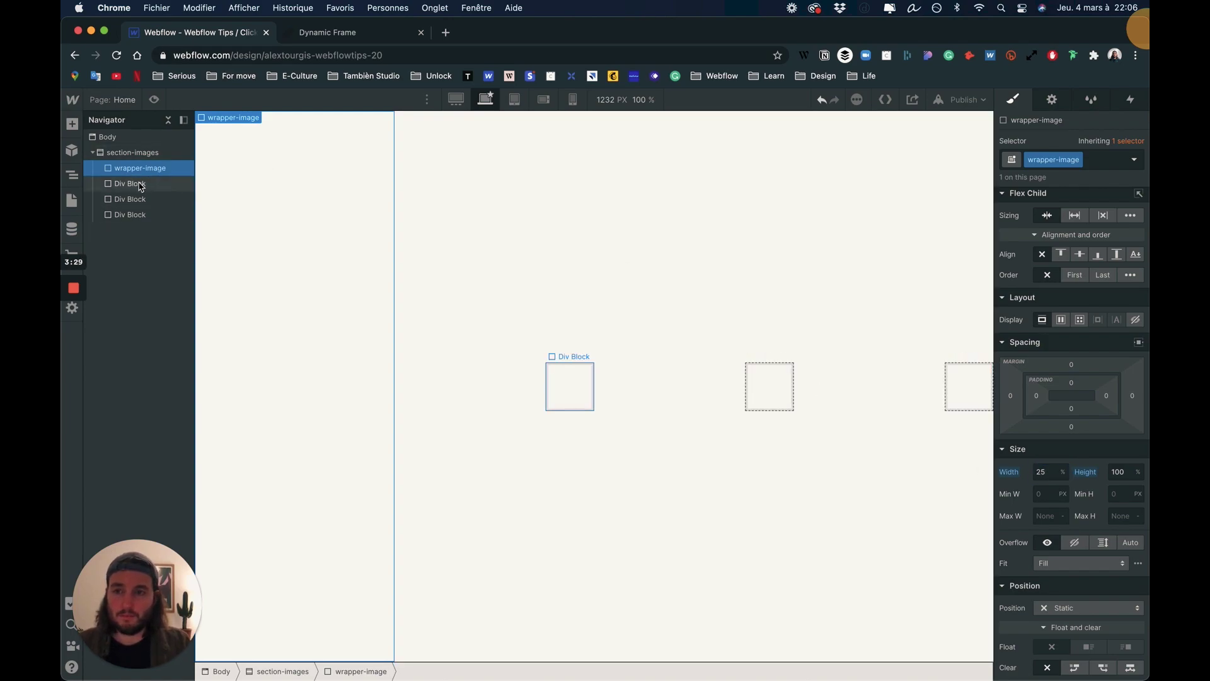
- Apply the existing wrapper-image class to the second div block in section-images
{"action": "left_click", "coordinate": [130, 183]}
{"action": "left_click", "coordinate": [1063, 163]}
{"action": "type", "text": "w"}
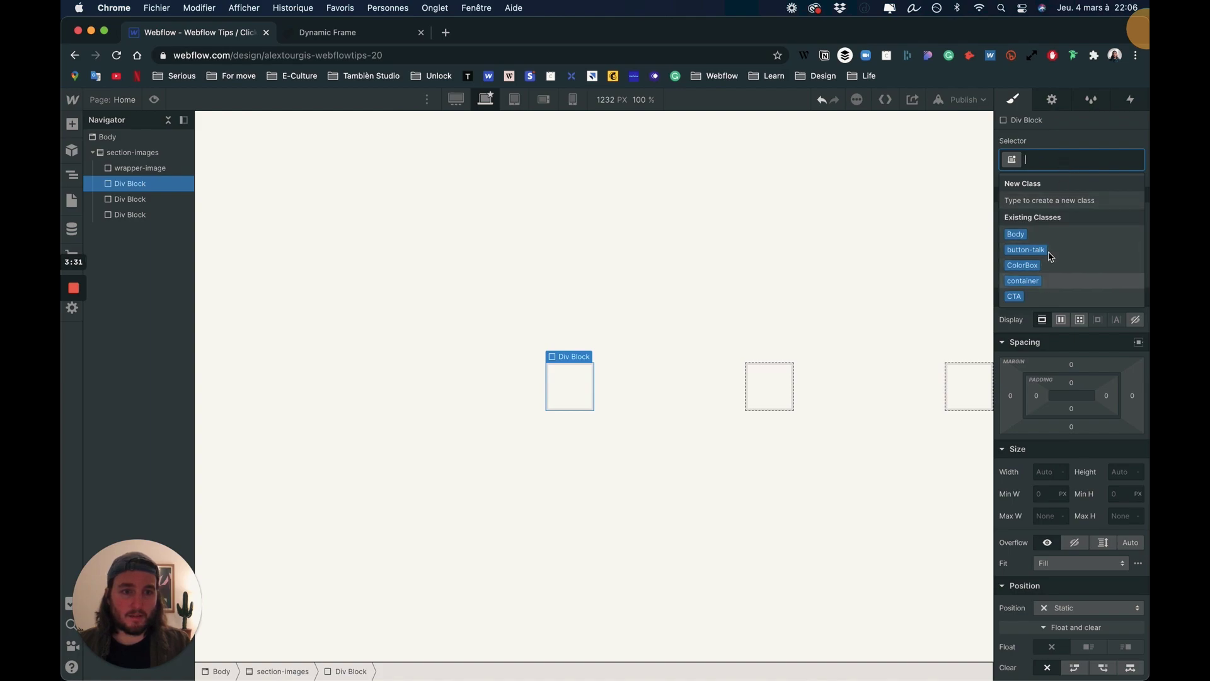
{"action": "type", "text": "rapp"}
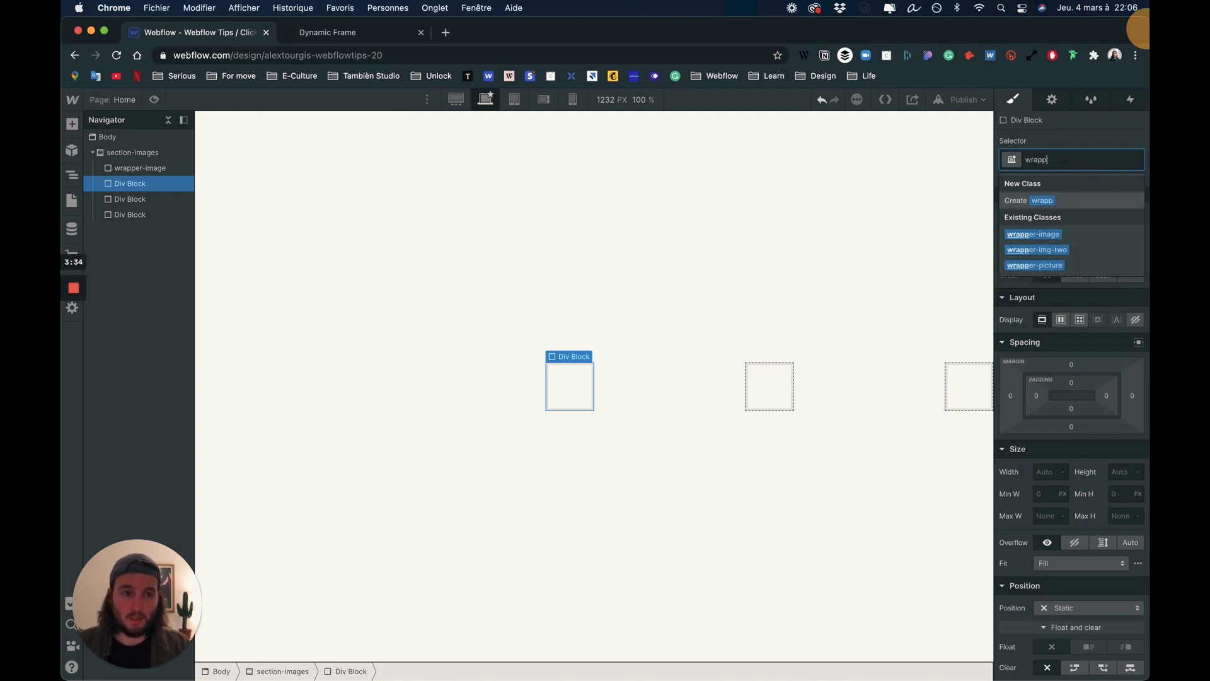
{"action": "left_click", "coordinate": [1038, 234]}
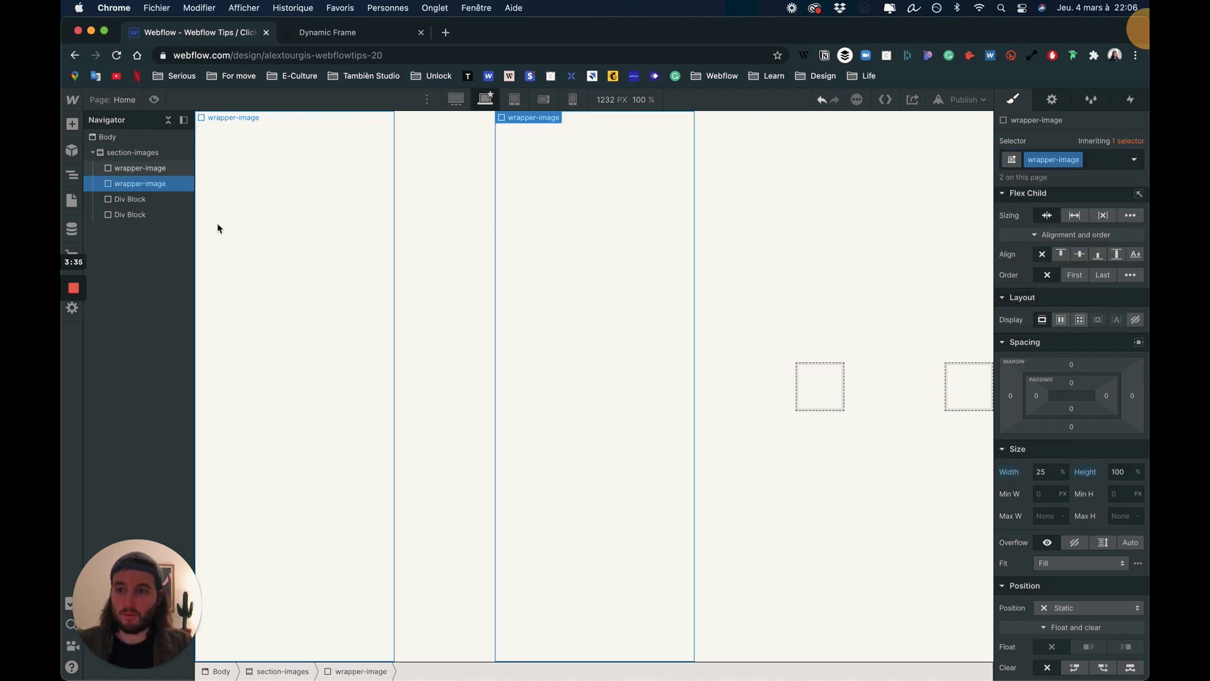
- Delete the two unclassed div blocks and duplicate the second wrapper-image twice so the section has four columns
{"action": "left_click", "coordinate": [136, 199]}
{"action": "key", "text": "Delete"}
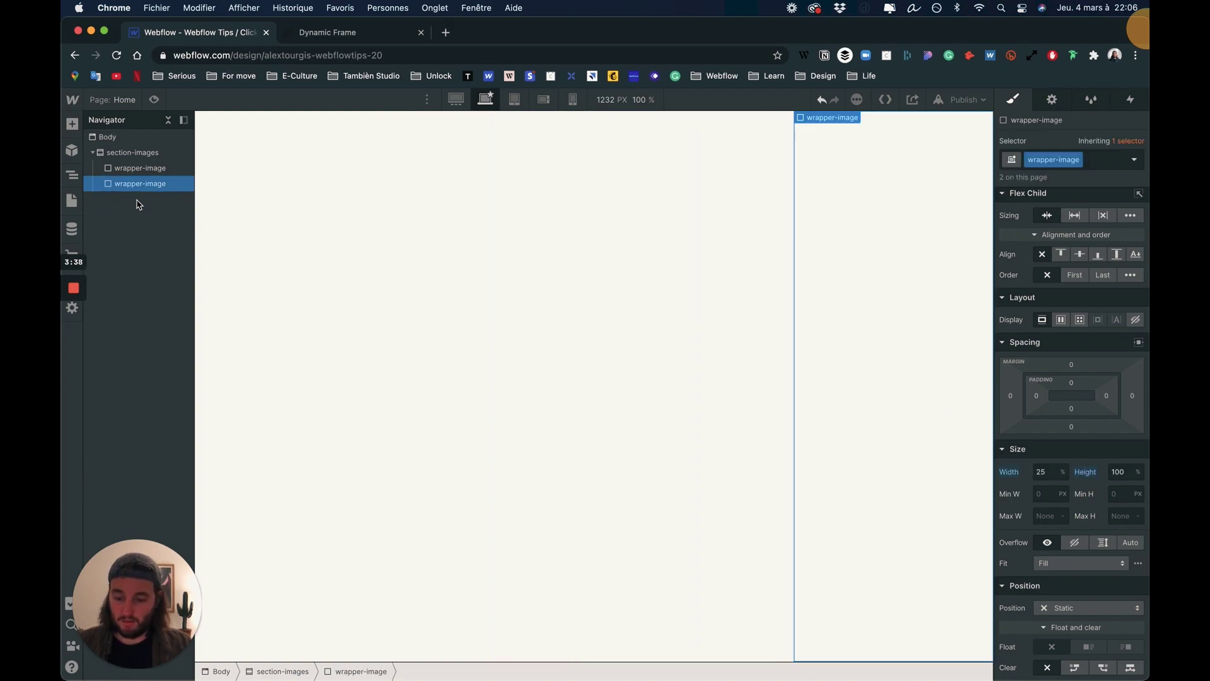
{"action": "key", "text": "super+d"}
{"action": "key", "text": "super+d"}
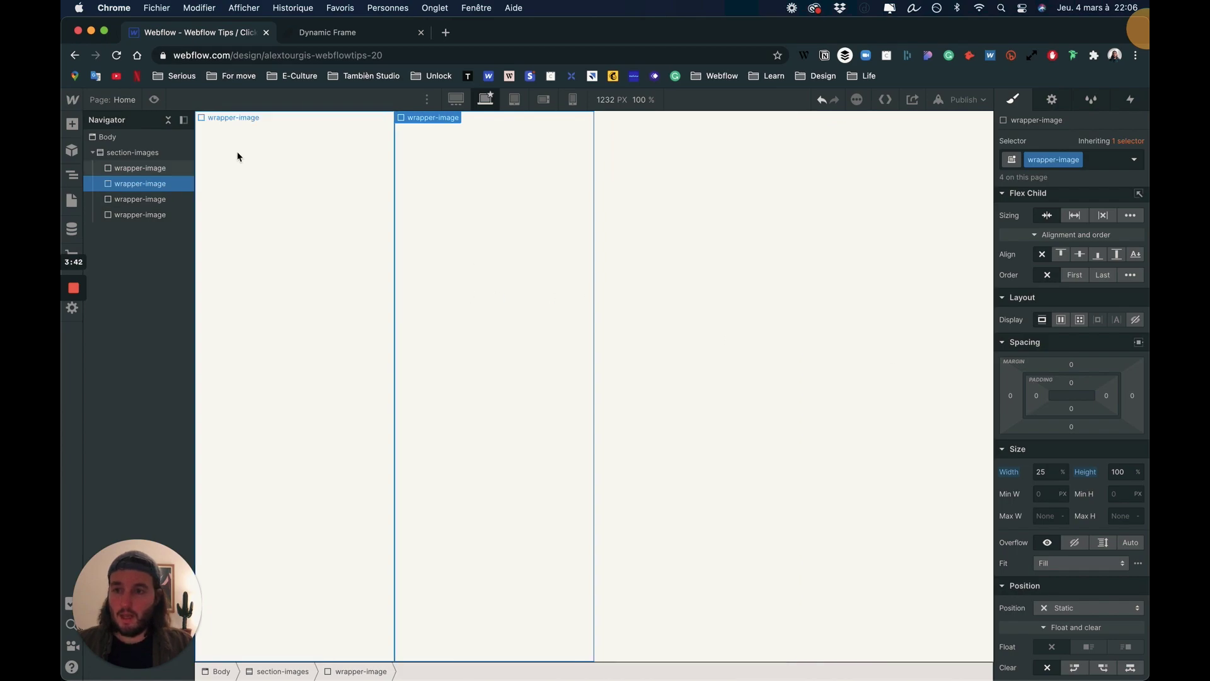
{"action": "left_click", "coordinate": [156, 167]}
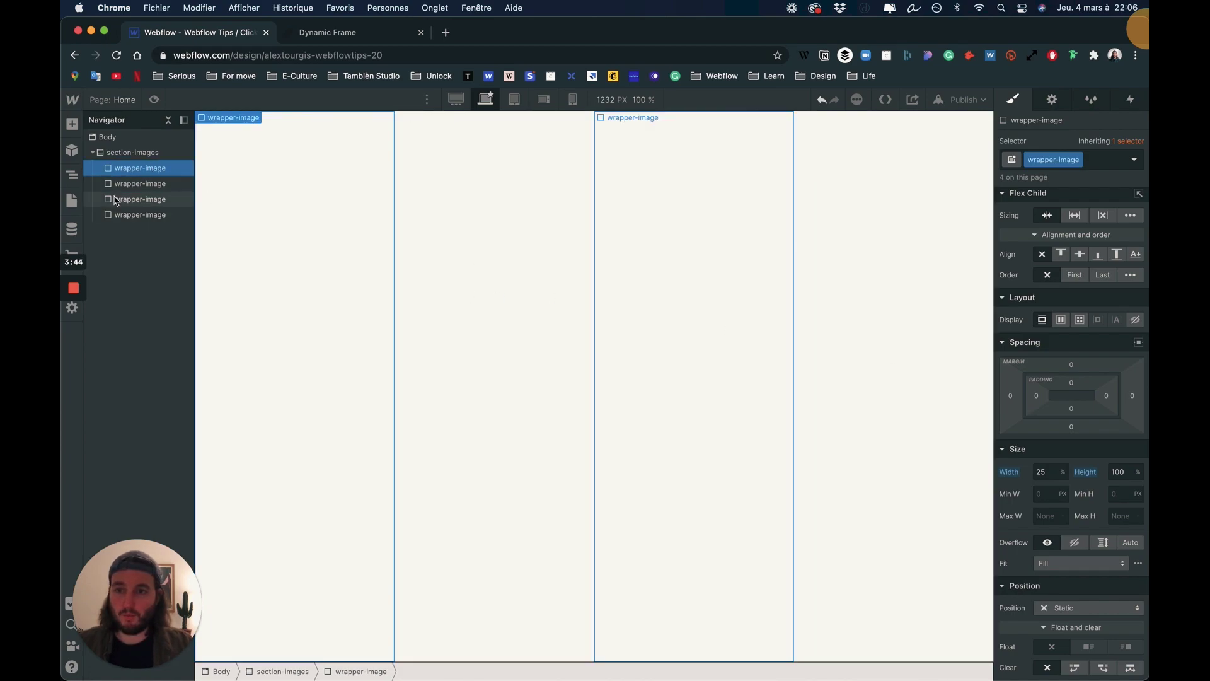
{"action": "left_click", "coordinate": [135, 186]}
{"action": "left_click", "coordinate": [135, 200]}
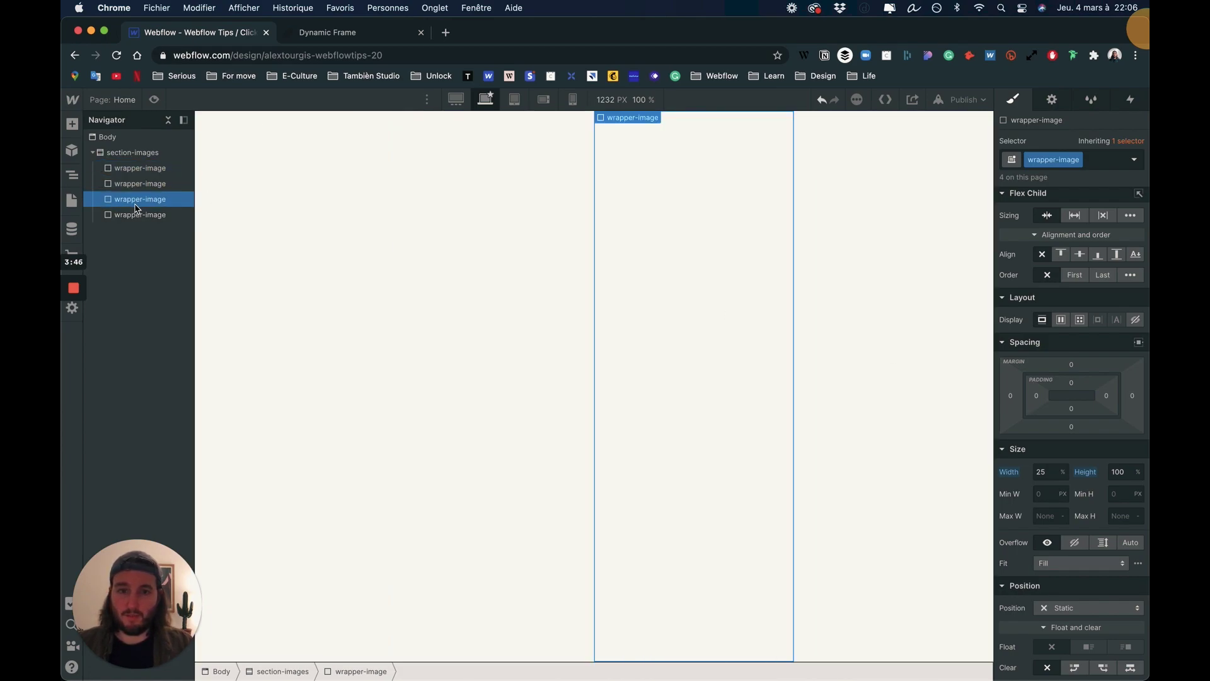
{"action": "left_click", "coordinate": [134, 215]}
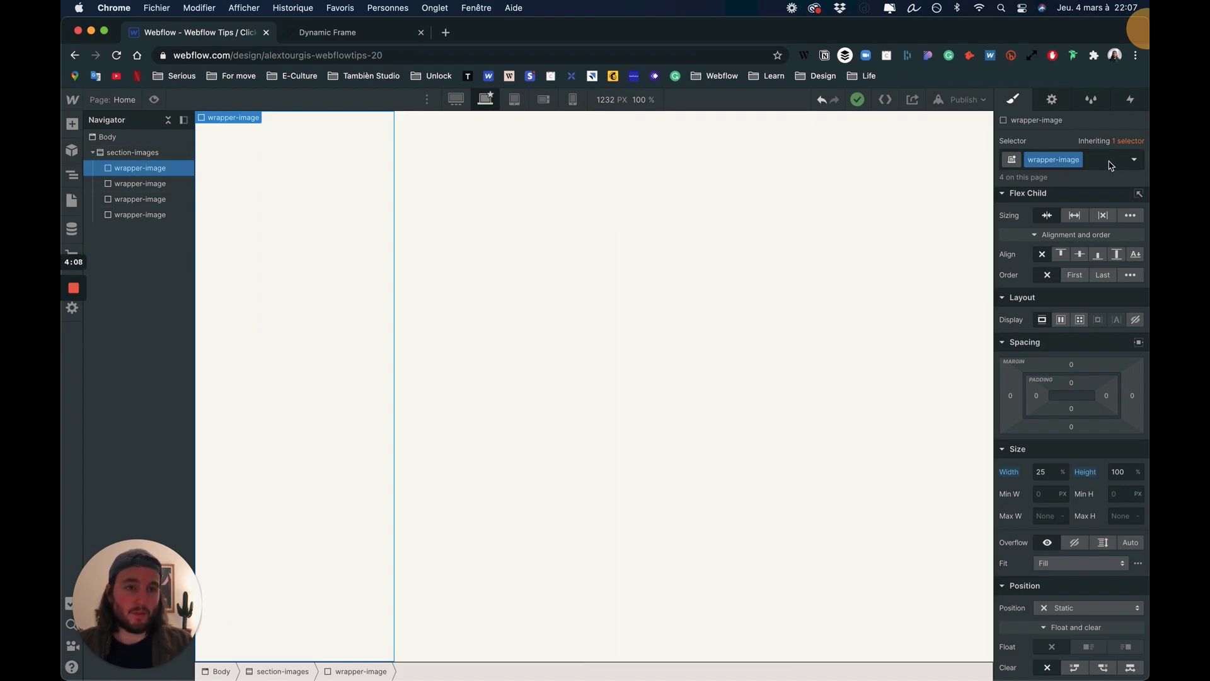
- Add the new combo class left to the first wrapper-image
{"action": "left_click", "coordinate": [1100, 161]}
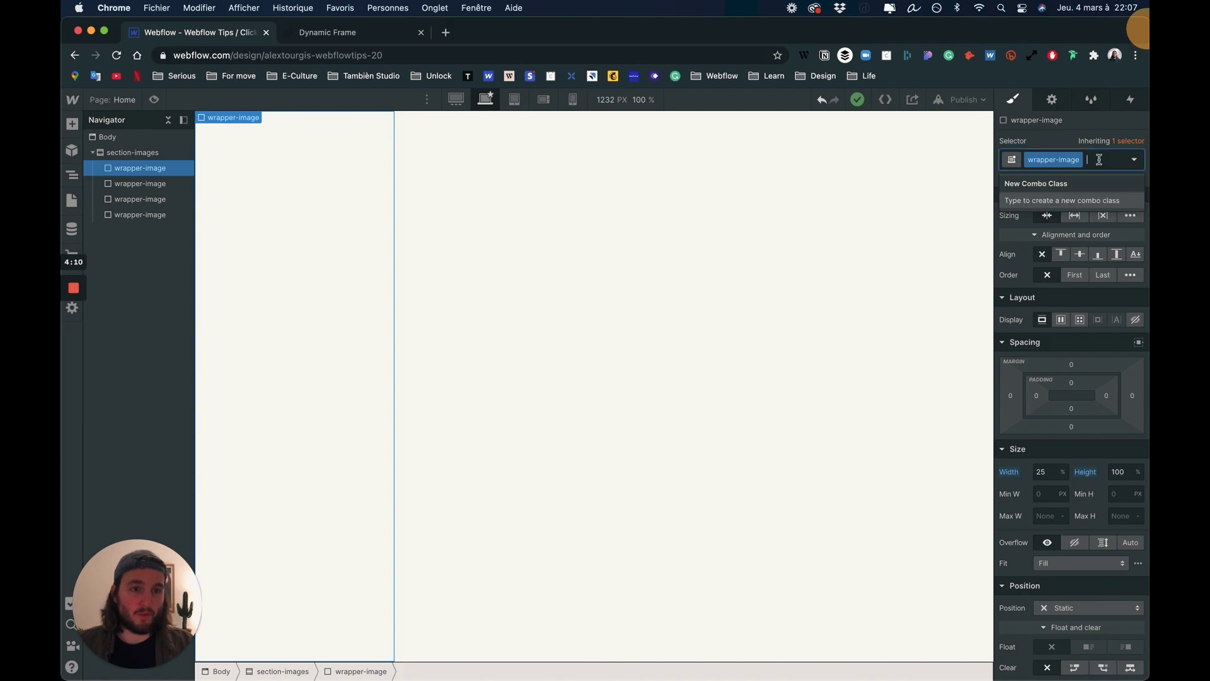
{"action": "type", "text": "left"}
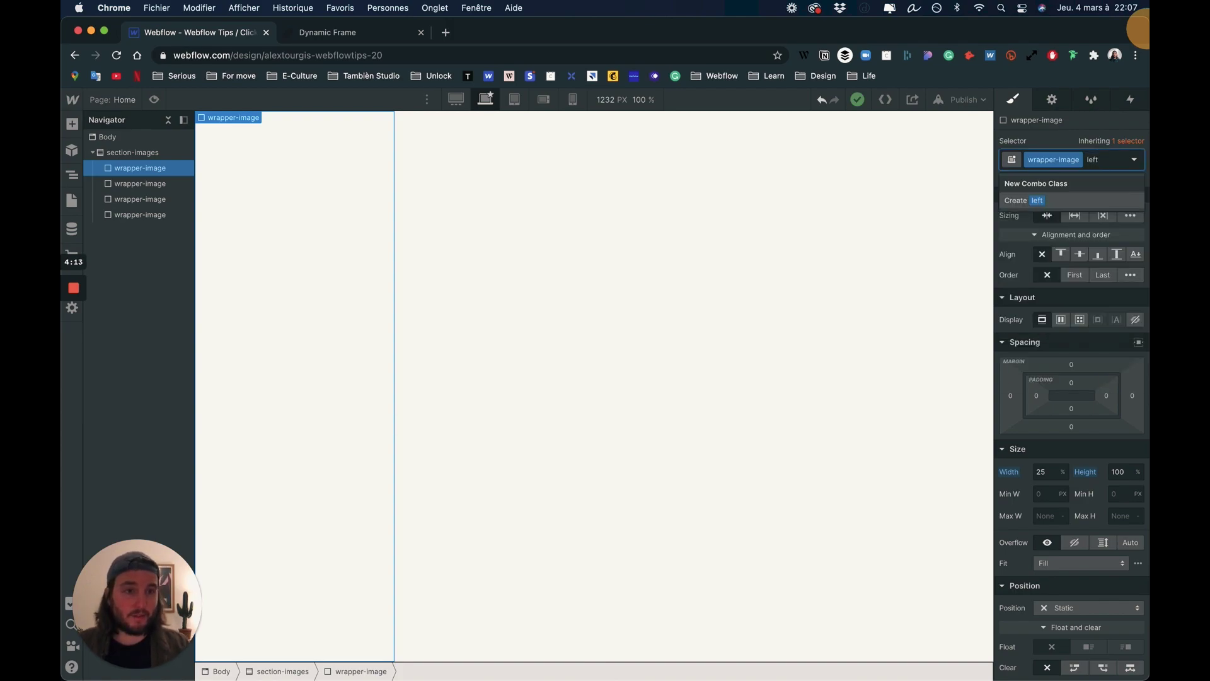
{"action": "key", "text": "Escape"}
- Add the new combo class center-left to the second wrapper-image
{"action": "left_click", "coordinate": [171, 184]}
{"action": "left_click", "coordinate": [1106, 161]}
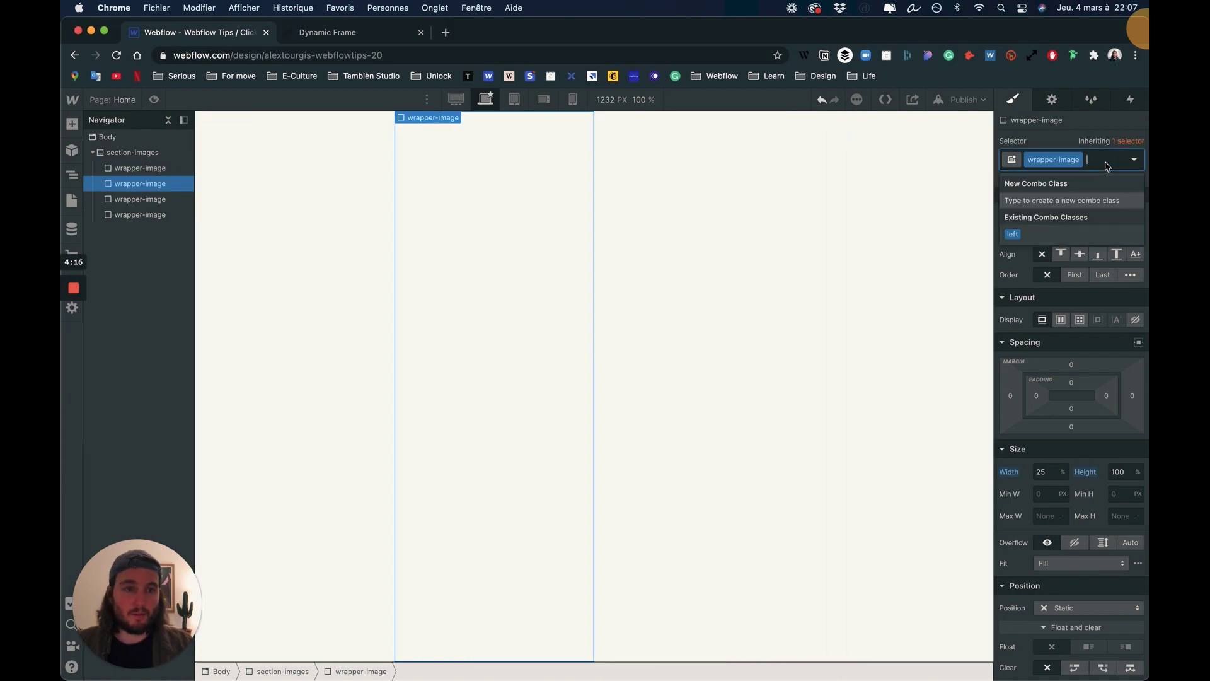
{"action": "type", "text": "c"}
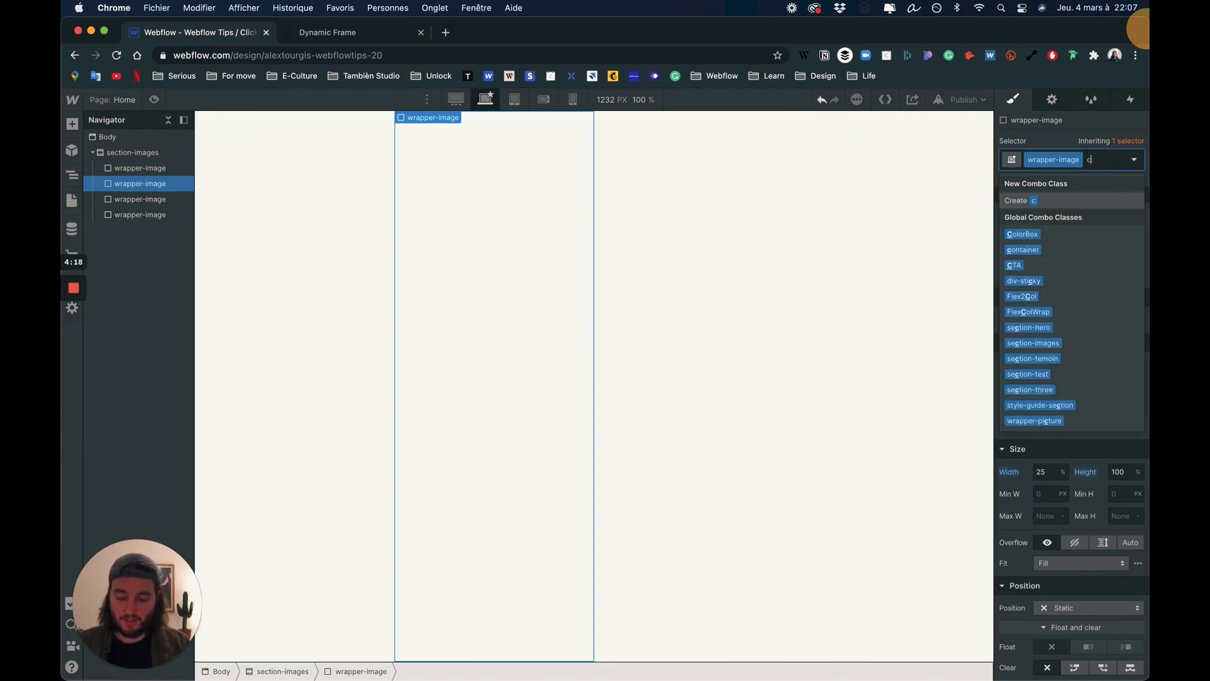
{"action": "type", "text": "enter-lef"}
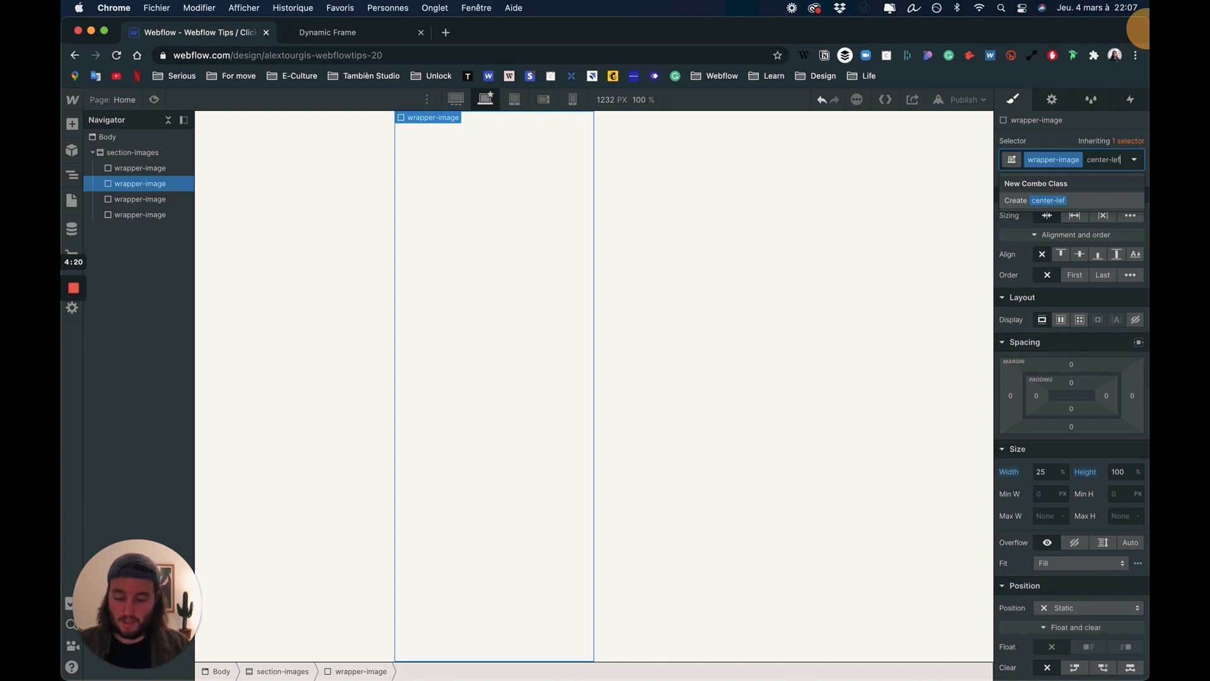
{"action": "type", "text": "t"}
{"action": "key", "text": "Return"}
- Add a new combo class to the third wrapper-image and correct its name to center-right
{"action": "left_click", "coordinate": [693, 230]}
{"action": "left_click", "coordinate": [1104, 158]}
{"action": "type", "text": "ce"}
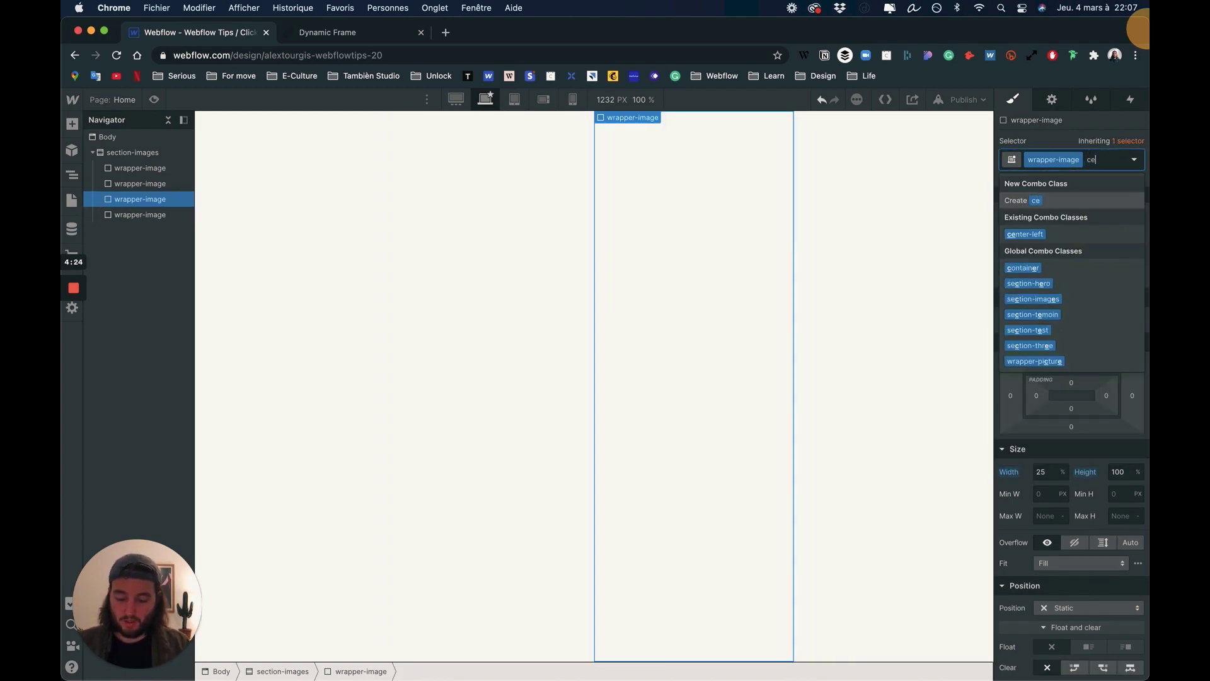
{"action": "type", "text": "hter-rig"}
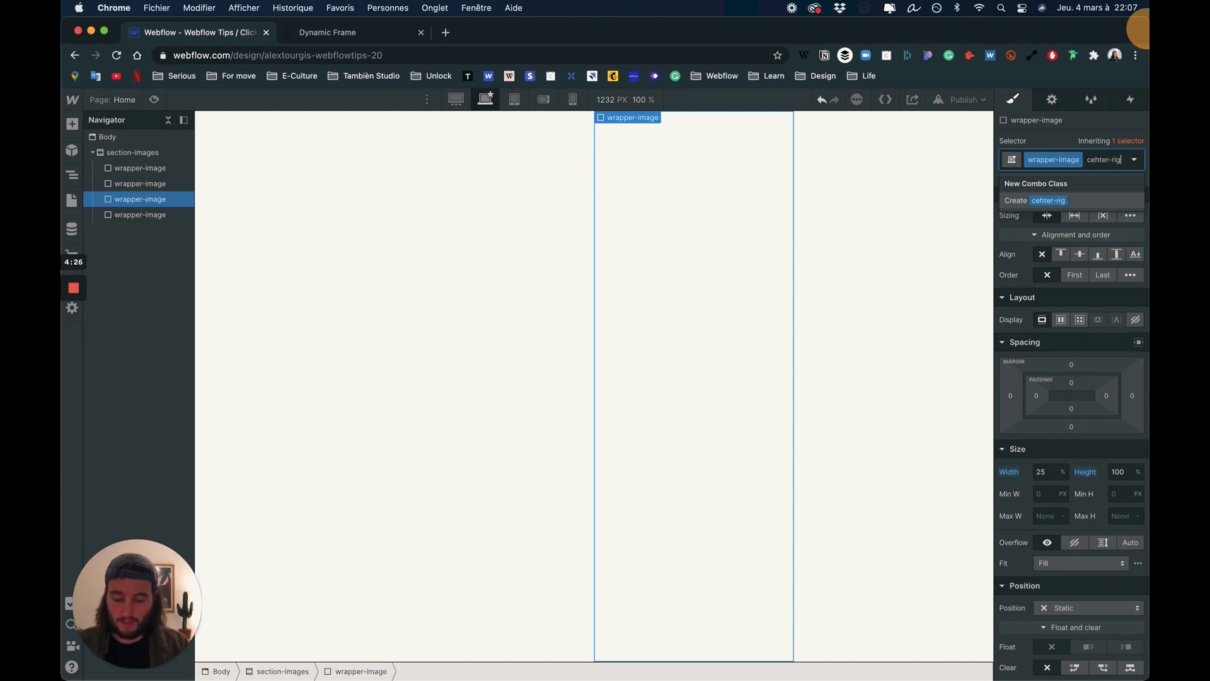
{"action": "type", "text": "ht"}
{"action": "key", "text": "Return"}
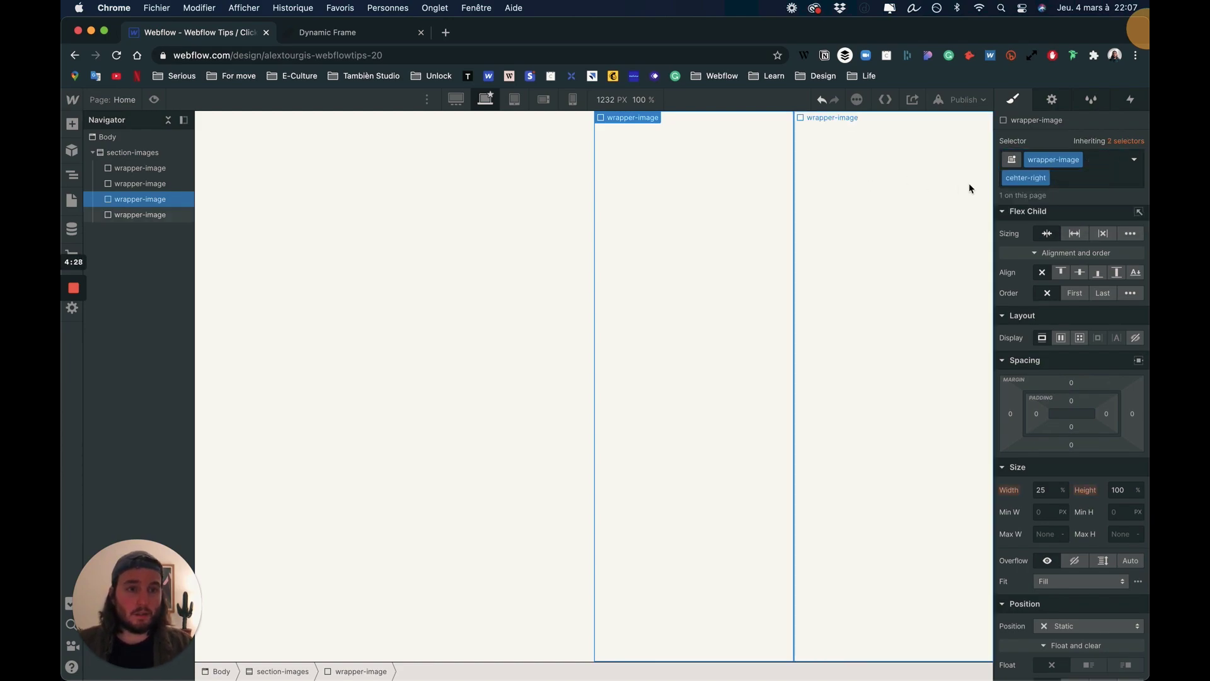
{"action": "double_click", "coordinate": [1018, 176]}
{"action": "key", "text": "BackSpace"}
{"action": "type", "text": "n"}
{"action": "key", "text": "Return"}
- Add the new combo class right to the fourth wrapper-image
{"action": "left_click", "coordinate": [990, 184]}
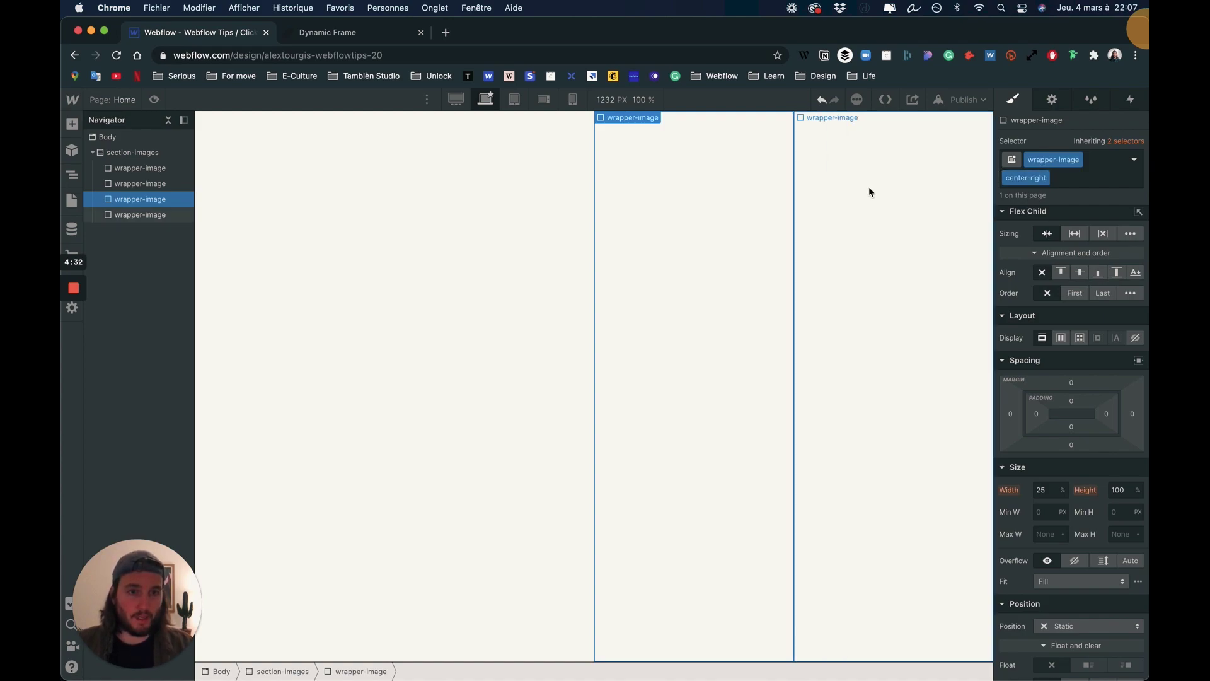
{"action": "left_click", "coordinate": [1100, 161]}
{"action": "type", "text": "right"}
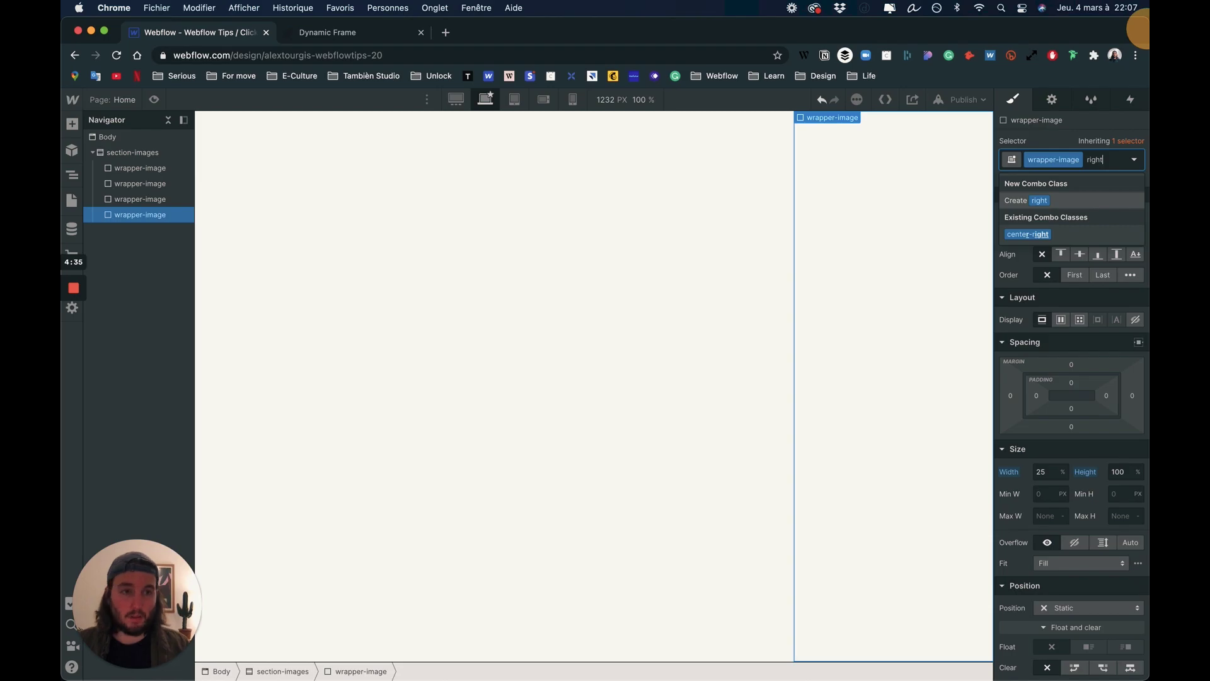
{"action": "key", "text": "Return"}
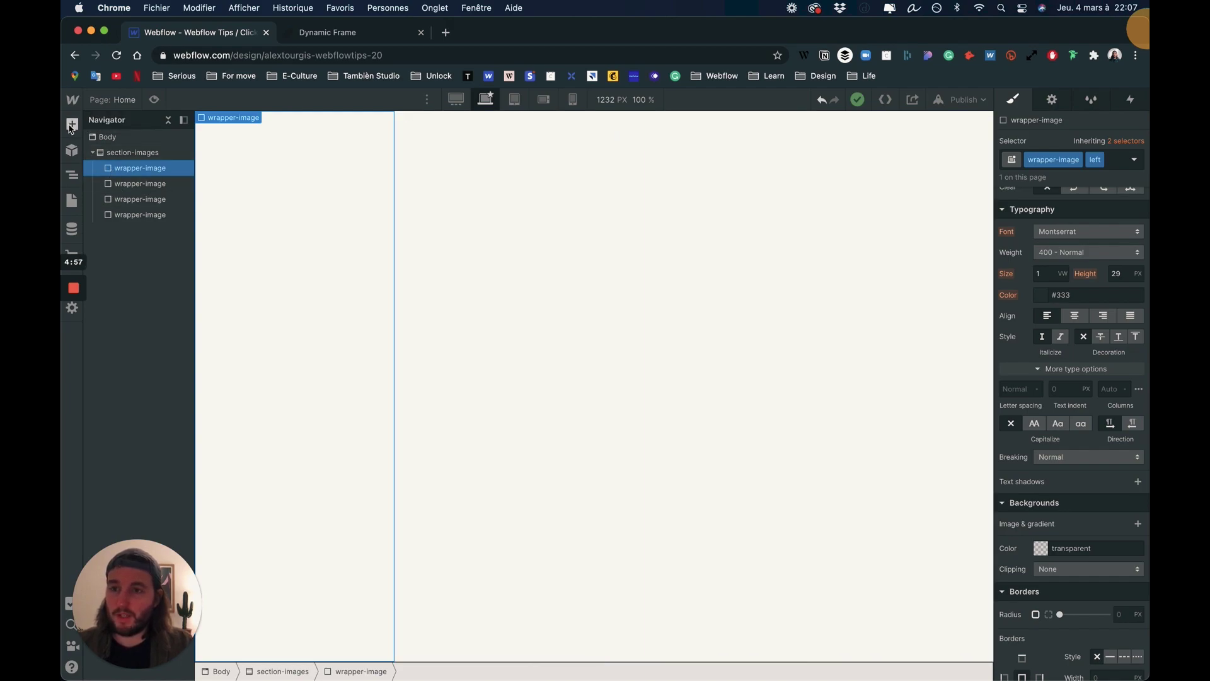
- Insert an image element into the first wrapper-image and use girl.jpg as its source
{"action": "left_click", "coordinate": [71, 124]}
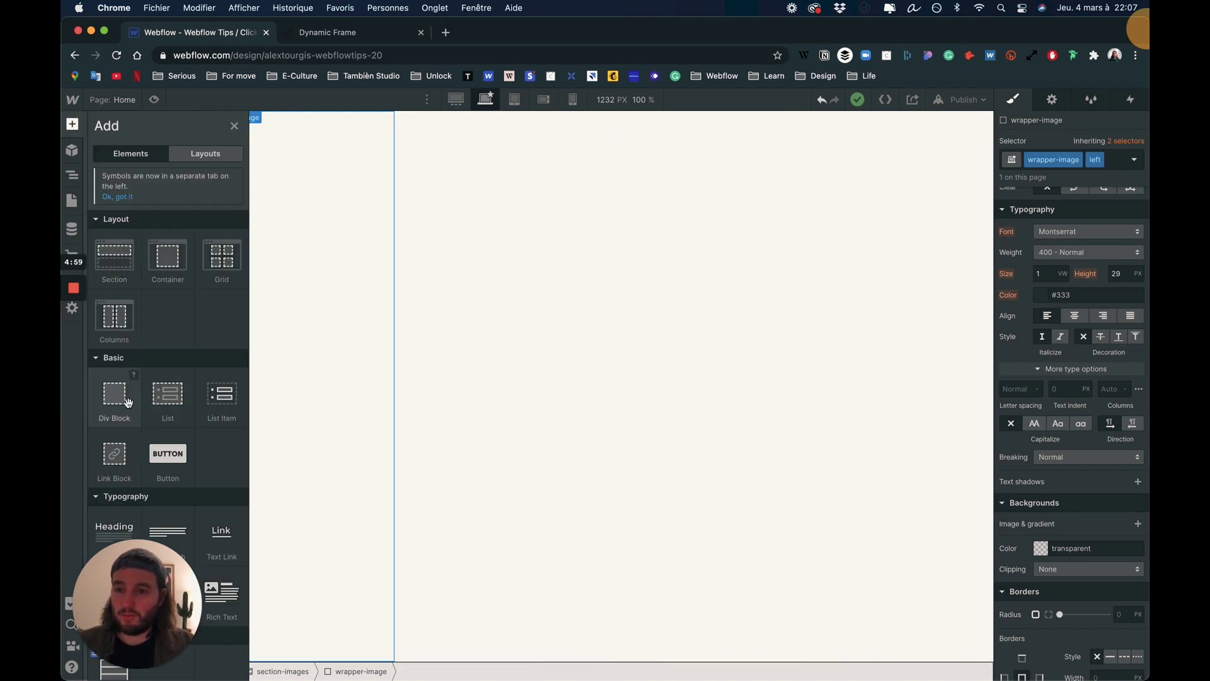
{"action": "scroll", "coordinate": [110, 416], "scroll_direction": "down", "scroll_amount": 5}
{"action": "scroll", "coordinate": [106, 443], "scroll_direction": "down", "scroll_amount": 3}
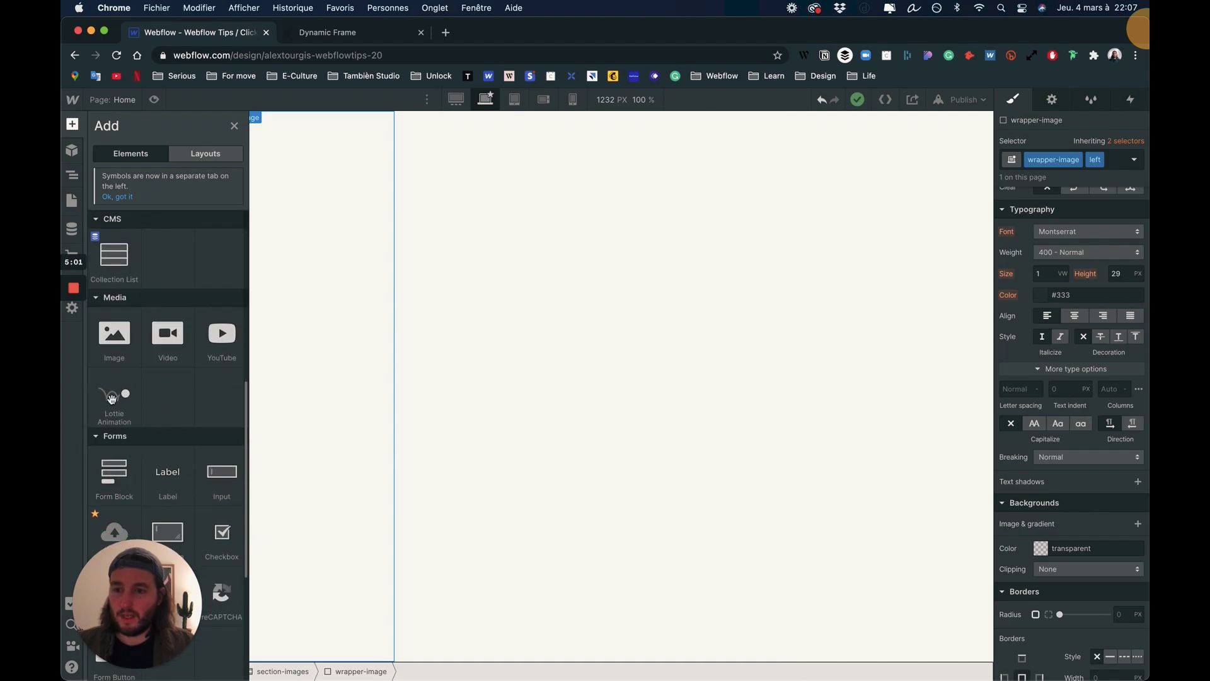
{"action": "left_click_drag", "start_coordinate": [113, 334], "coordinate": [305, 348]}
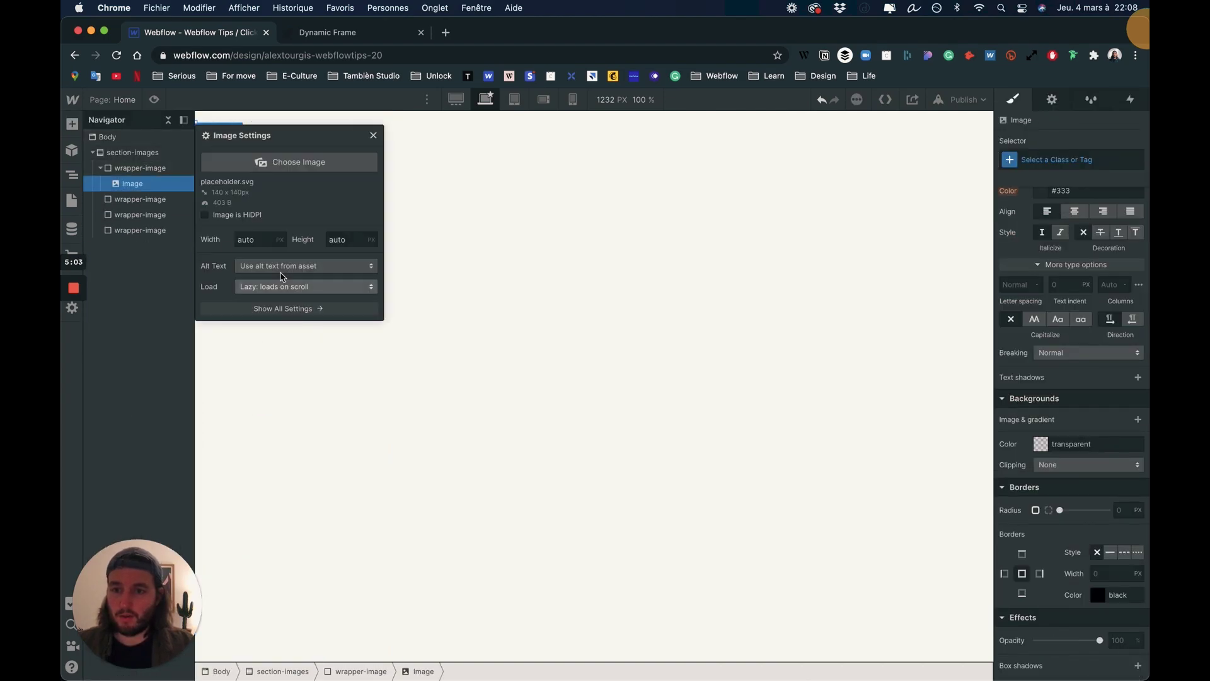
{"action": "left_click", "coordinate": [306, 166]}
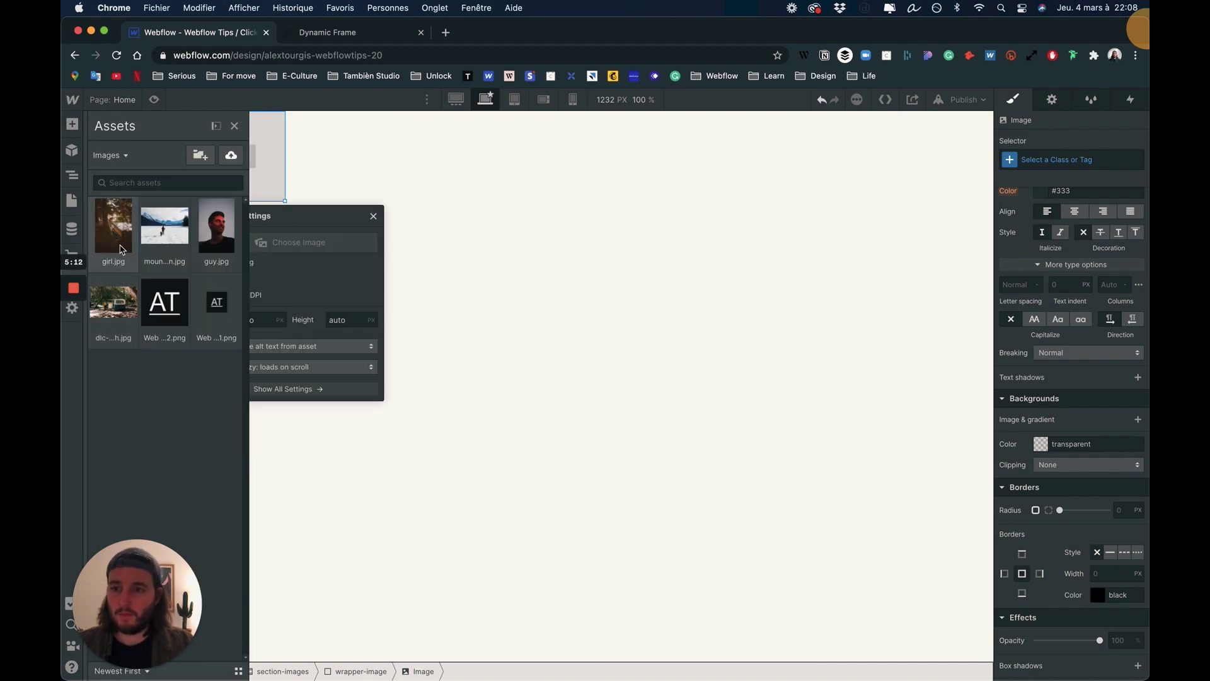
{"action": "left_click", "coordinate": [123, 245]}
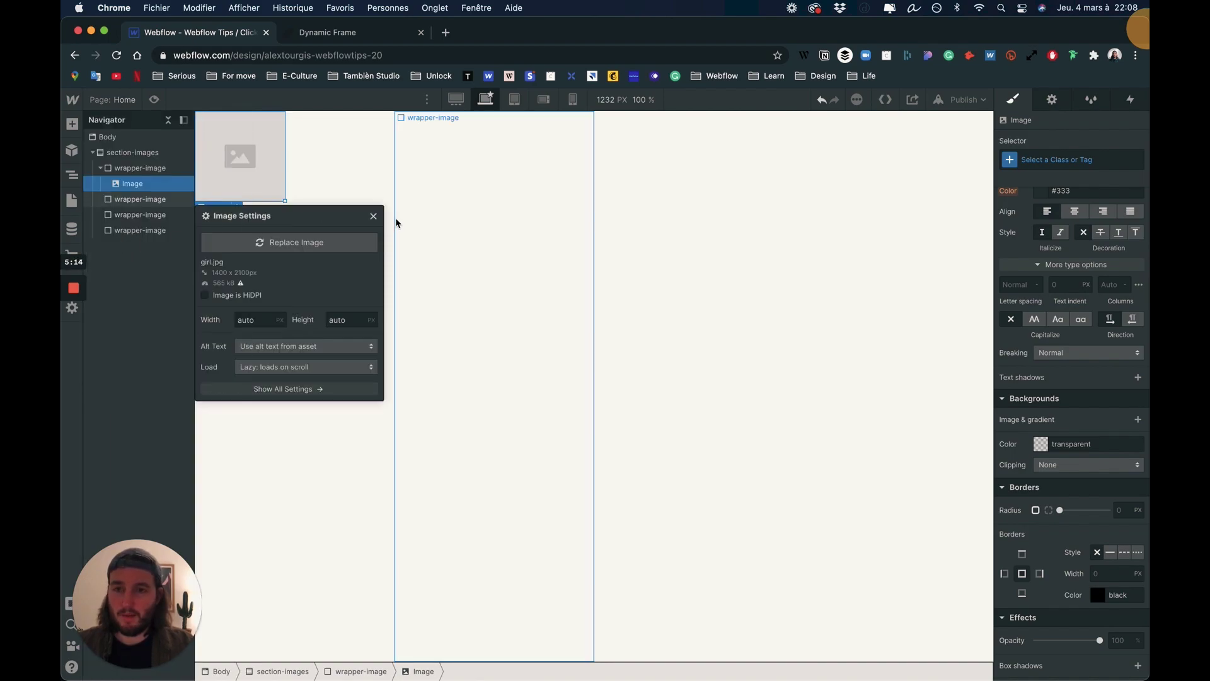
{"action": "left_click", "coordinate": [373, 217]}
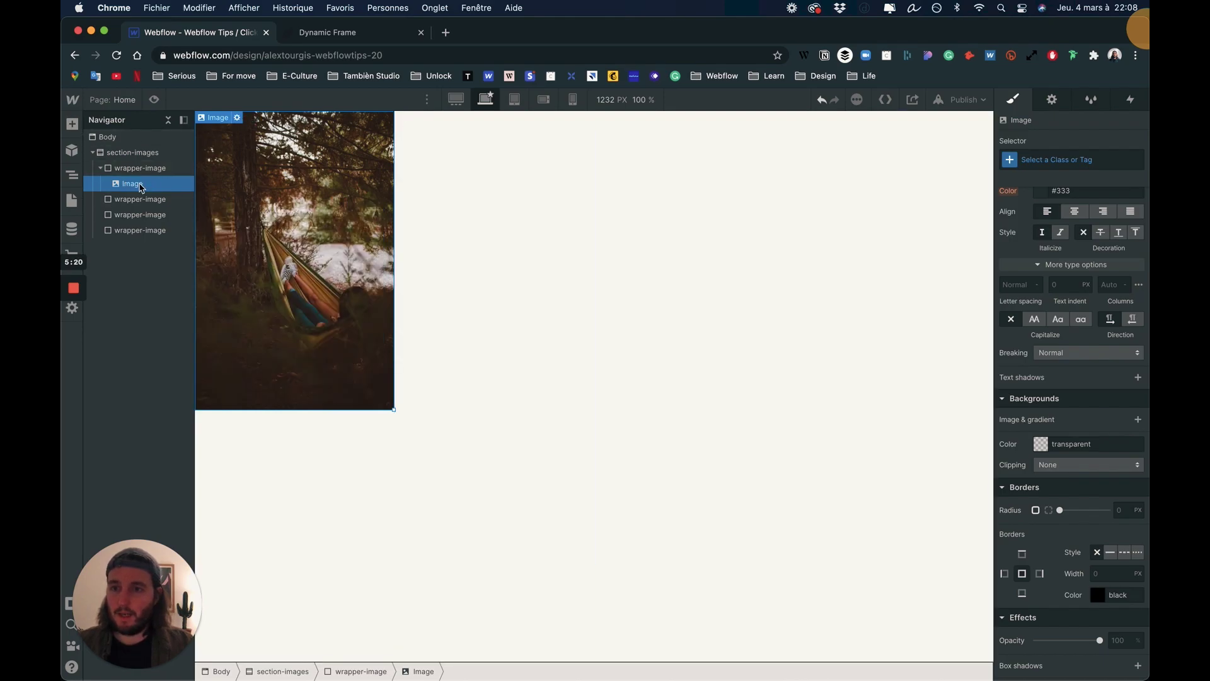
- Give the image in the first column the new class image
{"action": "left_click", "coordinate": [1064, 162]}
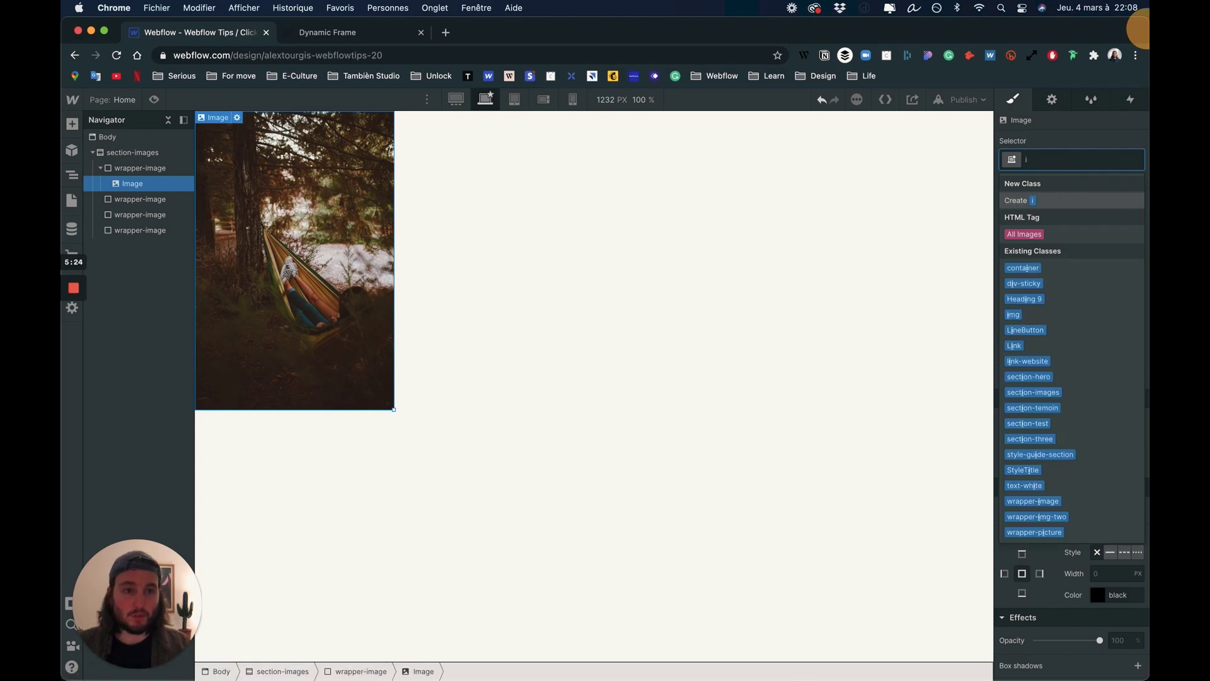
{"action": "type", "text": "image"}
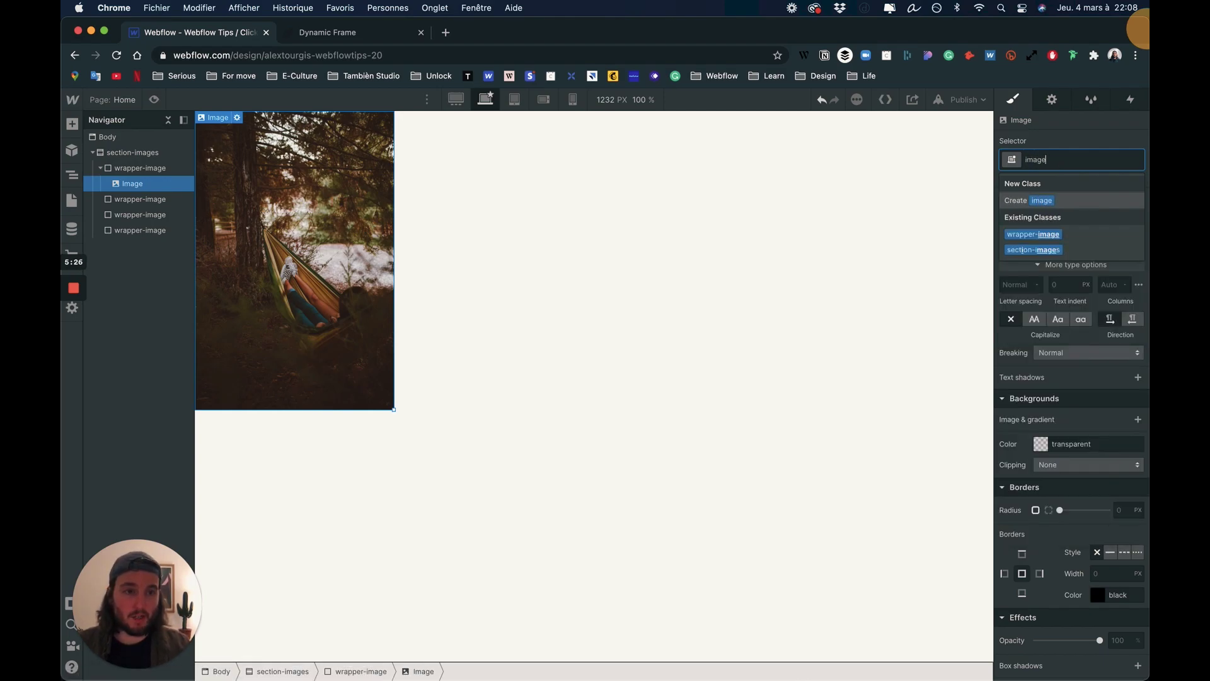
{"action": "key", "text": "Return"}
- Set the image class to 100% width and 100% height with its fit set to Cover
{"action": "scroll", "coordinate": [1113, 383], "scroll_direction": "up", "scroll_amount": 8}
{"action": "left_click", "coordinate": [1049, 371]}
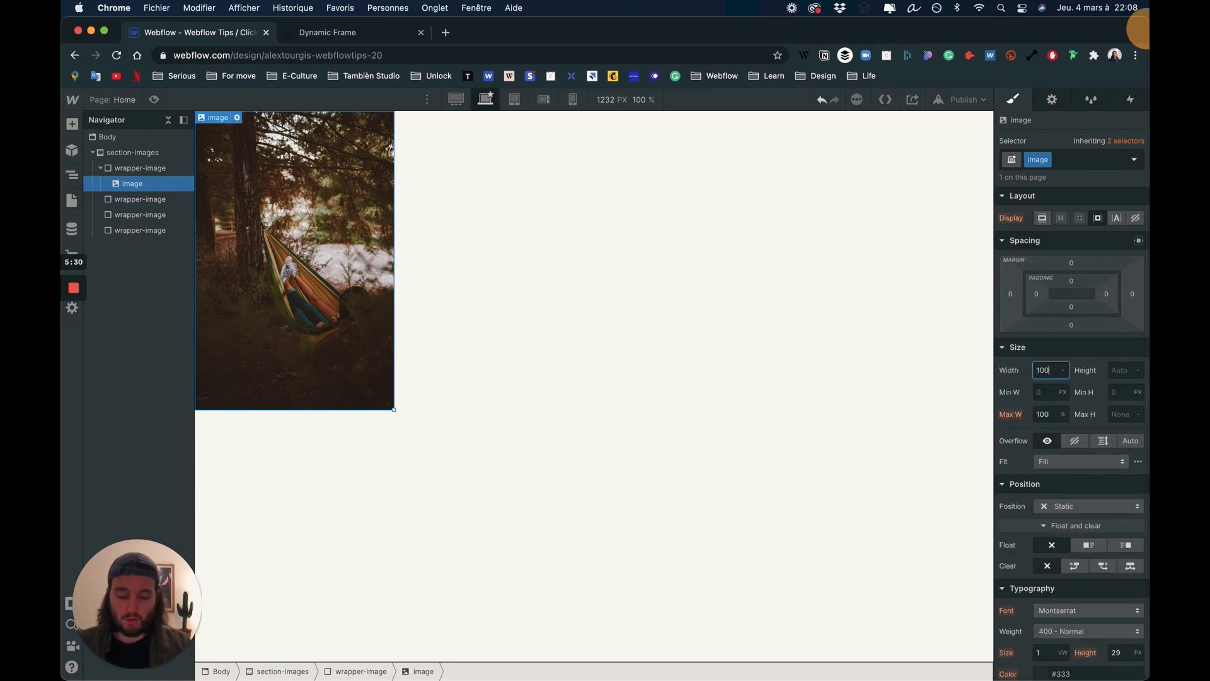
{"action": "key", "text": "Return"}
{"action": "left_click", "coordinate": [1114, 372]}
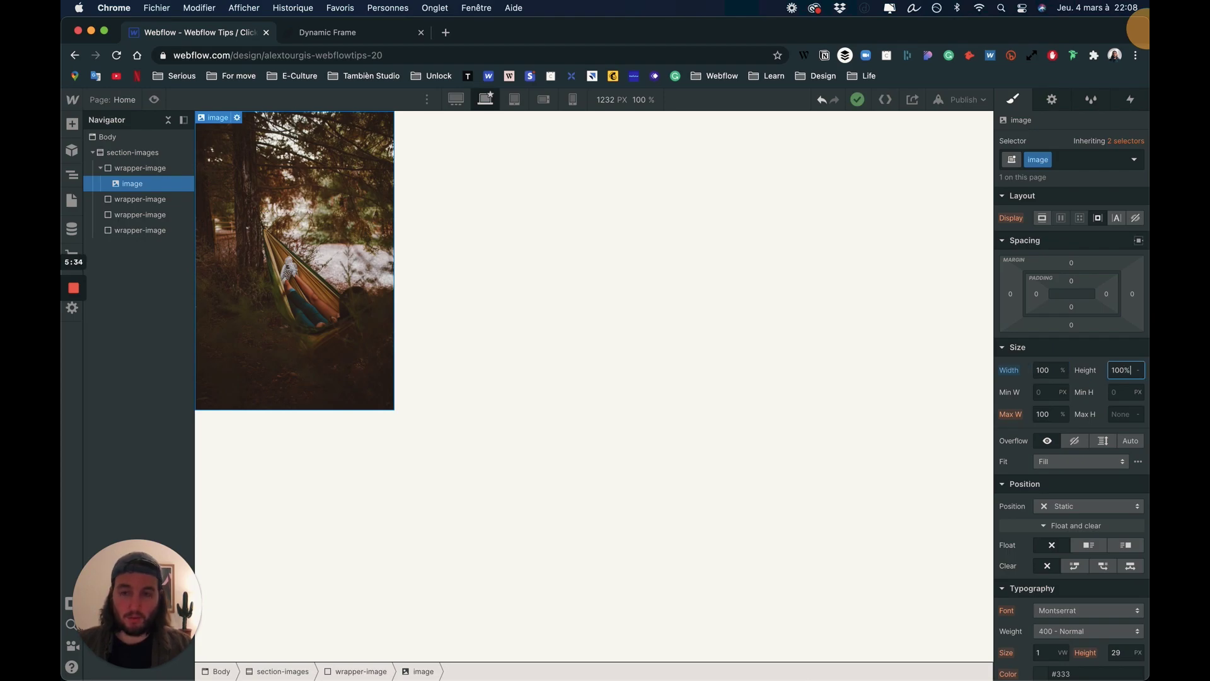
{"action": "key", "text": "Return"}
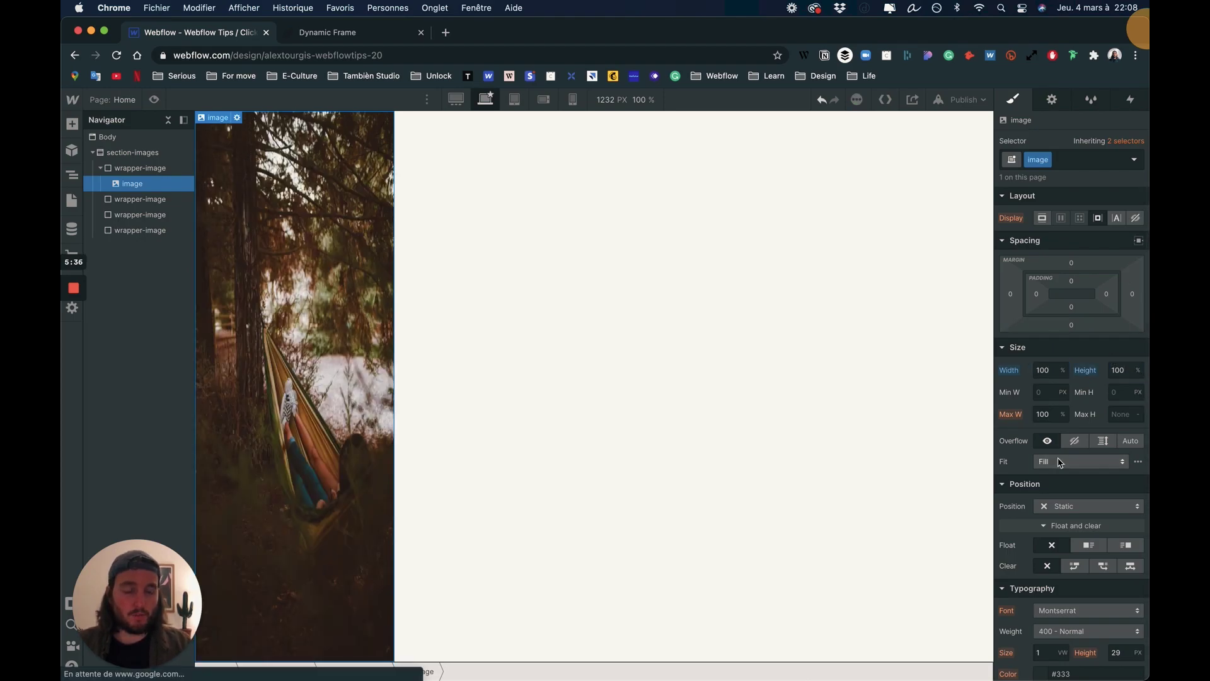
{"action": "left_click", "coordinate": [1061, 463]}
{"action": "left_click", "coordinate": [1059, 493]}
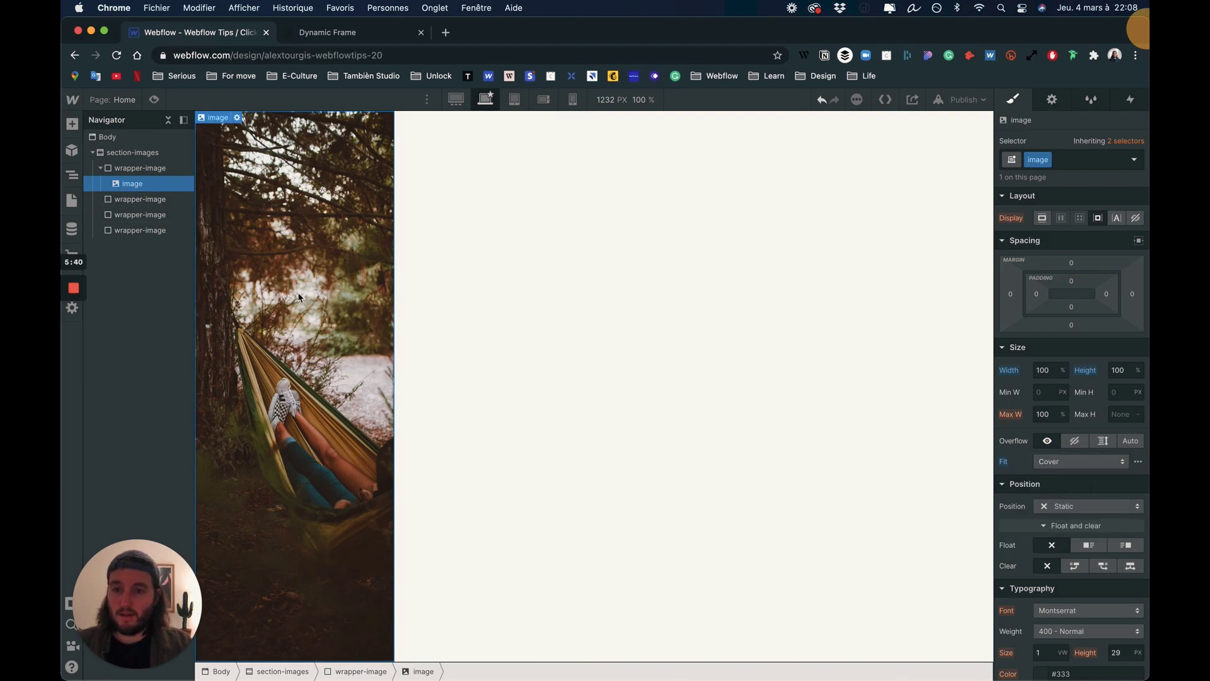
- Preview the page and resize the canvas to check how the image column adapts
{"action": "left_click", "coordinate": [153, 101]}
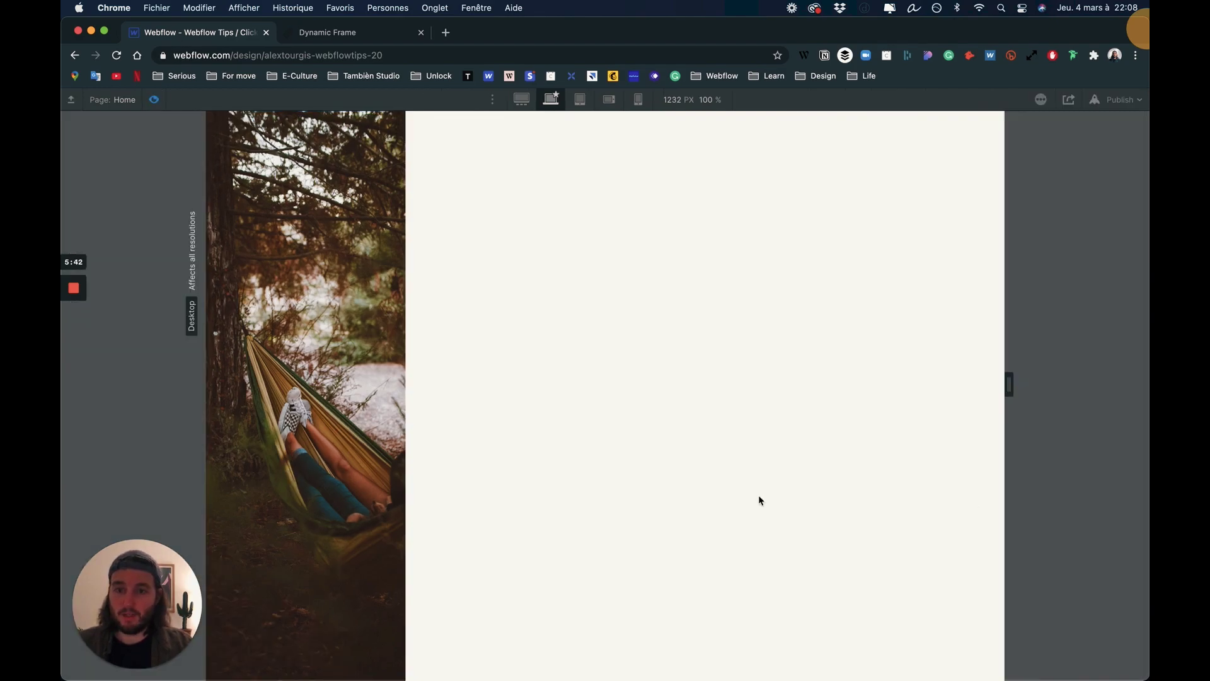
{"action": "left_click_drag", "start_coordinate": [1009, 384], "coordinate": [1076, 385]}
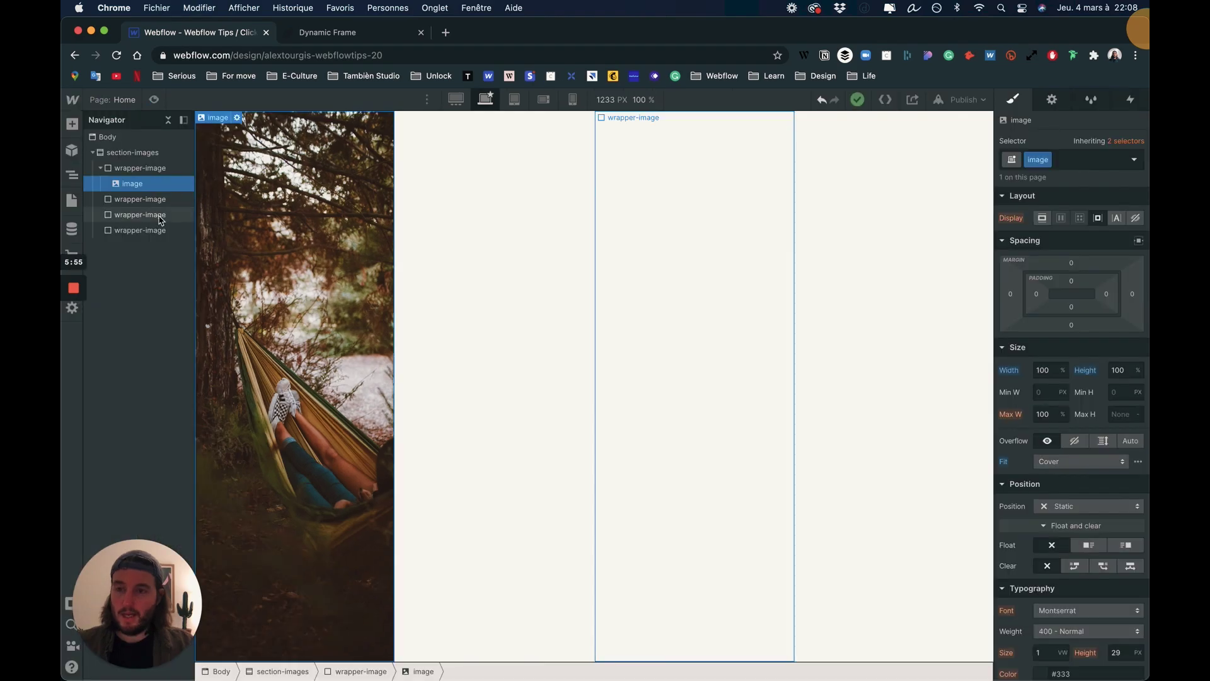
- Paste the image from the first column into the second, third and fourth wrapper-image blocks
{"action": "left_click", "coordinate": [141, 199]}
{"action": "key", "text": "cmd+v"}
{"action": "left_click", "coordinate": [144, 215]}
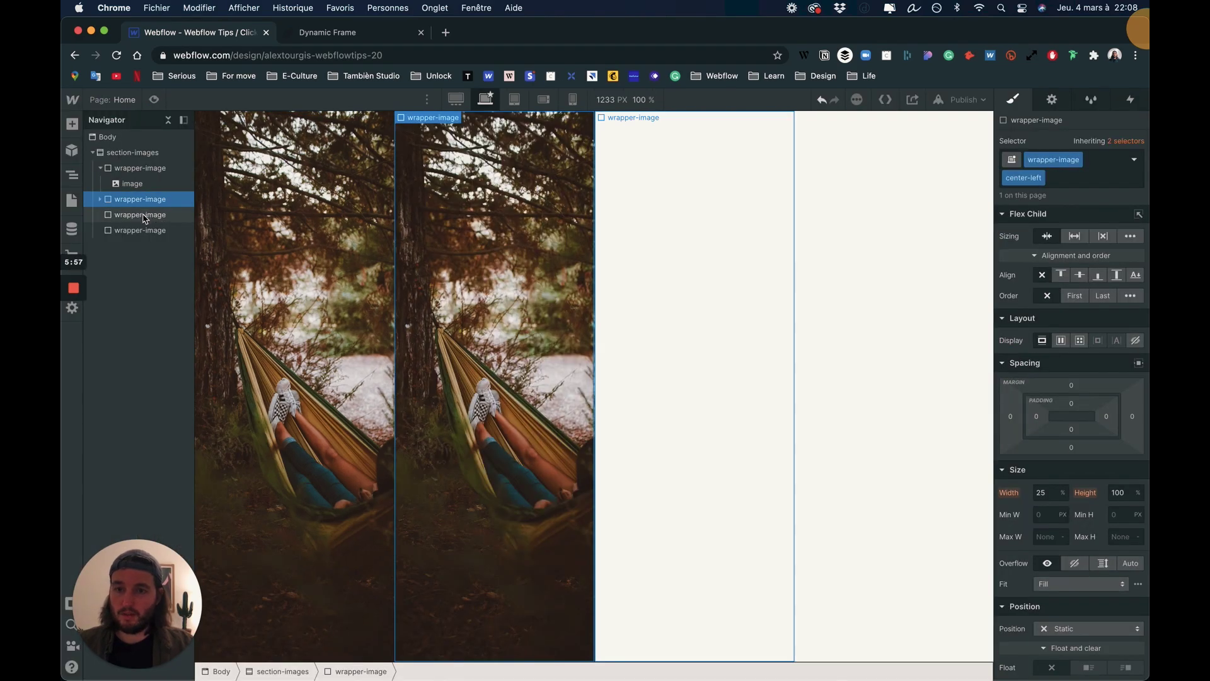
{"action": "key", "text": "cmd+v"}
{"action": "left_click", "coordinate": [144, 232]}
{"action": "key", "text": "cmd+v"}
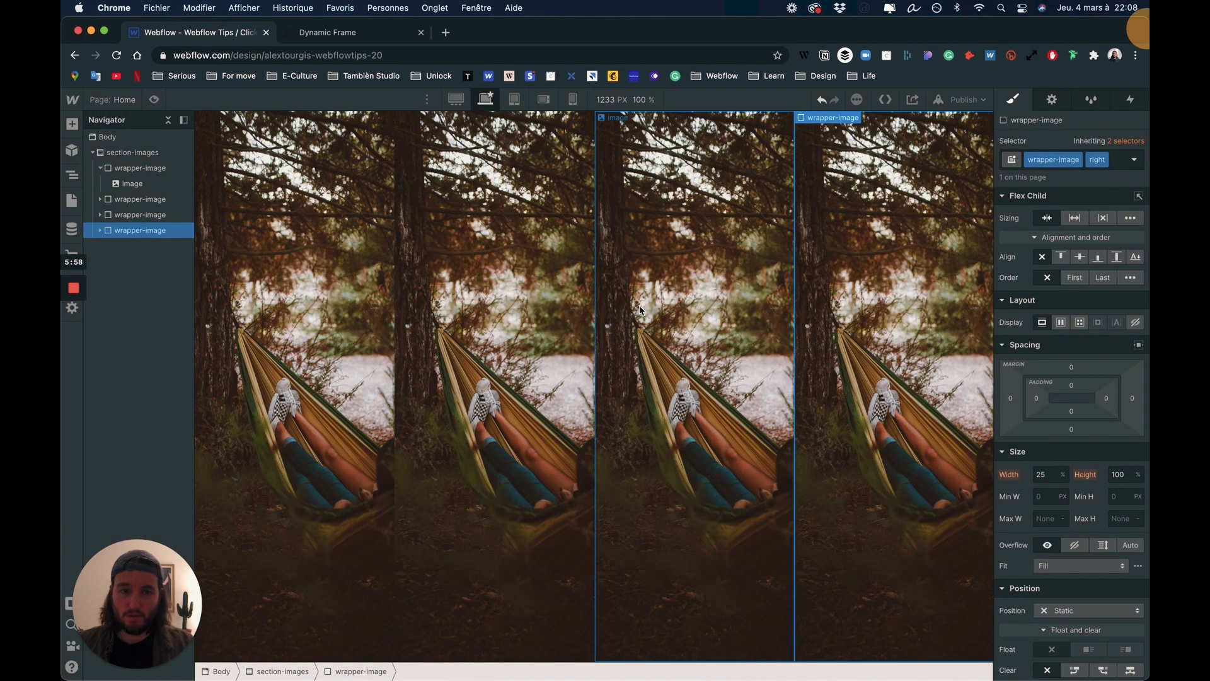
- Replace the second column's image with the snowy mountain photo from the assets
{"action": "left_click", "coordinate": [526, 318]}
{"action": "left_click", "coordinate": [437, 118]}
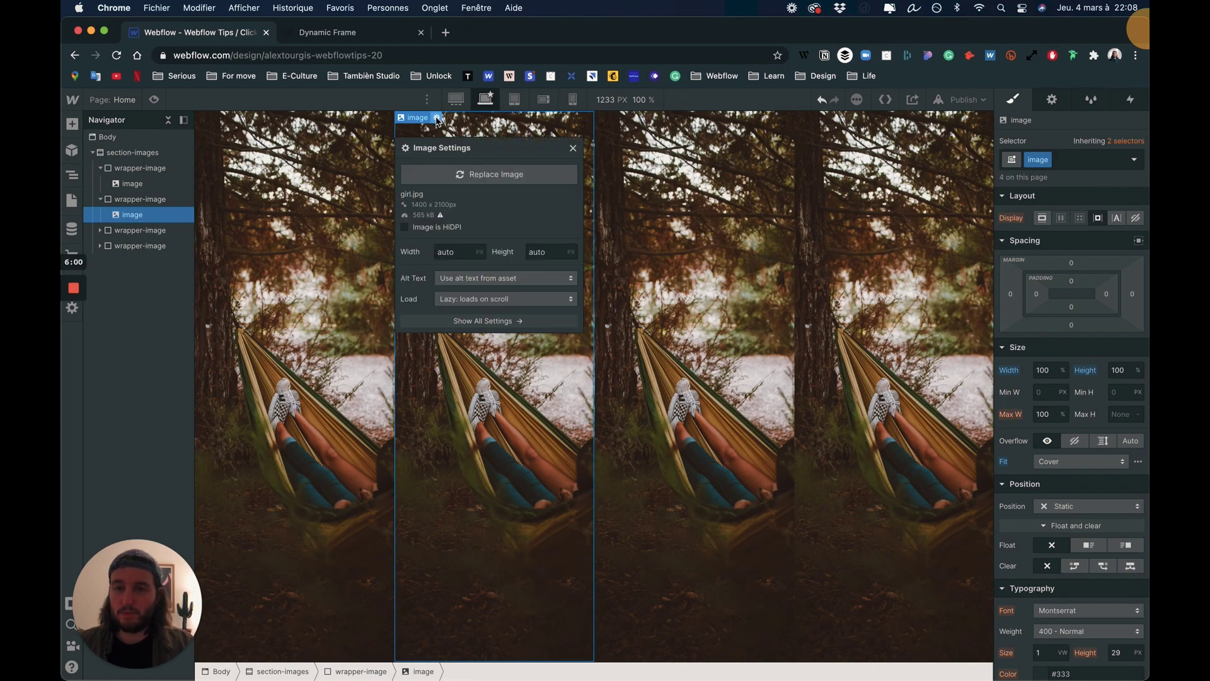
{"action": "left_click", "coordinate": [466, 174]}
{"action": "left_click", "coordinate": [166, 237]}
- Replace the third column's image with guy.jpg from the assets
{"action": "left_click", "coordinate": [728, 278]}
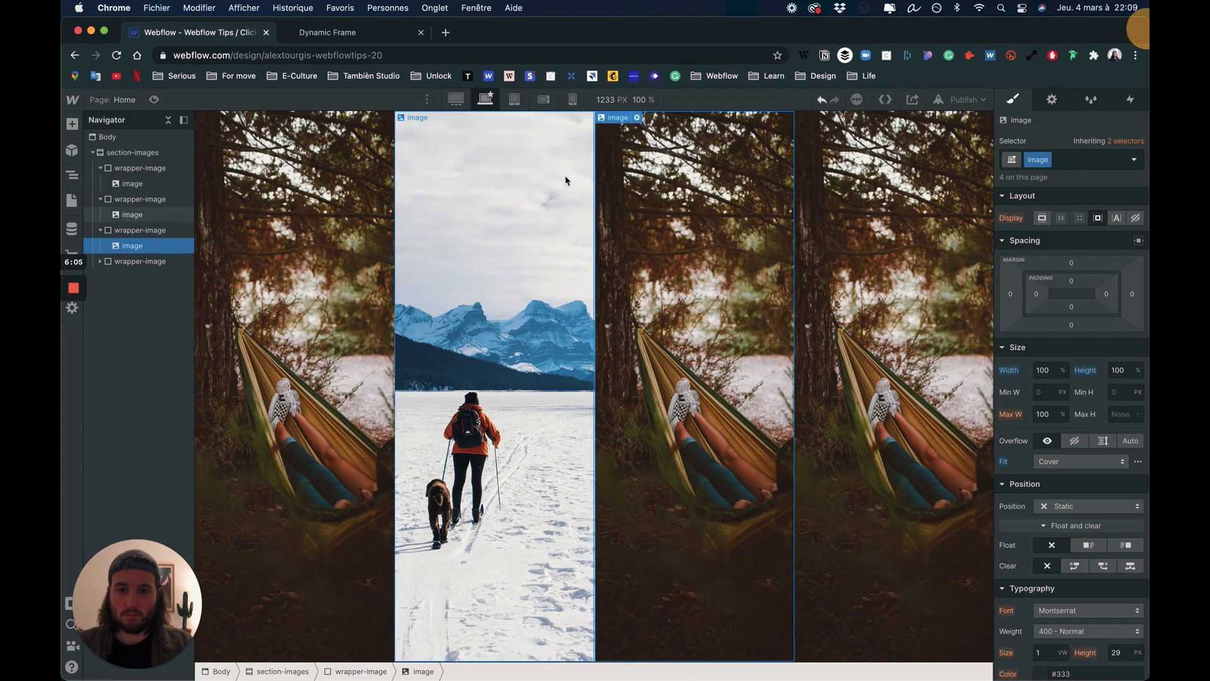
{"action": "left_click", "coordinate": [637, 118]}
{"action": "left_click", "coordinate": [687, 175]}
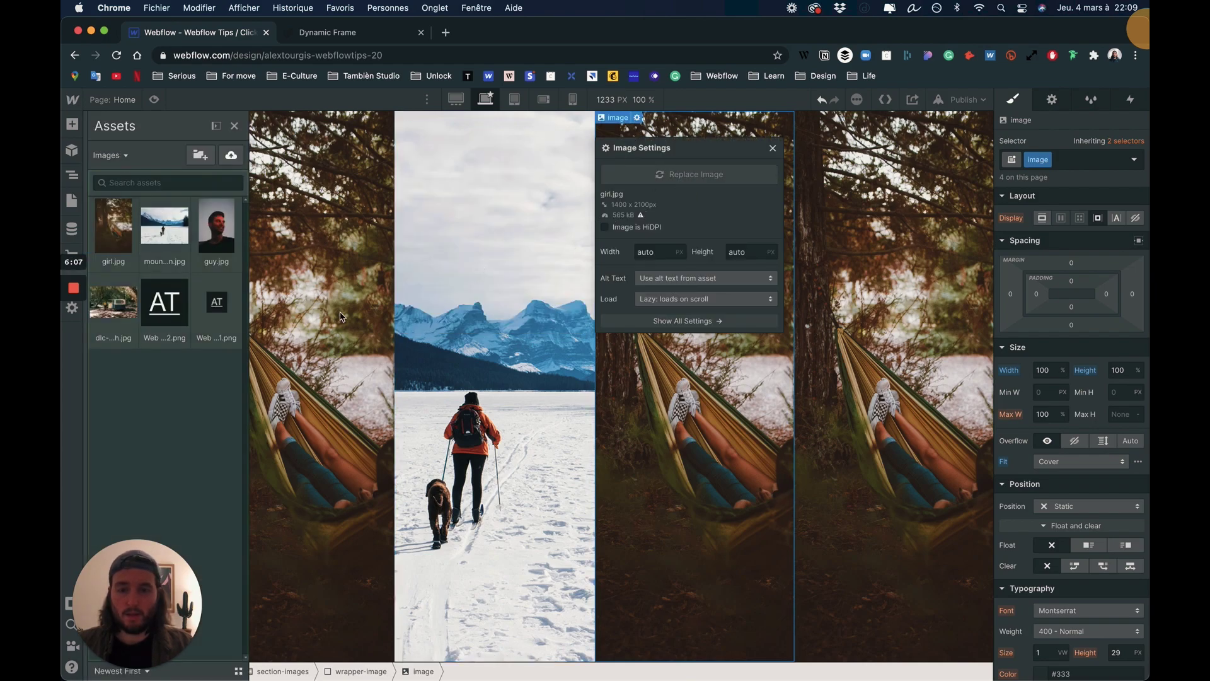
{"action": "left_click", "coordinate": [215, 250]}
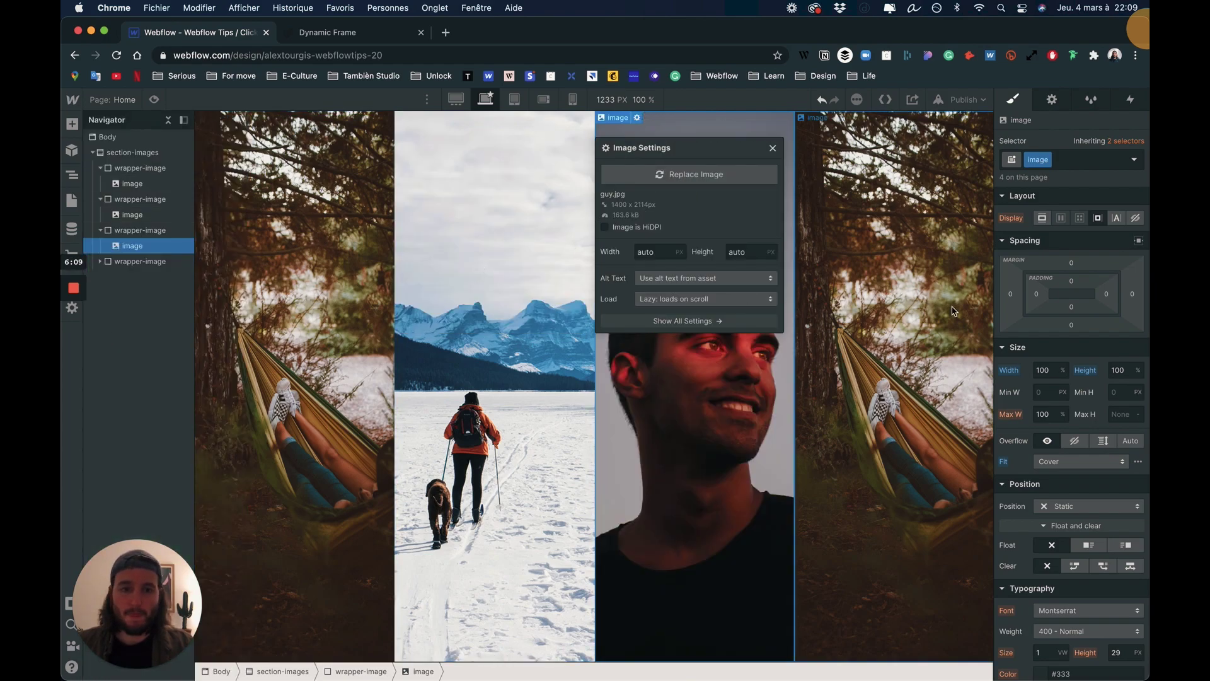
- Replace the fourth column's image with the camper trailer photo from the assets
{"action": "left_click", "coordinate": [954, 311]}
{"action": "left_click", "coordinate": [836, 118]}
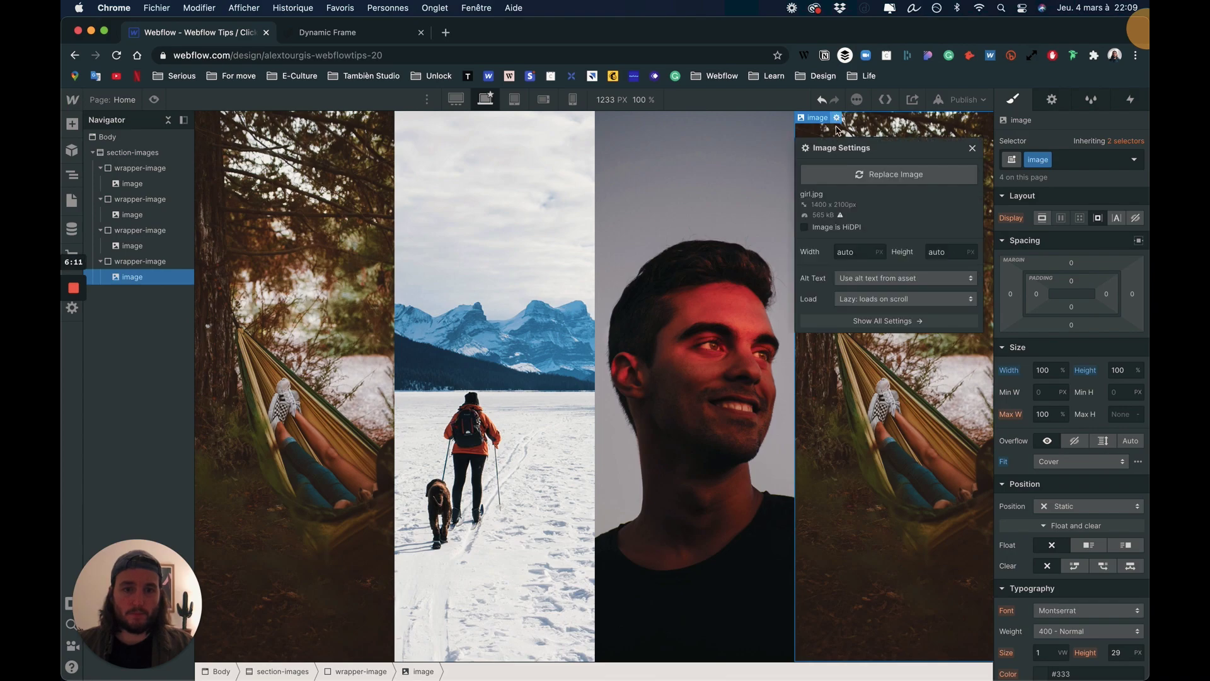
{"action": "left_click", "coordinate": [852, 175]}
{"action": "left_click", "coordinate": [216, 220]}
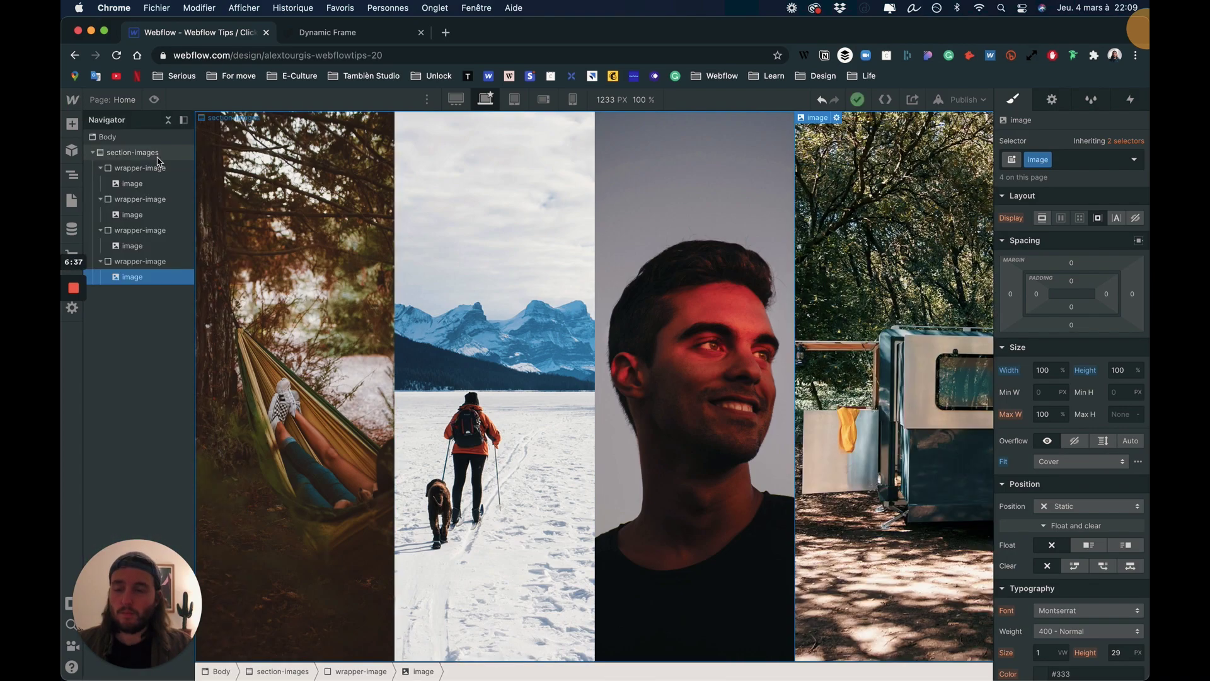
- Set the first column's wrapper-image overflow to hidden and add a div block inside it above the image
{"action": "left_click", "coordinate": [151, 169]}
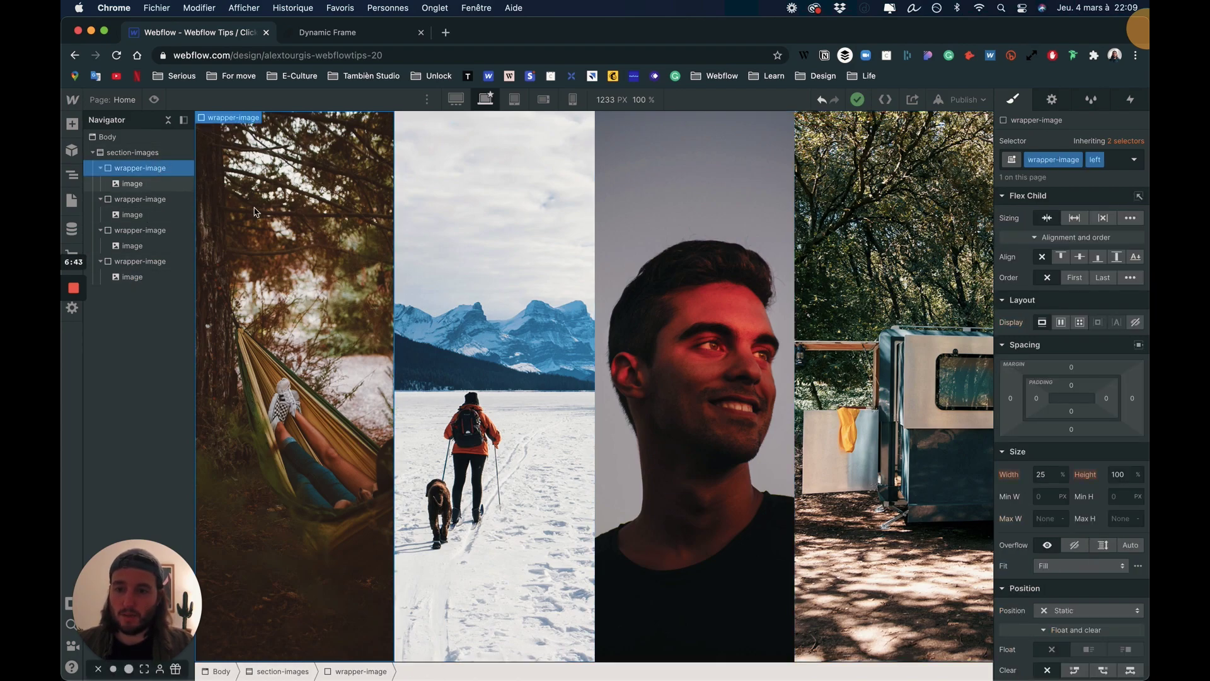
{"action": "left_click", "coordinate": [1075, 546]}
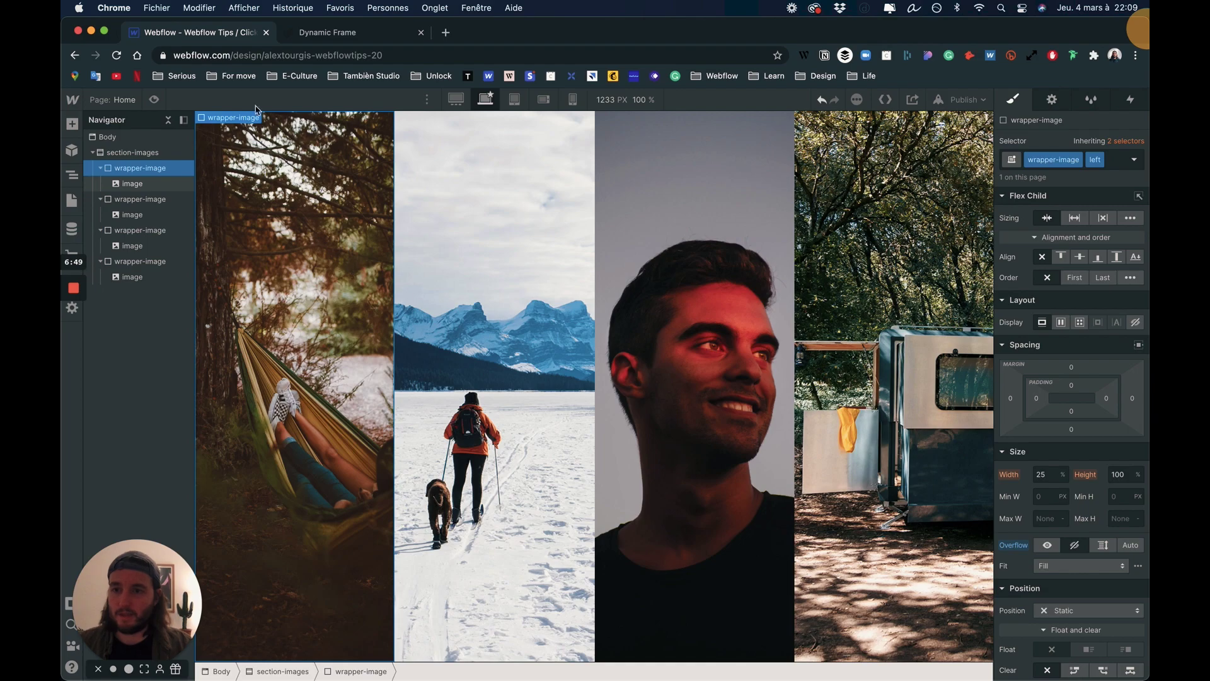
{"action": "left_click", "coordinate": [72, 124]}
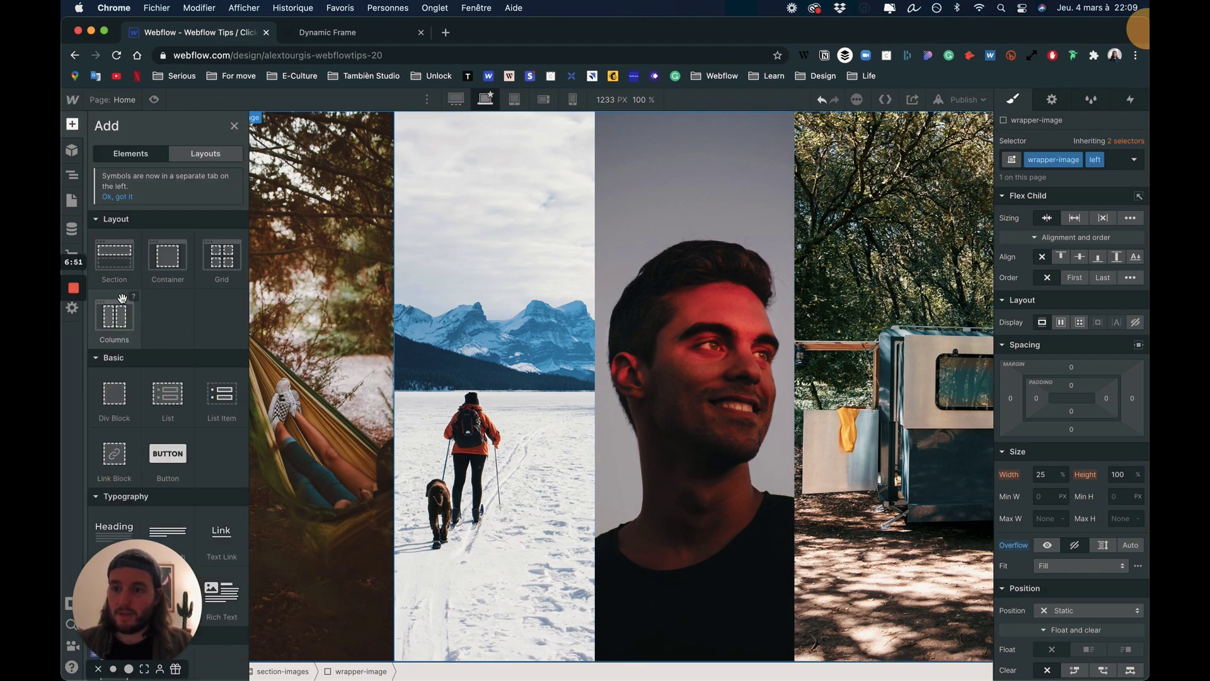
{"action": "left_click_drag", "start_coordinate": [114, 394], "coordinate": [155, 218]}
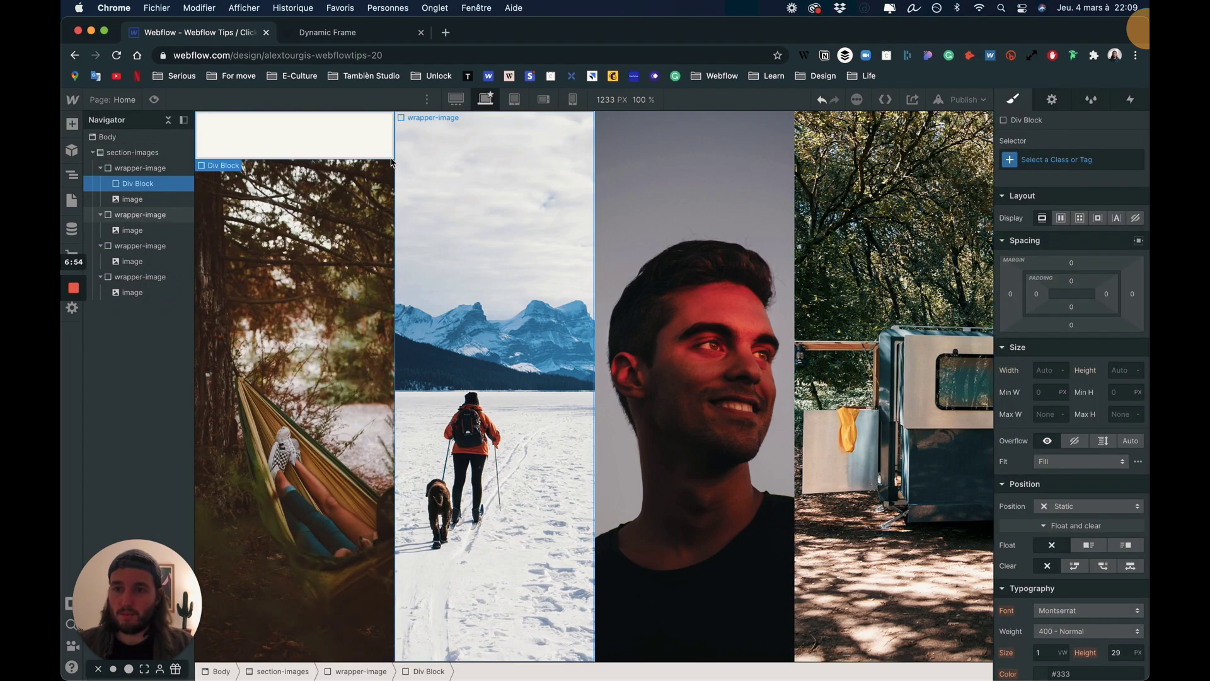
- Give the new div block in the first column the class bg-black
{"action": "left_click", "coordinate": [1043, 159]}
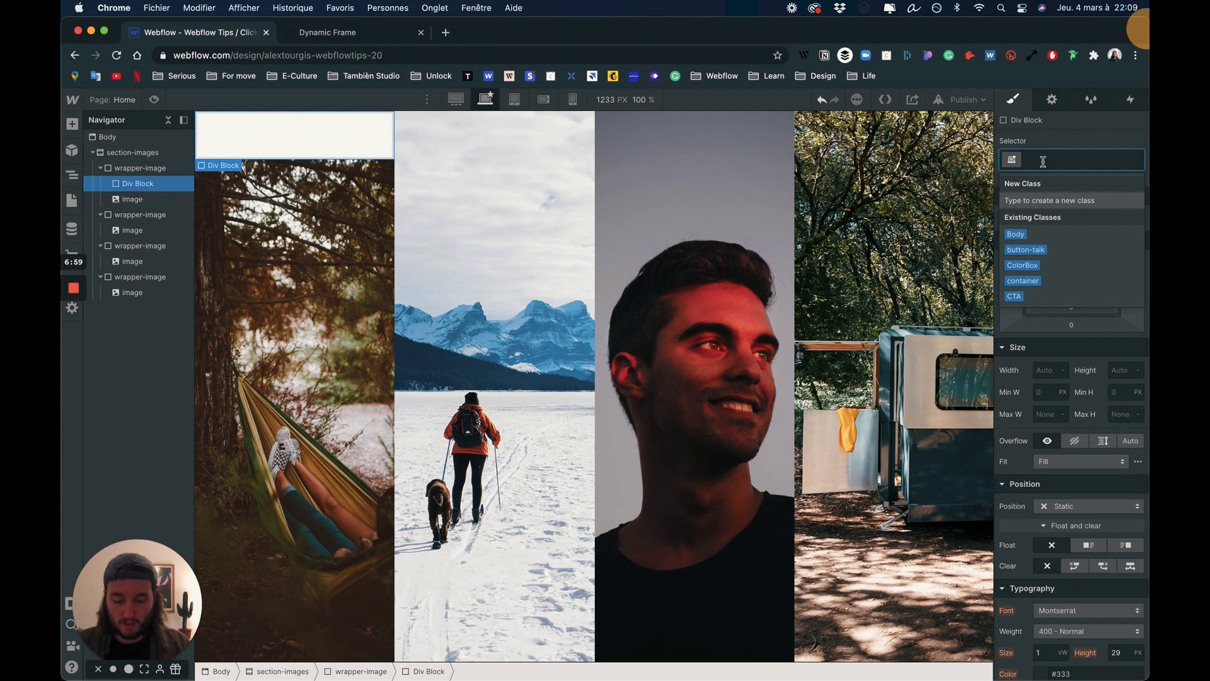
{"action": "type", "text": "backrg"}
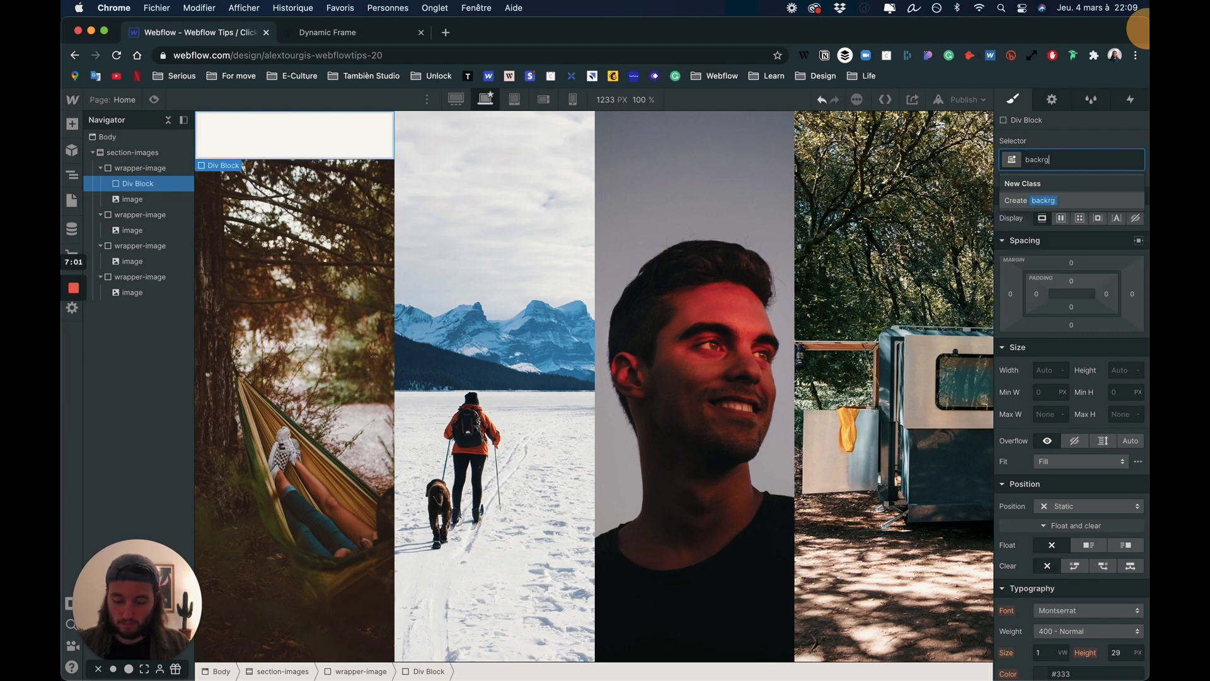
{"action": "type", "text": "k"}
{"action": "key", "text": "BackSpace"}
{"action": "key", "text": "BackSpace"}
{"action": "key", "text": "BackSpace"}
{"action": "key", "text": "BackSpace"}
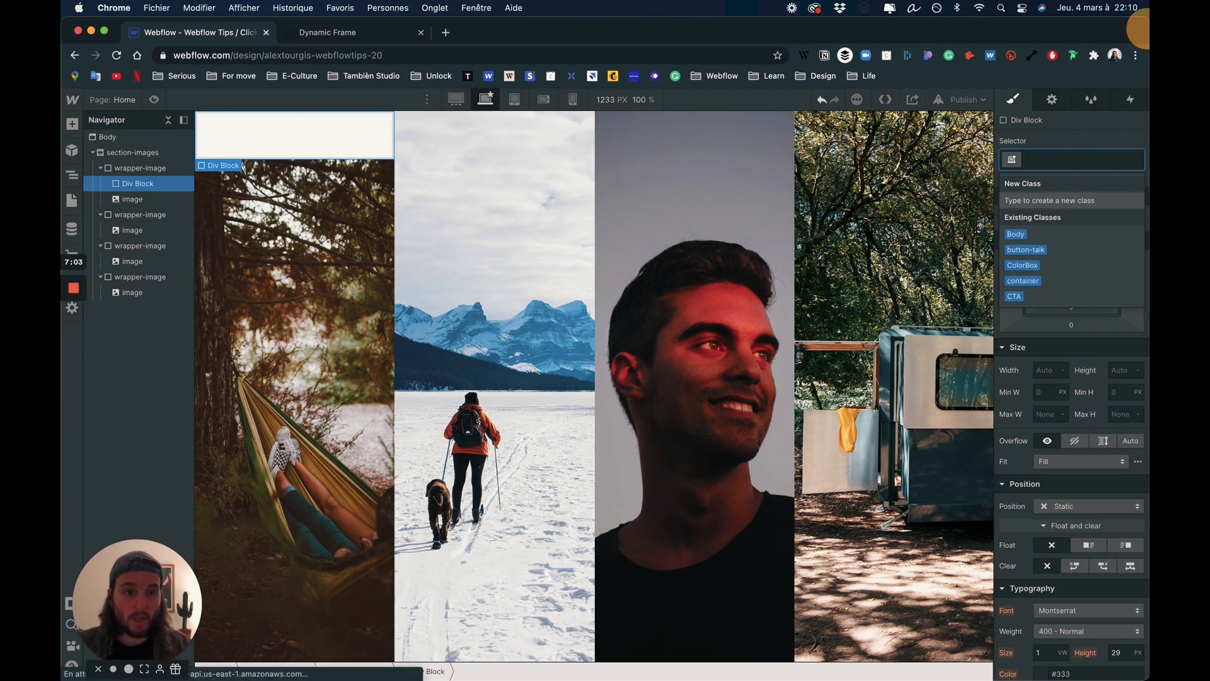
{"action": "type", "text": "bg-black"}
{"action": "key", "text": "Return"}
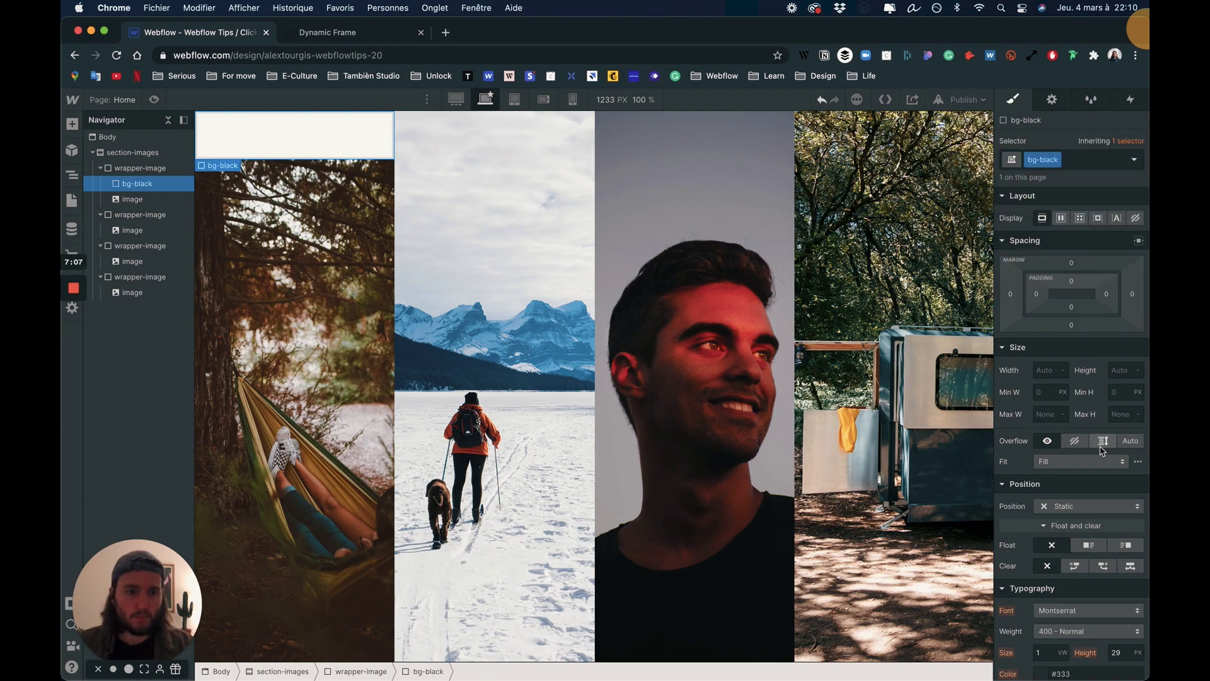
- Position the bg-black div absolutely with 0% offsets on all four sides
{"action": "left_click", "coordinate": [1088, 506]}
{"action": "left_click", "coordinate": [1083, 534]}
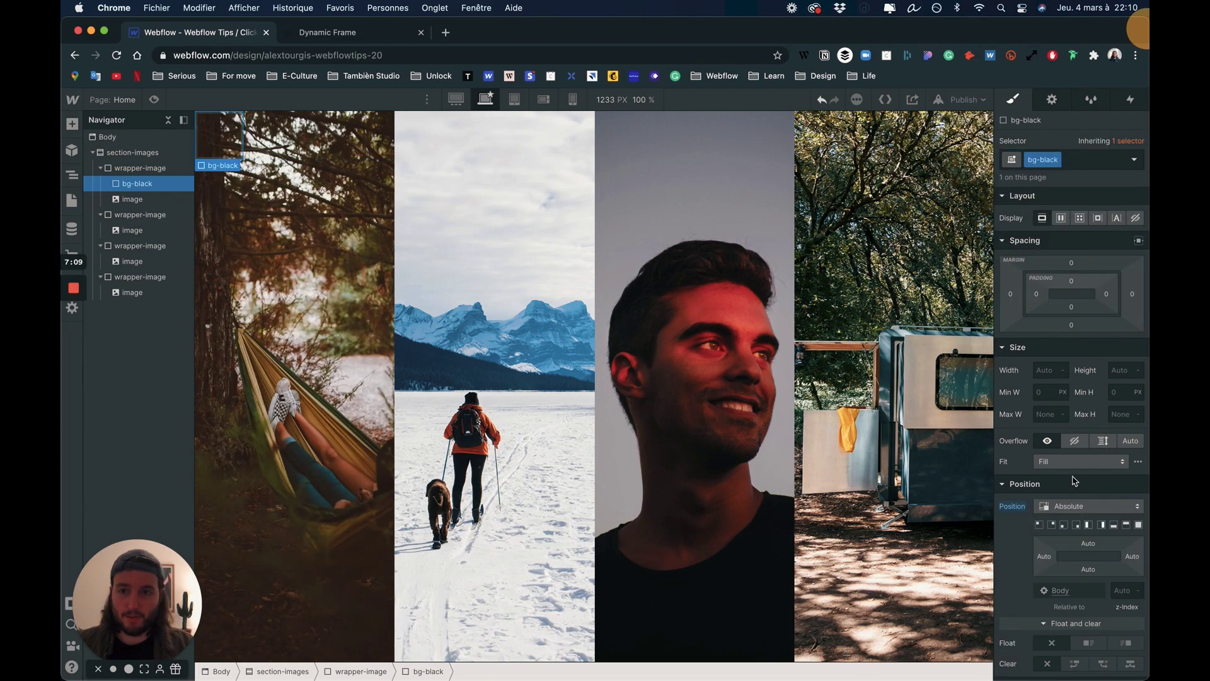
{"action": "left_click", "coordinate": [1139, 525]}
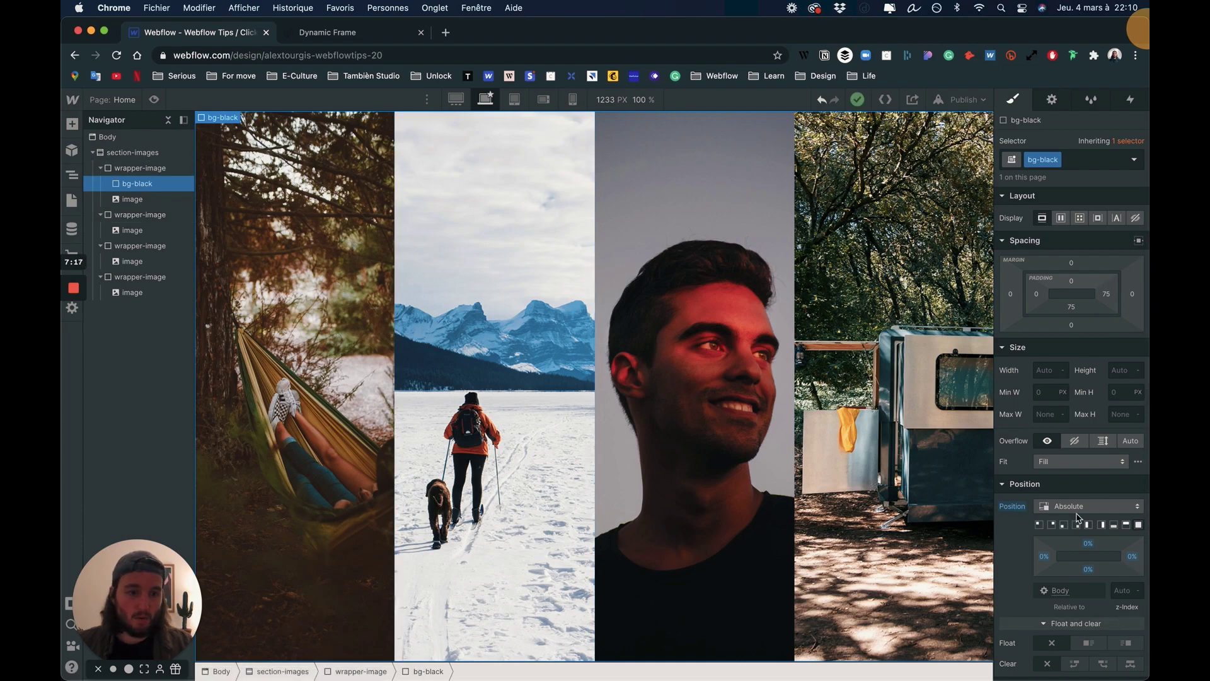
- Fill the bg-black div with black #000000 at 41% opacity
{"action": "scroll", "coordinate": [1054, 578], "scroll_direction": "down", "scroll_amount": 7}
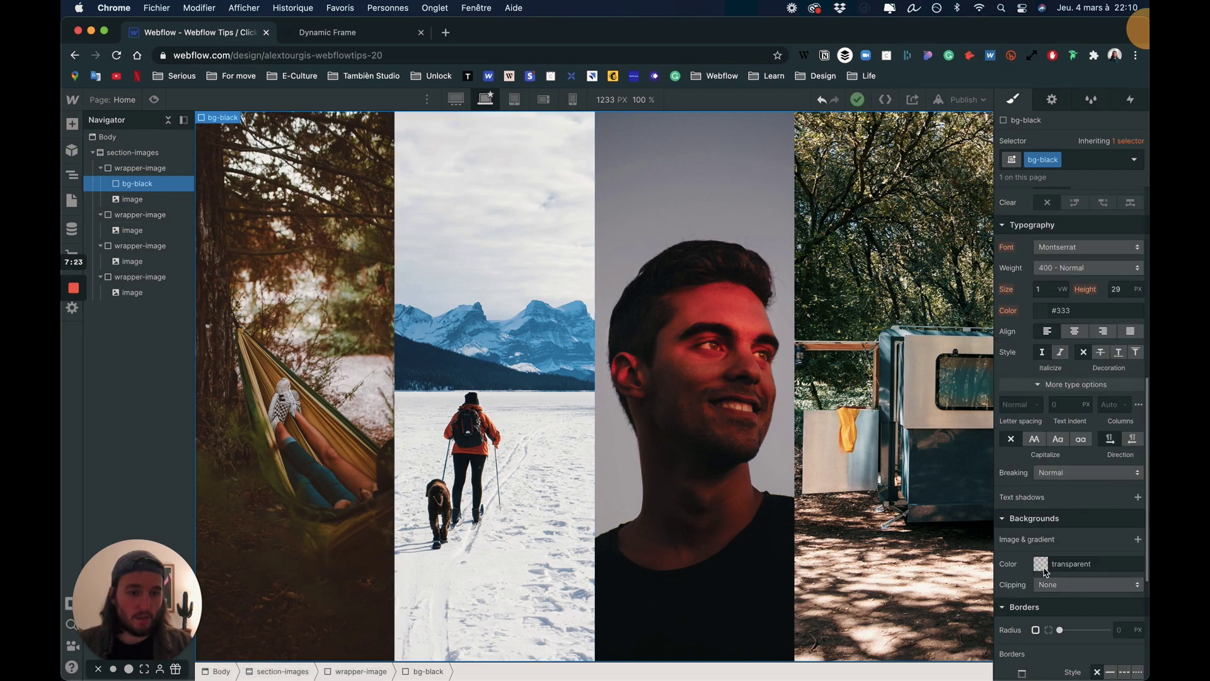
{"action": "left_click", "coordinate": [1041, 563]}
{"action": "left_click", "coordinate": [1001, 451]}
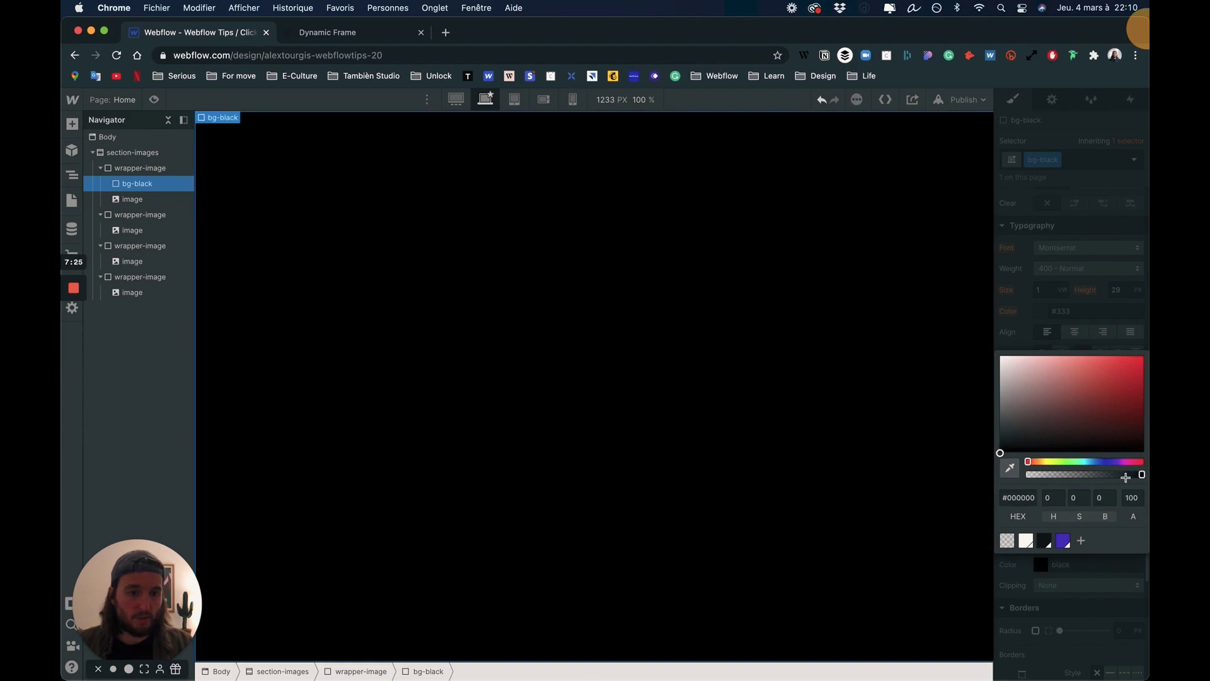
{"action": "left_click_drag", "start_coordinate": [1141, 475], "coordinate": [1075, 477]}
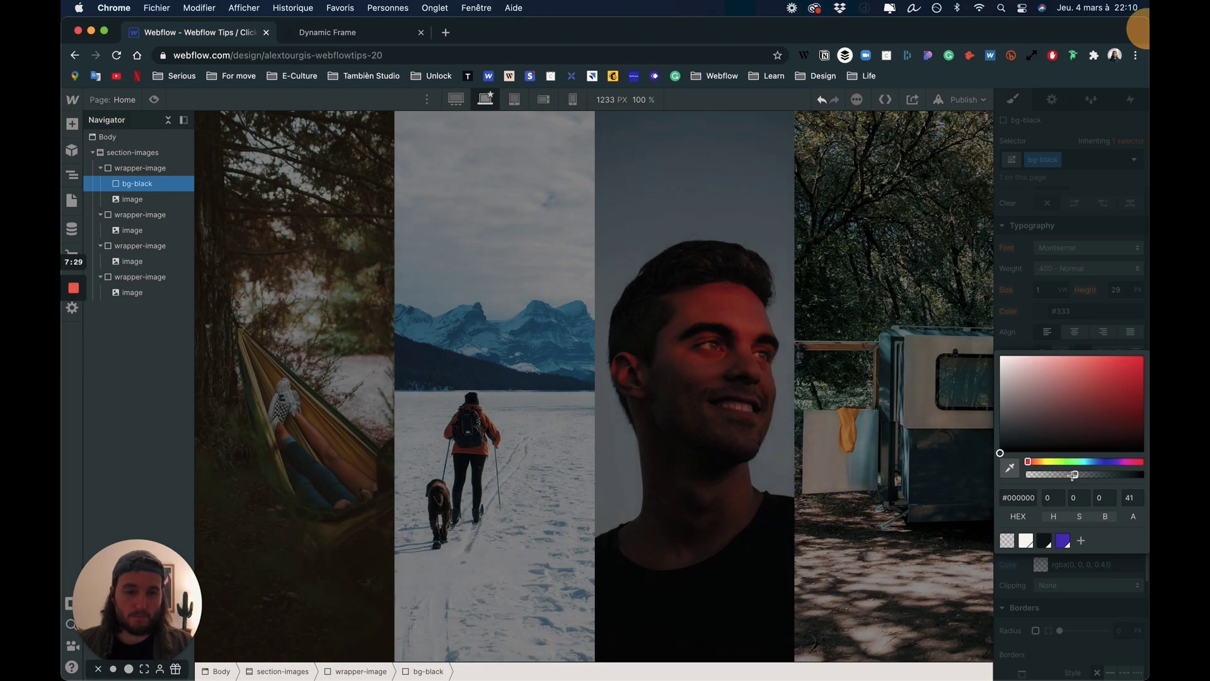
{"action": "left_click", "coordinate": [1119, 282]}
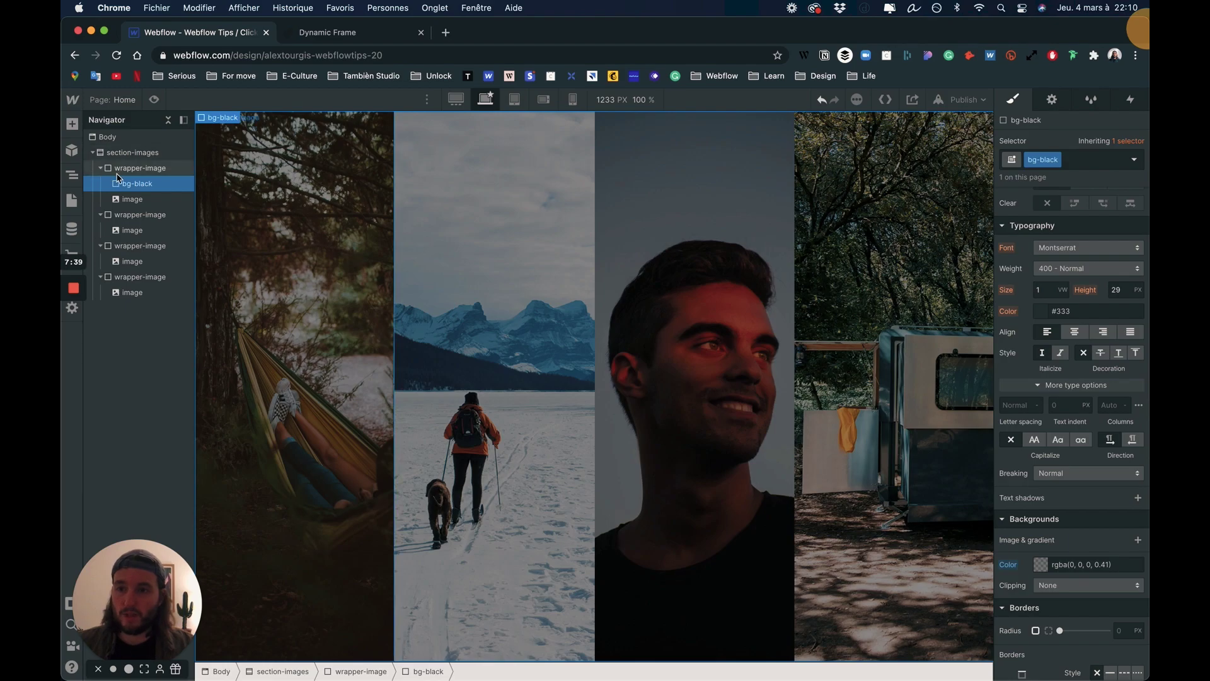
- Set the position of the base wrapper-image class, without its left combo class, to Relative
{"action": "scroll", "coordinate": [1056, 476], "scroll_direction": "up", "scroll_amount": 7}
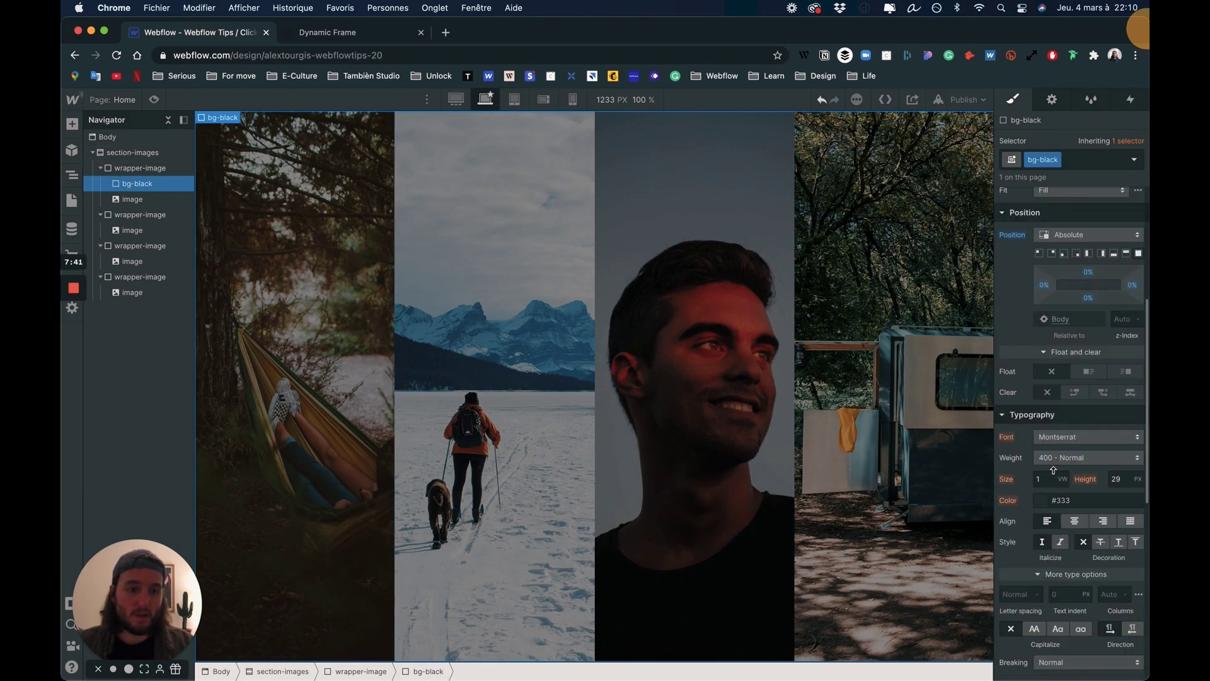
{"action": "scroll", "coordinate": [1070, 585], "scroll_direction": "down", "scroll_amount": 1}
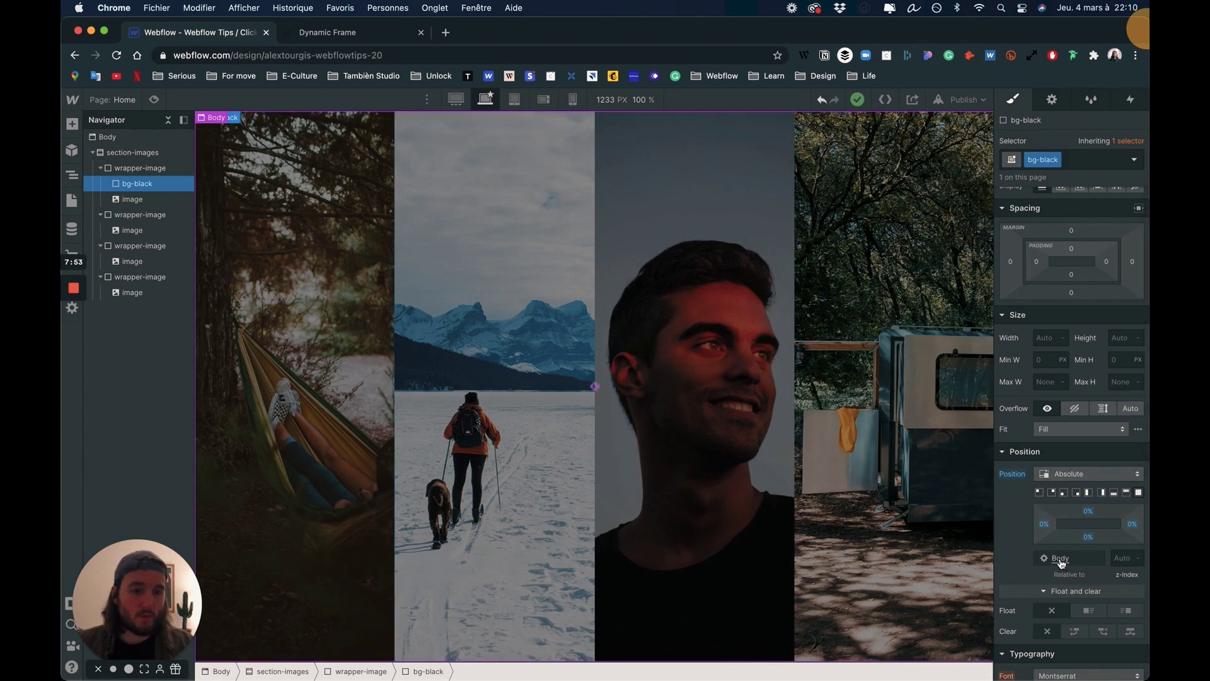
{"action": "left_click", "coordinate": [147, 170]}
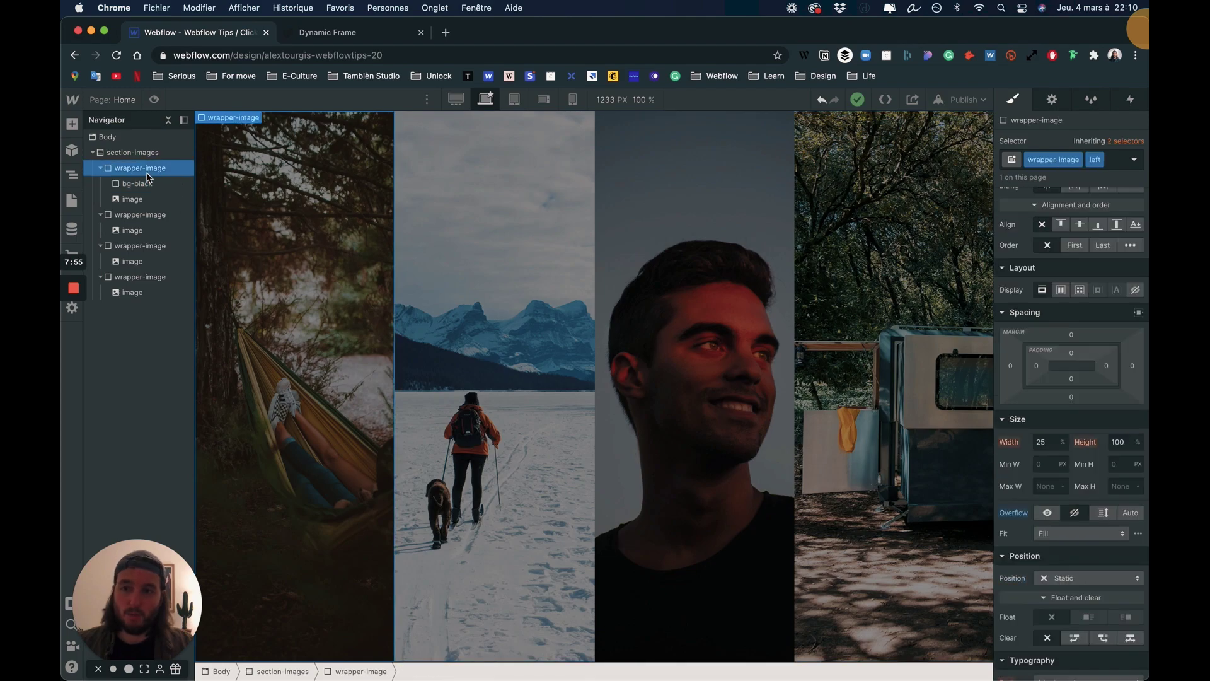
{"action": "left_click", "coordinate": [1070, 579]}
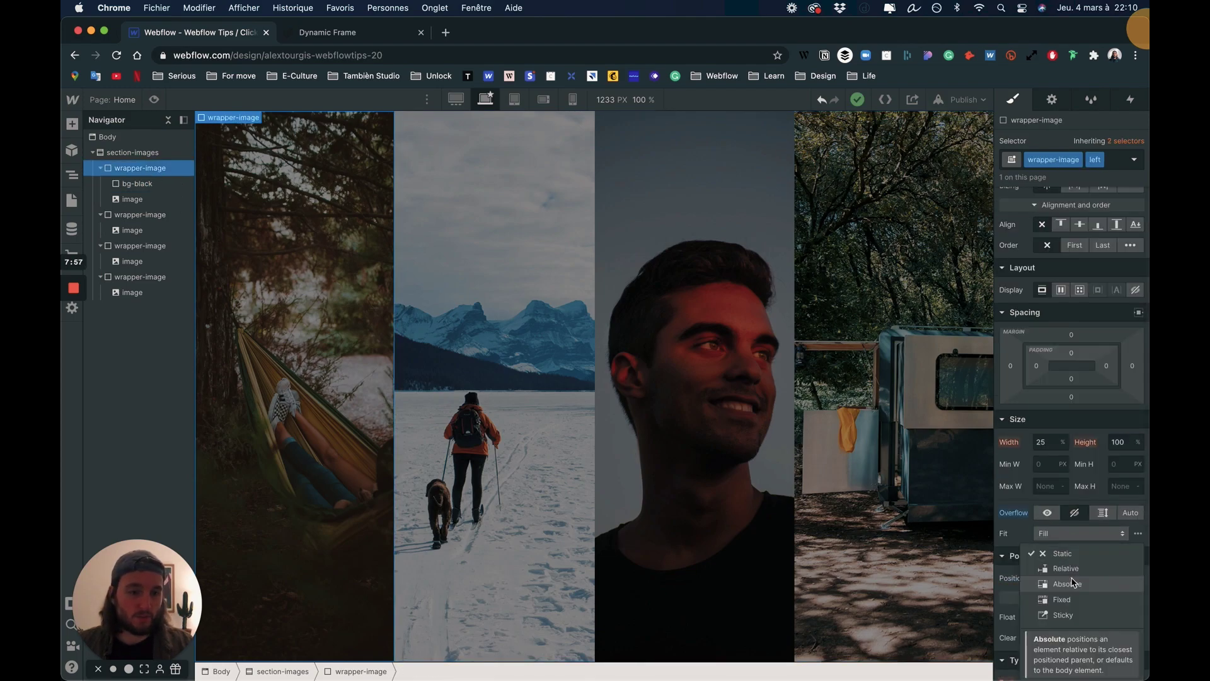
{"action": "left_click", "coordinate": [1135, 160]}
{"action": "left_click", "coordinate": [1136, 161]}
{"action": "left_click", "coordinate": [1138, 142]}
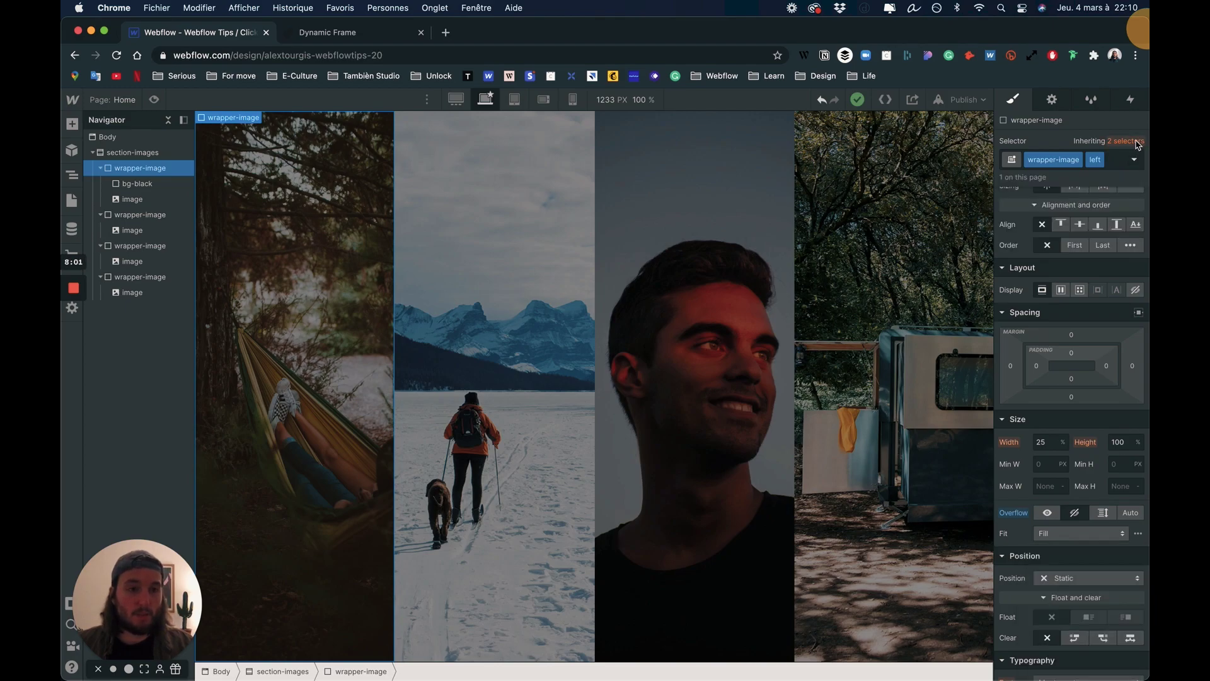
{"action": "left_click", "coordinate": [1078, 226]}
{"action": "scroll", "coordinate": [1093, 210], "scroll_direction": "up", "scroll_amount": 1}
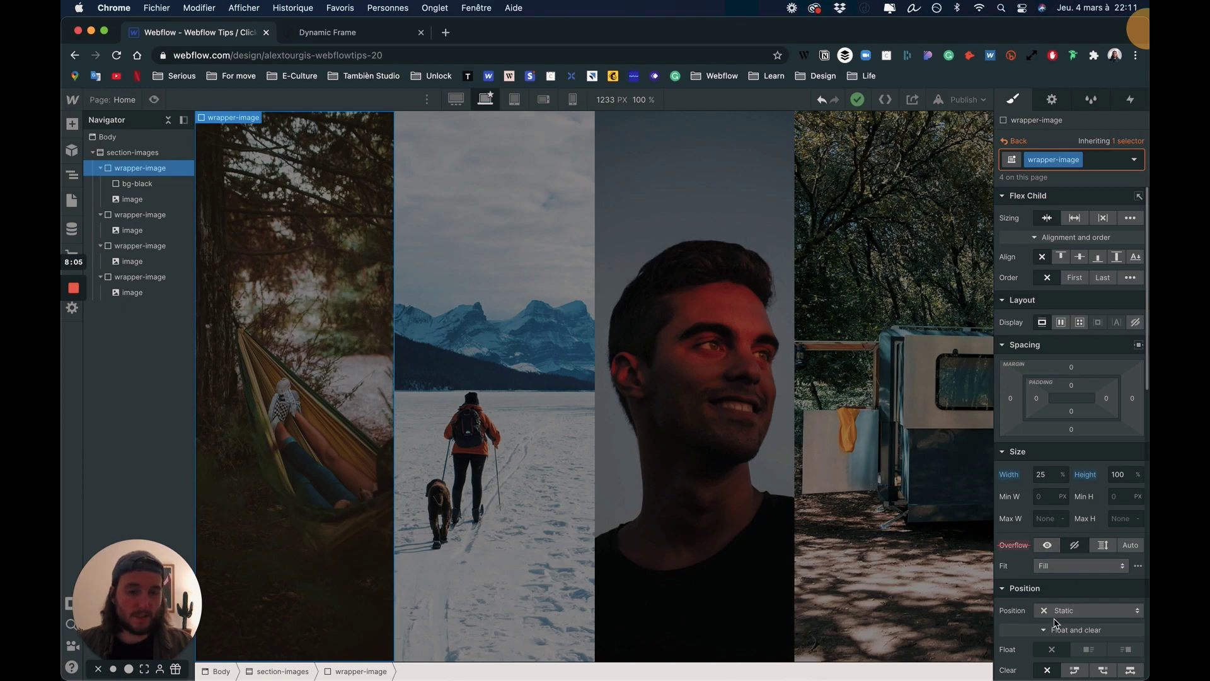
{"action": "scroll", "coordinate": [1065, 547], "scroll_direction": "down", "scroll_amount": 3}
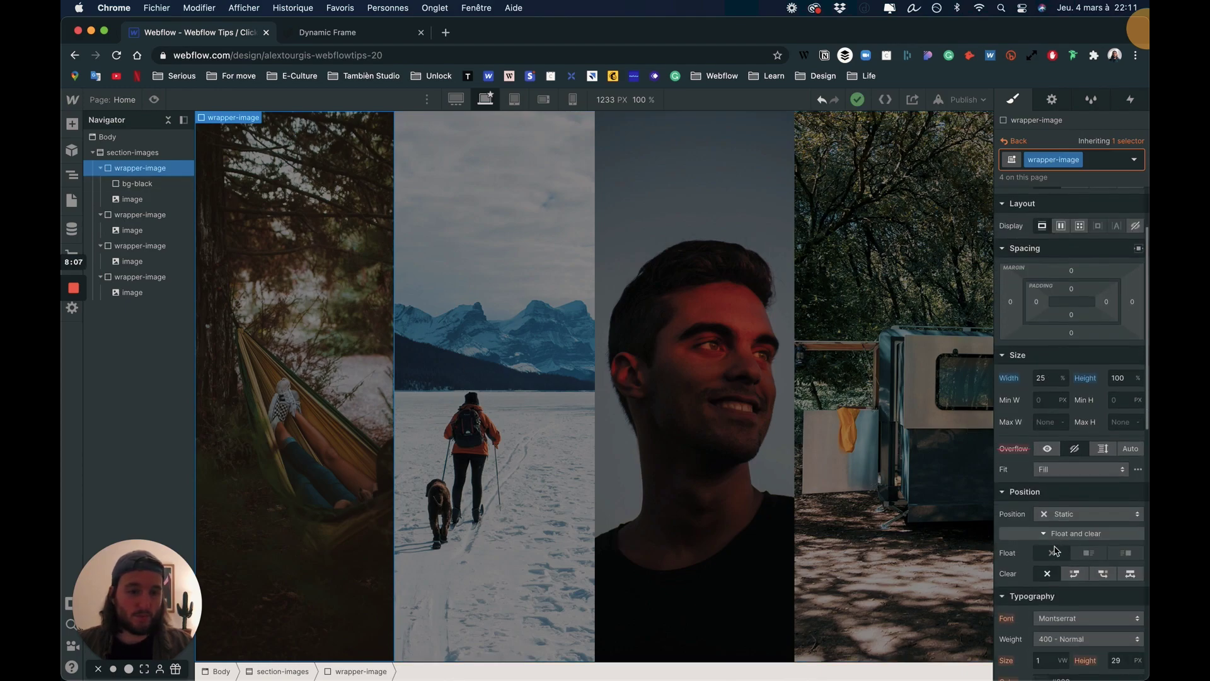
{"action": "left_click", "coordinate": [1069, 516]}
{"action": "left_click", "coordinate": [1065, 529]}
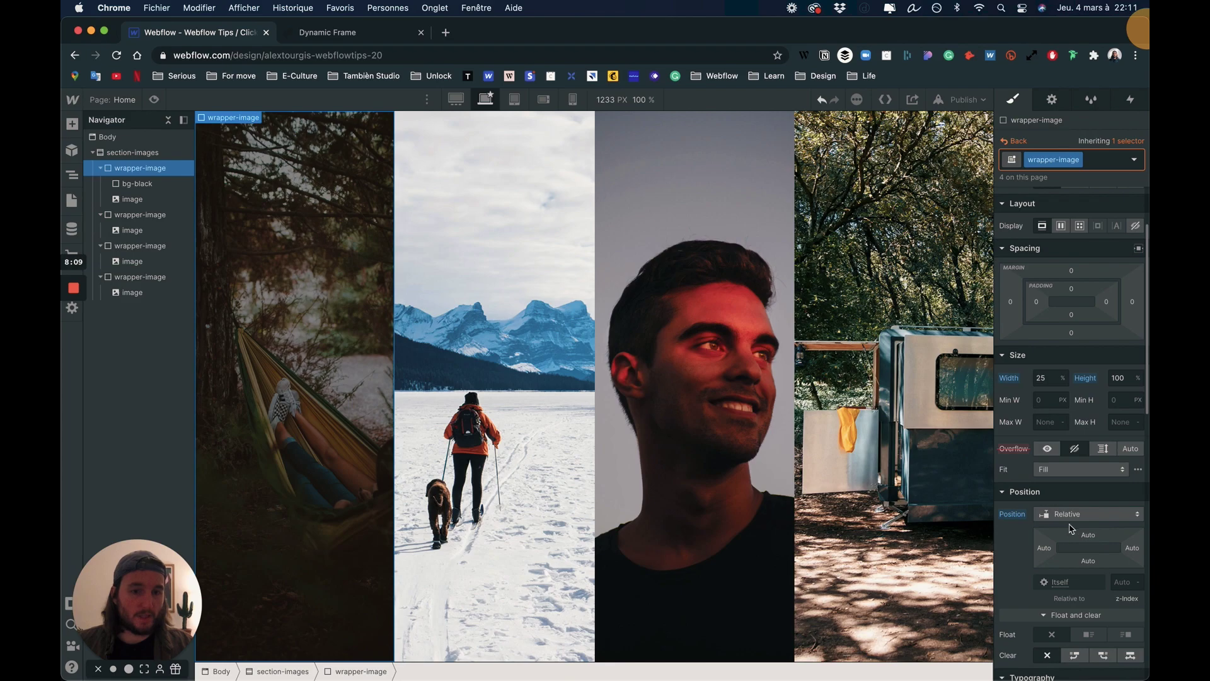
- Copy the bg-black div from the first column into the second, third and fourth wrapper-image blocks
{"action": "left_click", "coordinate": [143, 184]}
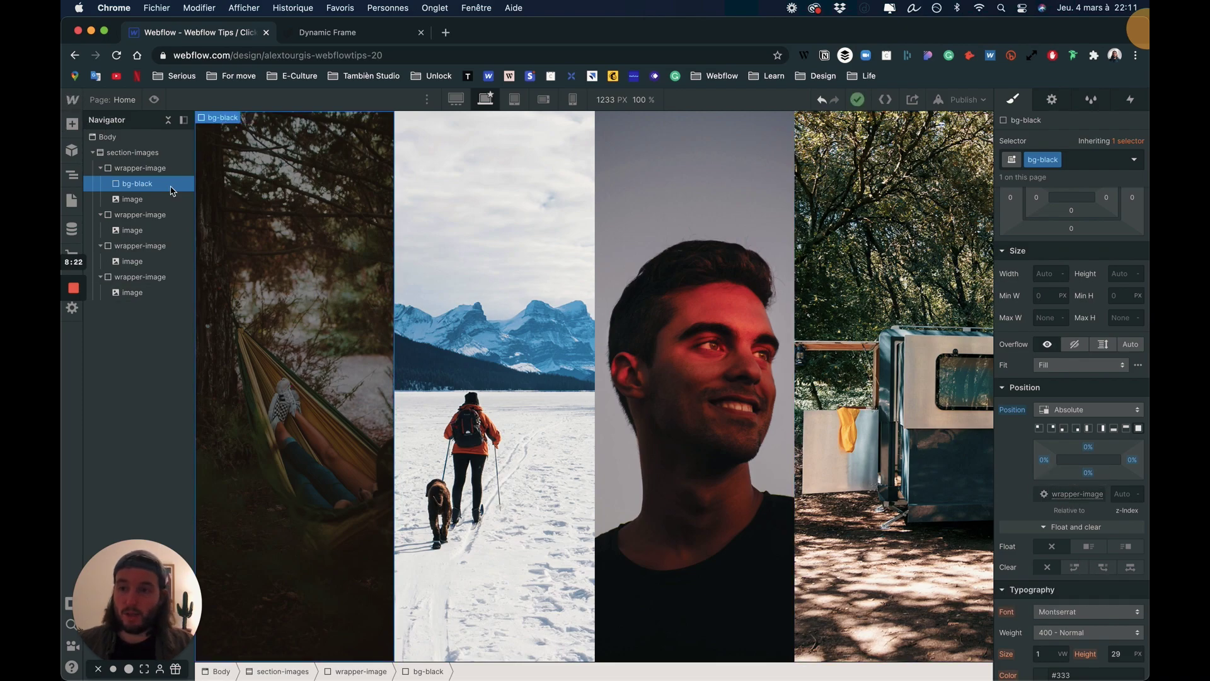
{"action": "left_click_drag", "start_coordinate": [170, 196], "coordinate": [136, 243]}
{"action": "left_click", "coordinate": [135, 215]}
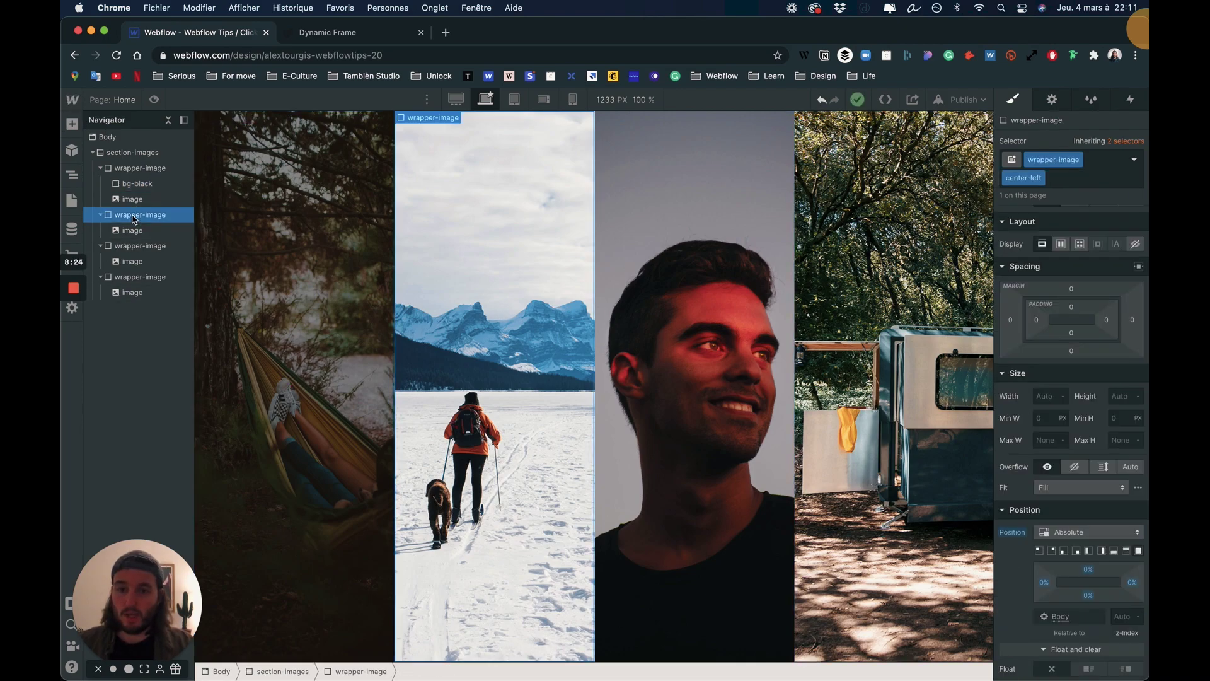
{"action": "left_click", "coordinate": [136, 261]}
{"action": "key", "text": "super+v"}
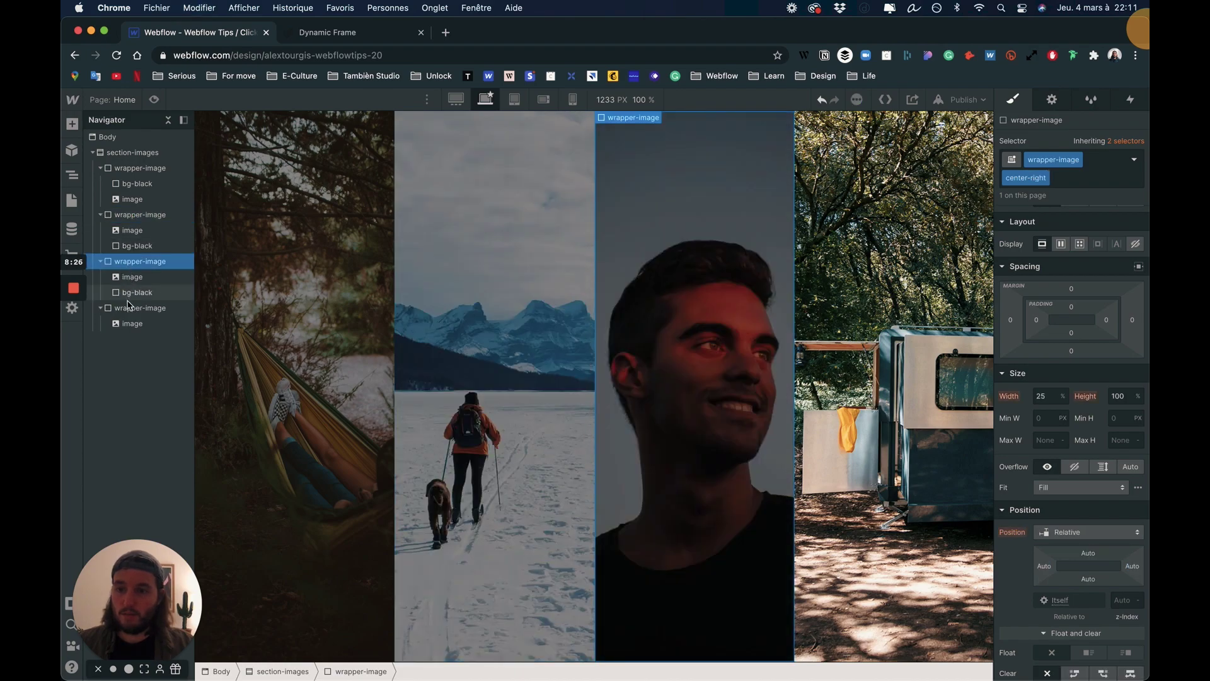
{"action": "left_click", "coordinate": [136, 308]}
{"action": "key", "text": "super+v"}
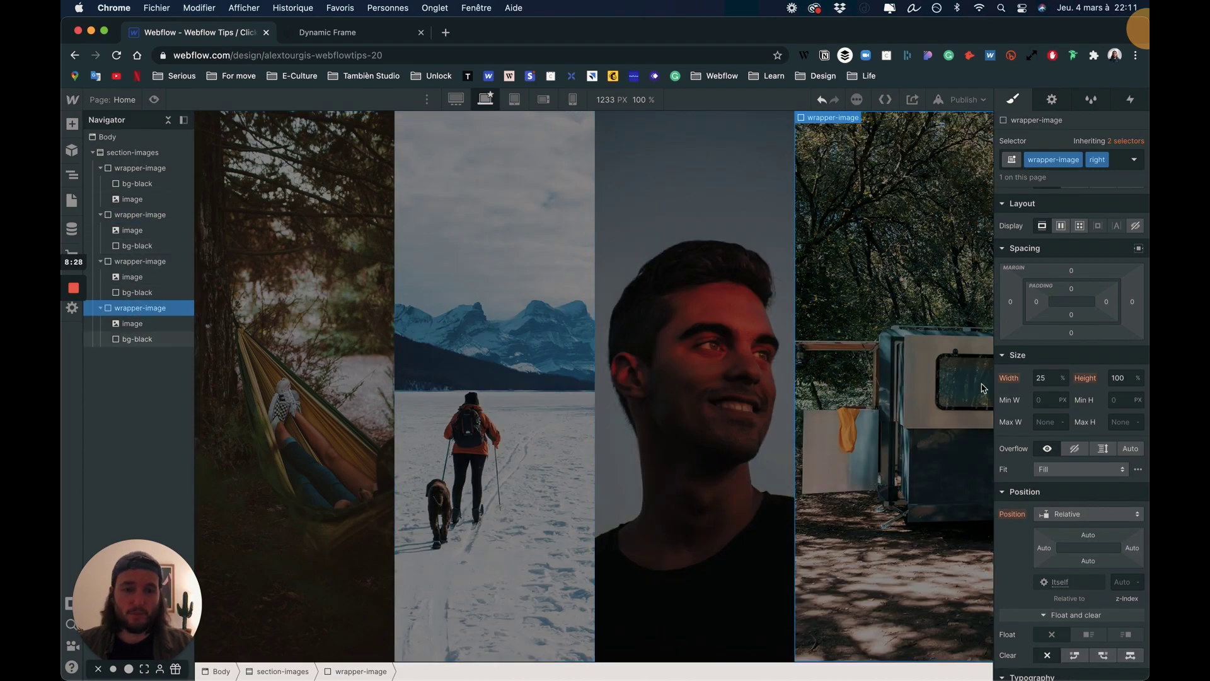
- Lower the bg-black background color's opacity to 16%
{"action": "scroll", "coordinate": [1072, 589], "scroll_direction": "down", "scroll_amount": 10}
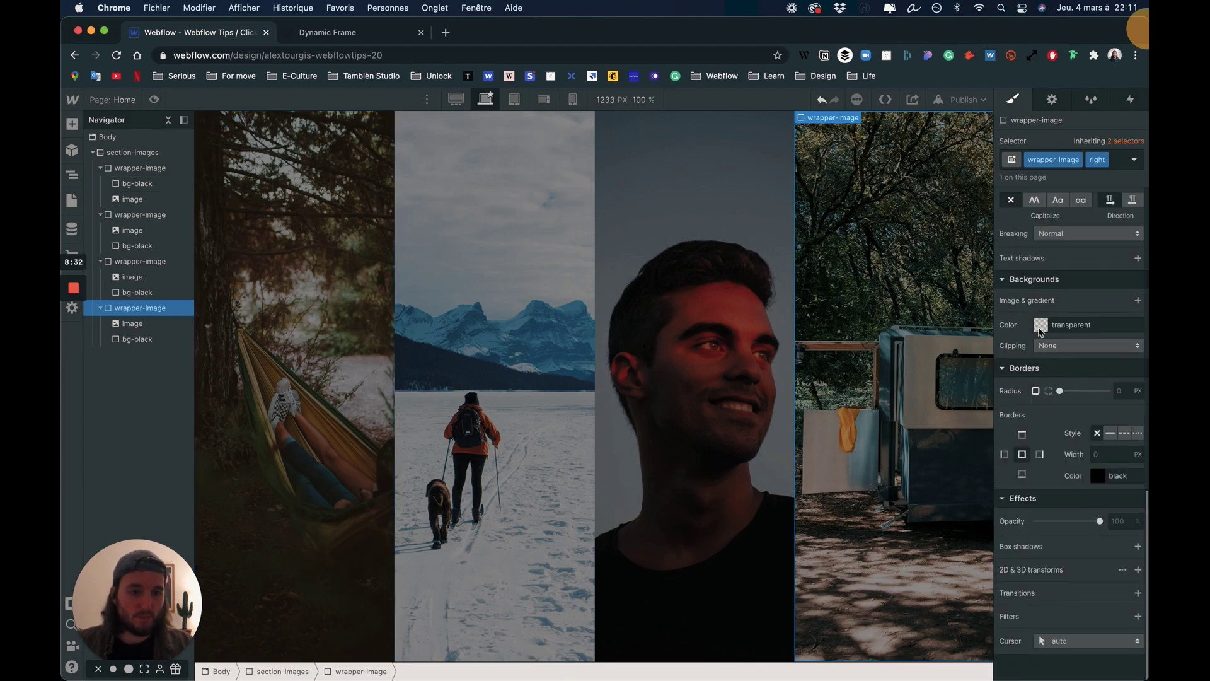
{"action": "left_click", "coordinate": [1040, 327]}
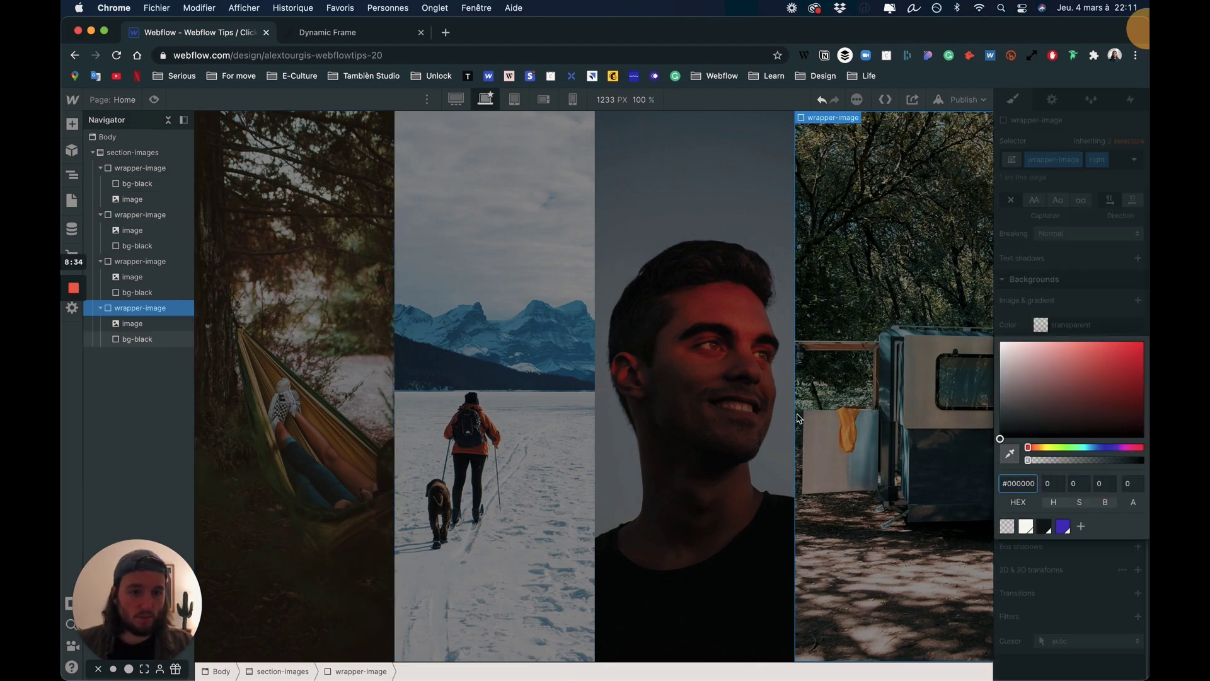
{"action": "left_click", "coordinate": [134, 340]}
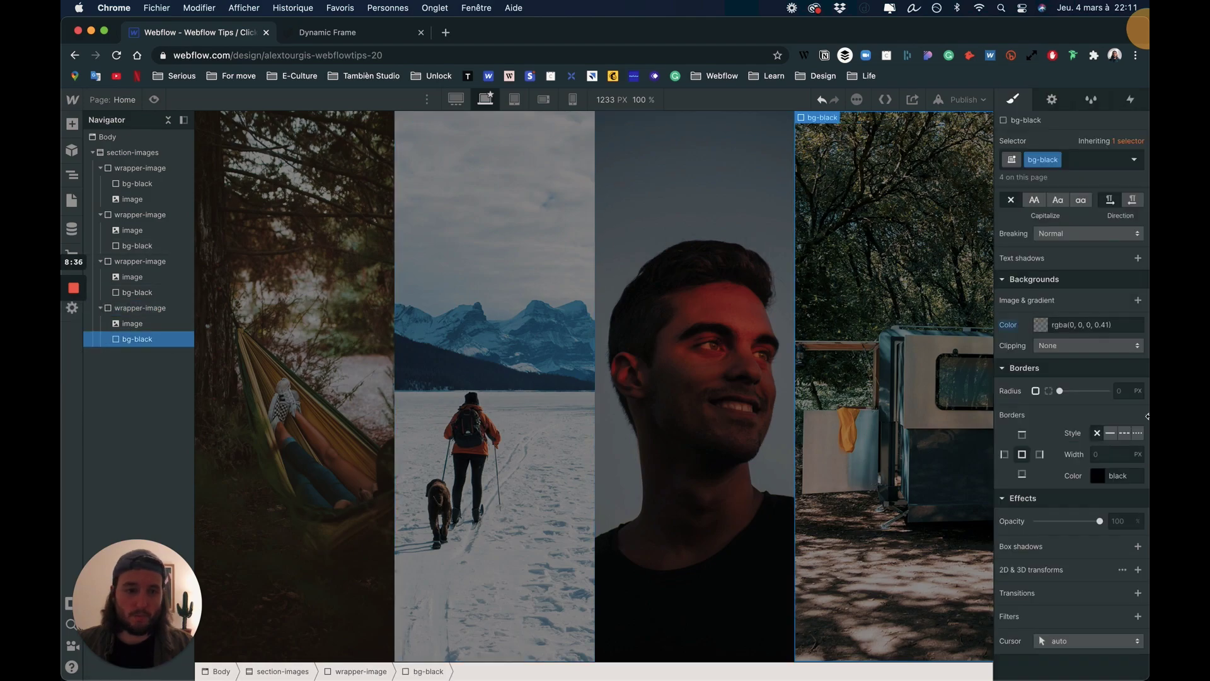
{"action": "left_click", "coordinate": [1040, 324]}
{"action": "left_click_drag", "start_coordinate": [1075, 460], "coordinate": [1045, 455]}
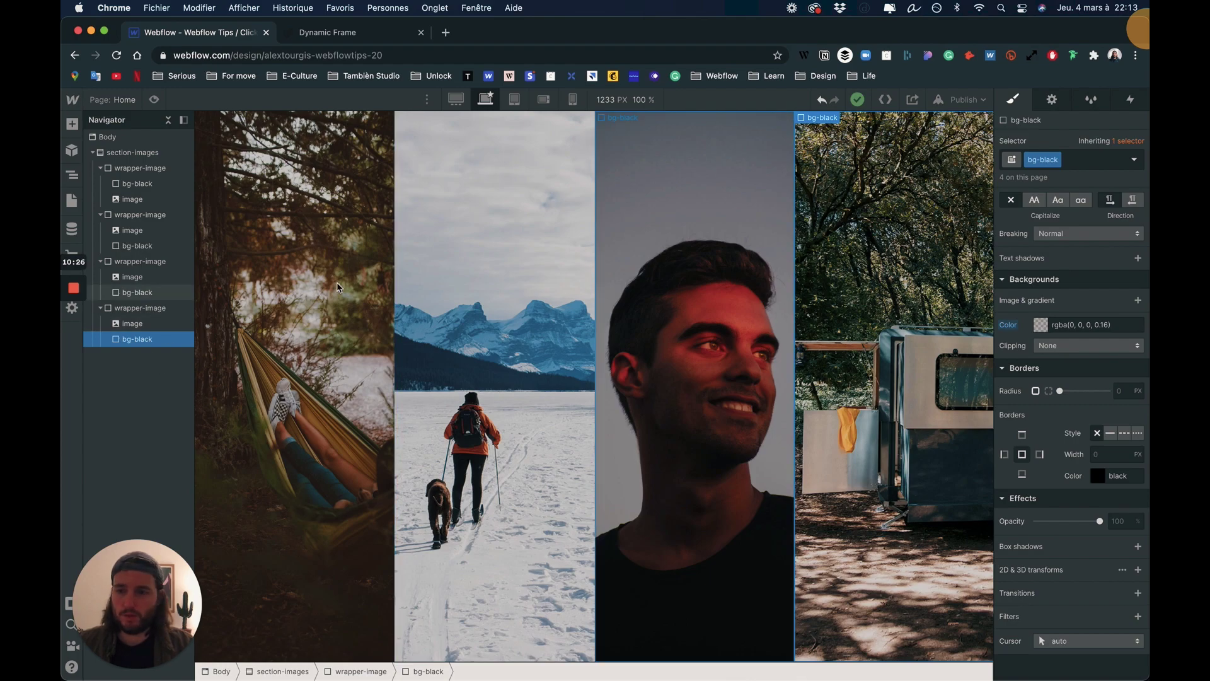
- Replace the fourth column's image with the tropical river photo with palm trees from the assets
{"action": "left_click", "coordinate": [133, 324]}
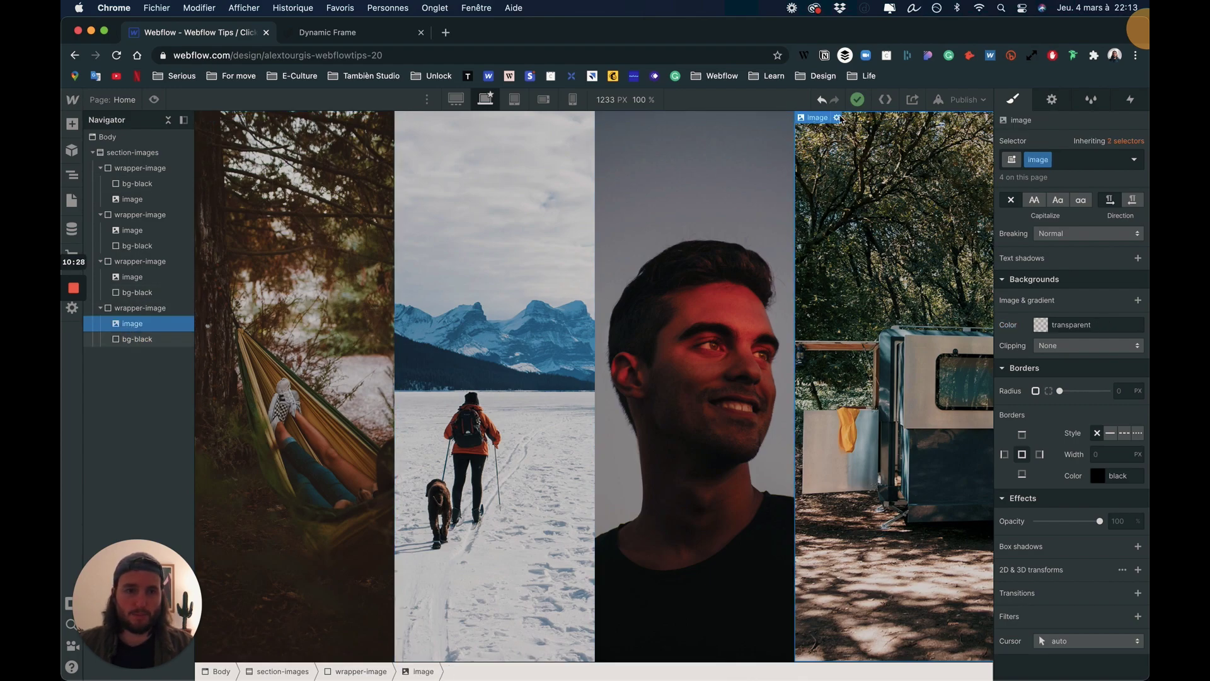
{"action": "left_click", "coordinate": [837, 118]}
{"action": "left_click", "coordinate": [880, 182]}
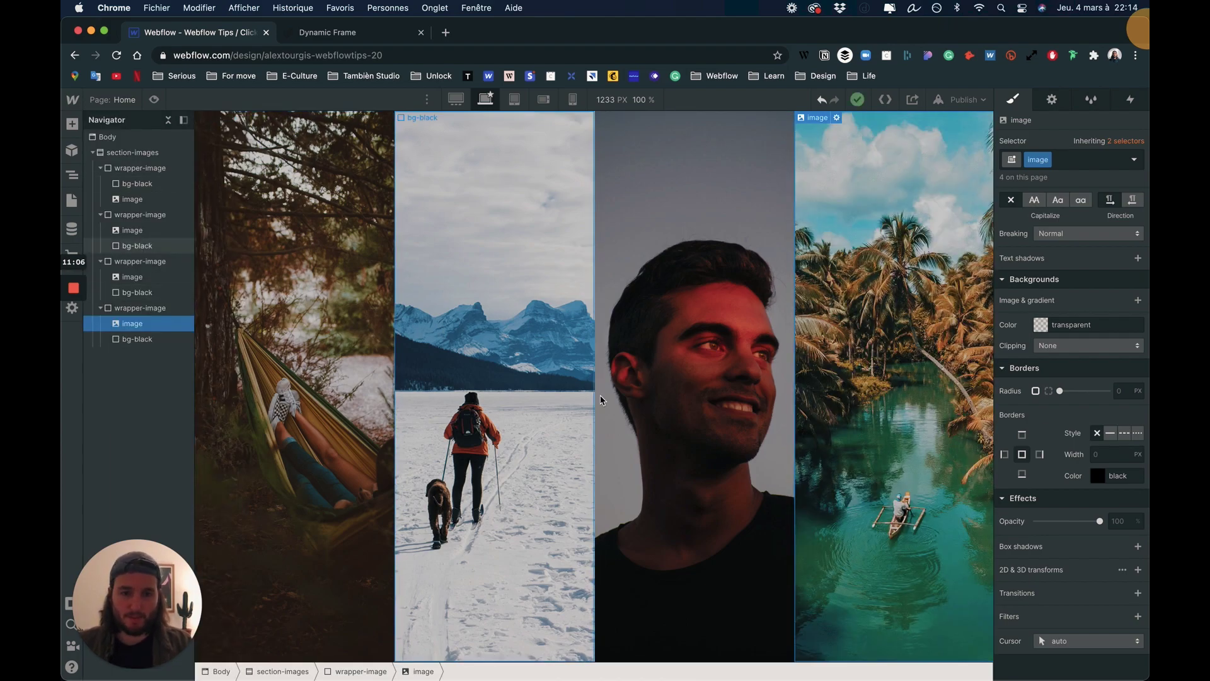
- Add a mouse hover trigger to the first wrapper-image block, triggering on all elements with the base wrapper-image class
{"action": "left_click", "coordinate": [146, 169]}
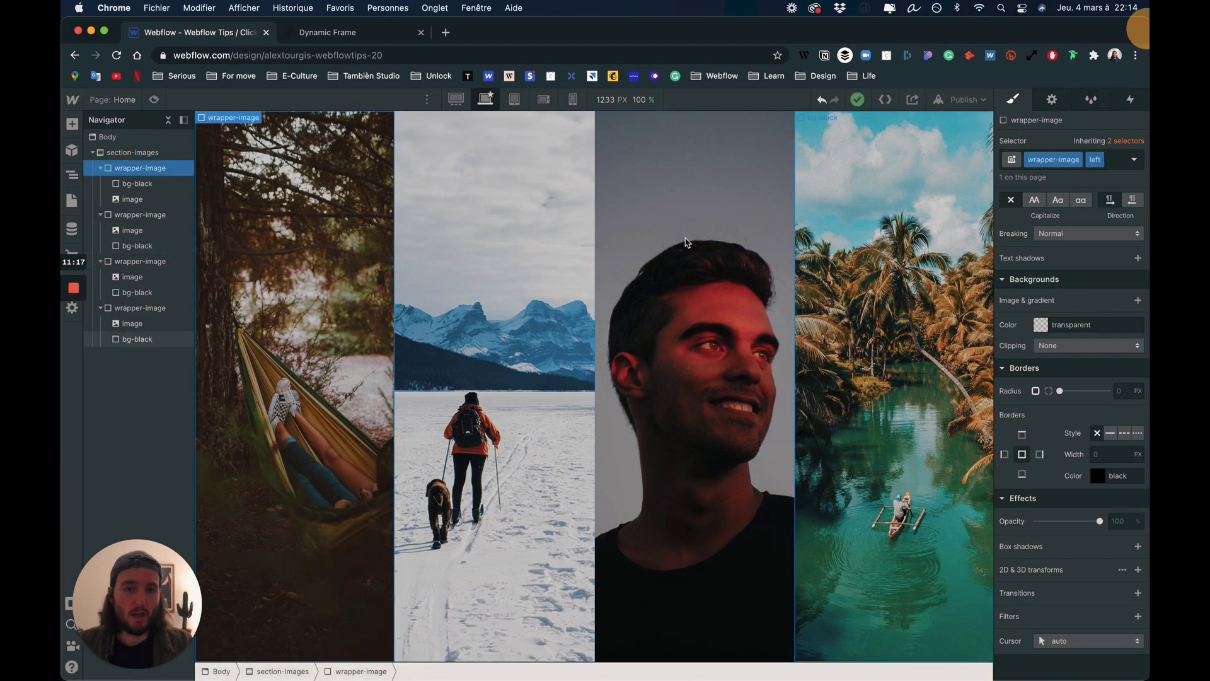
{"action": "left_click", "coordinate": [1131, 101]}
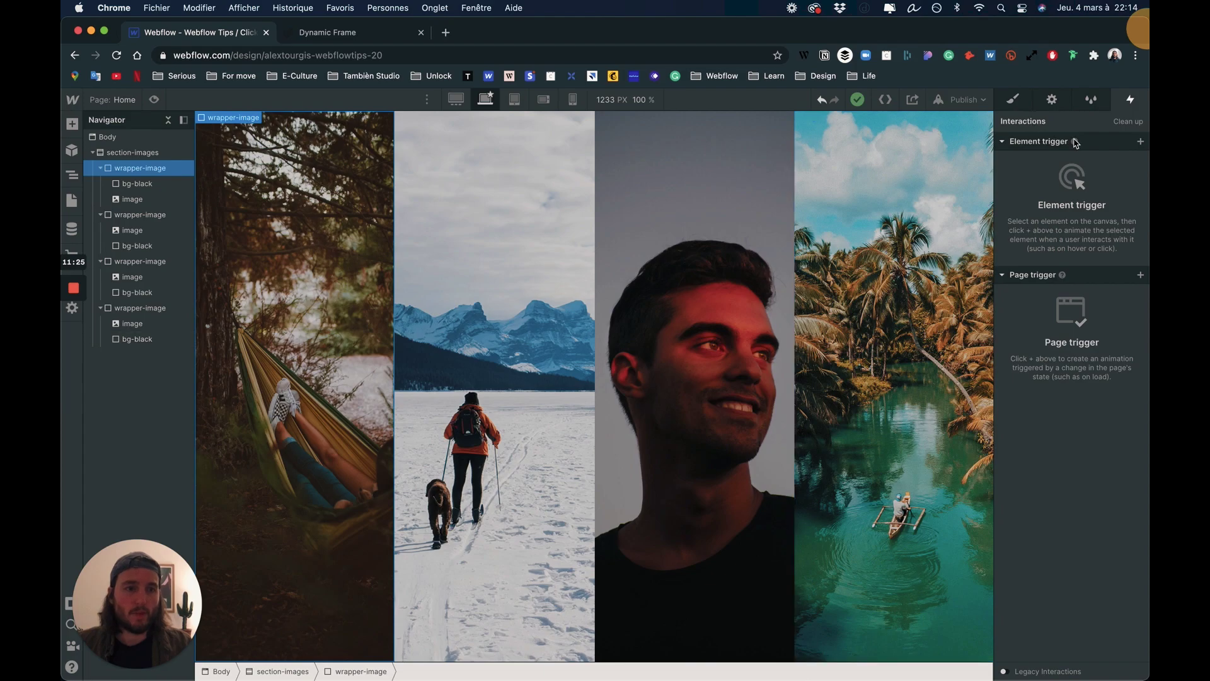
{"action": "left_click", "coordinate": [1140, 141]}
{"action": "left_click", "coordinate": [1055, 180]}
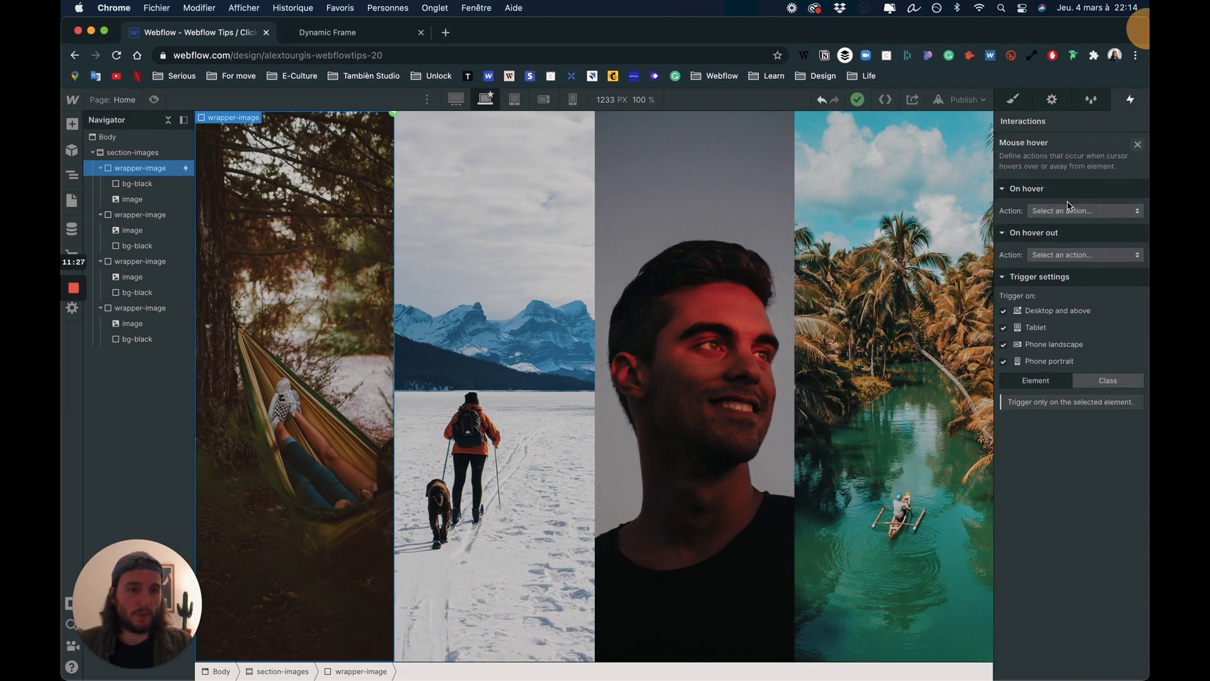
{"action": "left_click", "coordinate": [1108, 380]}
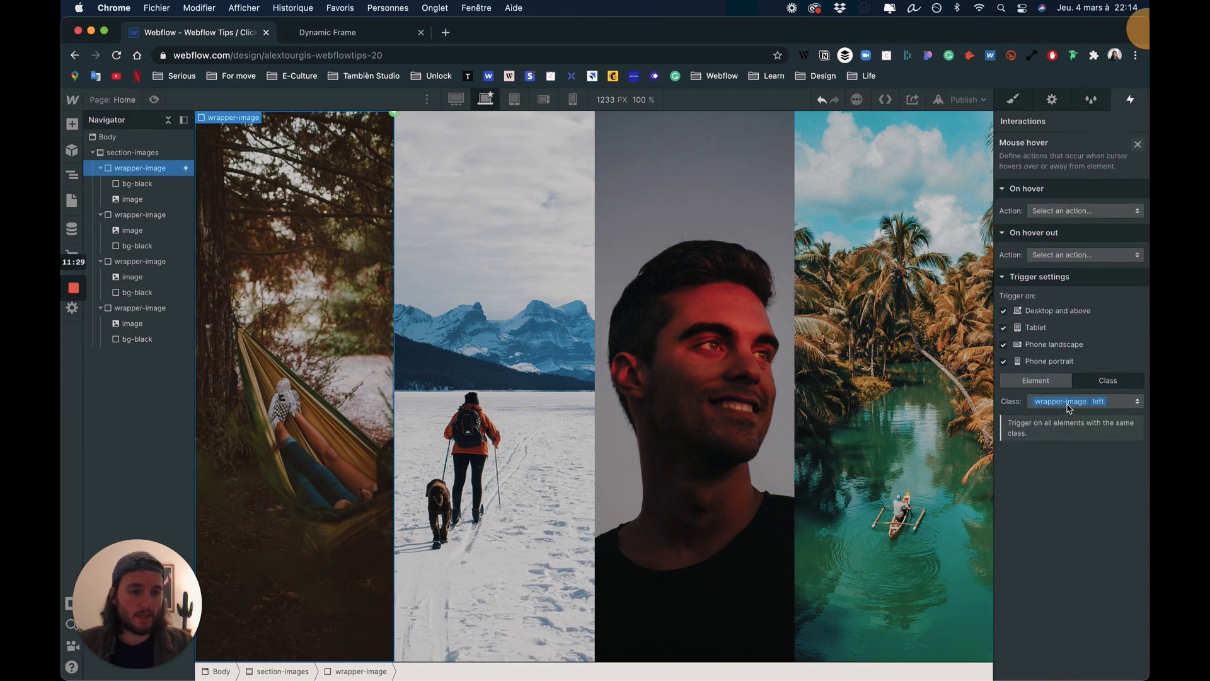
{"action": "left_click", "coordinate": [1069, 403]}
{"action": "left_click", "coordinate": [1059, 386]}
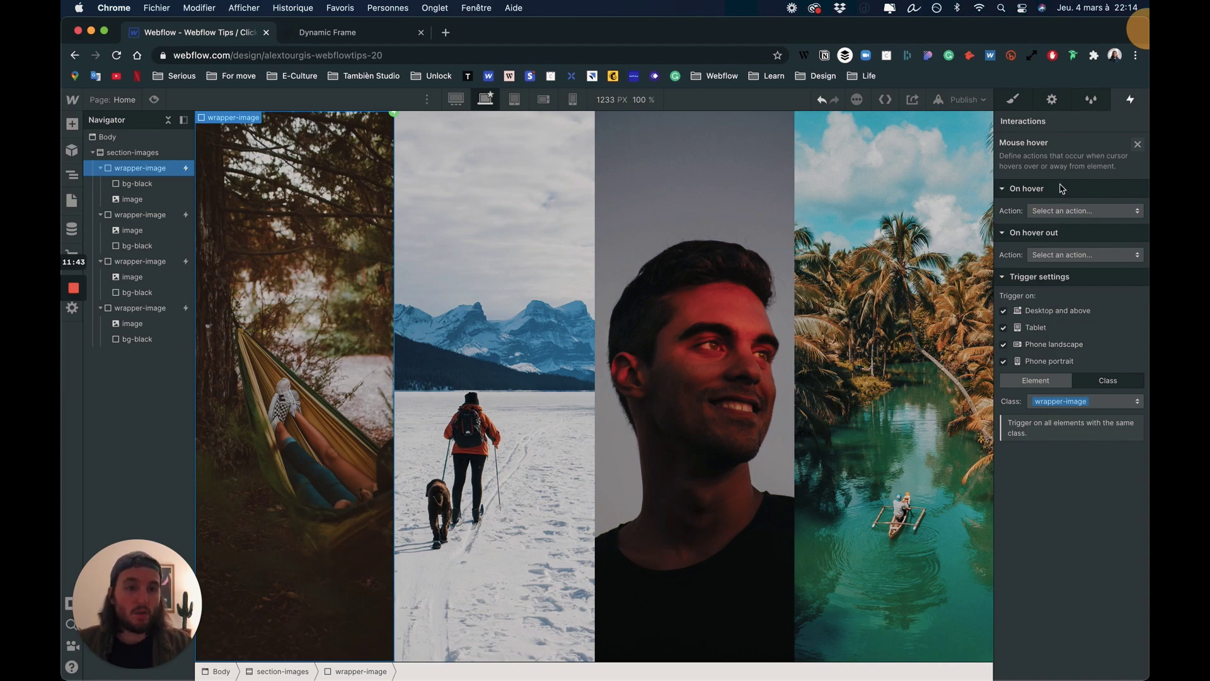
- Make the on-hover action start a new timed animation named hover-img-IN
{"action": "left_click", "coordinate": [1062, 211]}
{"action": "left_click", "coordinate": [1069, 244]}
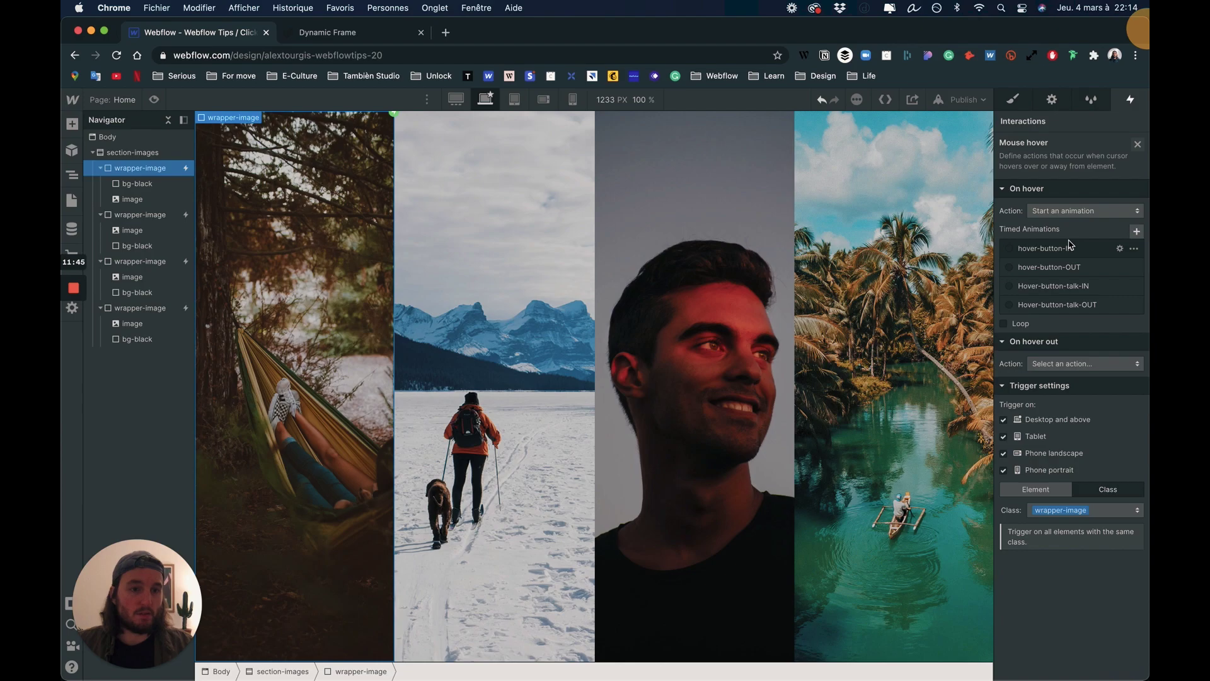
{"action": "left_click", "coordinate": [1136, 231]}
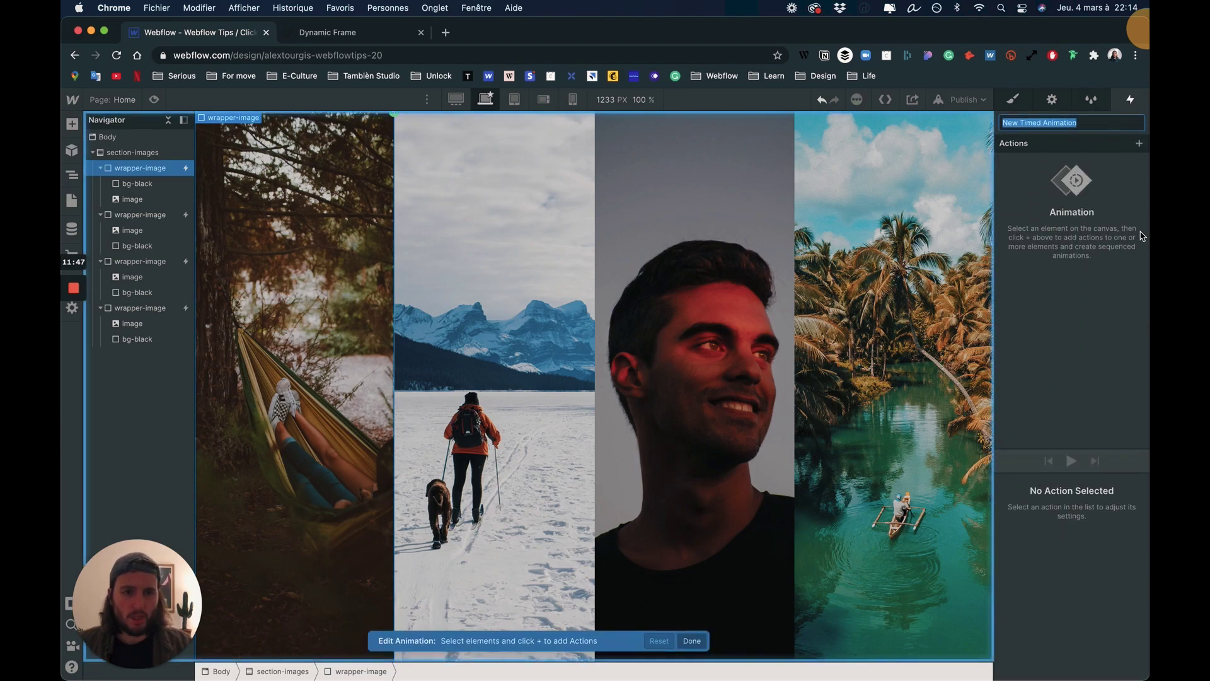
{"action": "type", "text": "hover-img-IN"}
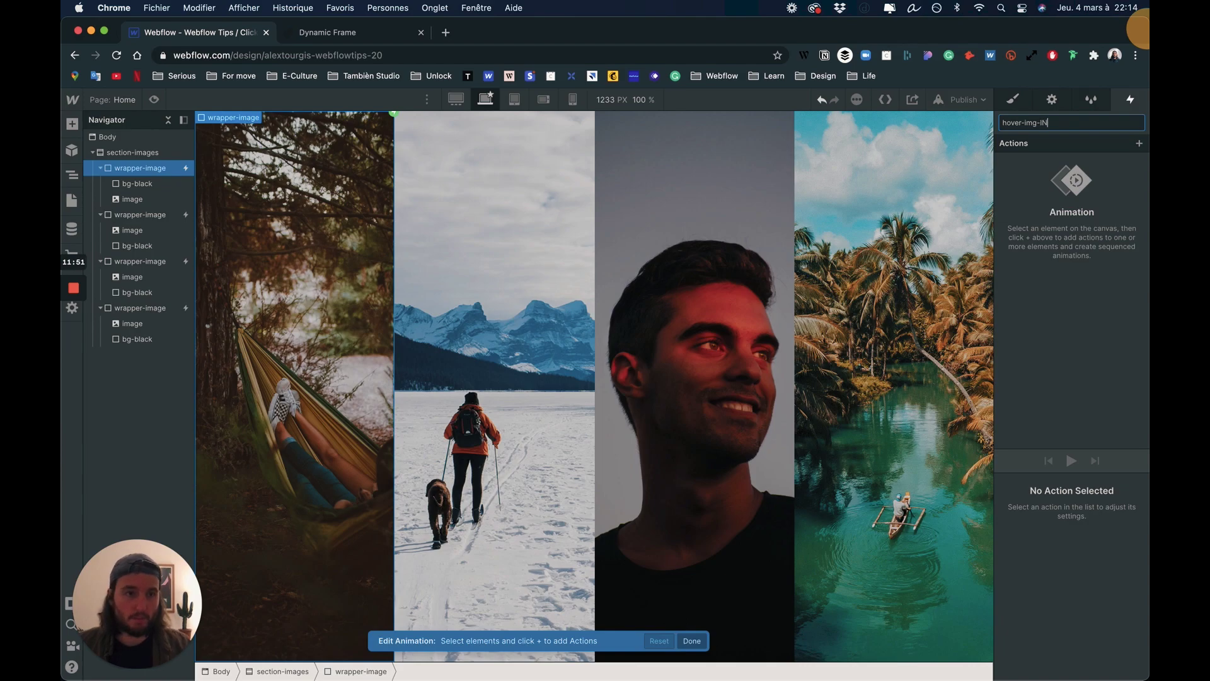
{"action": "key", "text": "Return"}
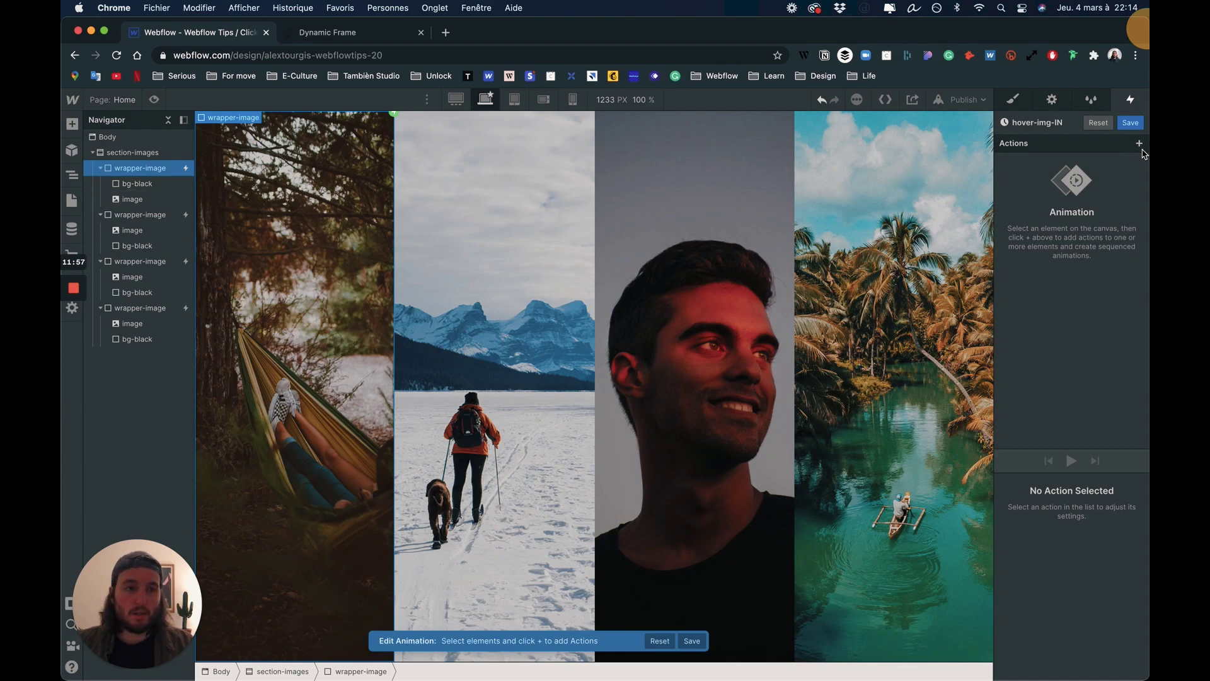
- Add a Scale action for the first column's image as the initial state, with X and Y scale at 1
{"action": "left_click", "coordinate": [161, 199]}
{"action": "left_click", "coordinate": [1139, 143]}
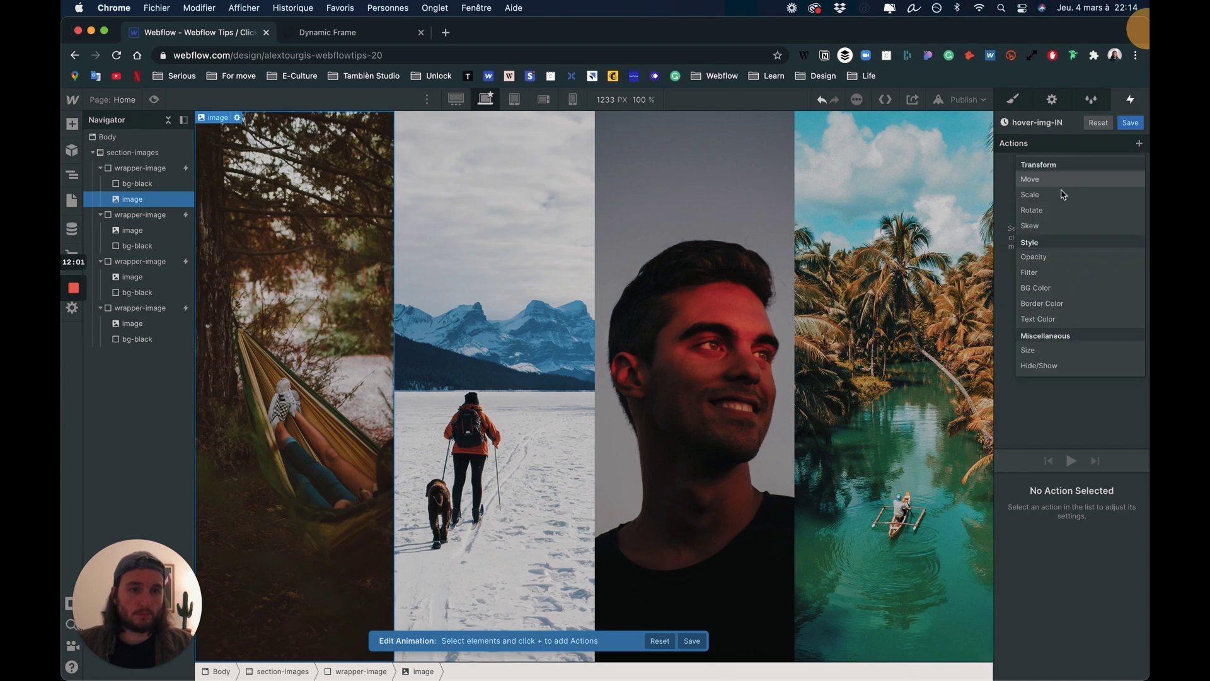
{"action": "left_click", "coordinate": [1036, 194]}
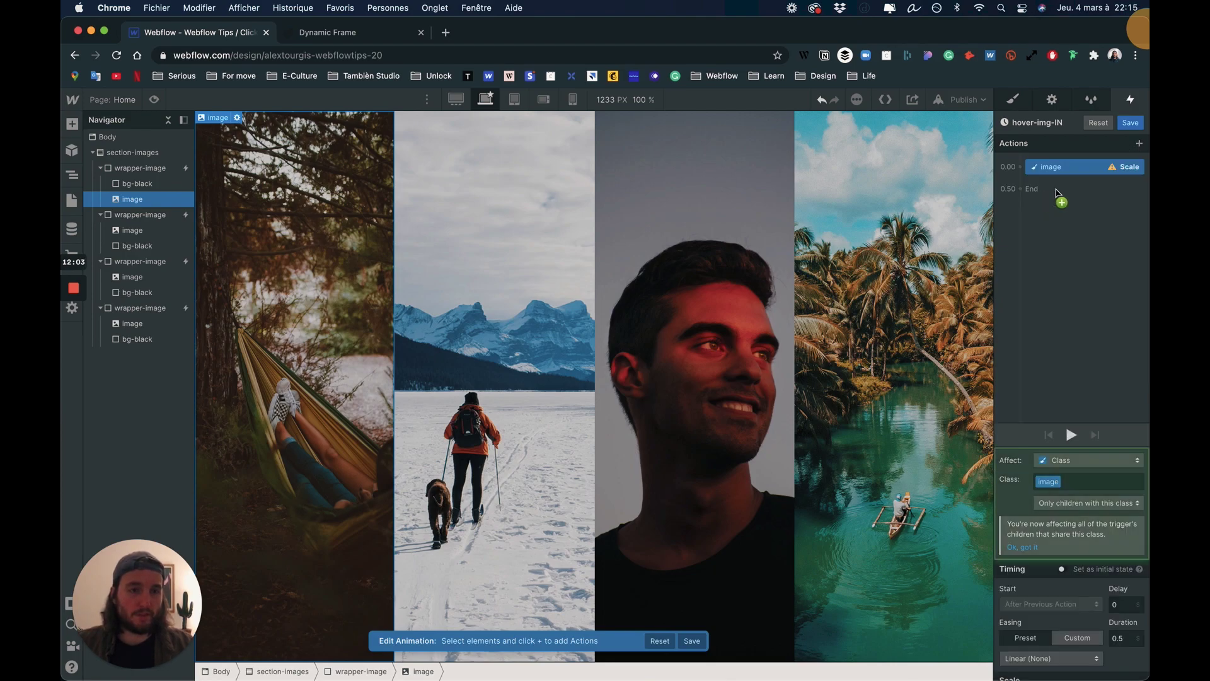
{"action": "left_click", "coordinate": [1065, 569]}
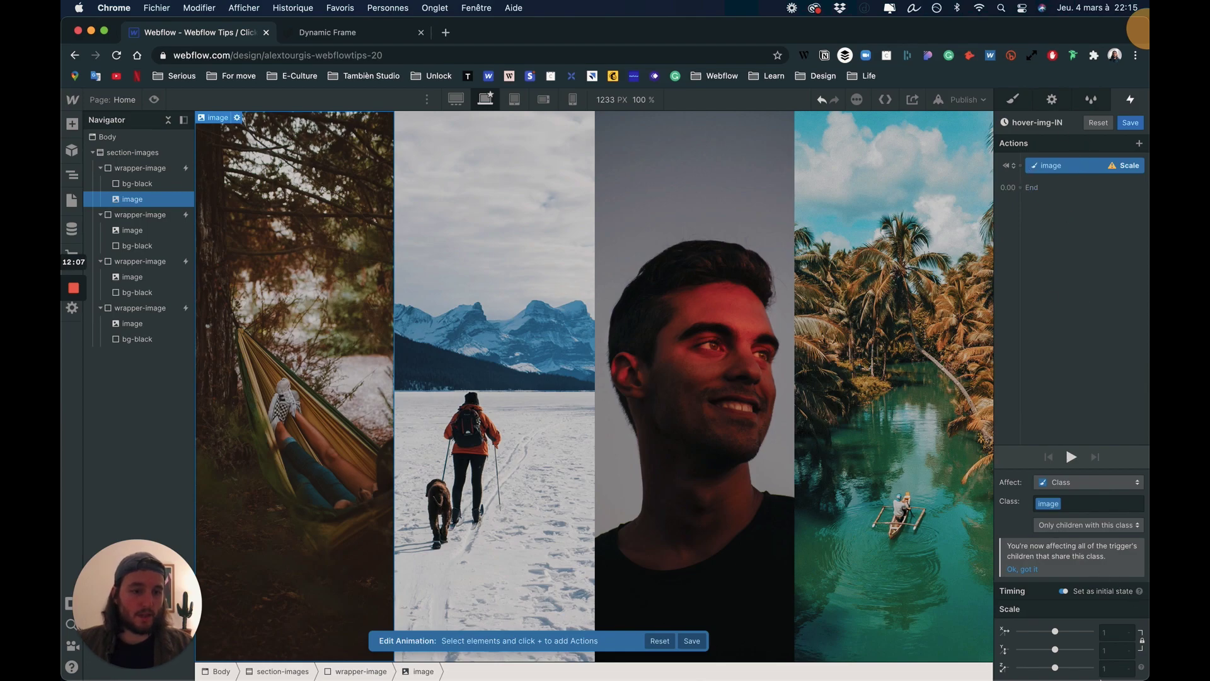
{"action": "left_click", "coordinate": [1117, 633]}
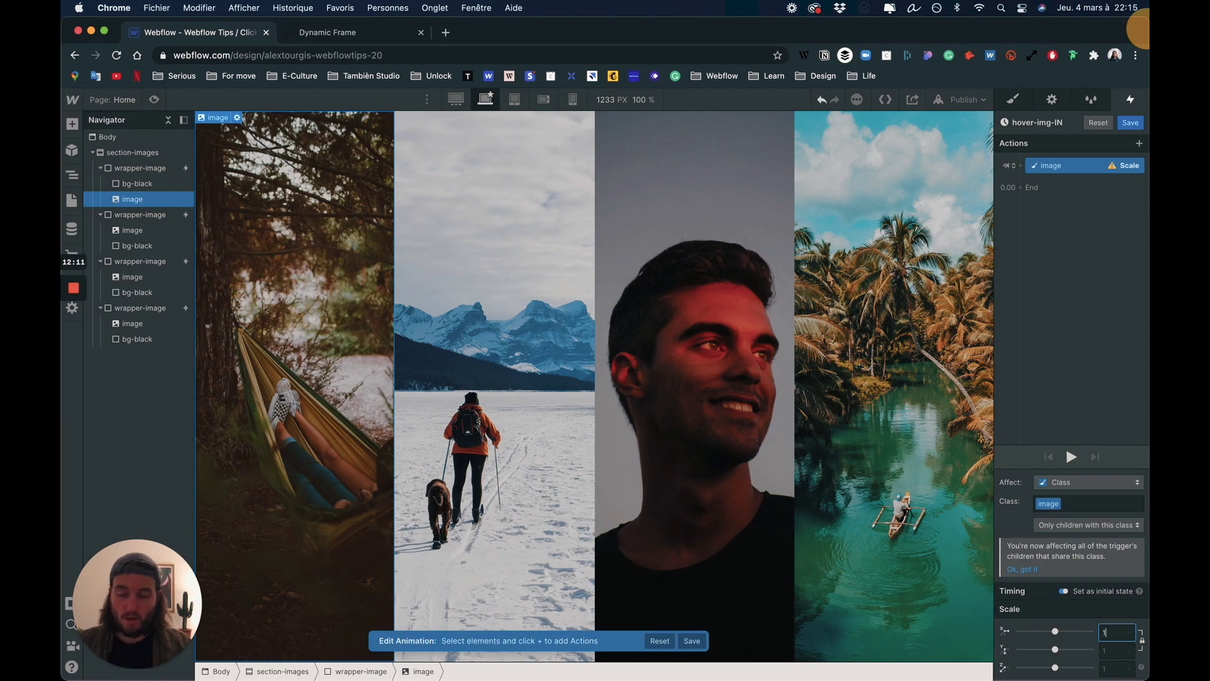
{"action": "type", "text": "1"}
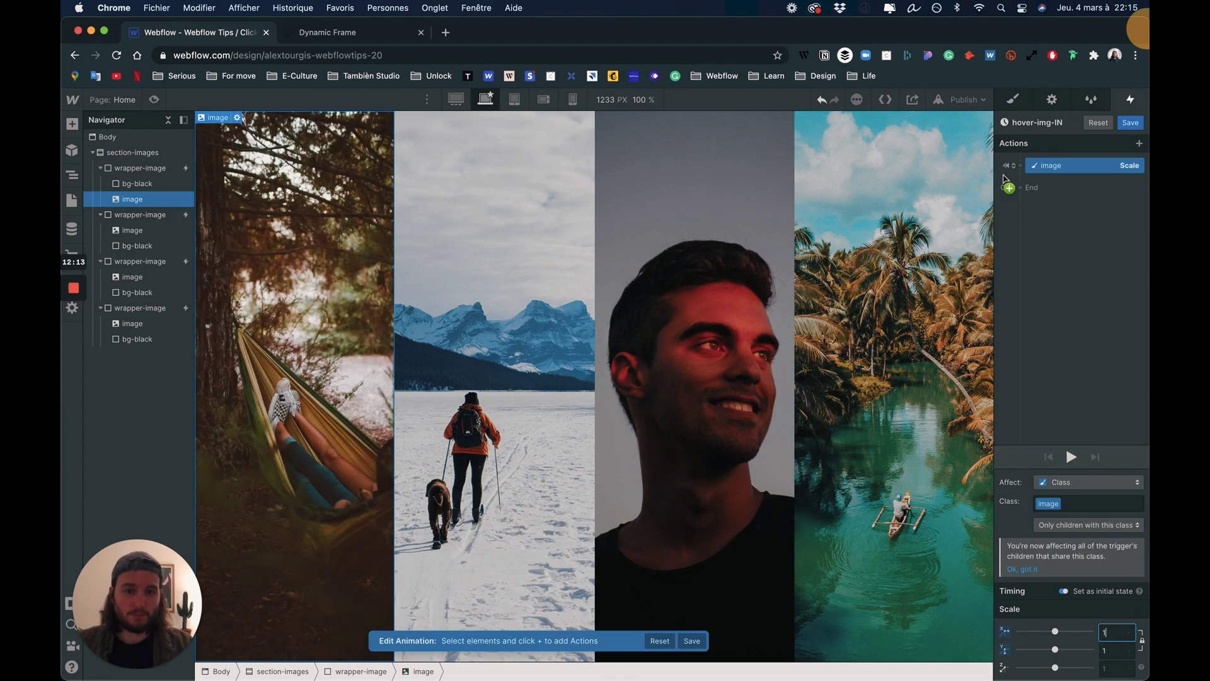
- Duplicate the image's initial Scale action and set the copy's X and Y scale to 1.1
{"action": "right_click", "coordinate": [1057, 172]}
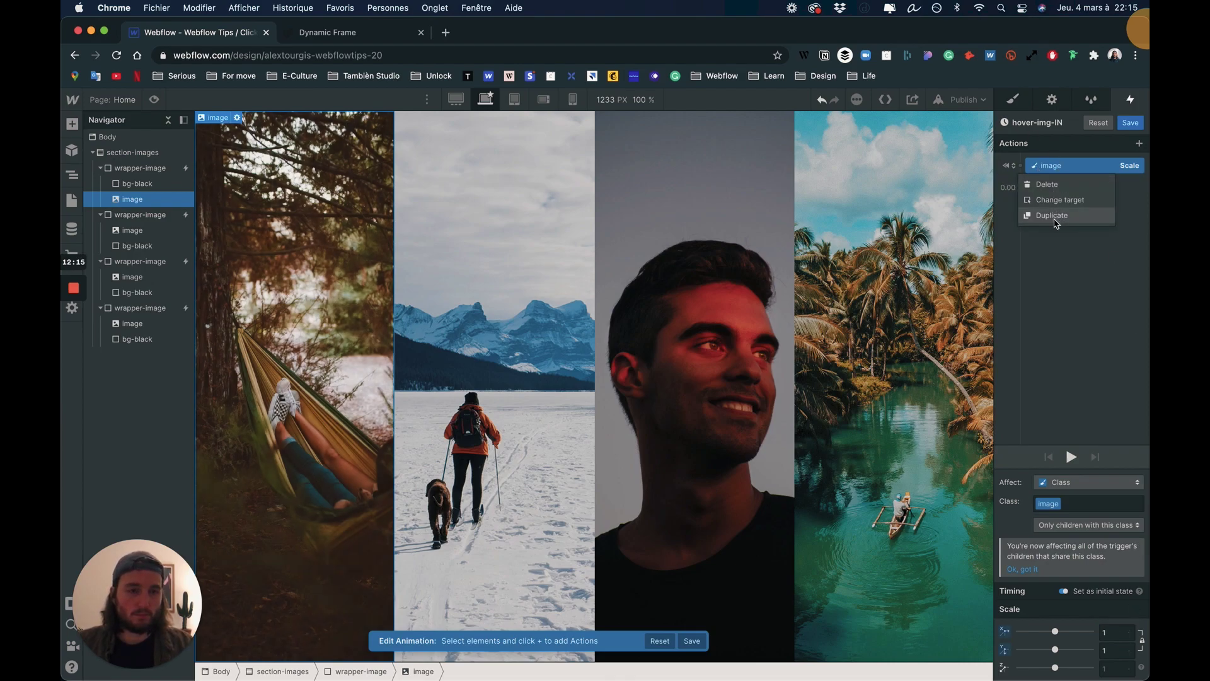
{"action": "right_click", "coordinate": [1079, 167]}
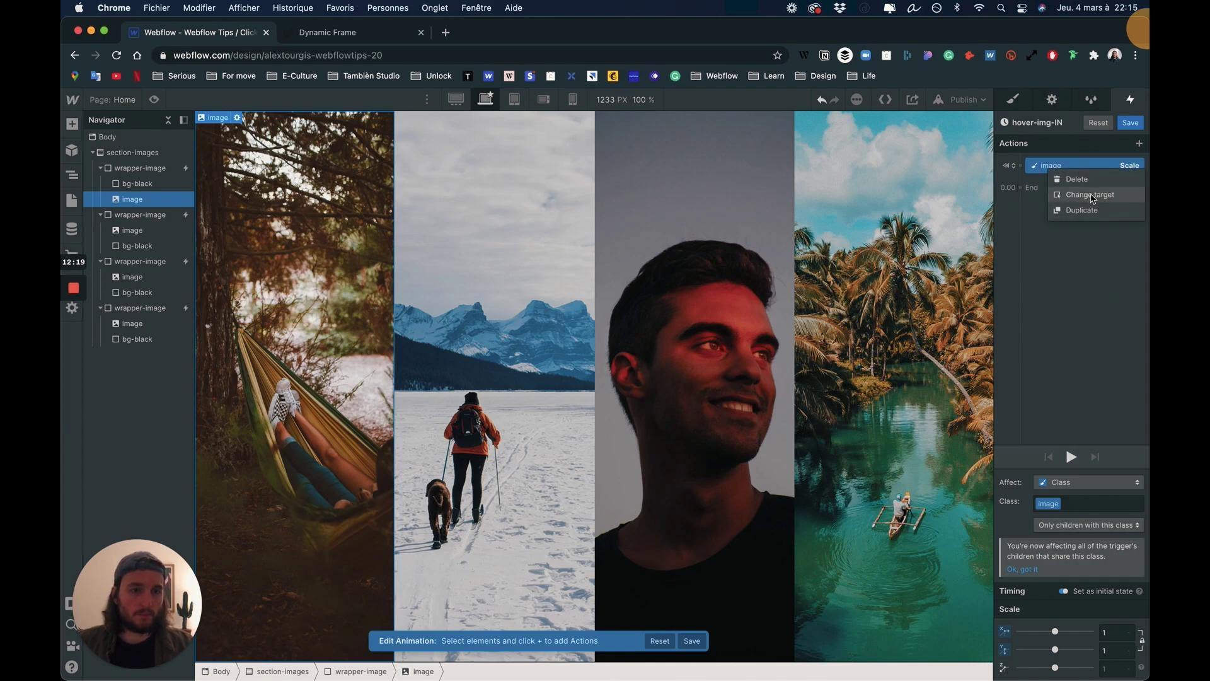
{"action": "left_click", "coordinate": [1081, 210]}
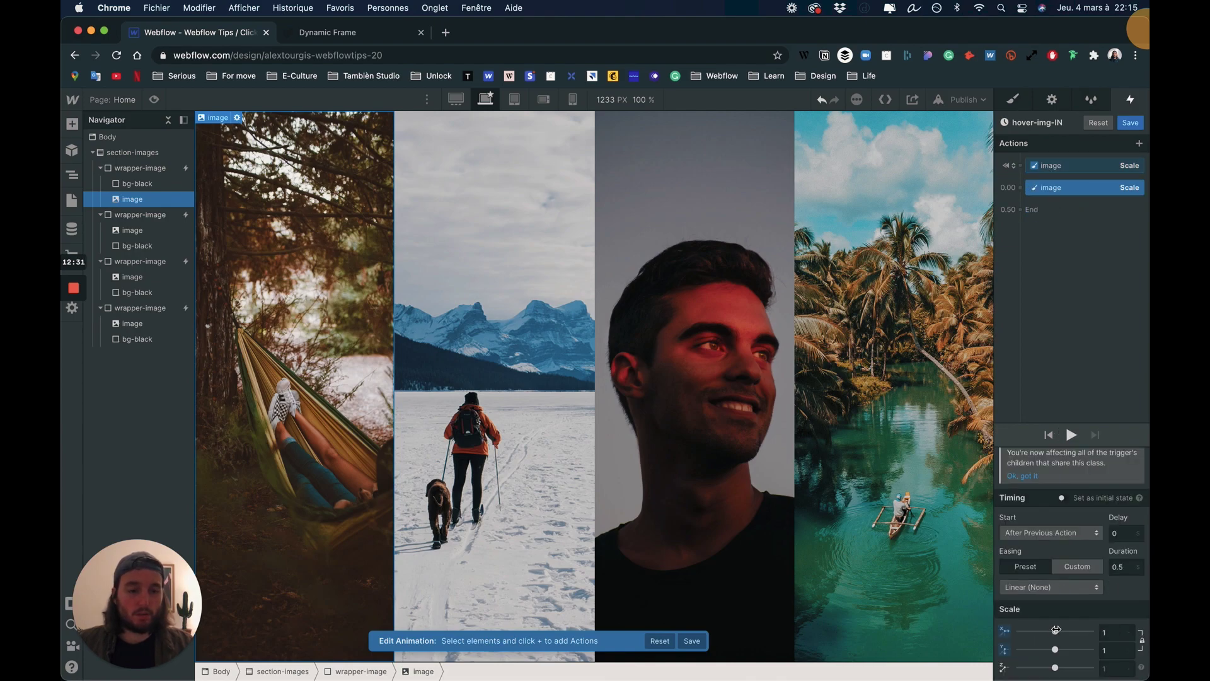
{"action": "left_click_drag", "start_coordinate": [1059, 631], "coordinate": [1061, 629]}
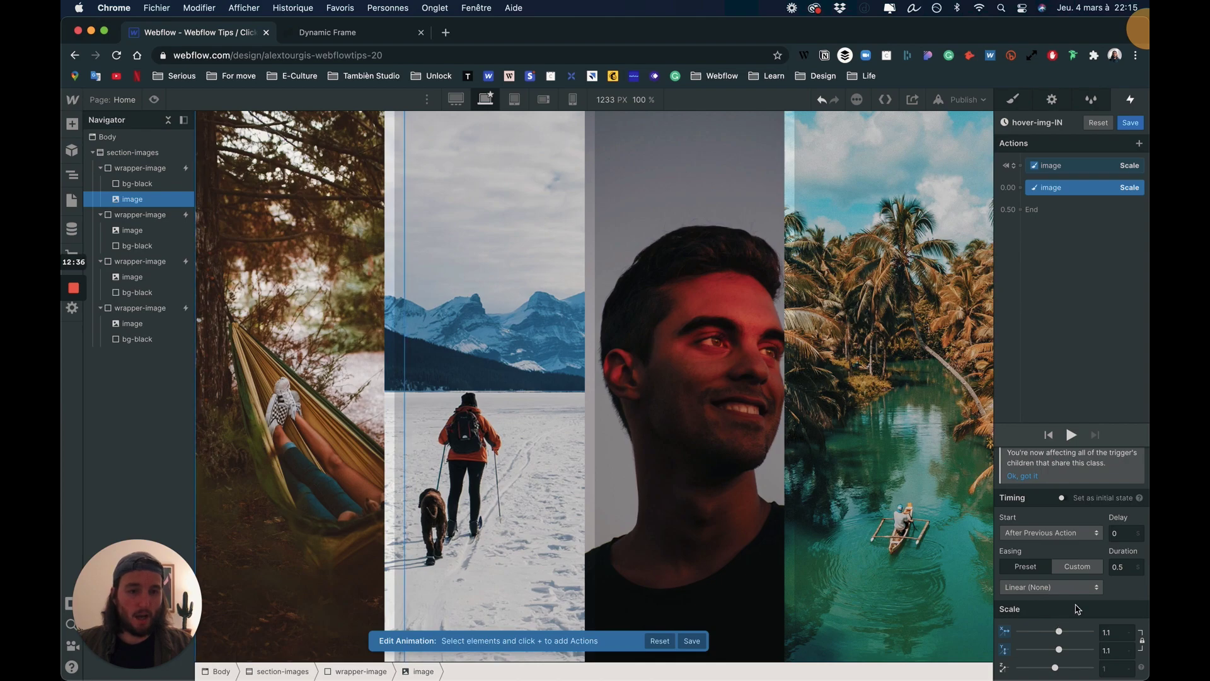
- Give the second Scale action a duration of 0.7 seconds and In Out Quad easing
{"action": "left_click", "coordinate": [1132, 567]}
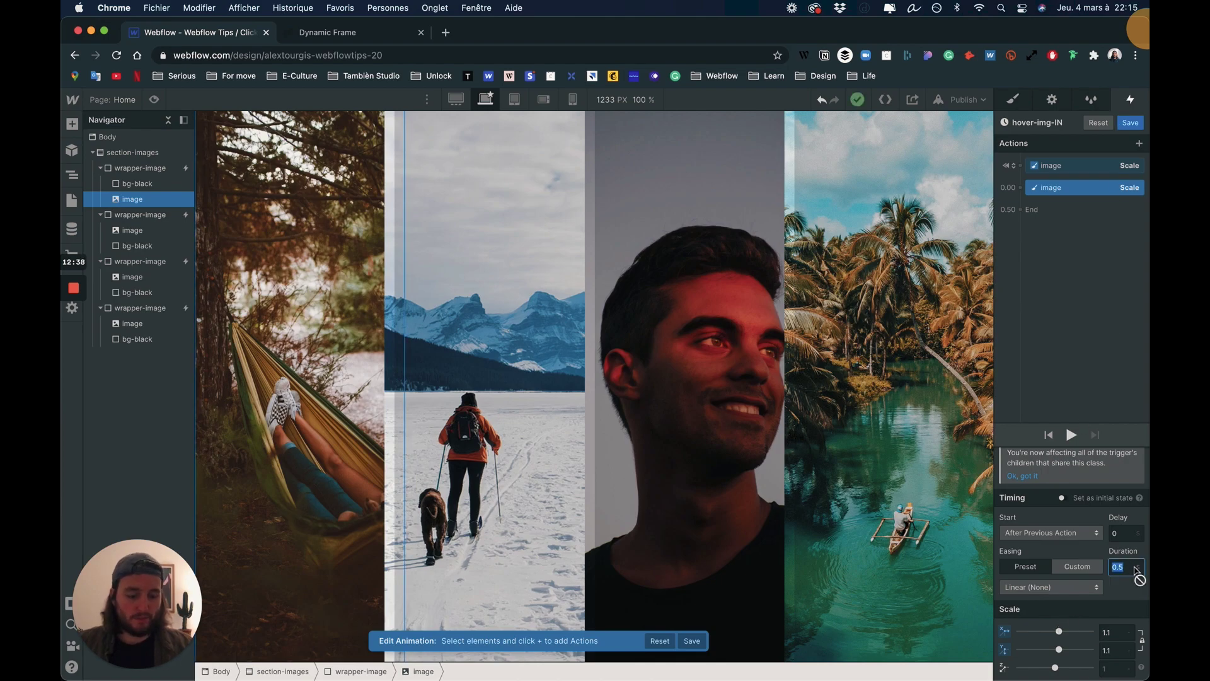
{"action": "type", "text": "0."}
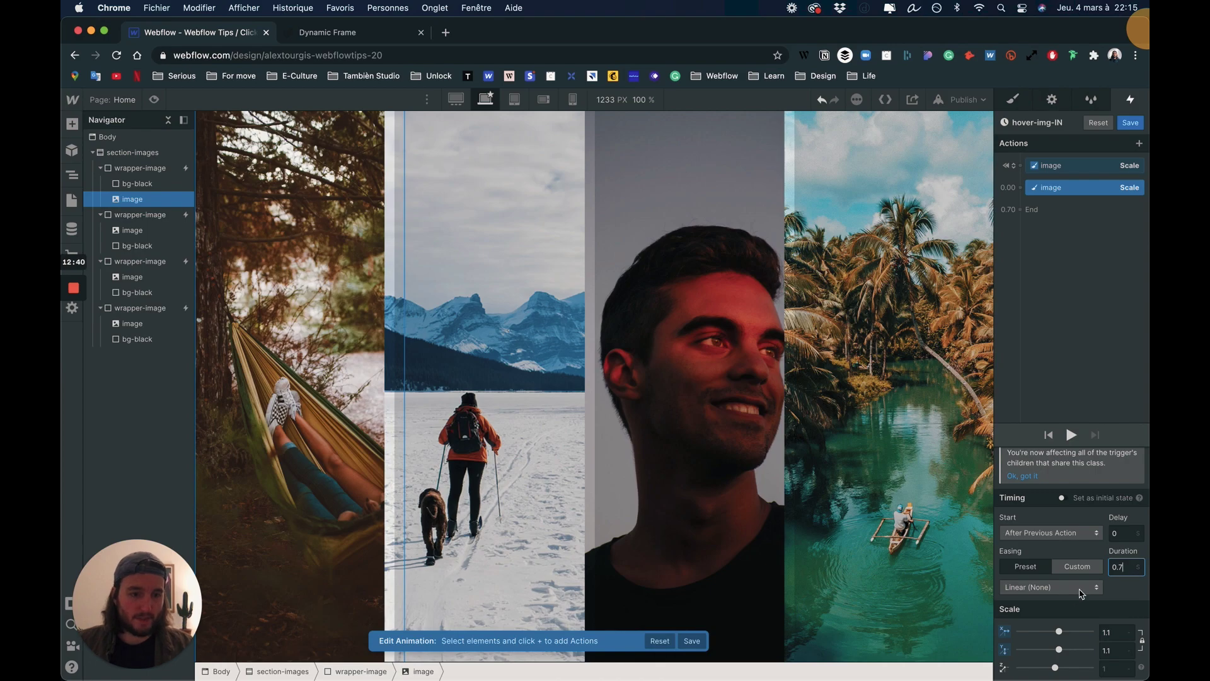
{"action": "left_click", "coordinate": [1050, 586]}
{"action": "left_click", "coordinate": [1046, 534]}
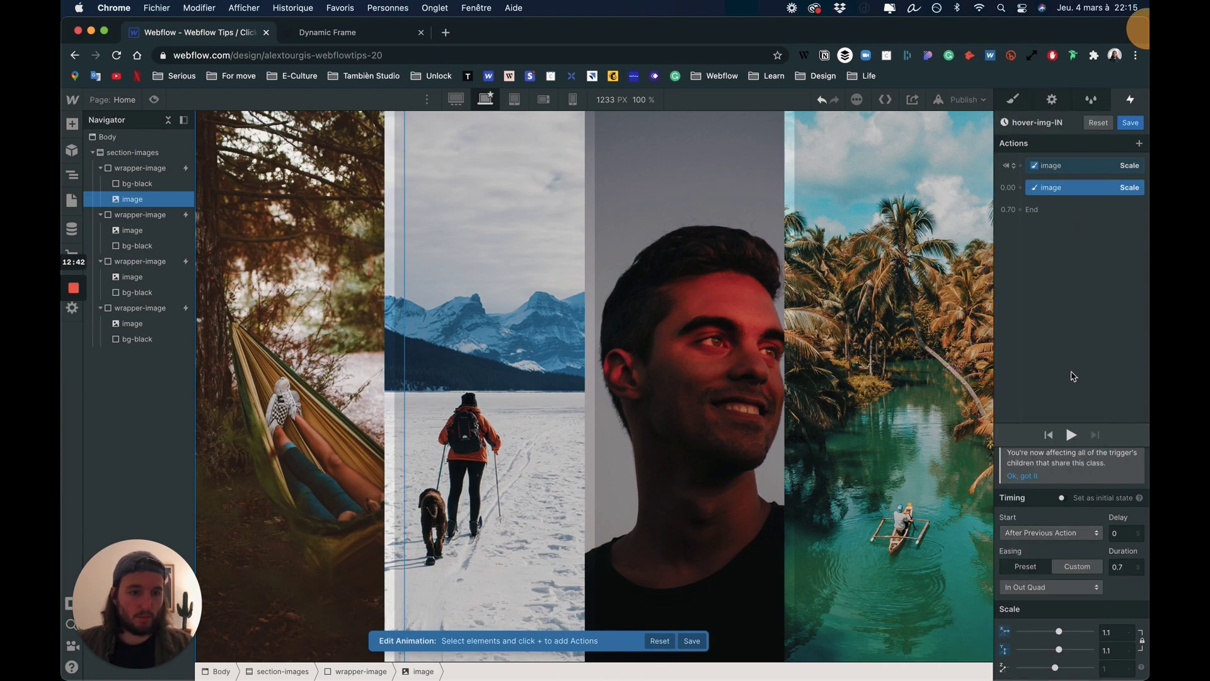
- Play back and save the hover-img-IN animation, trying it out in the page preview
{"action": "left_click", "coordinate": [1071, 436]}
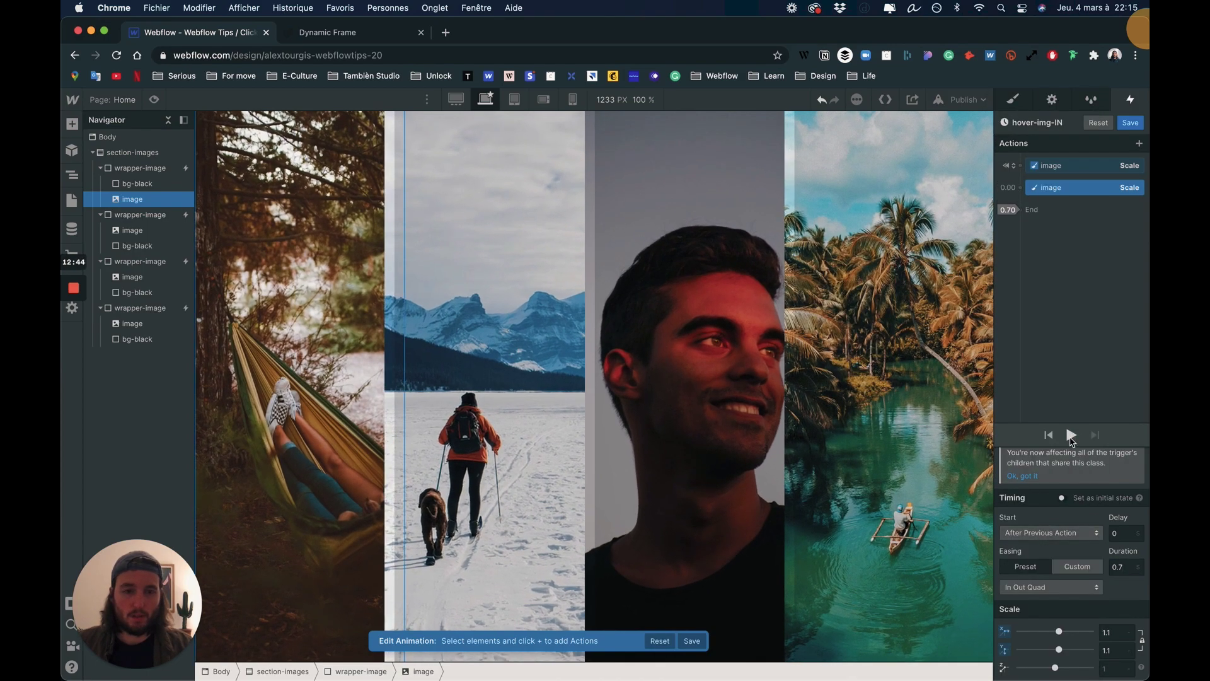
{"action": "left_click", "coordinate": [1071, 436]}
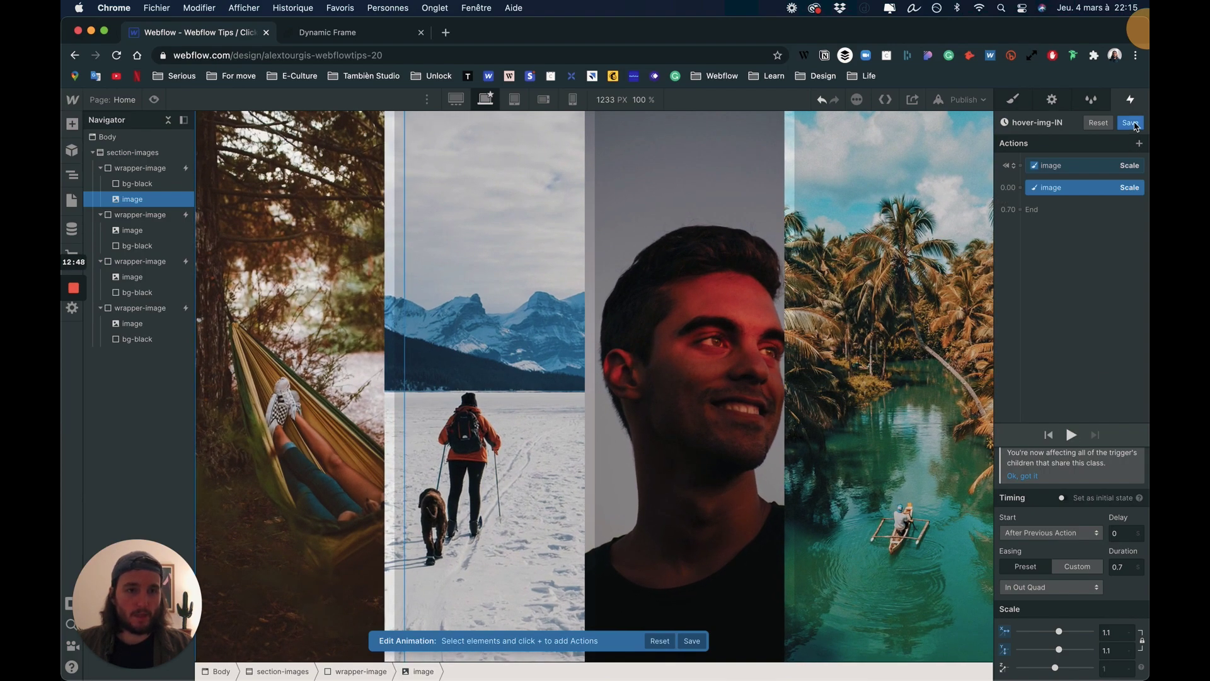
{"action": "left_click", "coordinate": [1133, 124]}
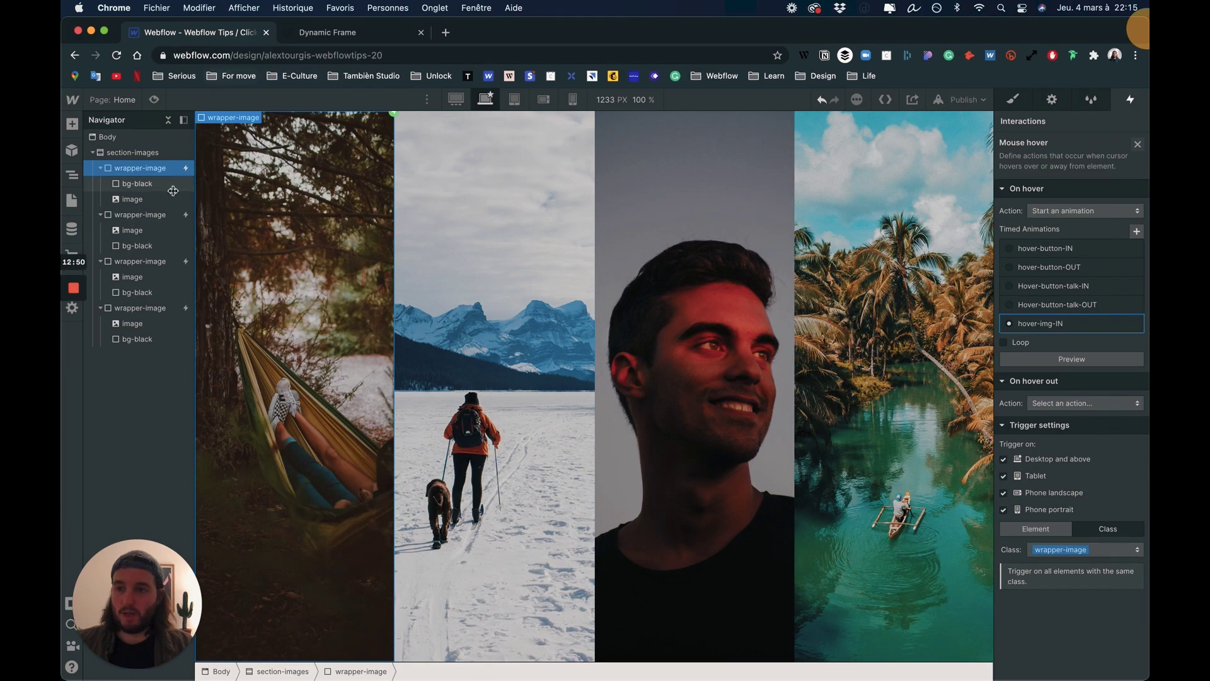
{"action": "left_click", "coordinate": [152, 101]}
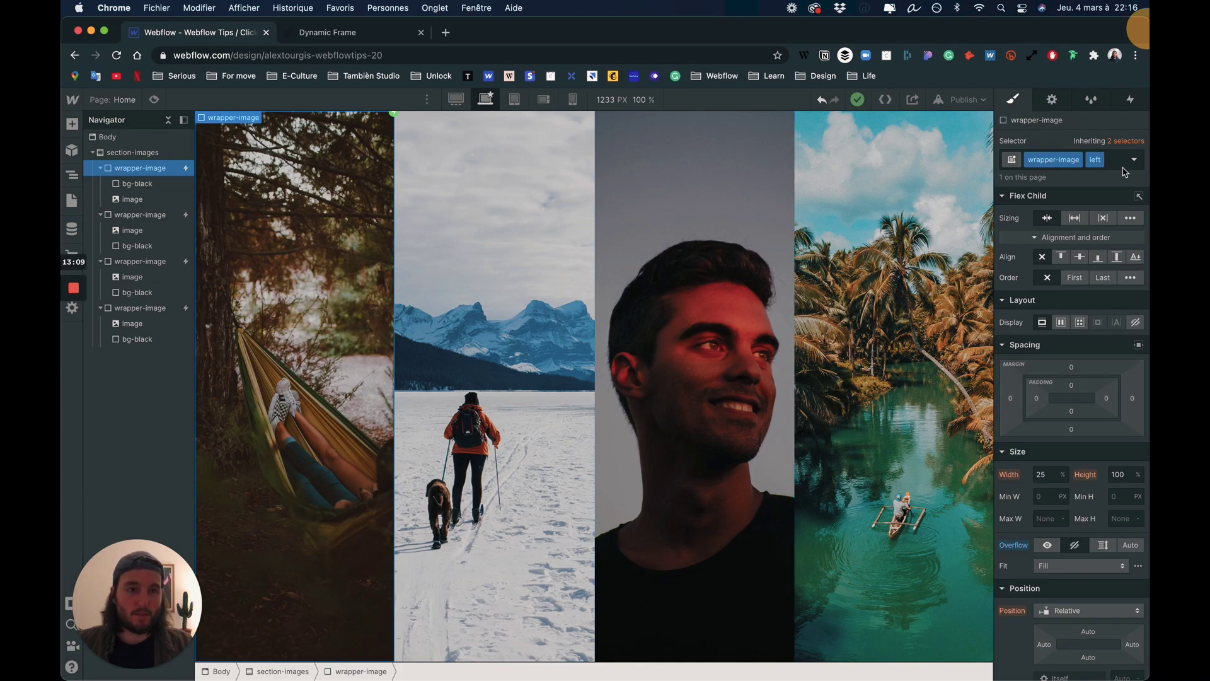
- Reset the overflow on the wrapper-image left combo class, set it to Hidden on the base wrapper-image class, and check the page preview
{"action": "left_click", "coordinate": [1013, 546]}
{"action": "left_click", "coordinate": [1022, 565]}
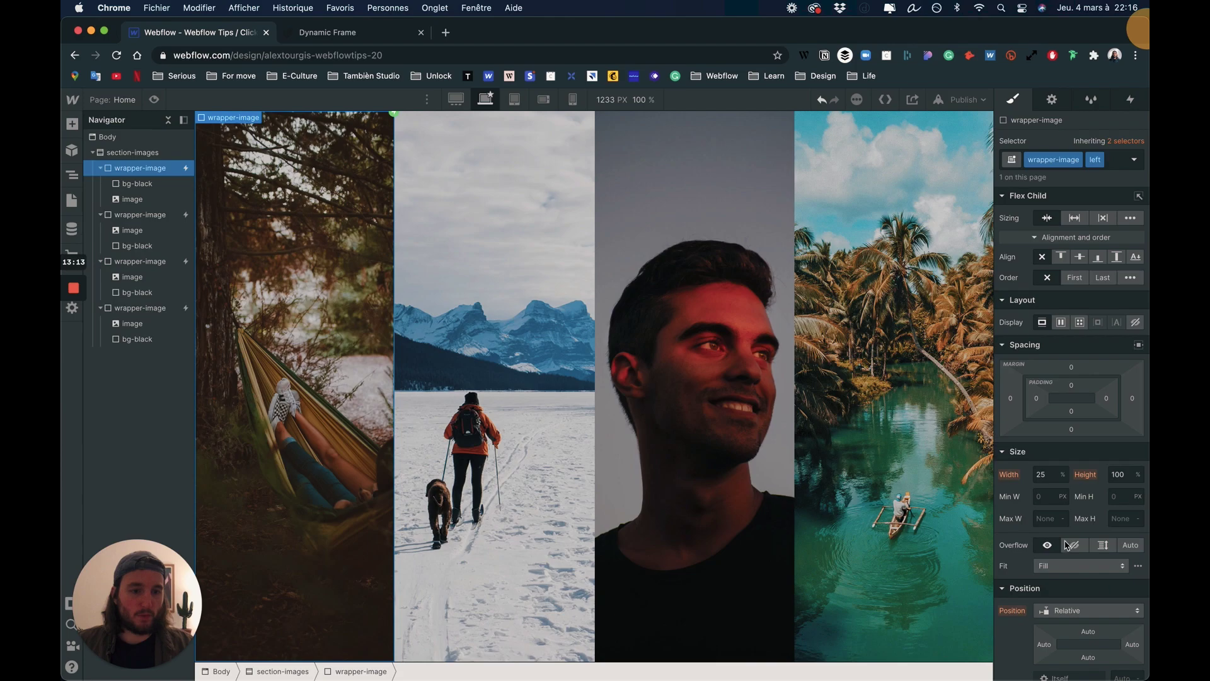
{"action": "left_click", "coordinate": [1125, 140]}
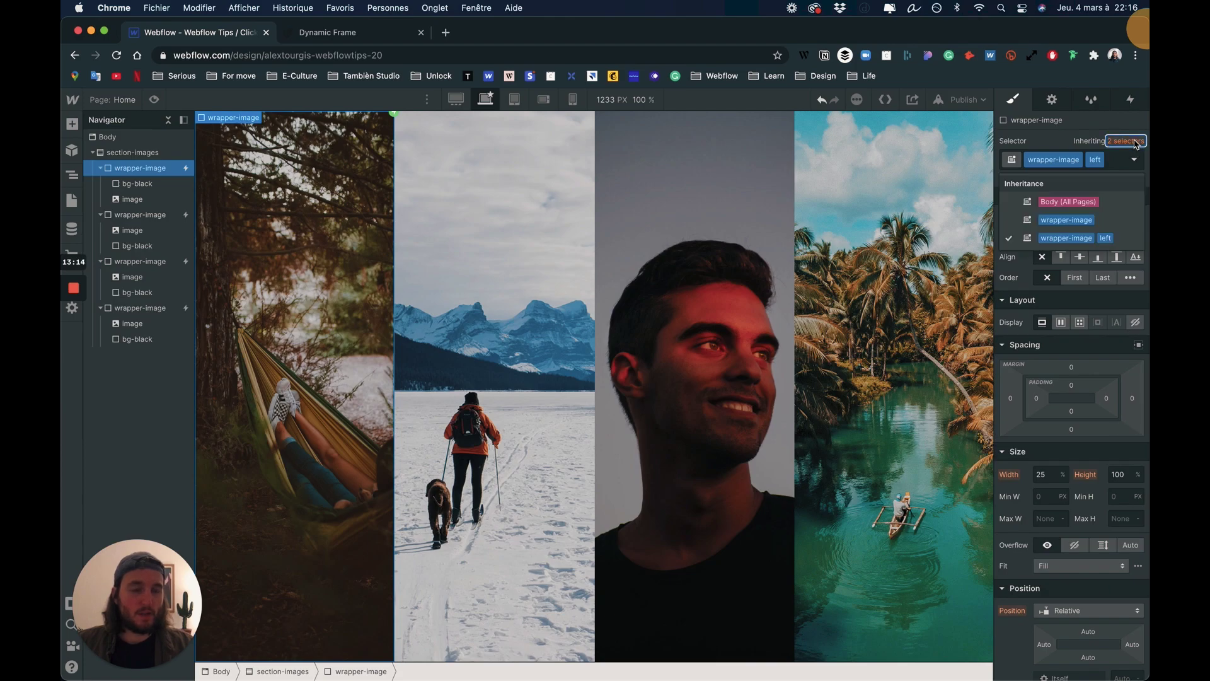
{"action": "left_click", "coordinate": [1082, 222]}
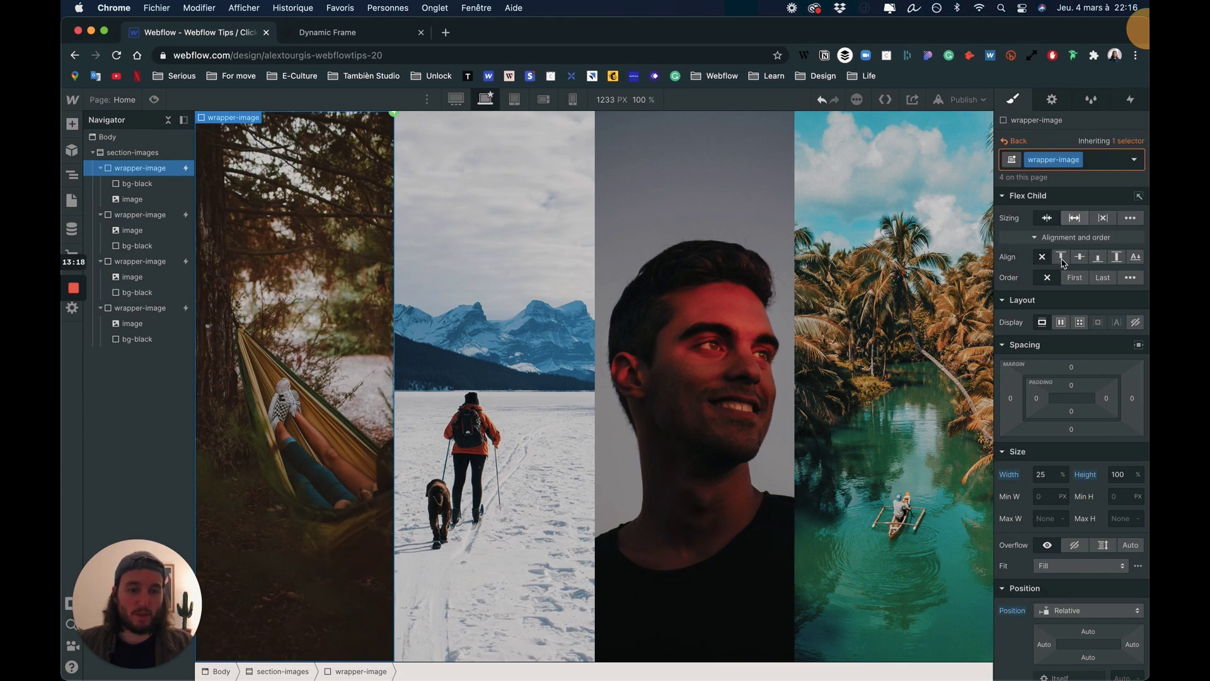
{"action": "left_click", "coordinate": [1076, 545]}
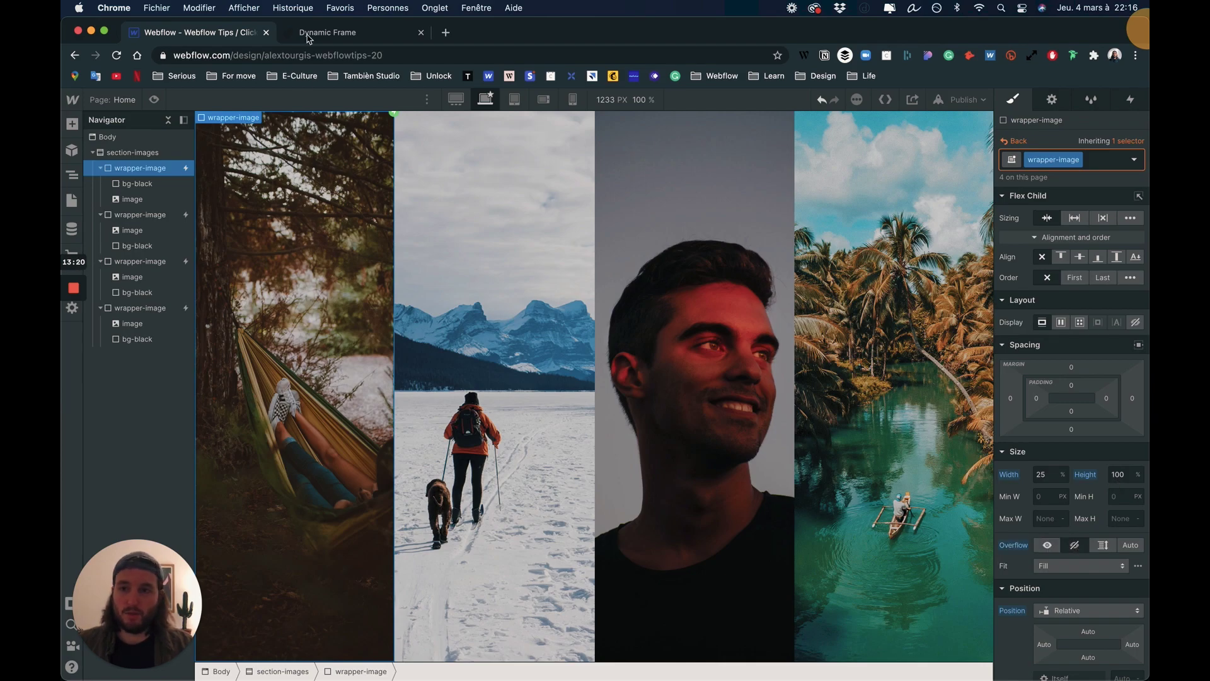
{"action": "left_click", "coordinate": [154, 100]}
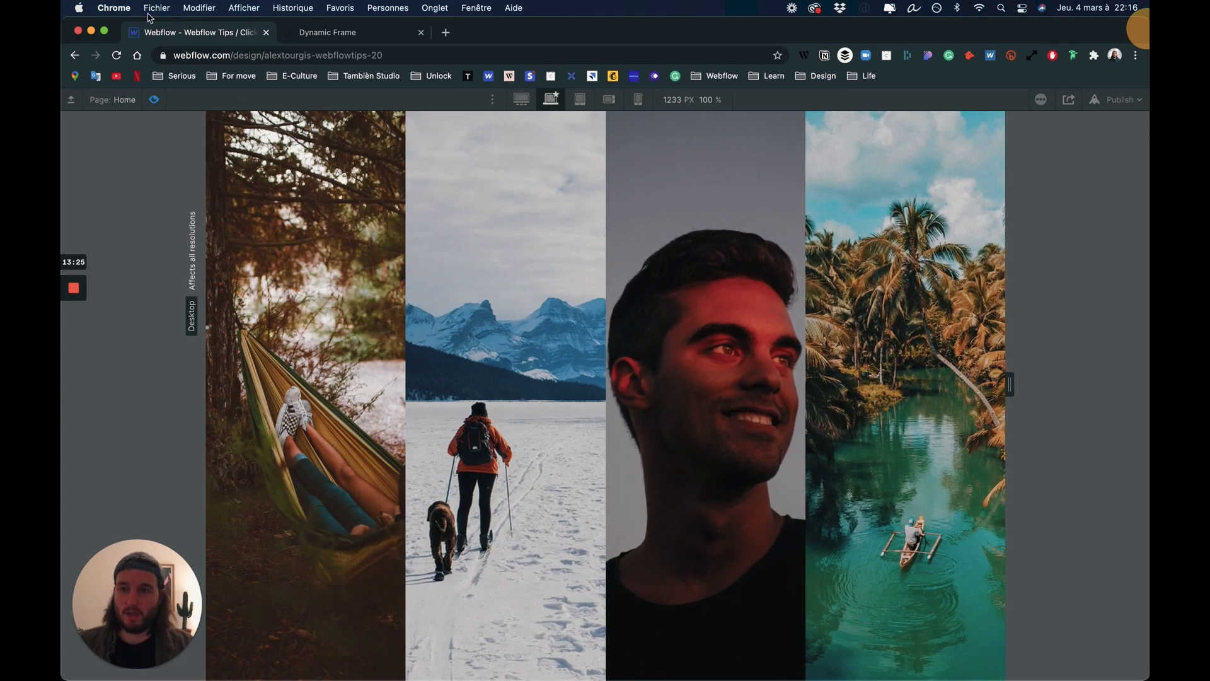
{"action": "key", "text": "Escape"}
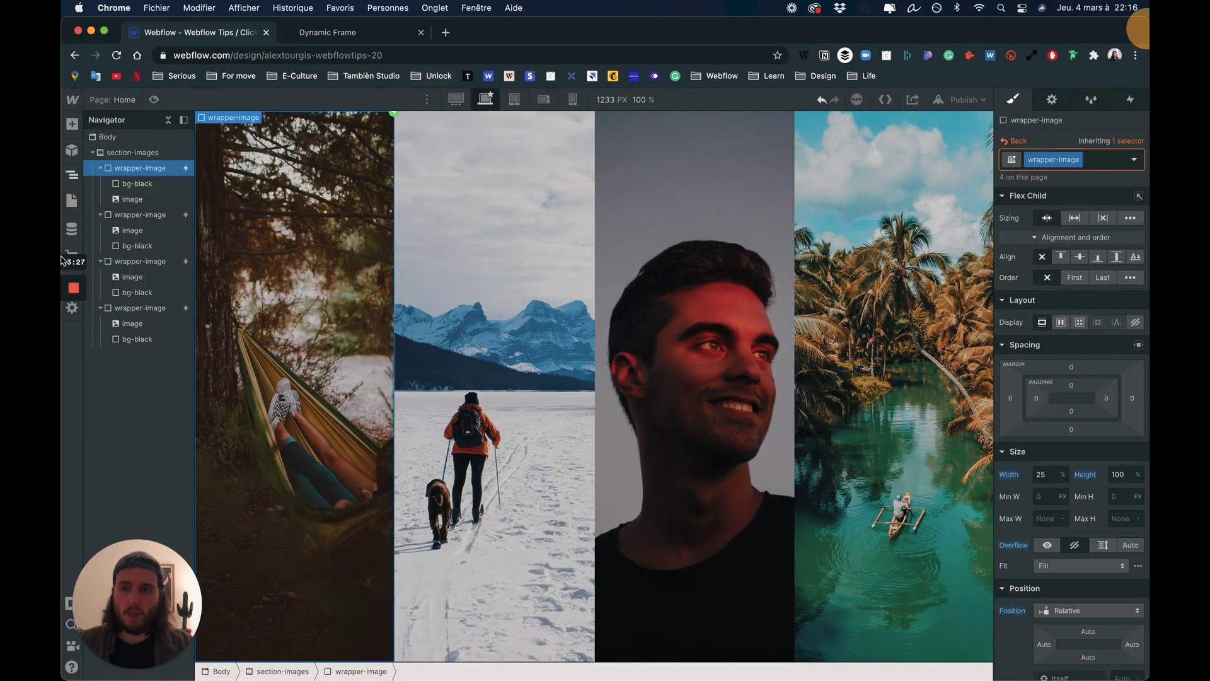
- In the hover-img-IN animation, set the second Scale action's duration to 0.5 seconds and its scale to 1.03, and save it
{"action": "left_click", "coordinate": [1130, 100]}
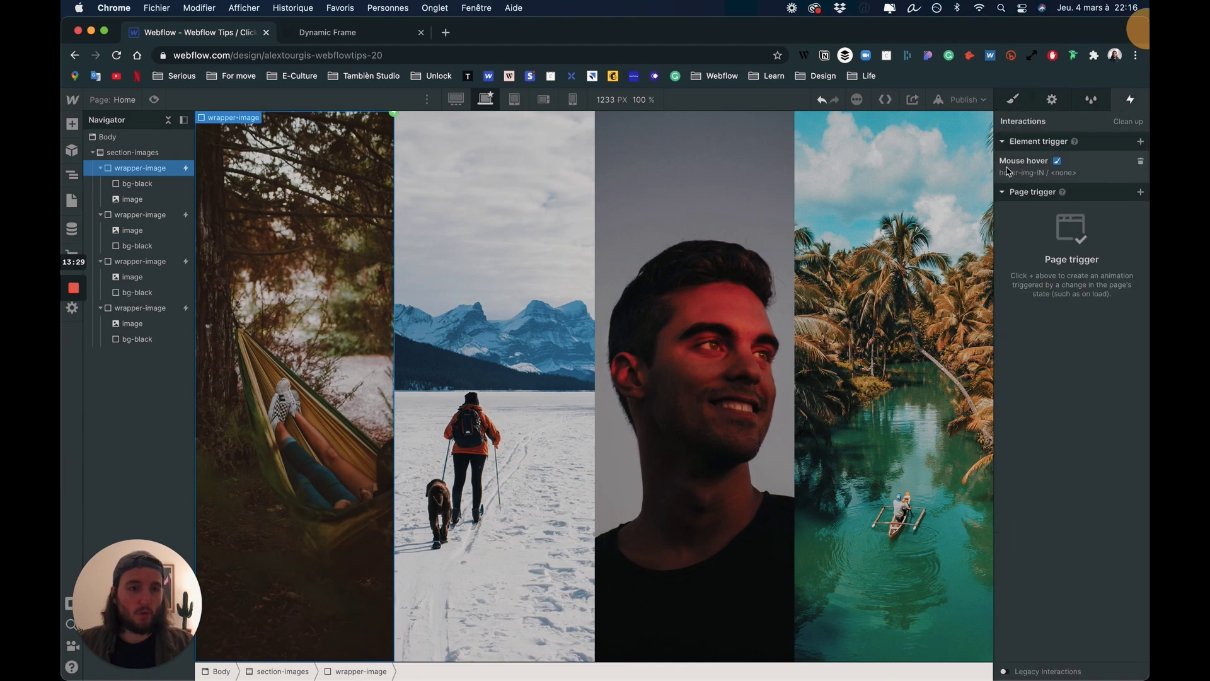
{"action": "left_click", "coordinate": [1034, 161]}
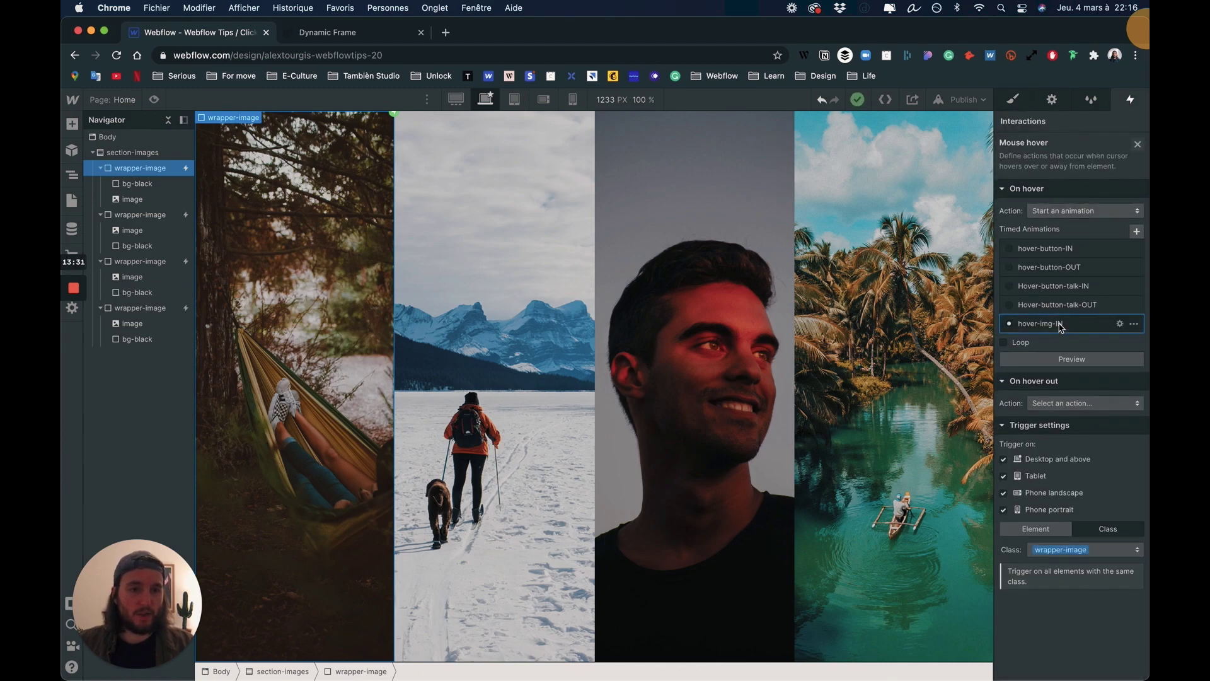
{"action": "left_click", "coordinate": [1061, 324]}
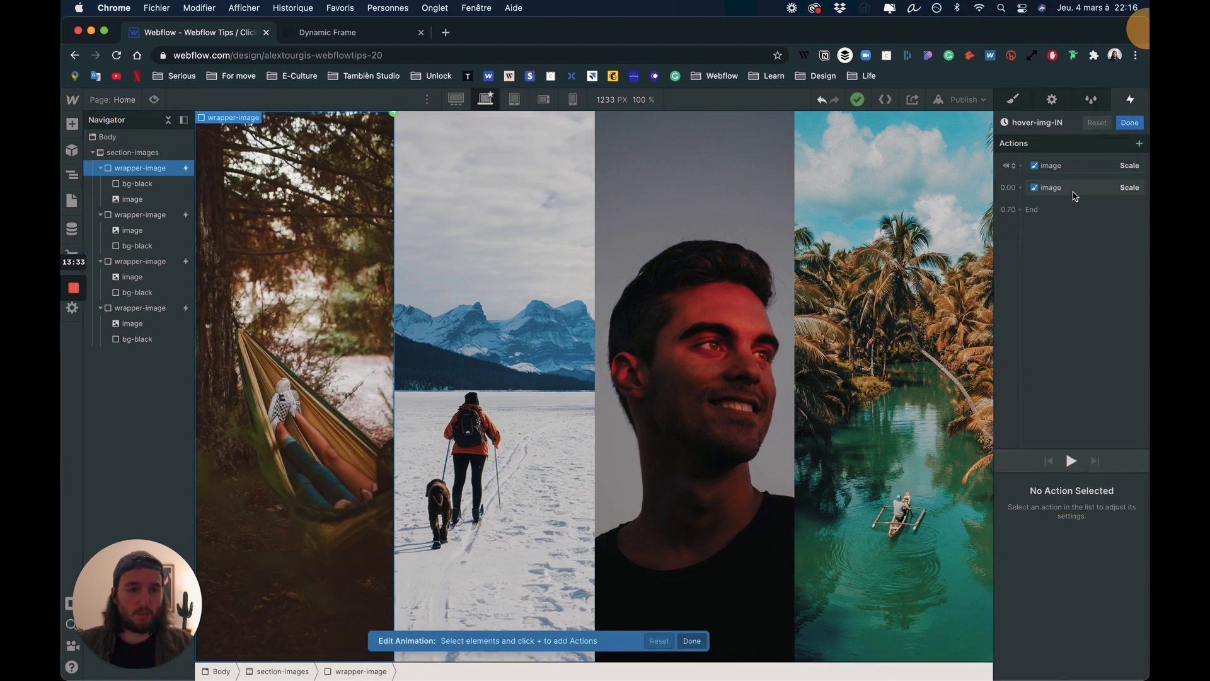
{"action": "left_click", "coordinate": [1075, 192]}
{"action": "scroll", "coordinate": [1091, 629], "scroll_direction": "down", "scroll_amount": 2}
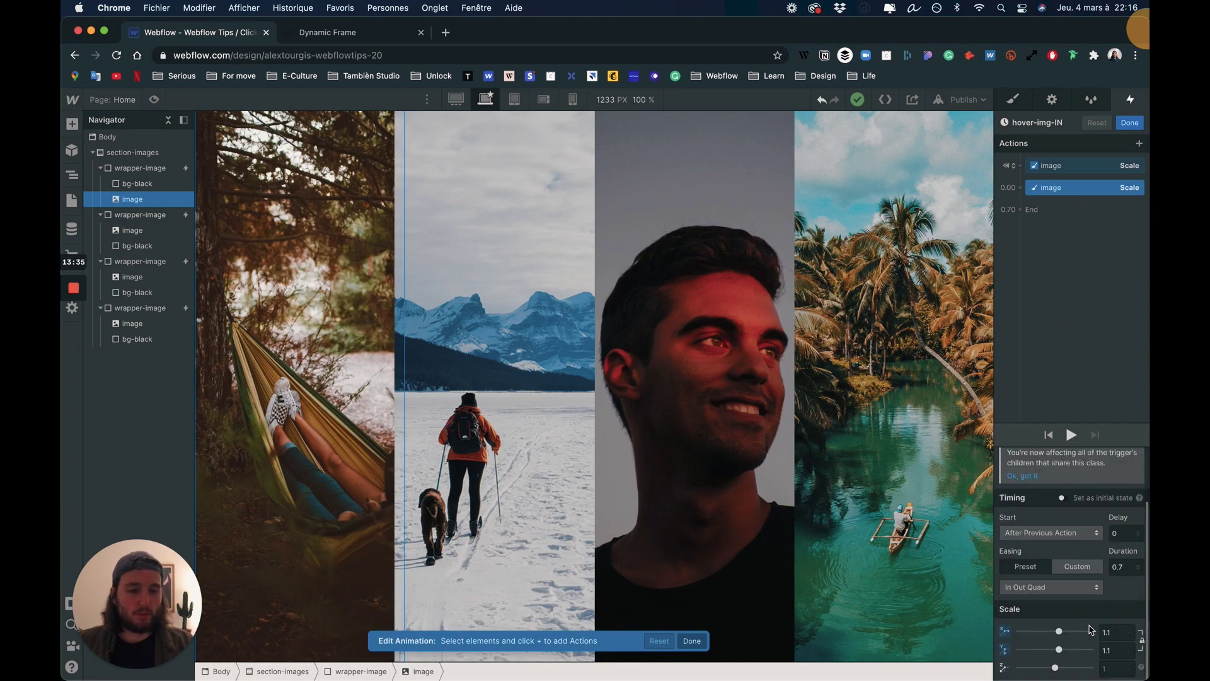
{"action": "left_click", "coordinate": [1138, 571]}
{"action": "type", "text": "0.5"}
{"action": "key", "text": "Return"}
{"action": "left_click", "coordinate": [1116, 630]}
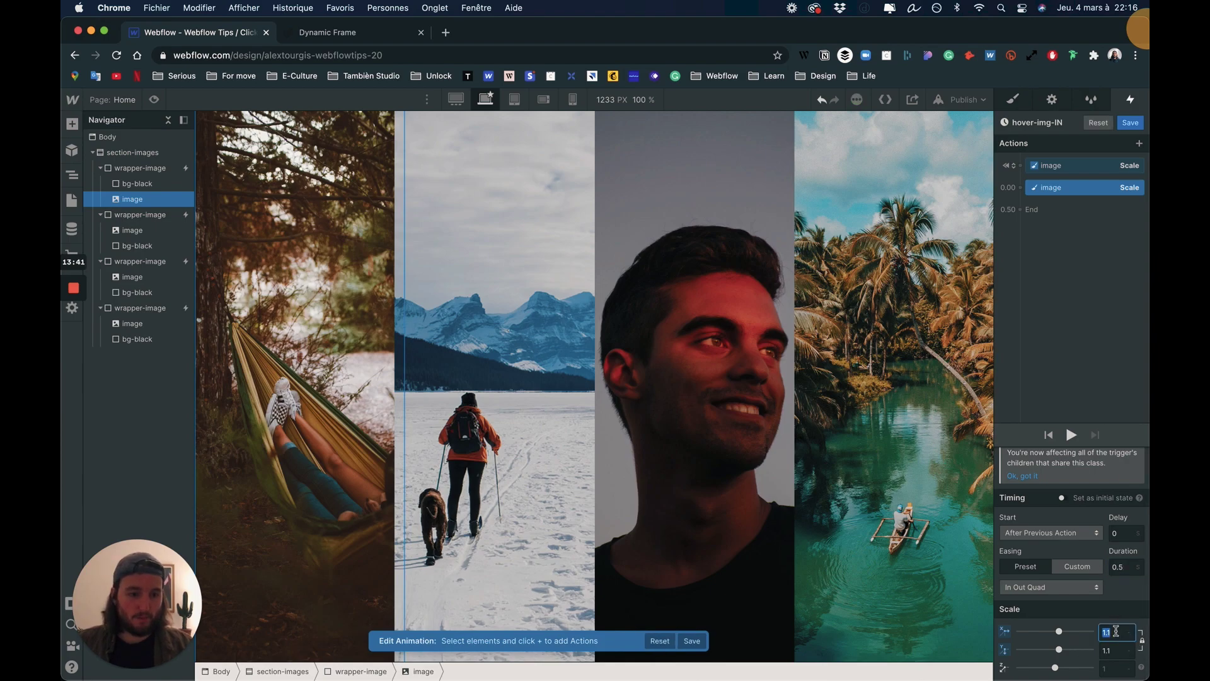
{"action": "type", "text": "1.03"}
{"action": "left_click", "coordinate": [1130, 123]}
- Play back the hover-img-IN animation several times and try the hover effect in the page preview
{"action": "left_click", "coordinate": [1077, 358]}
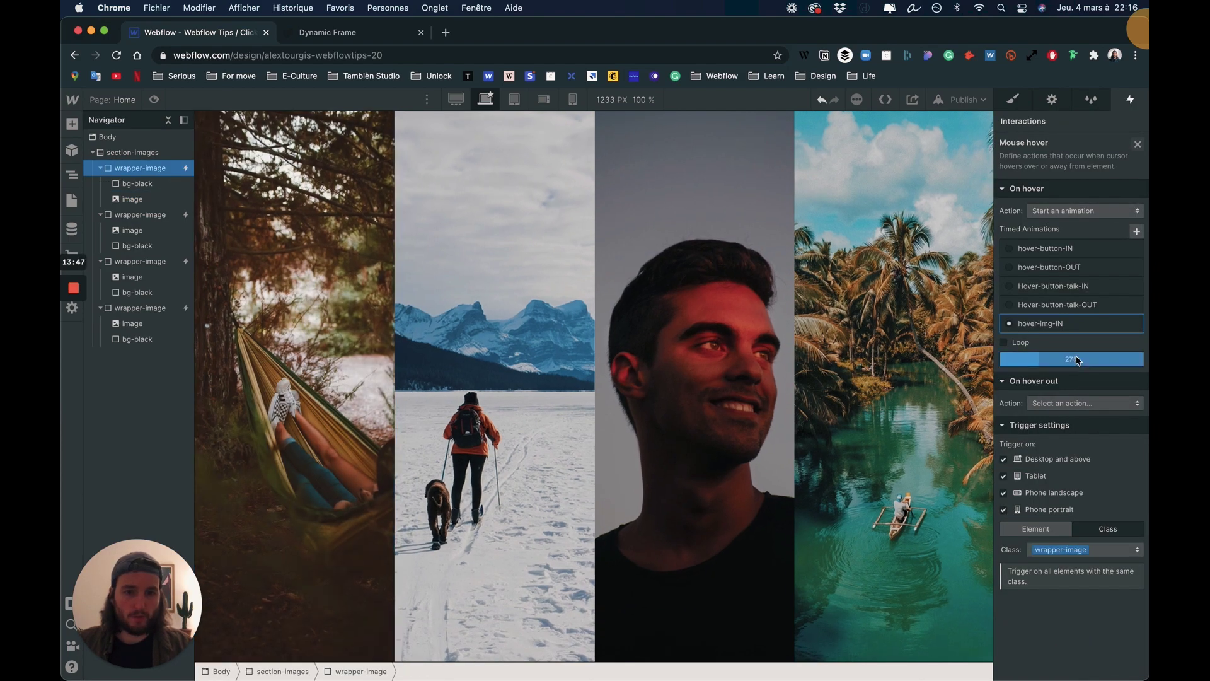
{"action": "left_click", "coordinate": [1077, 358]}
{"action": "left_click", "coordinate": [1078, 360]}
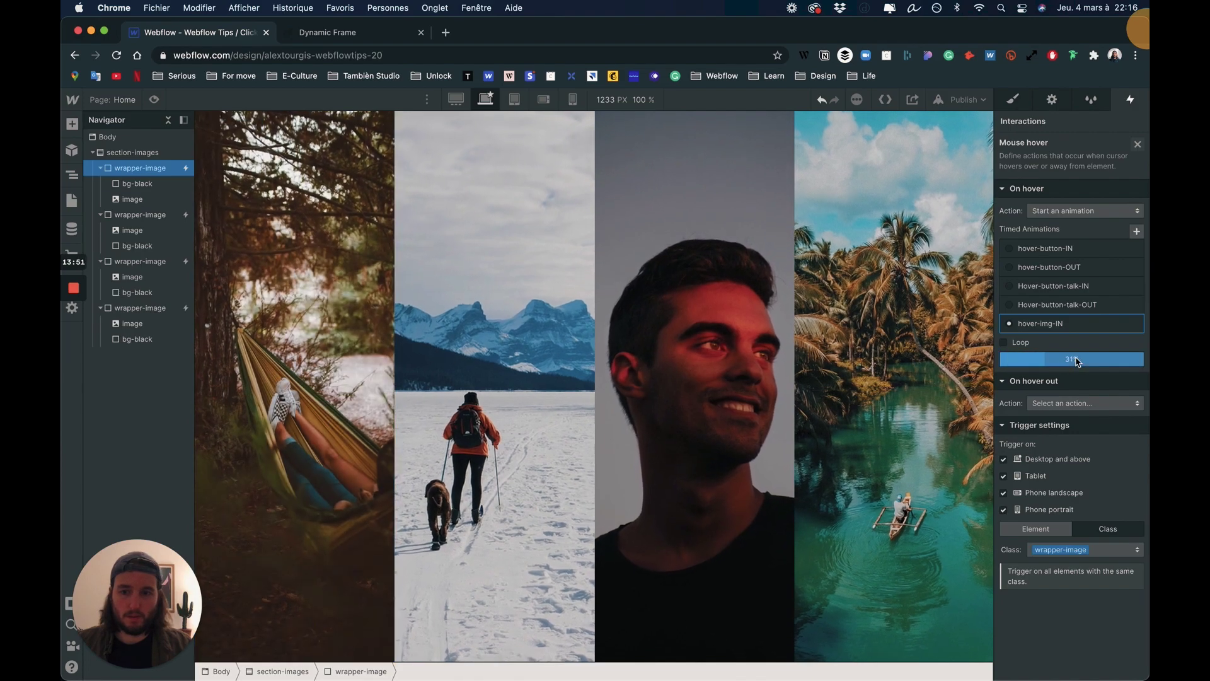
{"action": "left_click", "coordinate": [1139, 144]}
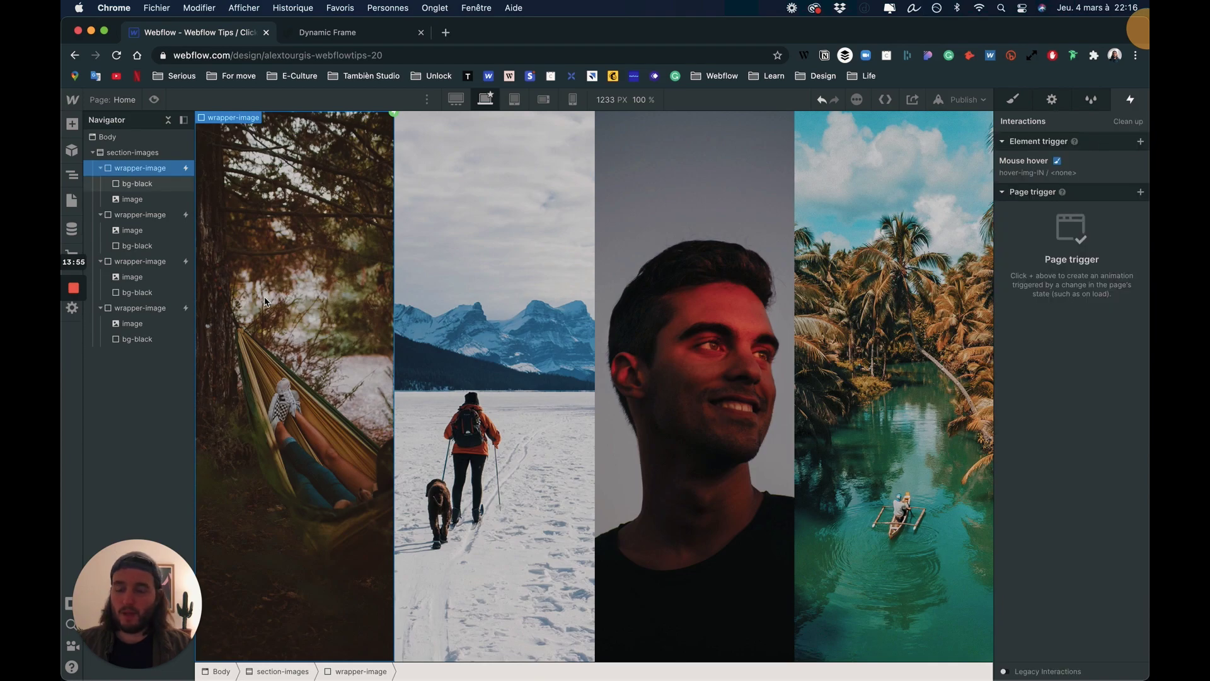
{"action": "left_click", "coordinate": [153, 101]}
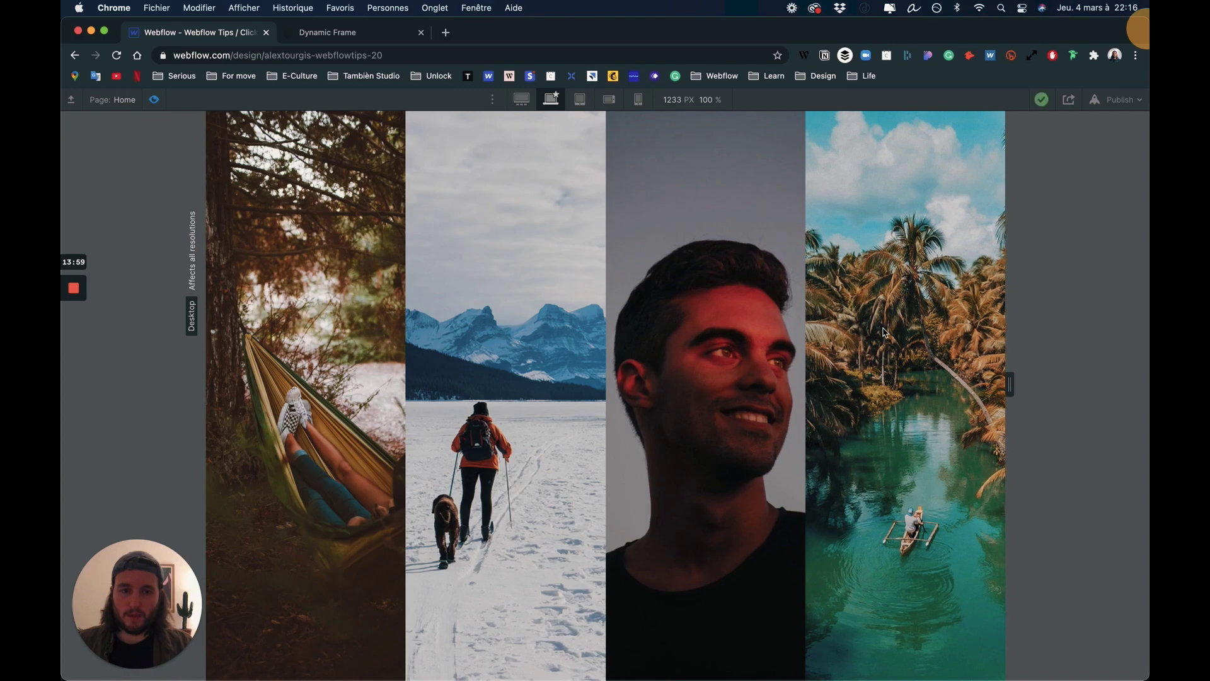
{"action": "key", "text": "super+shift+p"}
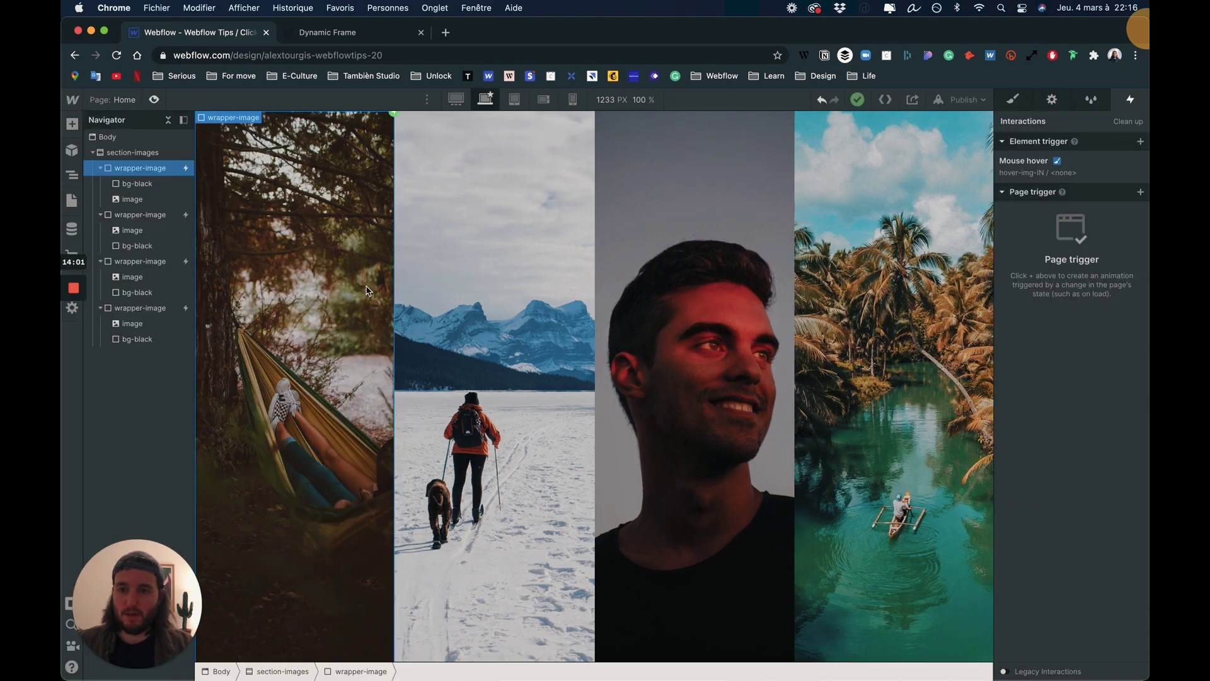
- Set the z-index of the bg-black overlay class to 3
{"action": "left_click", "coordinate": [136, 184]}
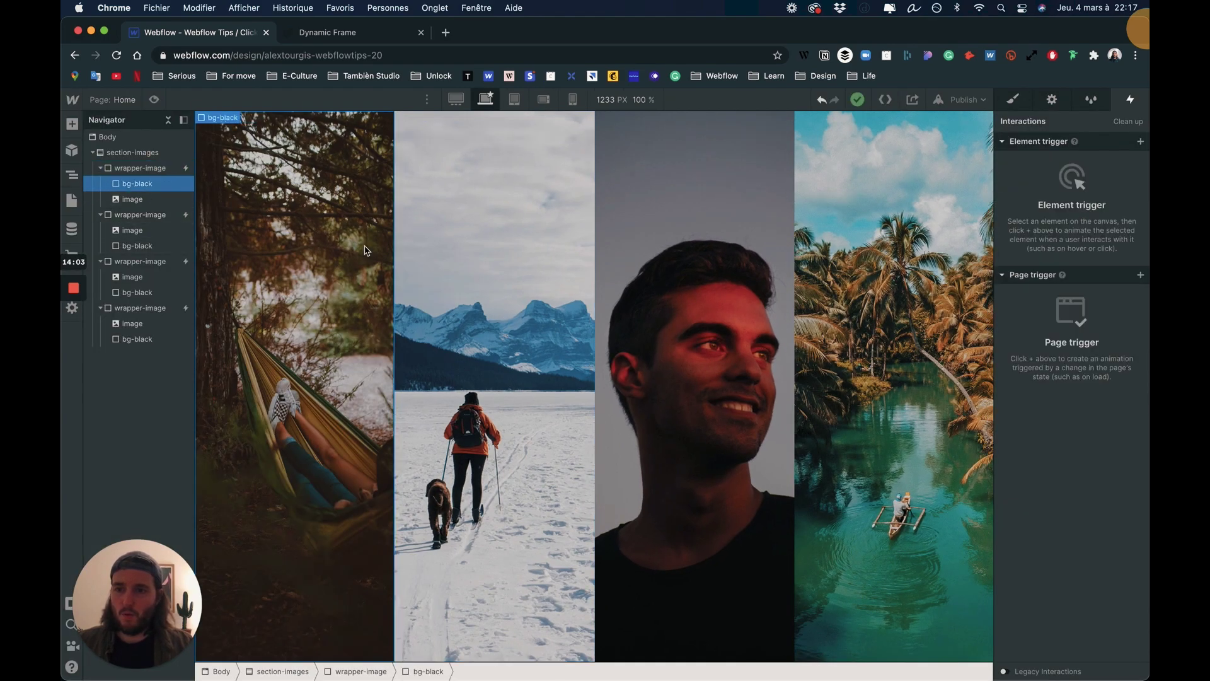
{"action": "left_click", "coordinate": [1029, 99]}
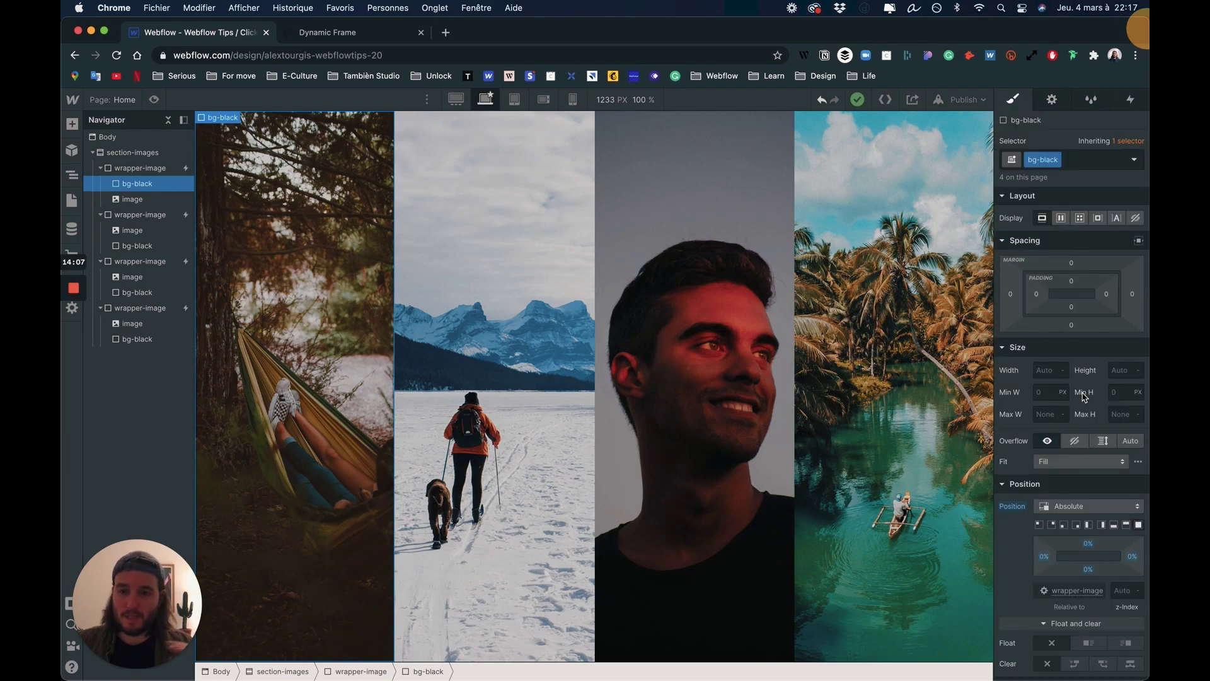
{"action": "scroll", "coordinate": [1084, 396], "scroll_direction": "down", "scroll_amount": 2}
{"action": "left_click", "coordinate": [1123, 541]}
{"action": "type", "text": "3"}
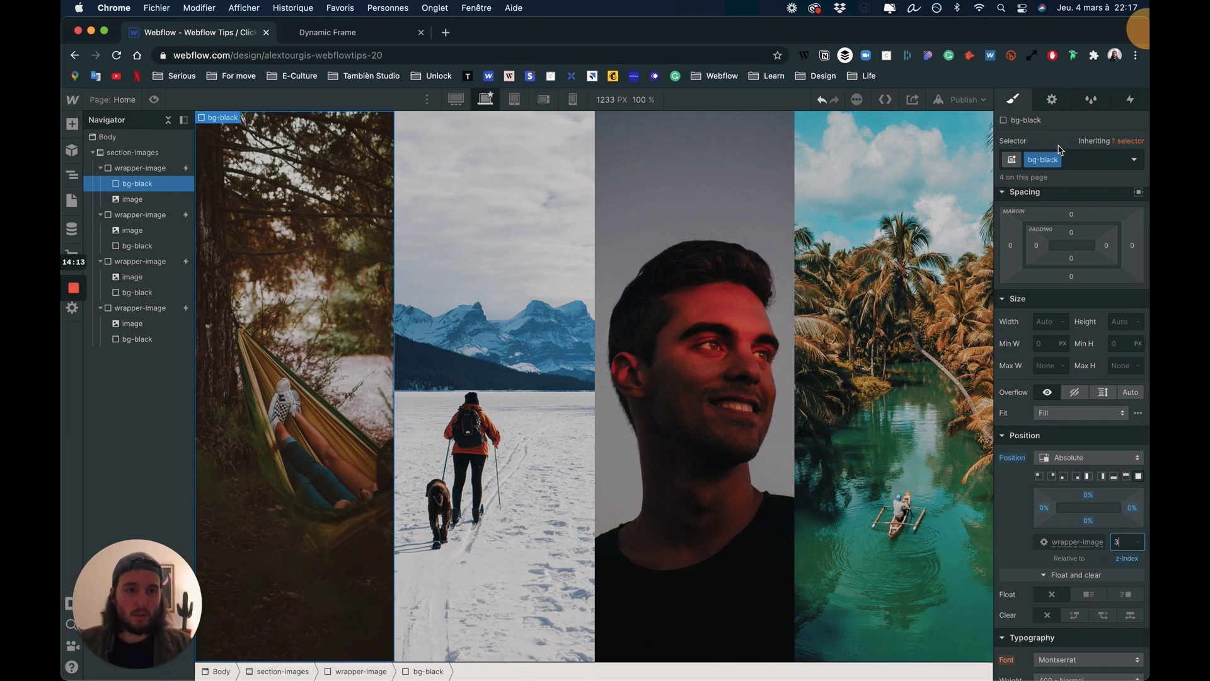
- Set the image class to Relative position with a z-index of 0
{"action": "left_click", "coordinate": [132, 198]}
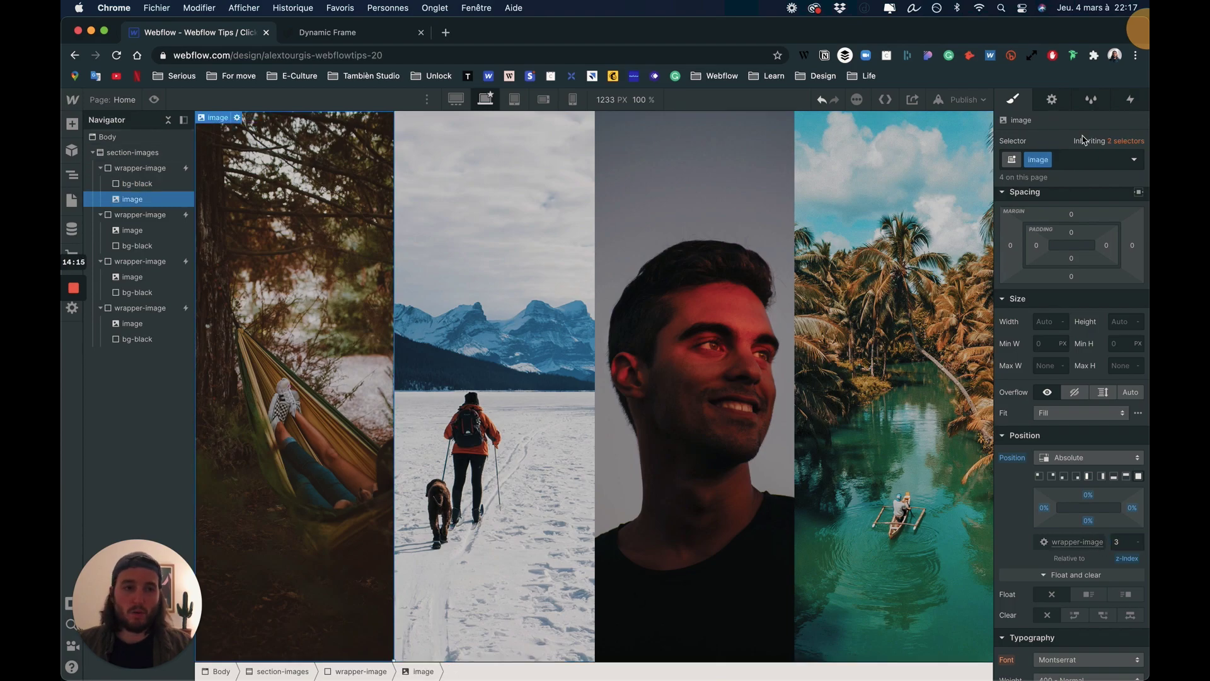
{"action": "left_click", "coordinate": [1078, 458]}
{"action": "left_click", "coordinate": [1074, 476]}
{"action": "left_click", "coordinate": [1128, 523]}
{"action": "type", "text": "0"}
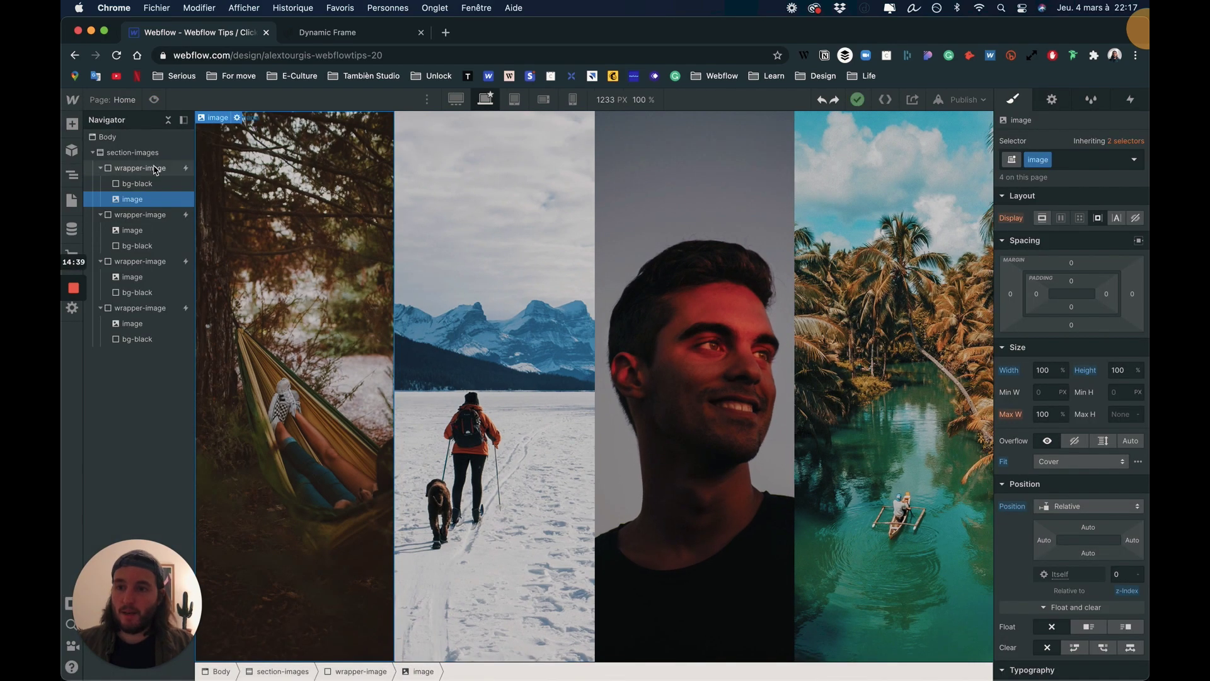
- Make the first wrapper-image start an animation on hover out, and duplicate hover-img-IN for it
{"action": "left_click", "coordinate": [400, 198]}
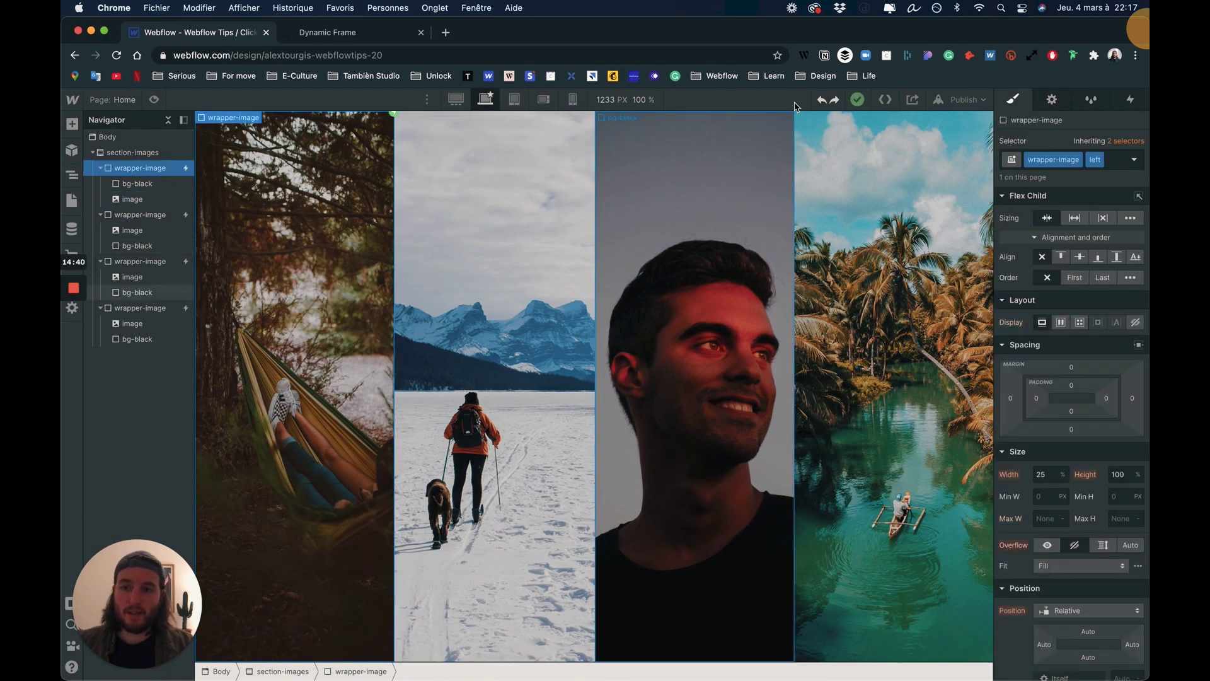
{"action": "left_click", "coordinate": [1131, 100]}
{"action": "left_click", "coordinate": [1087, 157]}
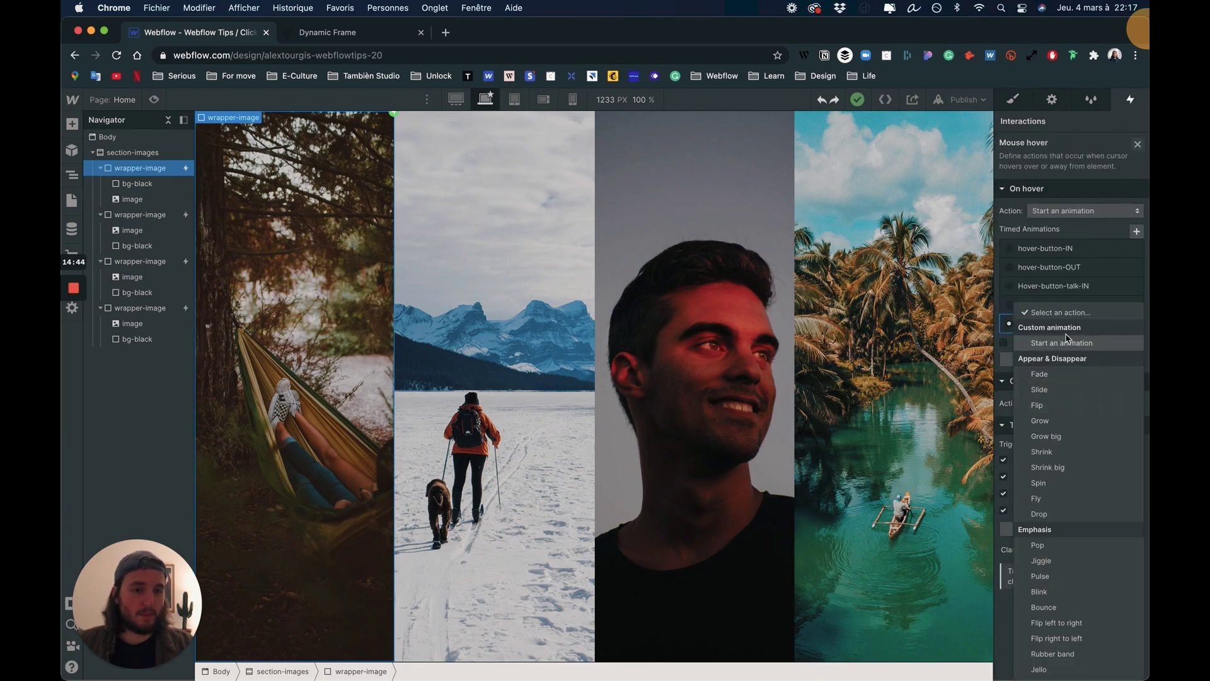
{"action": "left_click", "coordinate": [1064, 343]}
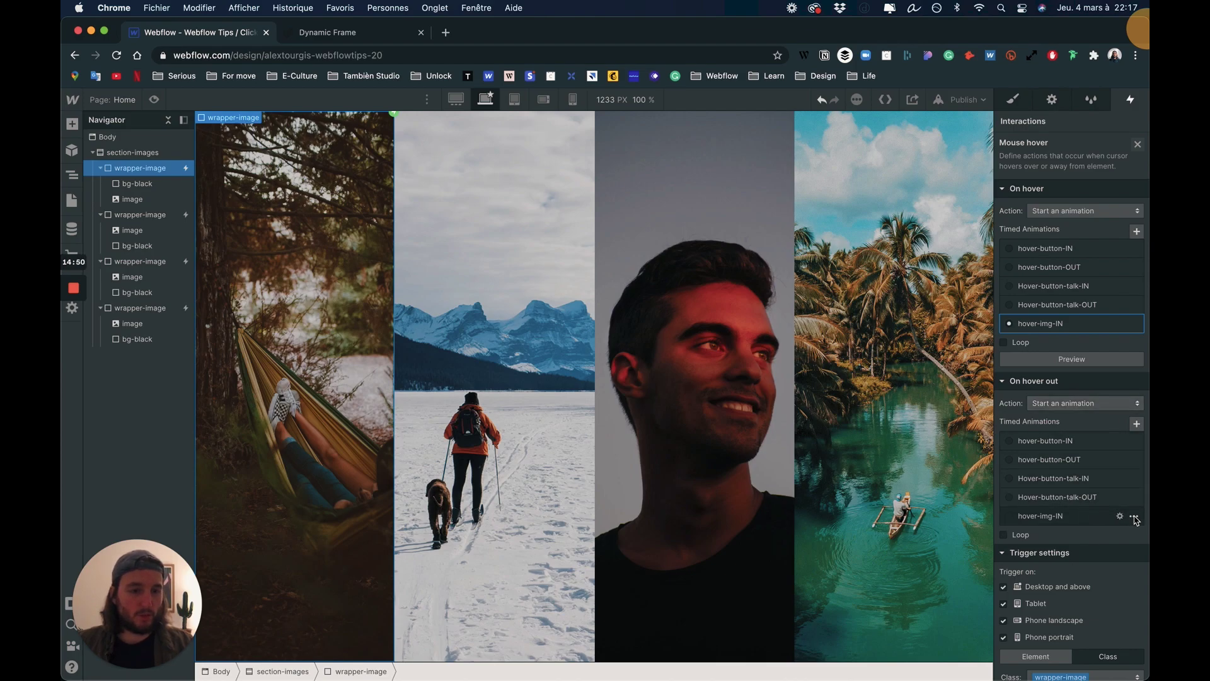
{"action": "left_click", "coordinate": [1135, 518]}
{"action": "left_click", "coordinate": [1110, 563]}
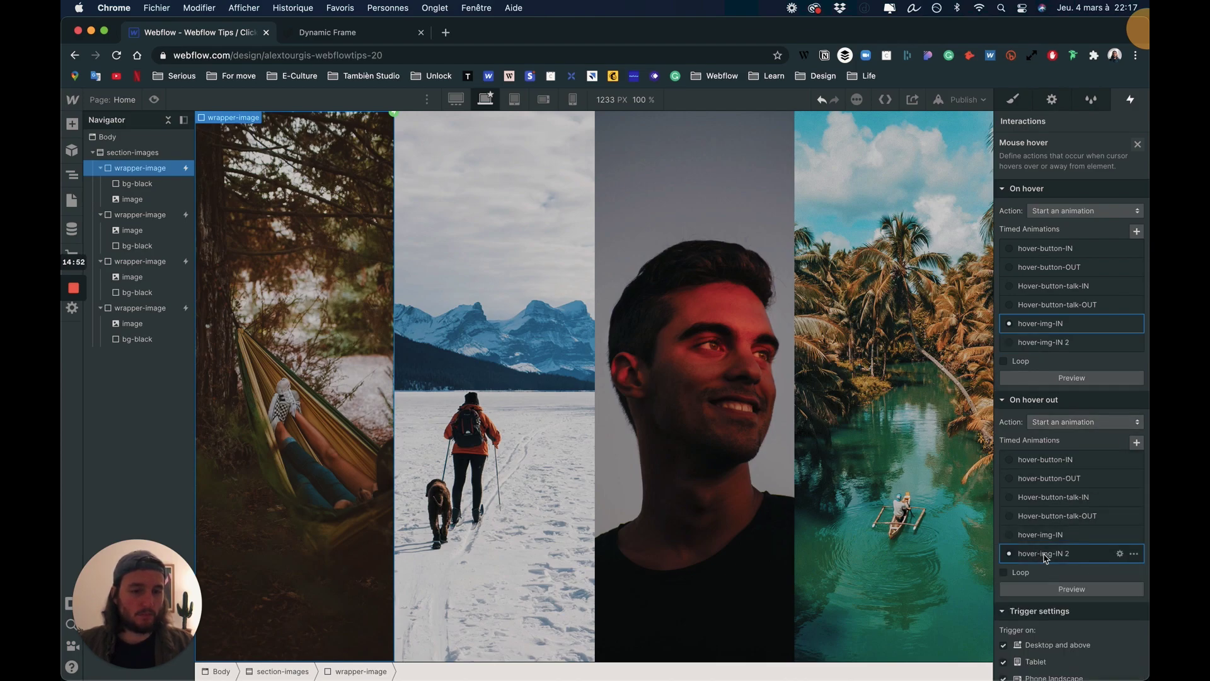
- In the duplicated animation, delete the second Scale action, turn off the initial state on the remaining one, and save
{"action": "left_click", "coordinate": [1046, 557]}
{"action": "left_click", "coordinate": [1074, 165]}
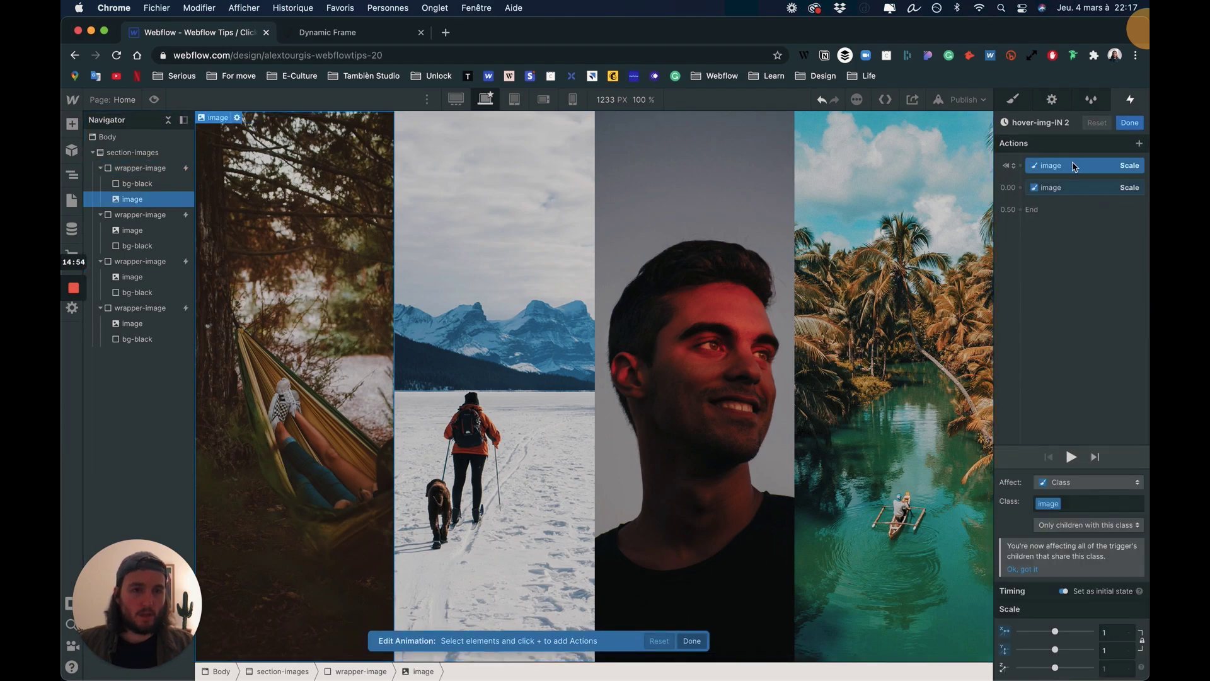
{"action": "left_click", "coordinate": [1067, 187]}
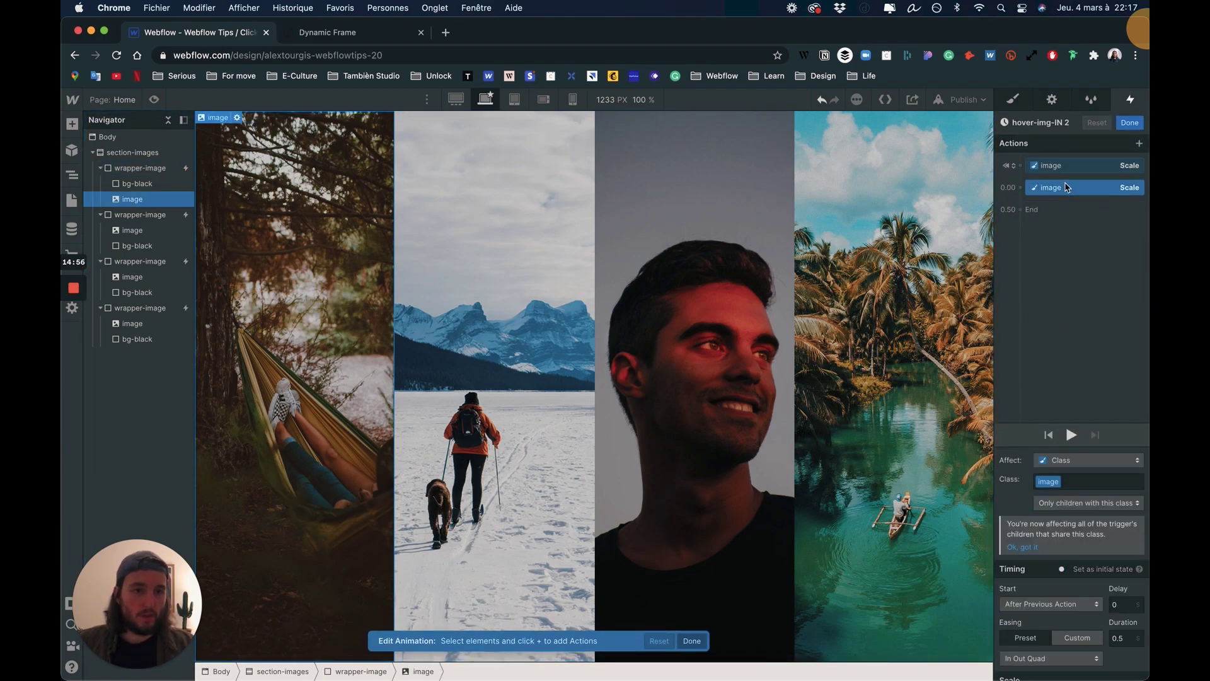
{"action": "key", "text": "BackSpace"}
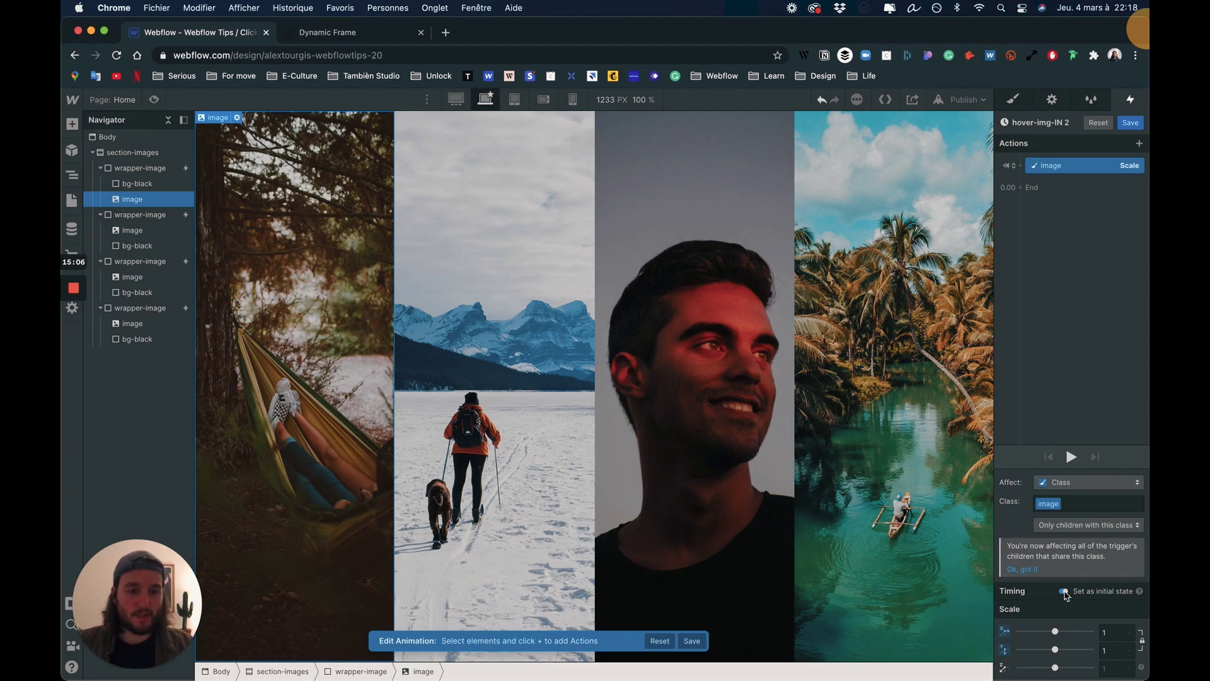
{"action": "left_click", "coordinate": [1065, 592]}
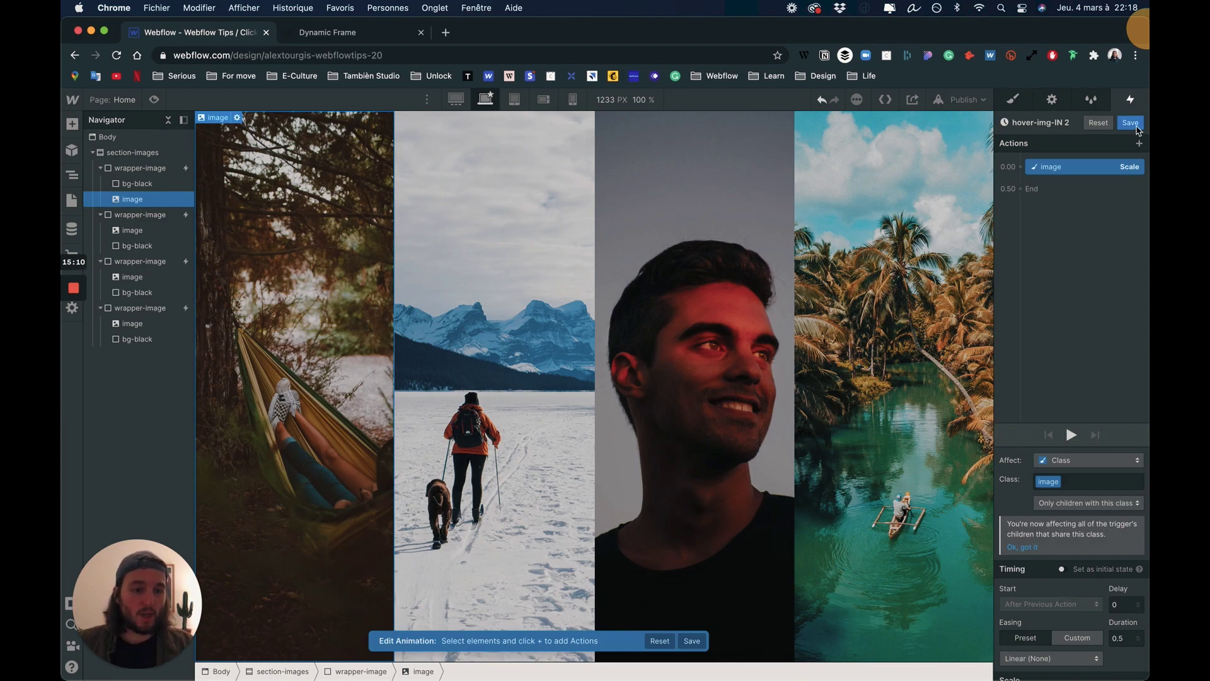
{"action": "left_click", "coordinate": [1137, 131]}
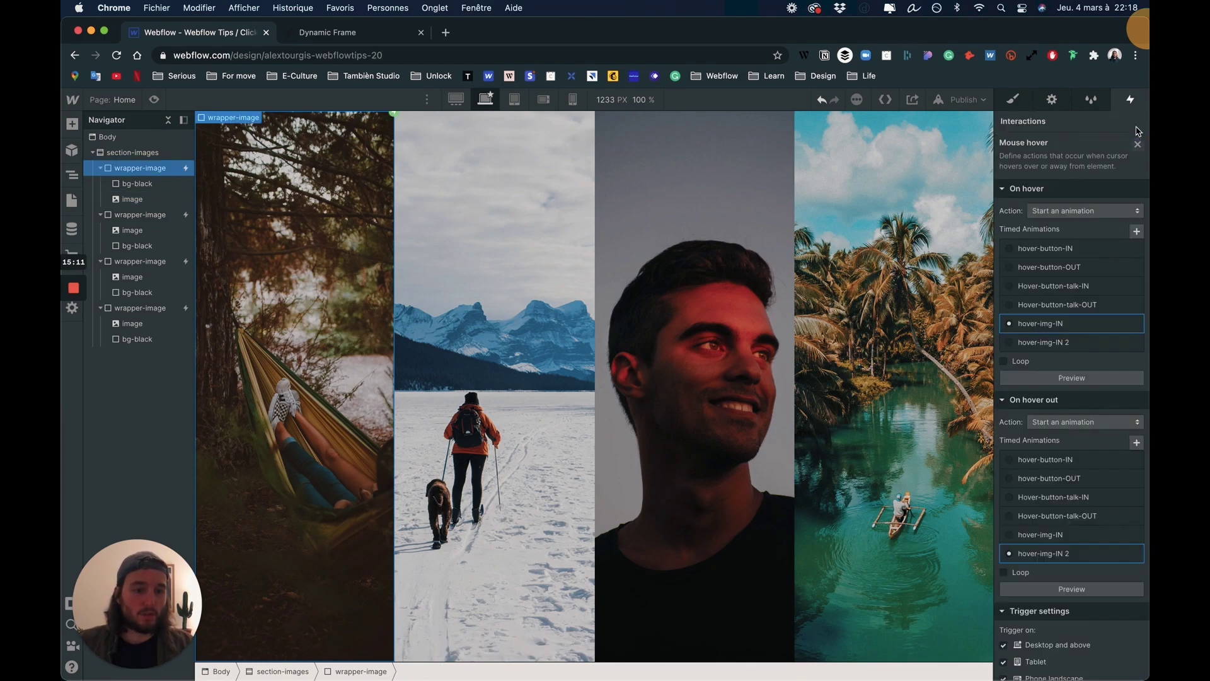
- Rename the duplicated hover-out animation as hover-img-OUT
{"action": "left_click", "coordinate": [1075, 563]}
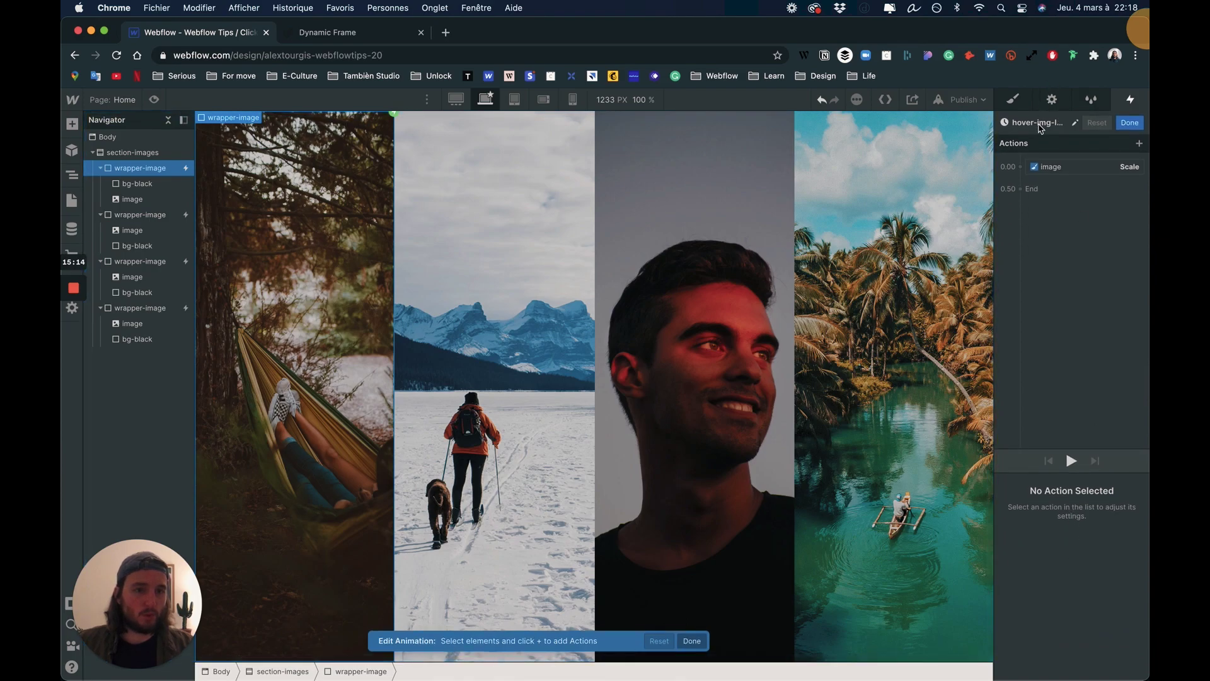
{"action": "left_click", "coordinate": [1040, 126]}
{"action": "key", "text": "Right"}
{"action": "key", "text": "BackSpace"}
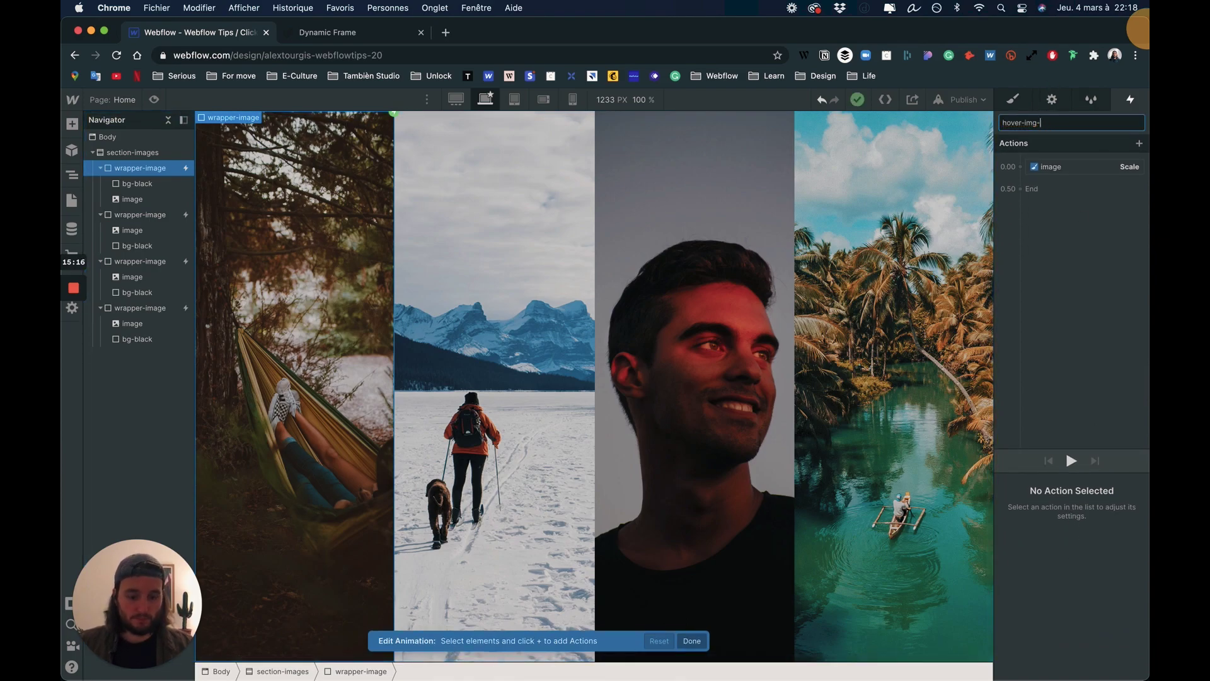
{"action": "type", "text": "OUT"}
{"action": "key", "text": "Return"}
- Set the hover-img-OUT Scale action's easing to In Out Quad, save the animation, and try it in the page preview
{"action": "left_click", "coordinate": [1072, 167]}
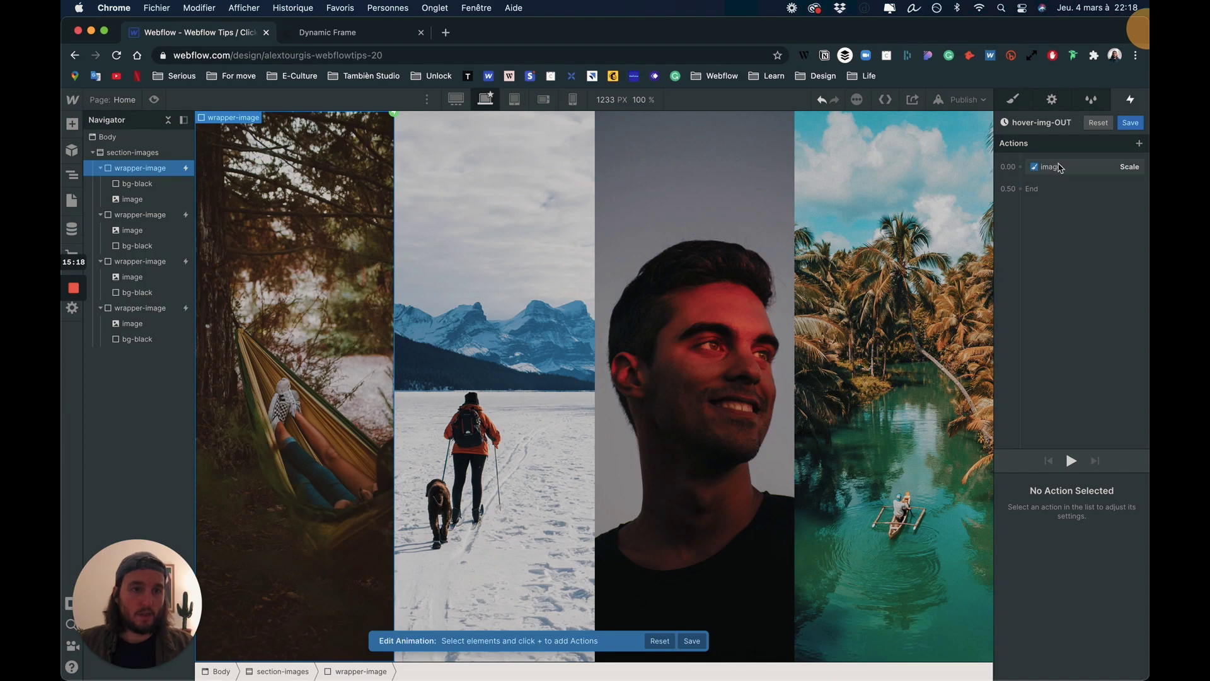
{"action": "left_click", "coordinate": [1123, 641]}
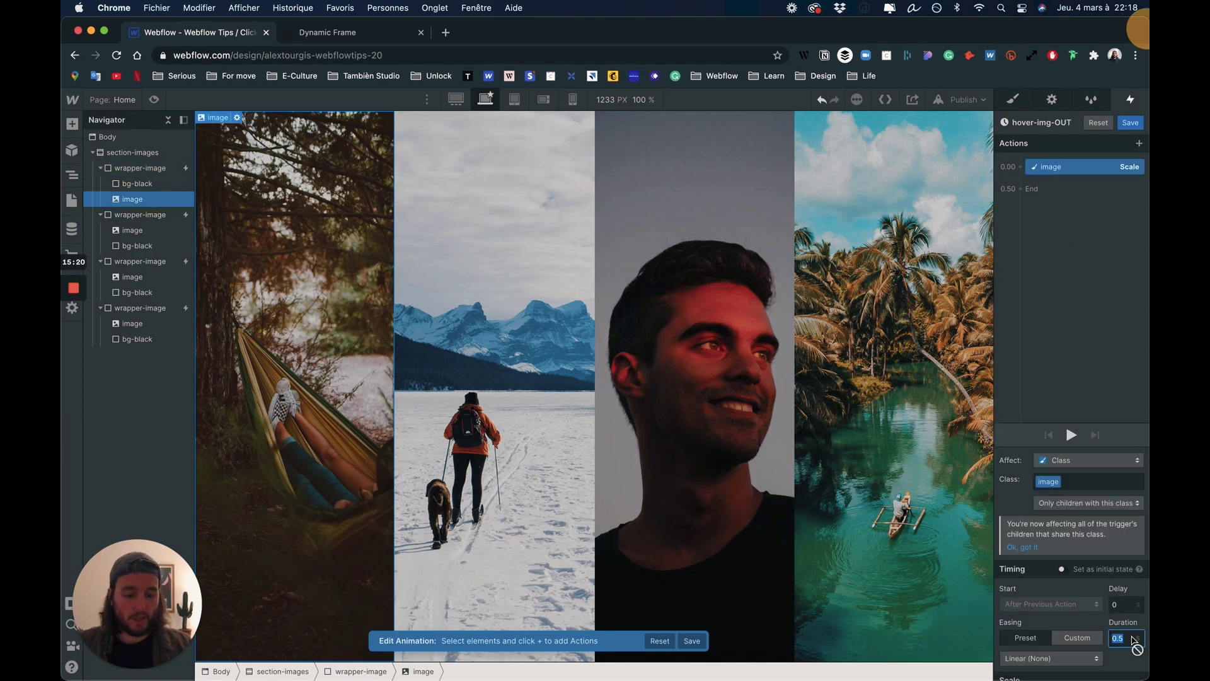
{"action": "scroll", "coordinate": [1121, 634], "scroll_direction": "down", "scroll_amount": 2}
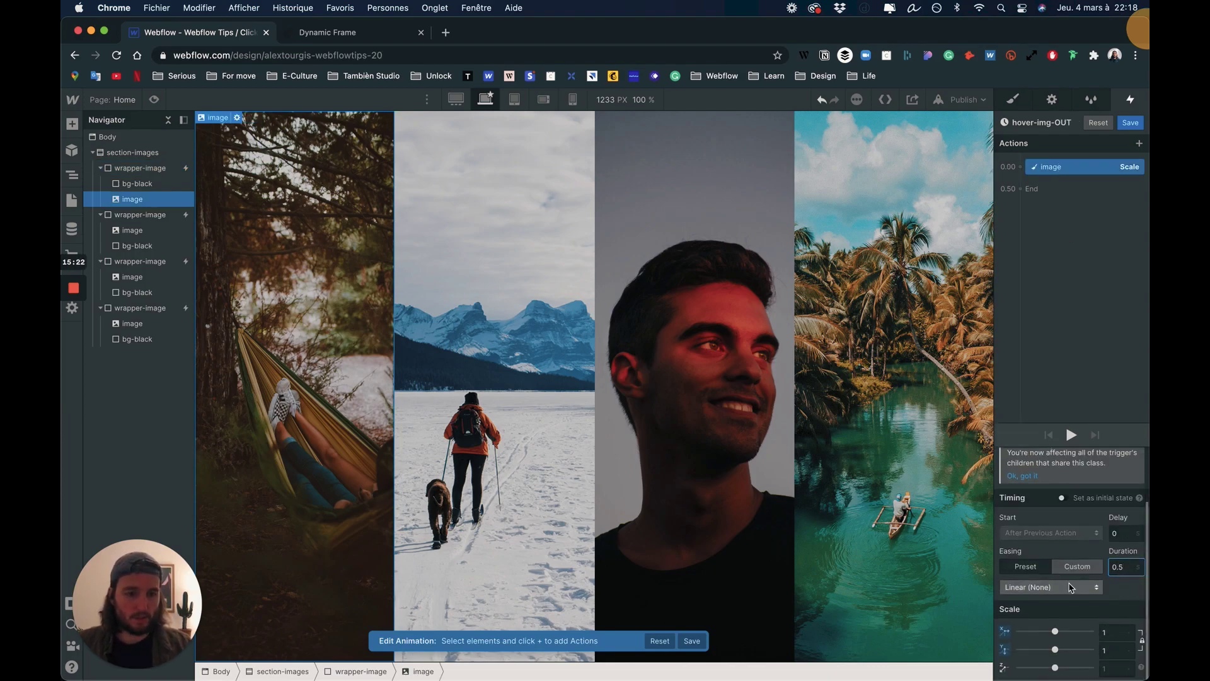
{"action": "left_click", "coordinate": [1051, 587]}
{"action": "left_click", "coordinate": [1051, 535]}
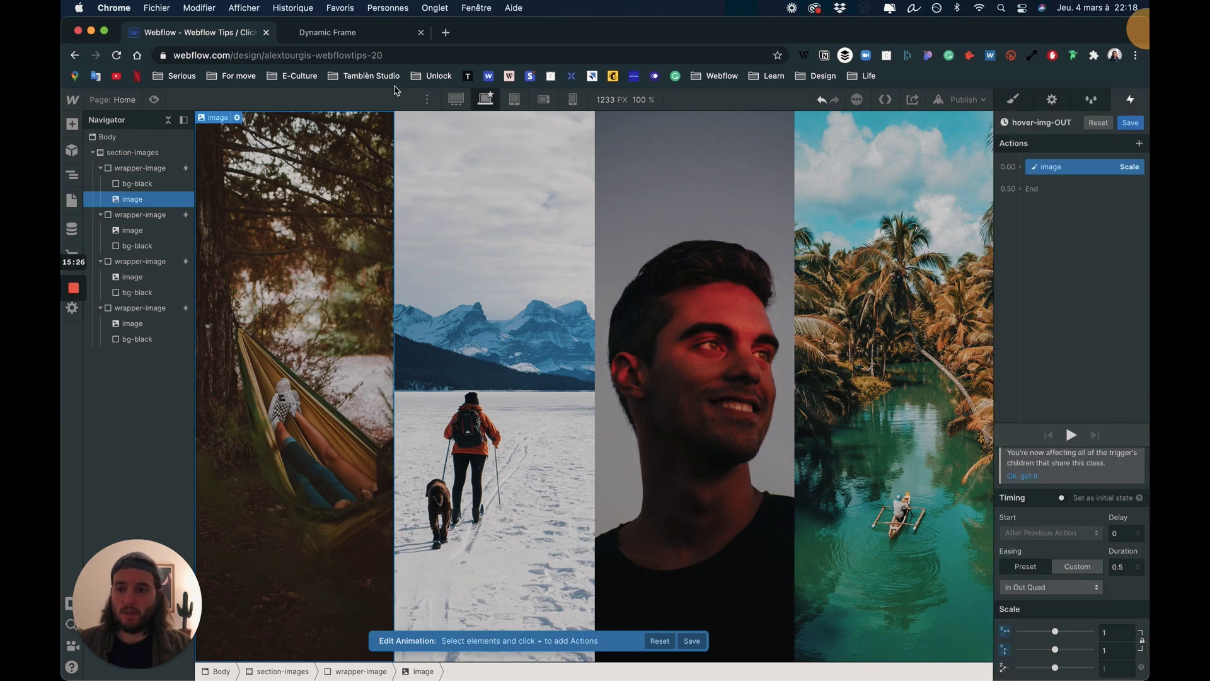
{"action": "left_click", "coordinate": [1130, 122]}
{"action": "left_click", "coordinate": [153, 99]}
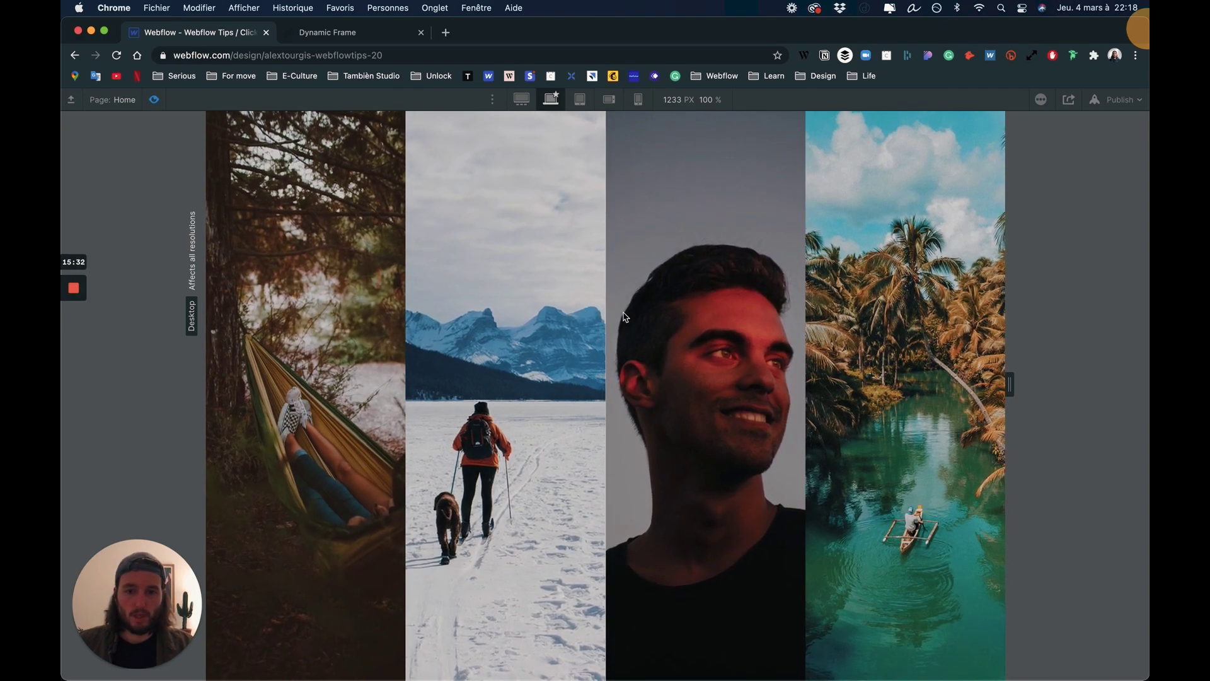
{"action": "left_click", "coordinate": [154, 100]}
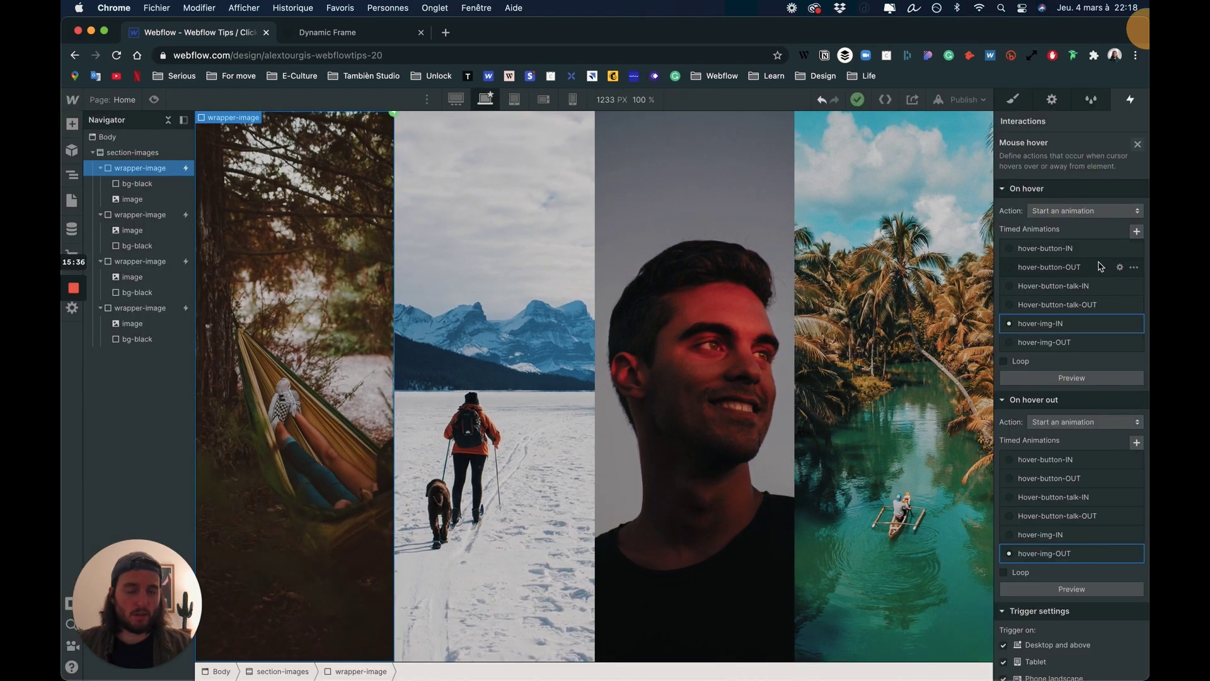
- Set the duration of the second Scale action in hover-img-IN to 0.6 seconds
{"action": "left_click", "coordinate": [1063, 326]}
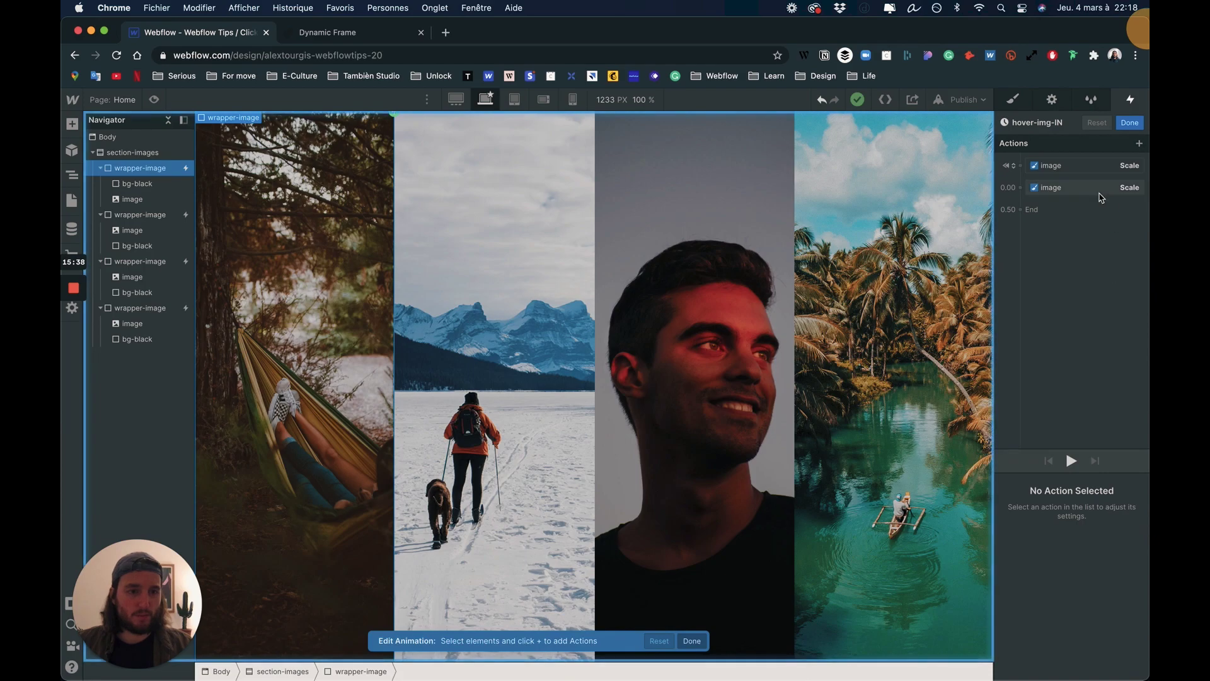
{"action": "left_click", "coordinate": [1099, 188]}
{"action": "left_click", "coordinate": [1130, 635]}
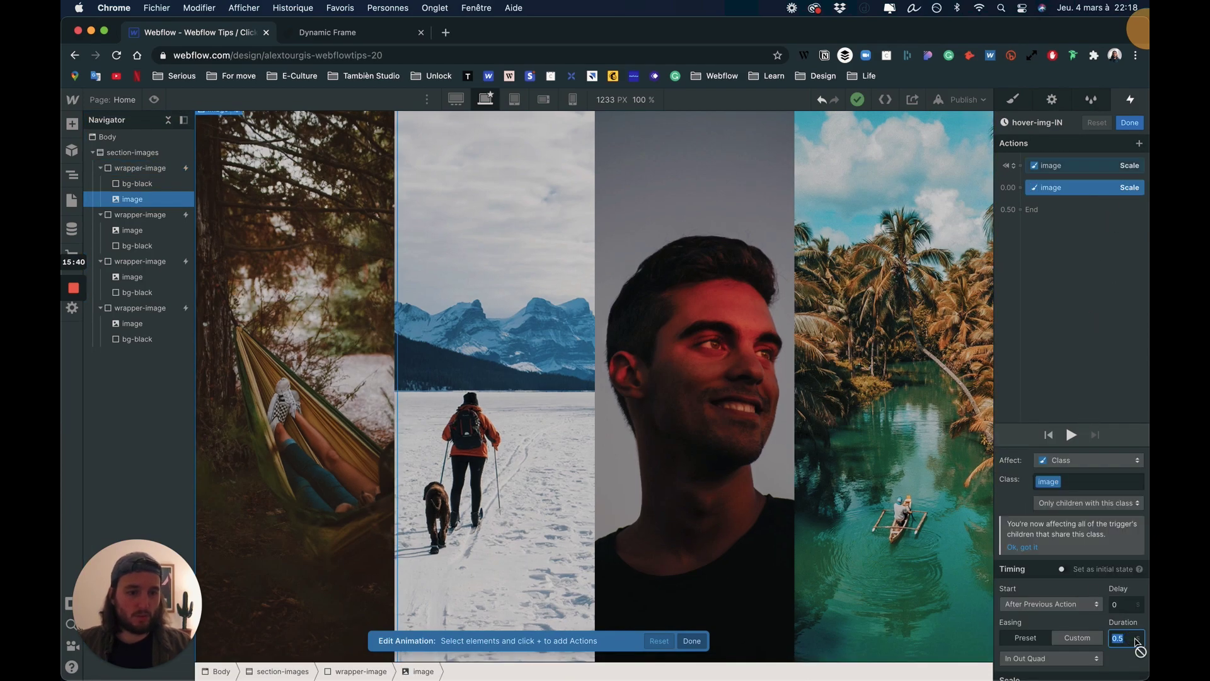
{"action": "type", "text": "6"}
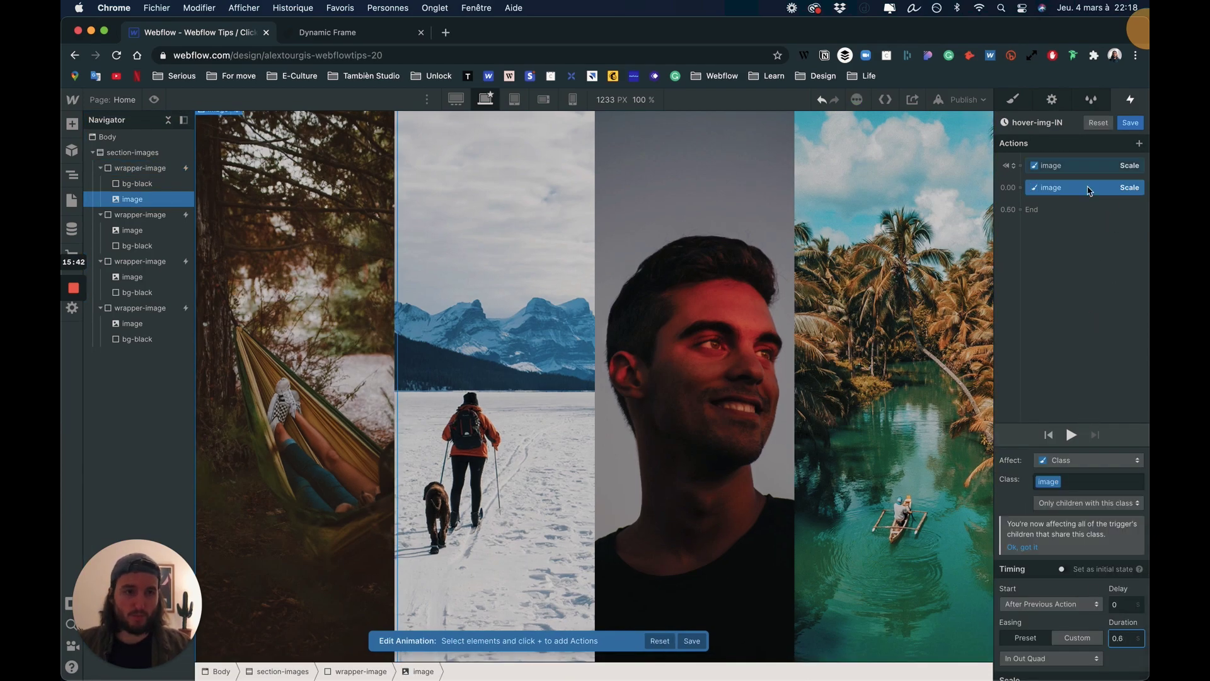
- Save the hover-img-IN changes, change the duration of the Scale action in hover-img-OUT, and finish editing that animation
{"action": "left_click", "coordinate": [1131, 122]}
{"action": "scroll", "coordinate": [1074, 559], "scroll_direction": "down", "scroll_amount": 1}
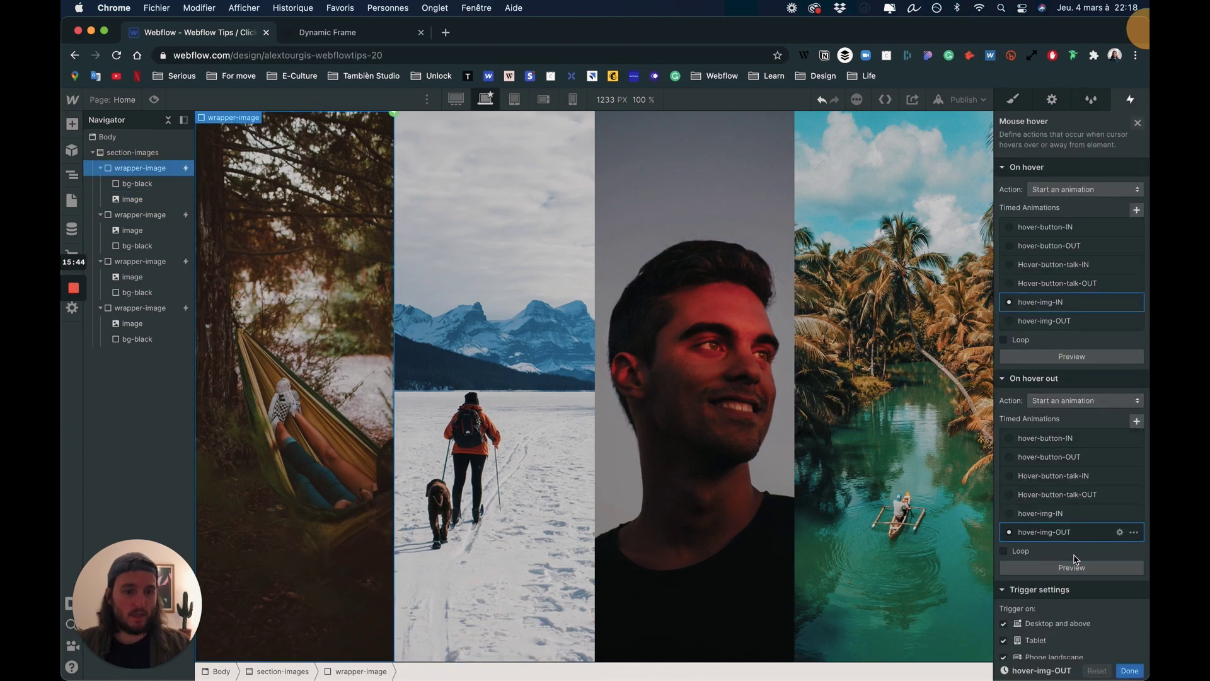
{"action": "left_click", "coordinate": [1120, 532]}
{"action": "left_click", "coordinate": [1084, 166]}
{"action": "left_click", "coordinate": [1128, 636]}
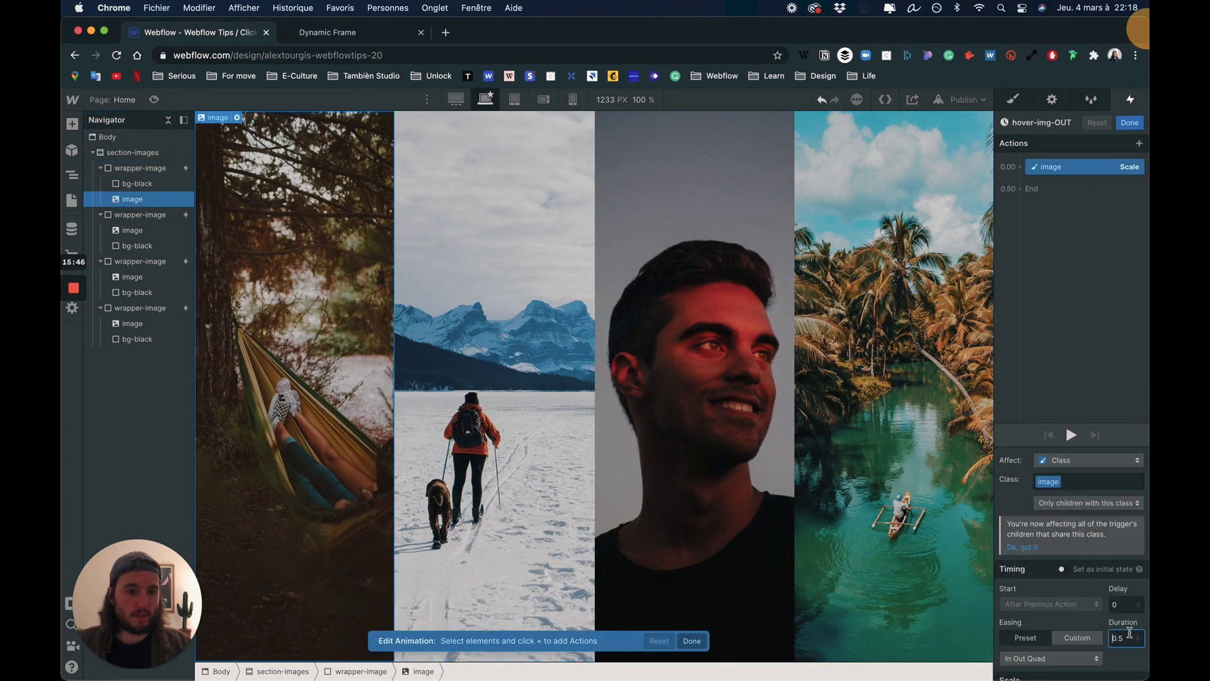
{"action": "type", "text": "3"}
{"action": "left_click", "coordinate": [1129, 122]}
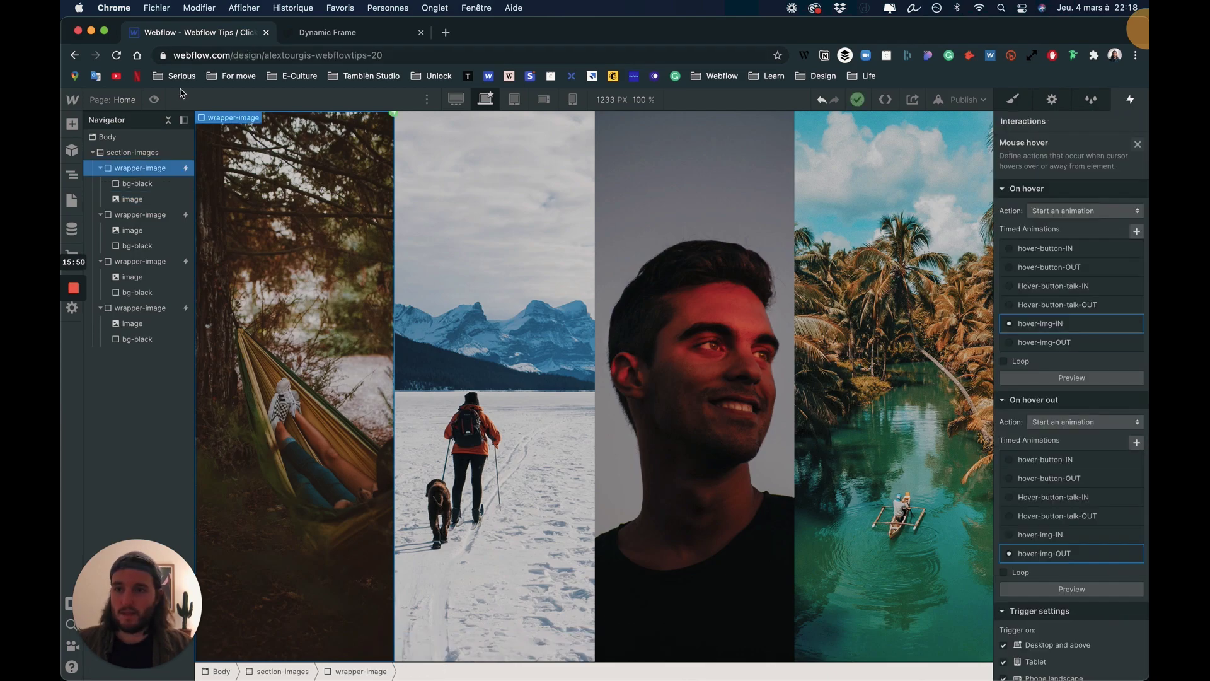
- Try the image hover animations in the page preview and compare them with the Dynamic Frame site
{"action": "left_click", "coordinate": [154, 100]}
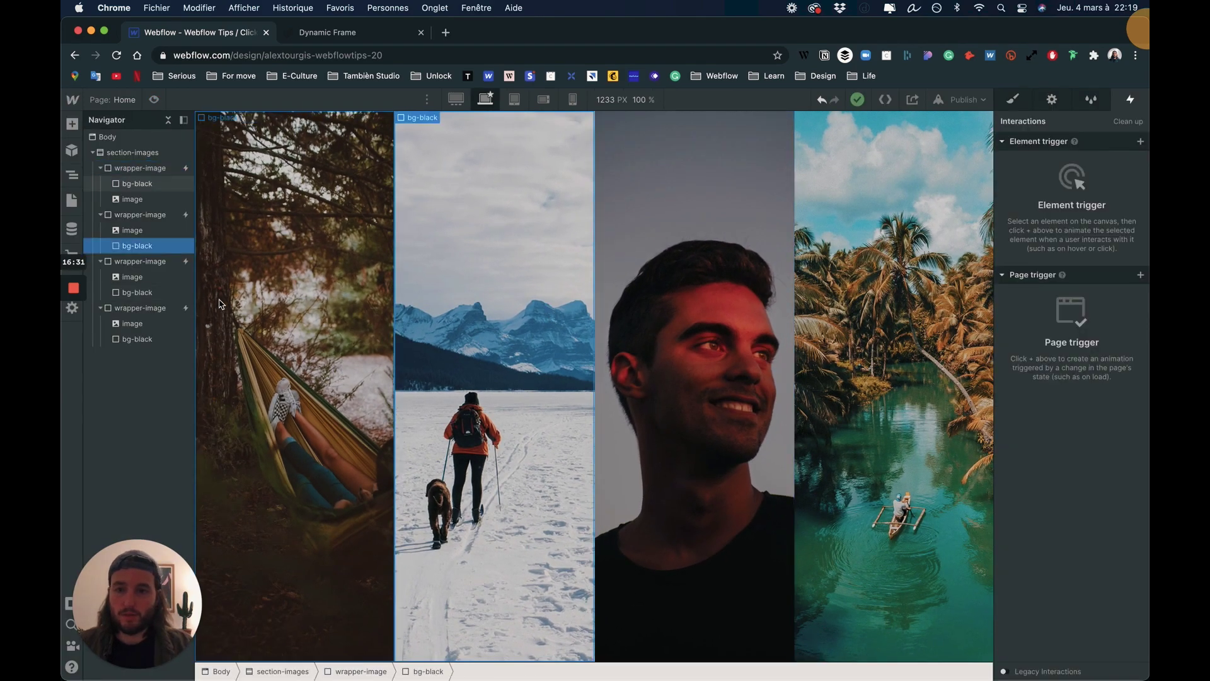
{"action": "key", "text": "super+shift+p"}
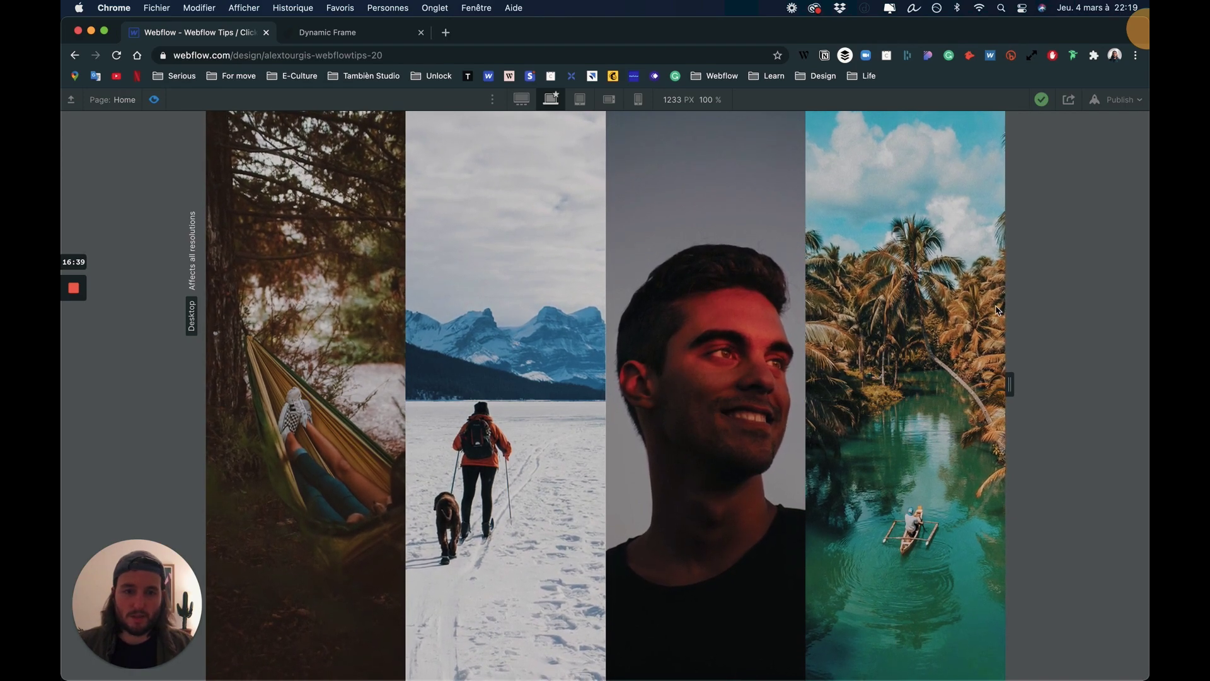
{"action": "left_click", "coordinate": [363, 33]}
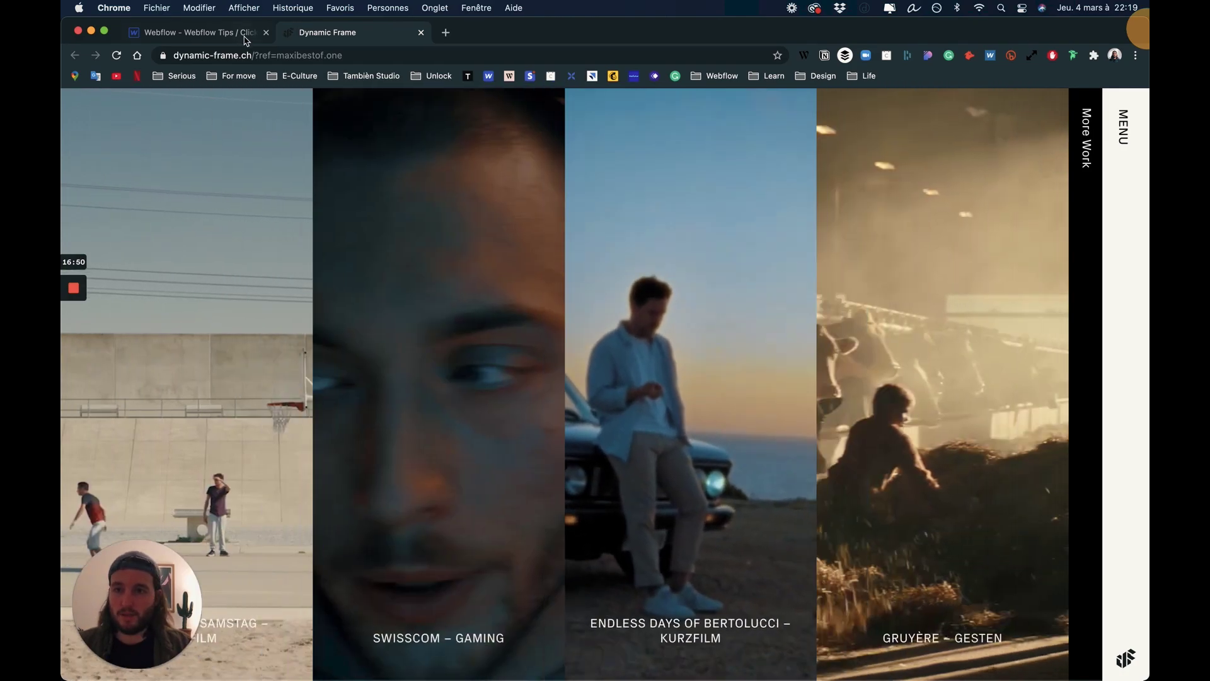
{"action": "left_click", "coordinate": [247, 33]}
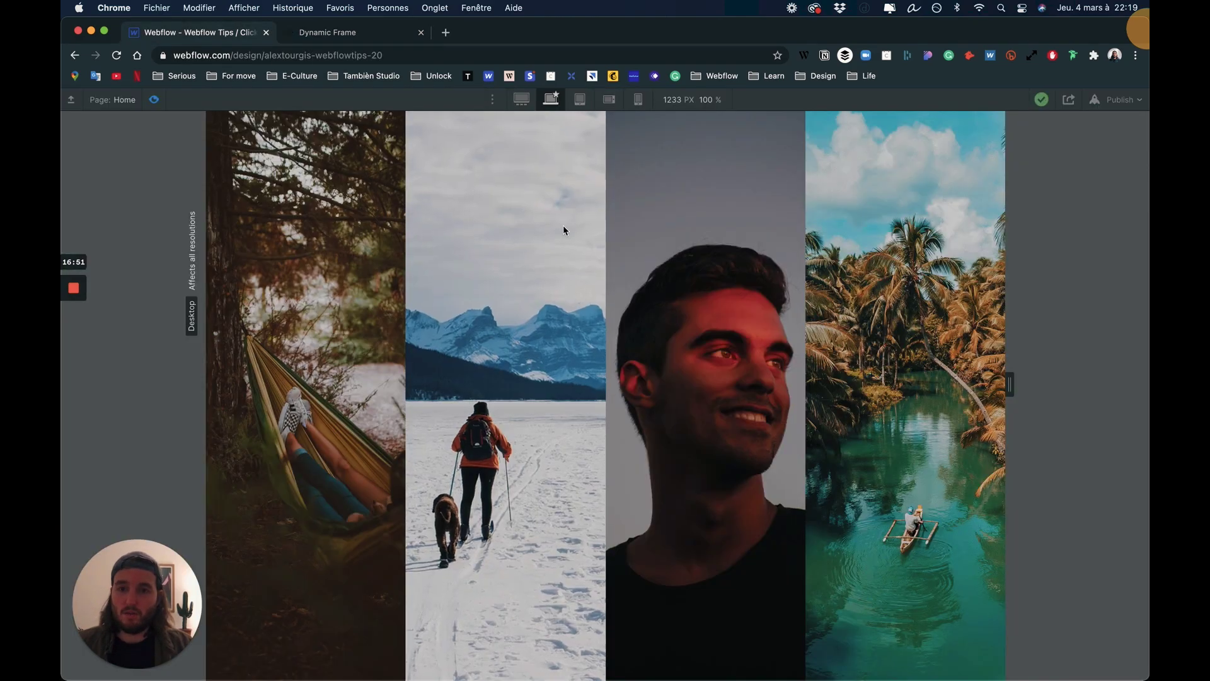
{"action": "left_click", "coordinate": [153, 100]}
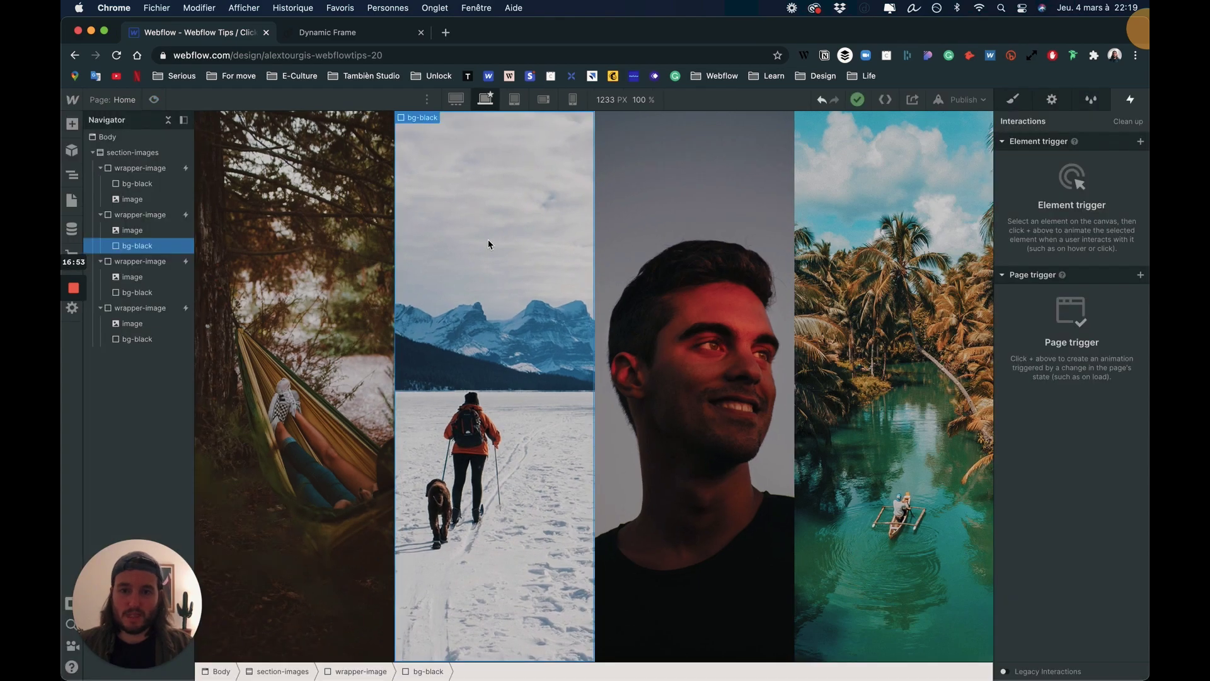
- Set the Body element's cursor to ew-resize and check it in the page preview
{"action": "left_click", "coordinate": [110, 140]}
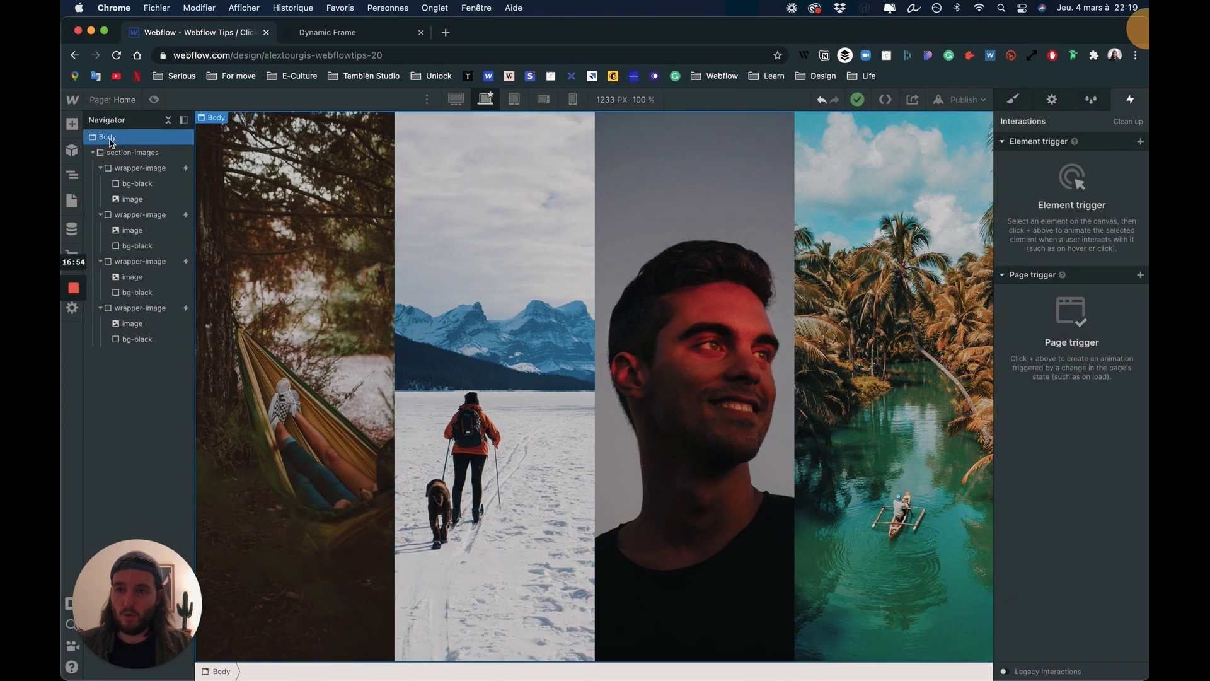
{"action": "left_click", "coordinate": [1021, 99]}
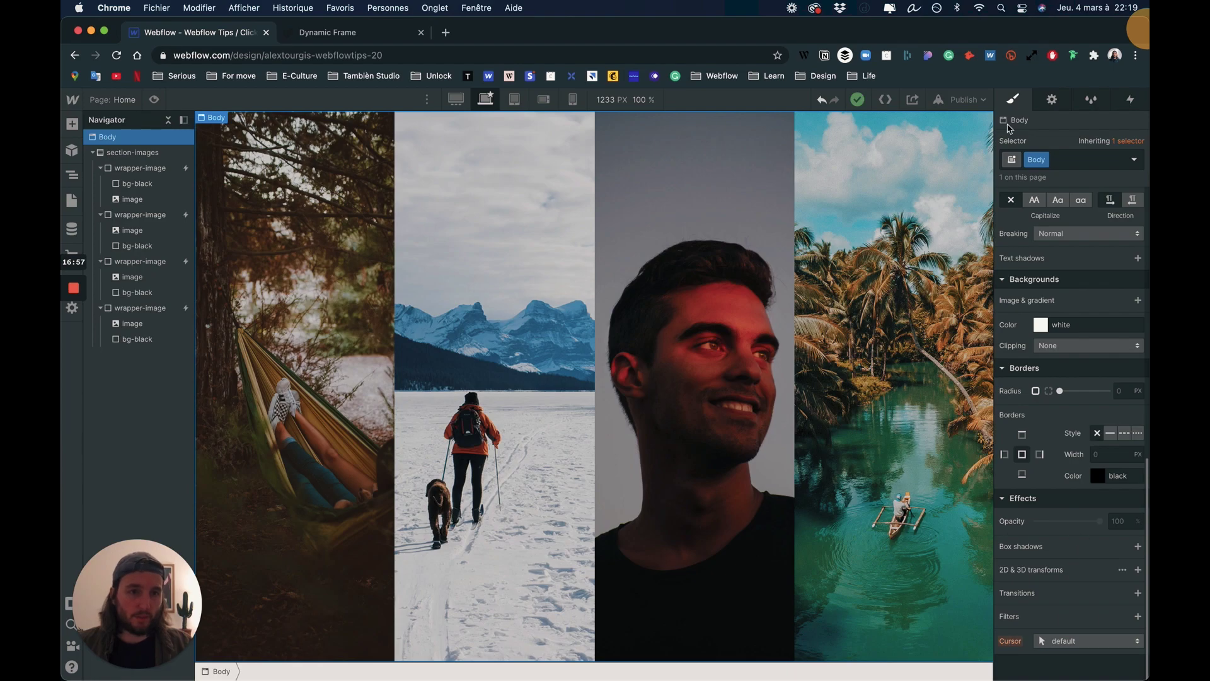
{"action": "left_click", "coordinate": [1076, 641]}
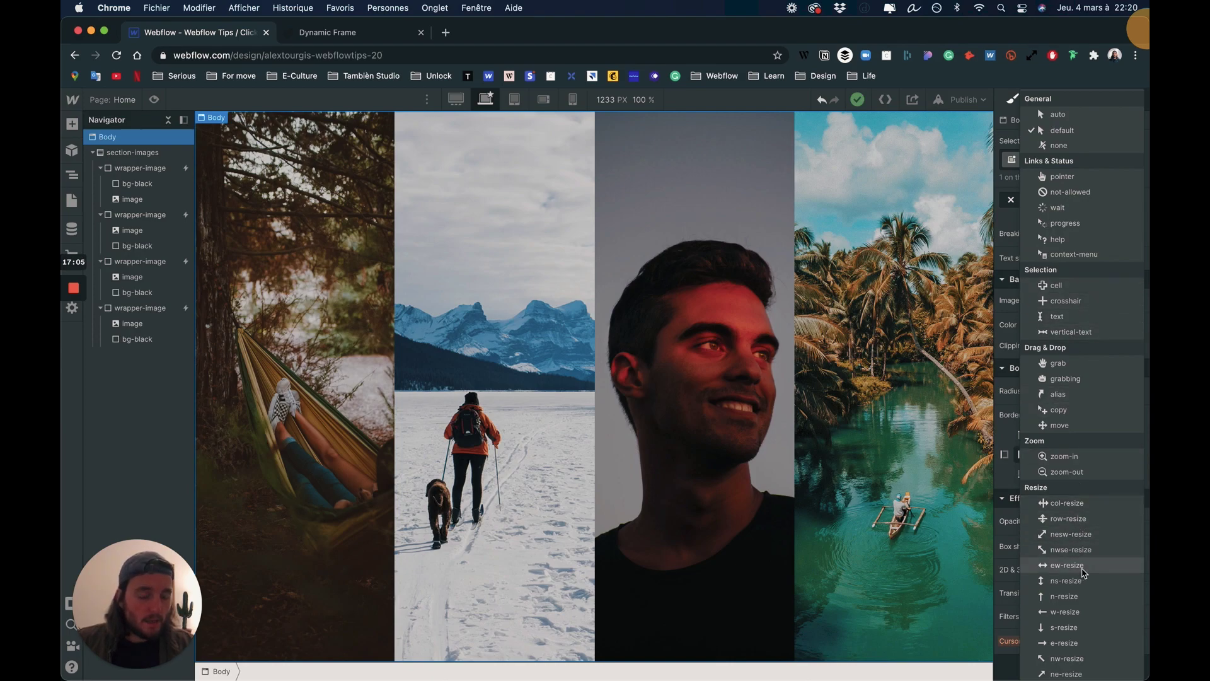
{"action": "left_click", "coordinate": [1084, 571]}
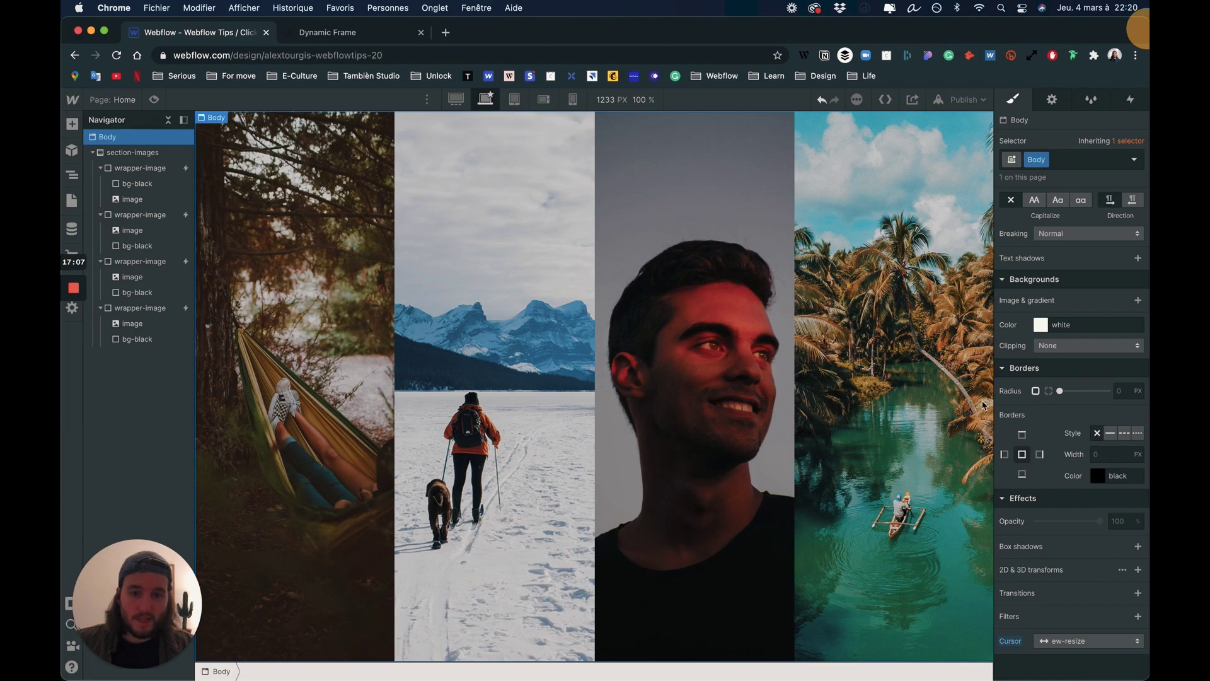
{"action": "left_click", "coordinate": [154, 99]}
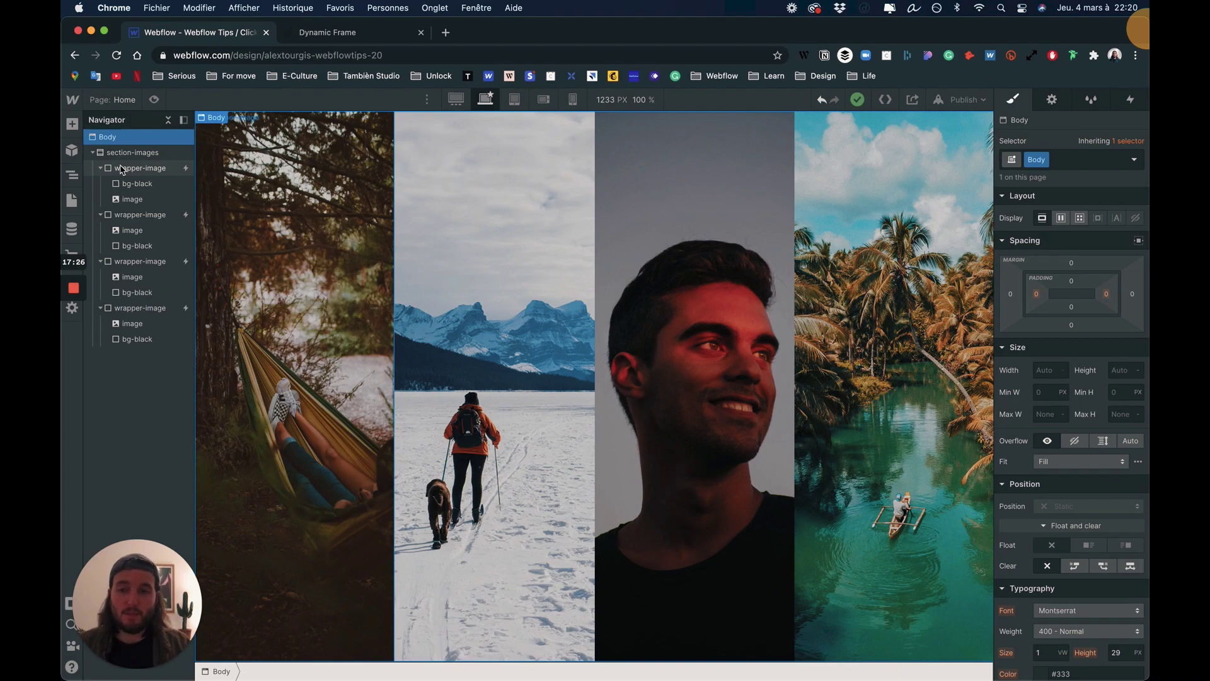
- Switch to the Dynamic Frame site and examine how its first and last columns expand and collapse on click
{"action": "left_click", "coordinate": [334, 257]}
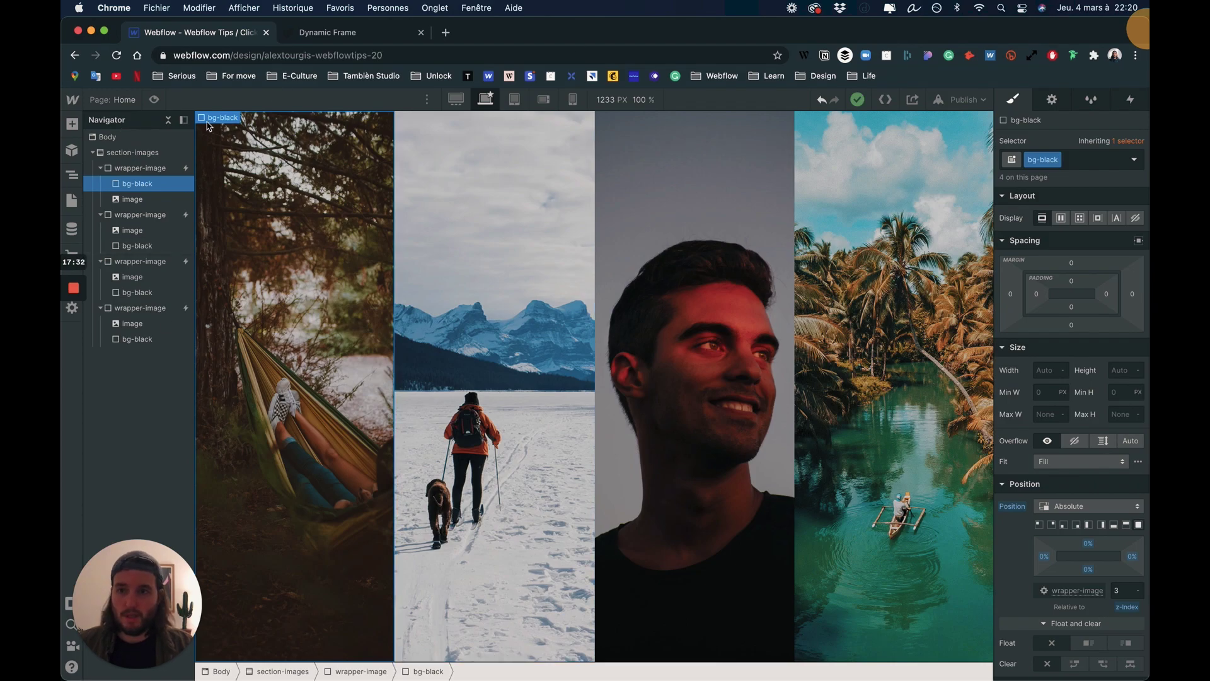
{"action": "left_click", "coordinate": [327, 32]}
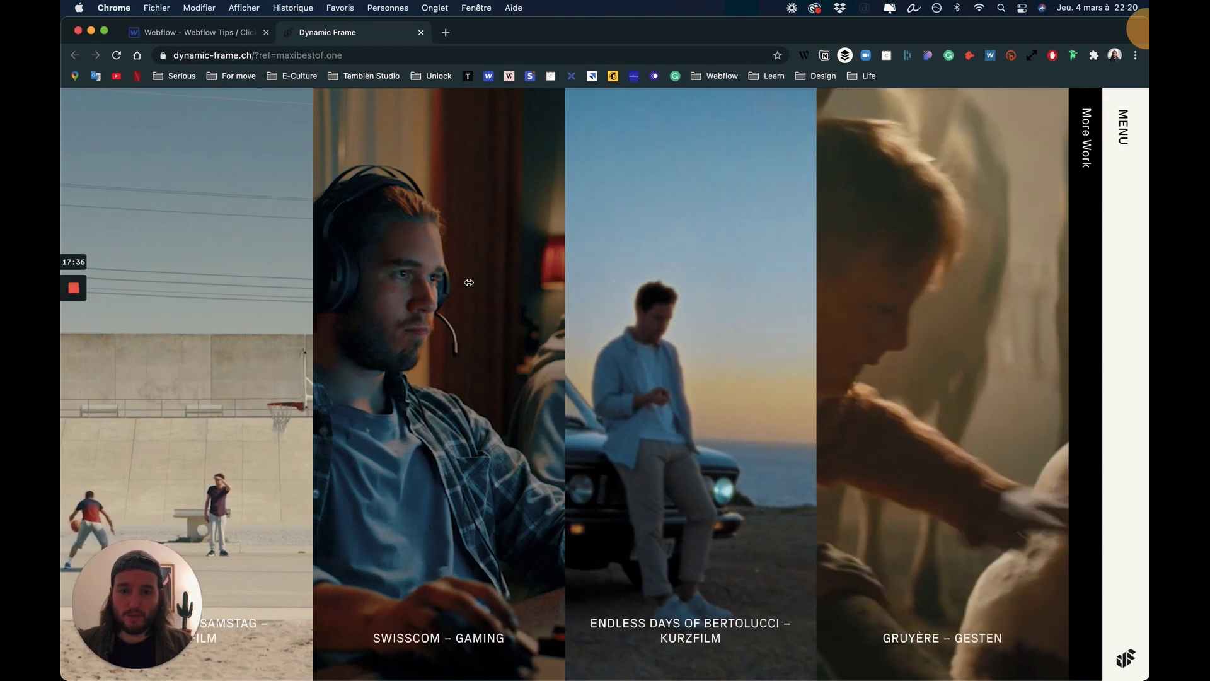
{"action": "left_click", "coordinate": [241, 275]}
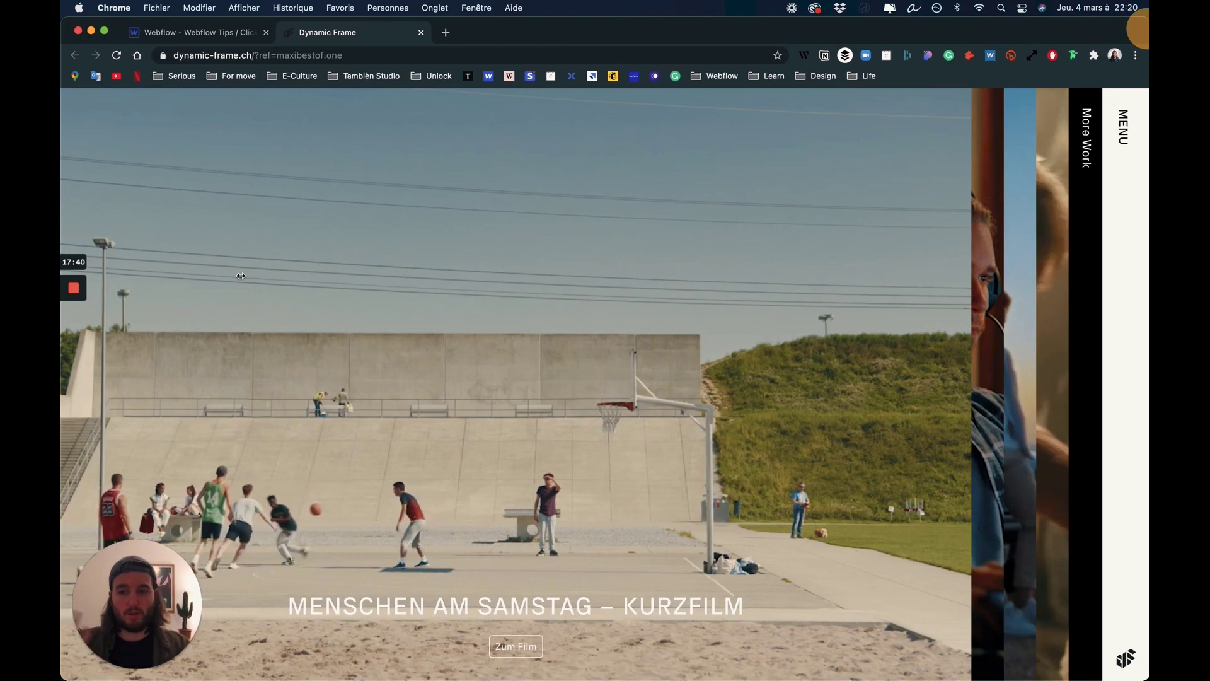
{"action": "left_click", "coordinate": [875, 292]}
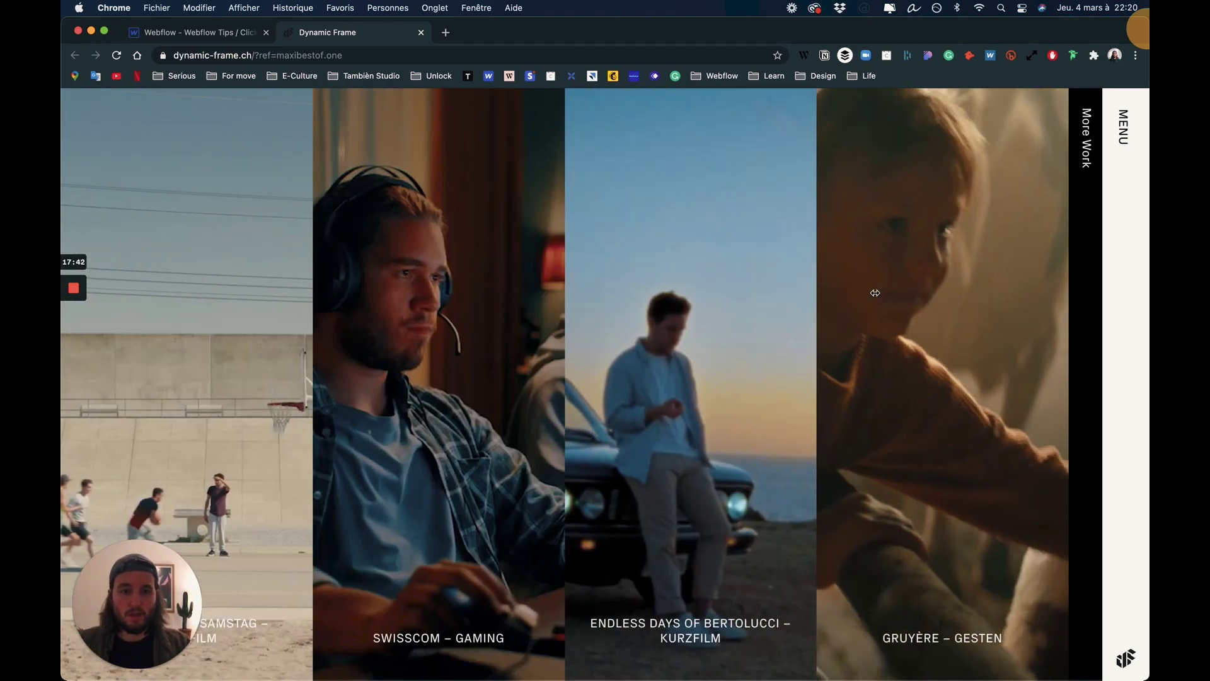
{"action": "left_click", "coordinate": [875, 293]}
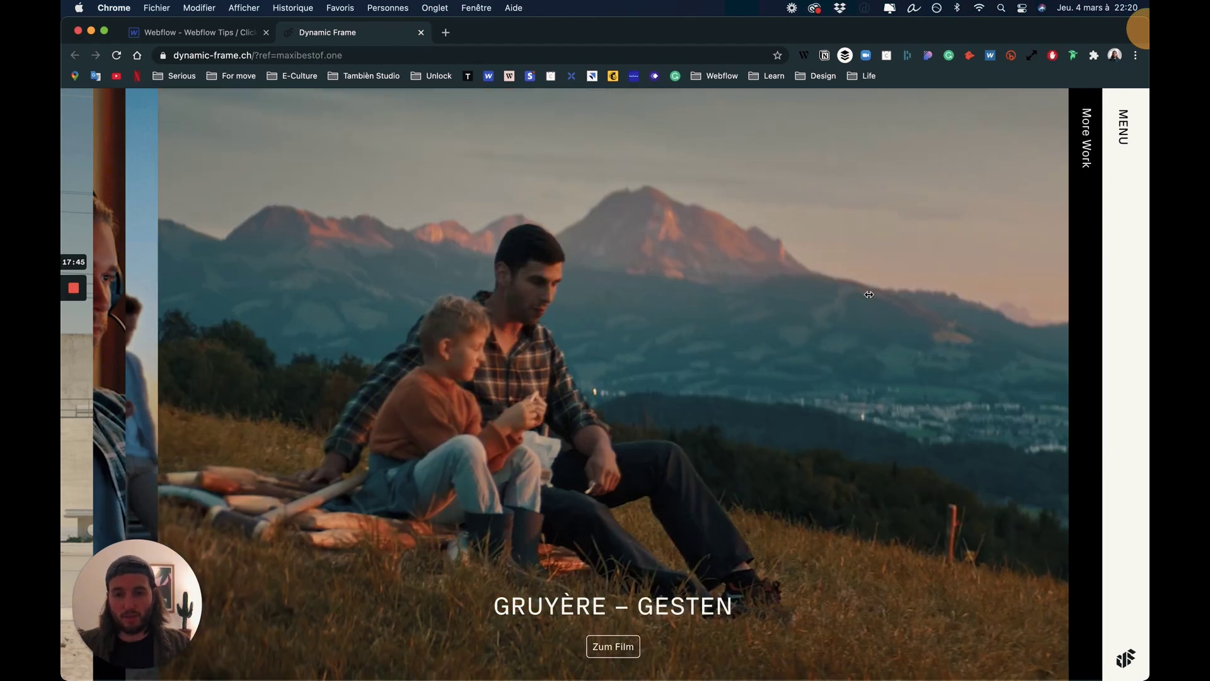
{"action": "left_click", "coordinate": [873, 294]}
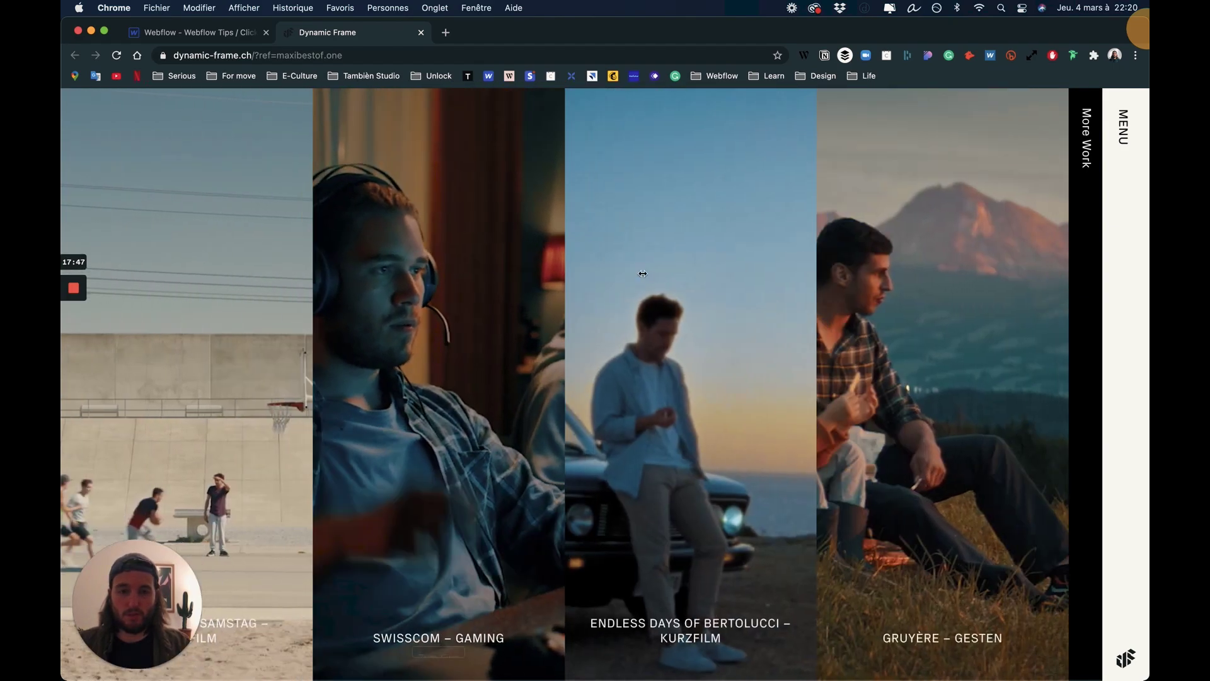
{"action": "mouse_move", "coordinate": [686, 271]}
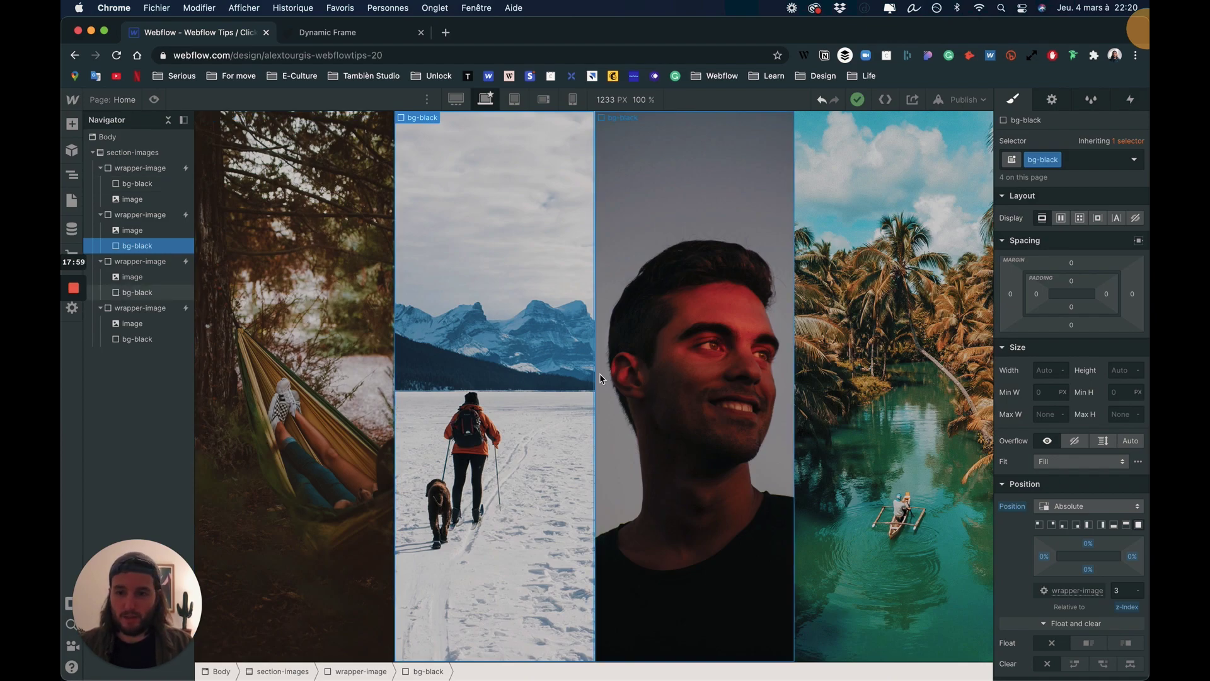
- Set the transform origin of the first wrapper-image (combo class left) to the middle of its left edge
{"action": "left_click", "coordinate": [143, 182]}
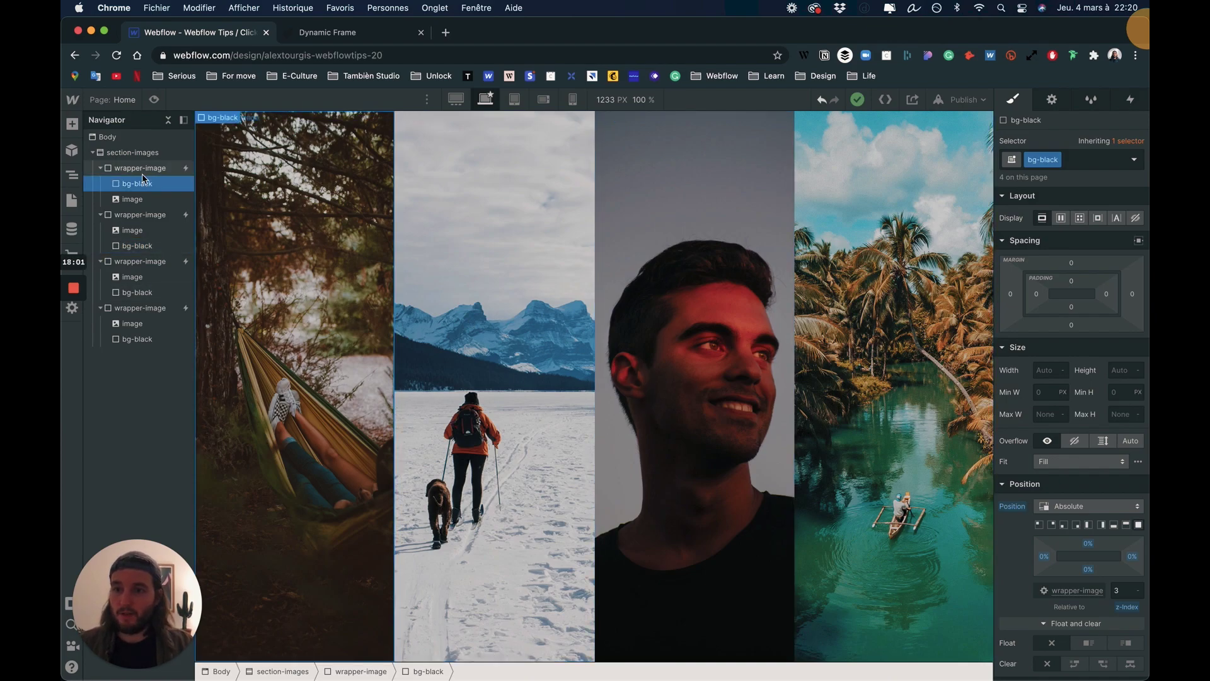
{"action": "left_click", "coordinate": [150, 171]}
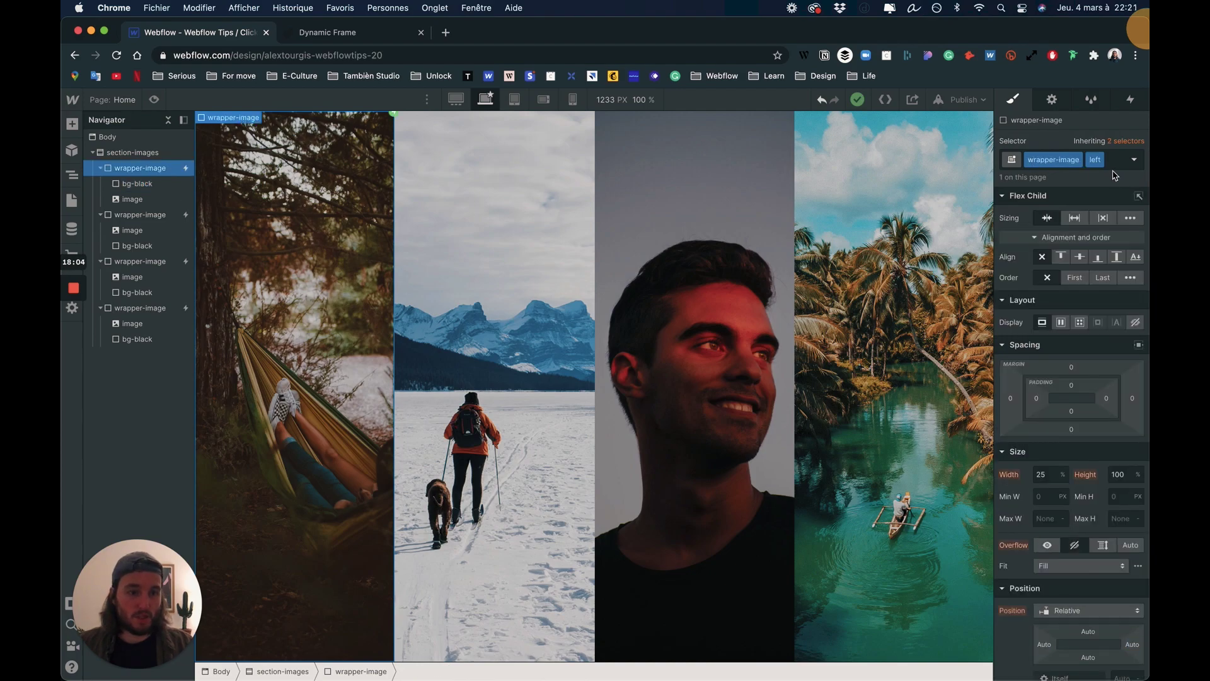
{"action": "scroll", "coordinate": [1082, 469], "scroll_direction": "down", "scroll_amount": 10}
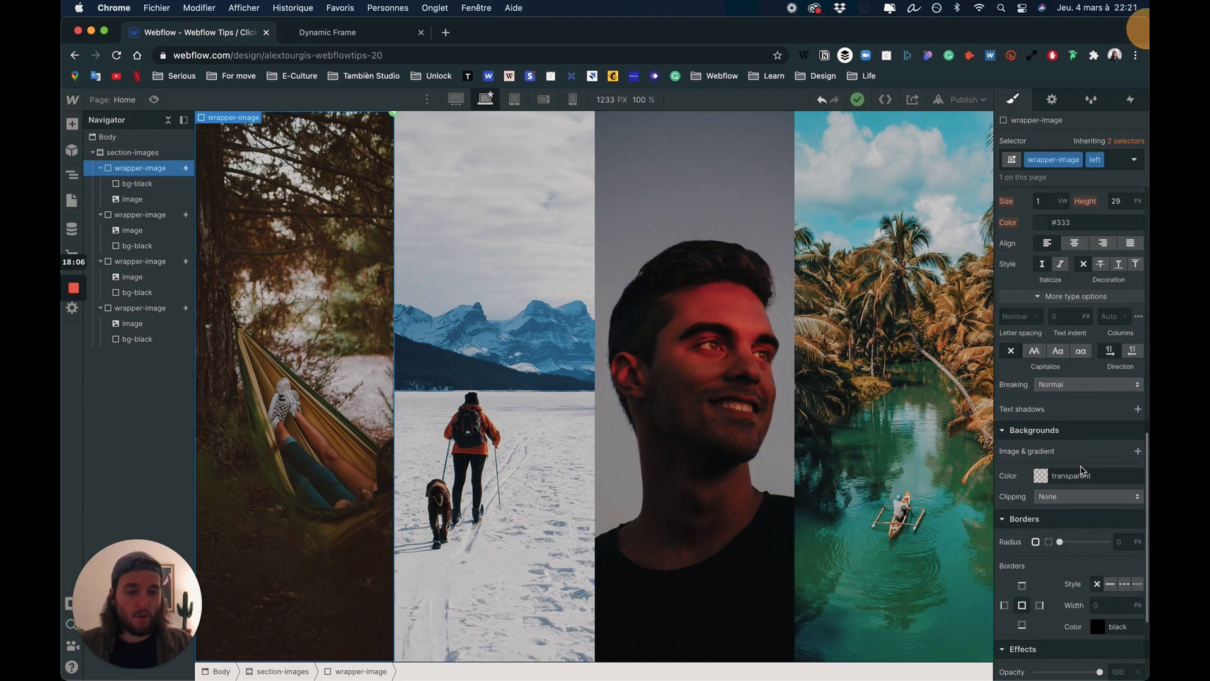
{"action": "scroll", "coordinate": [1113, 421], "scroll_direction": "down", "scroll_amount": 1}
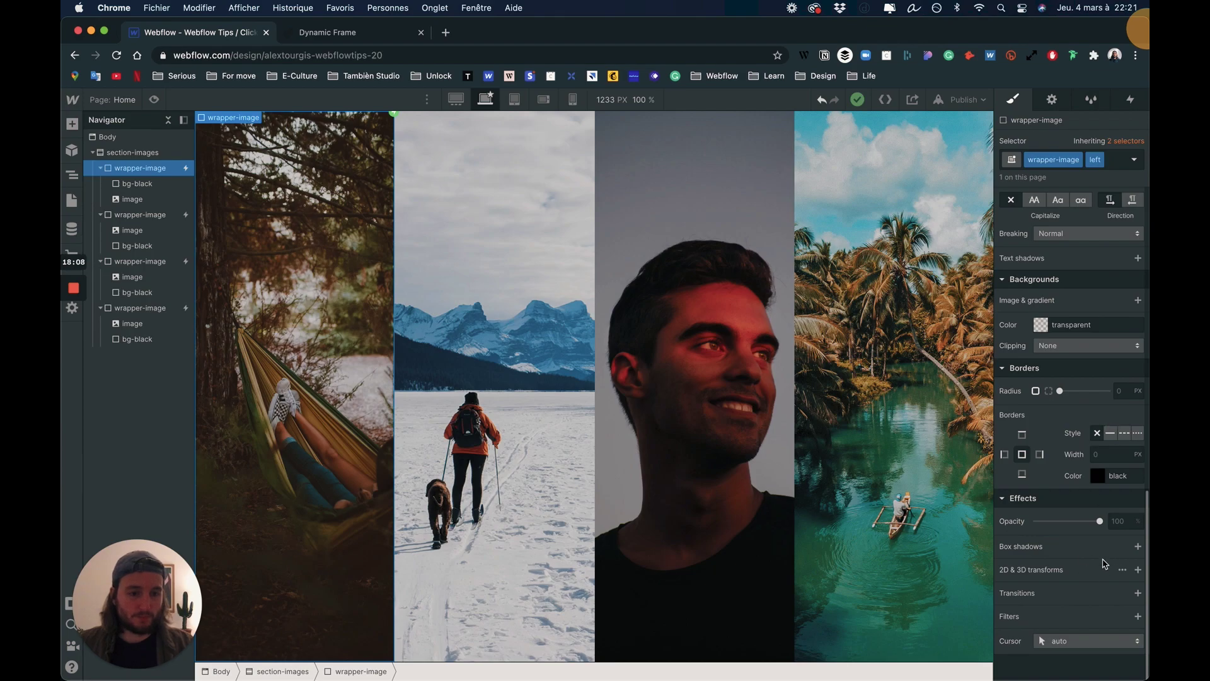
{"action": "left_click", "coordinate": [1123, 571]}
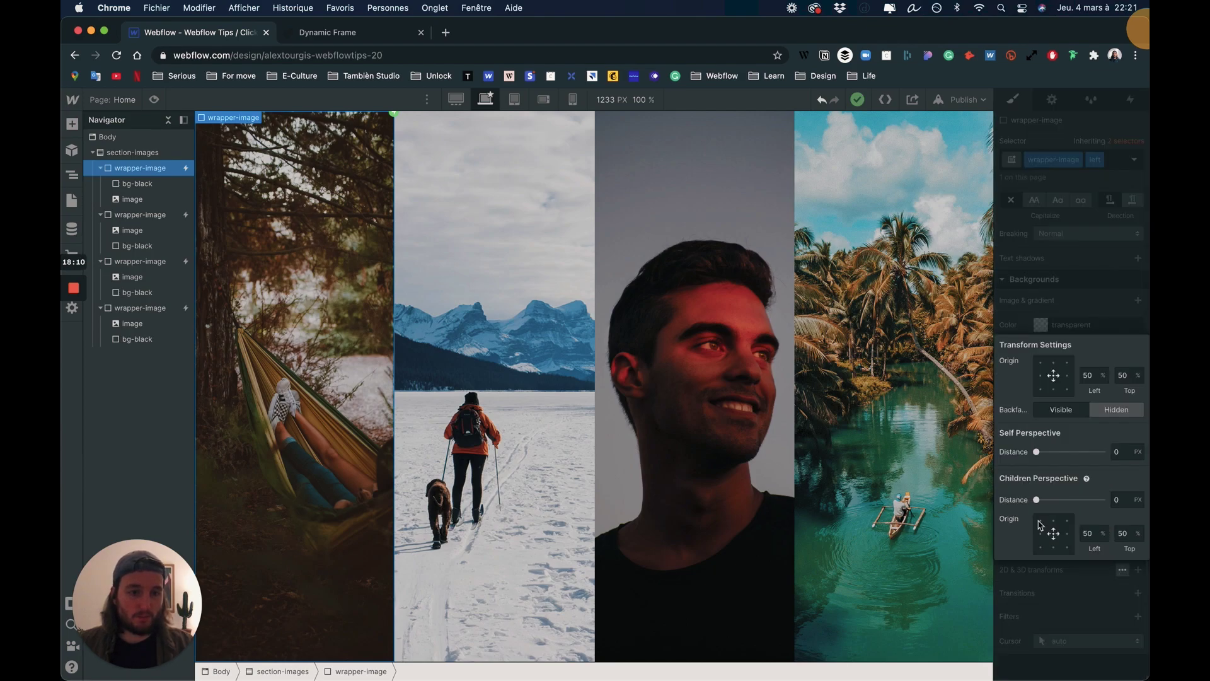
{"action": "left_click", "coordinate": [1041, 375]}
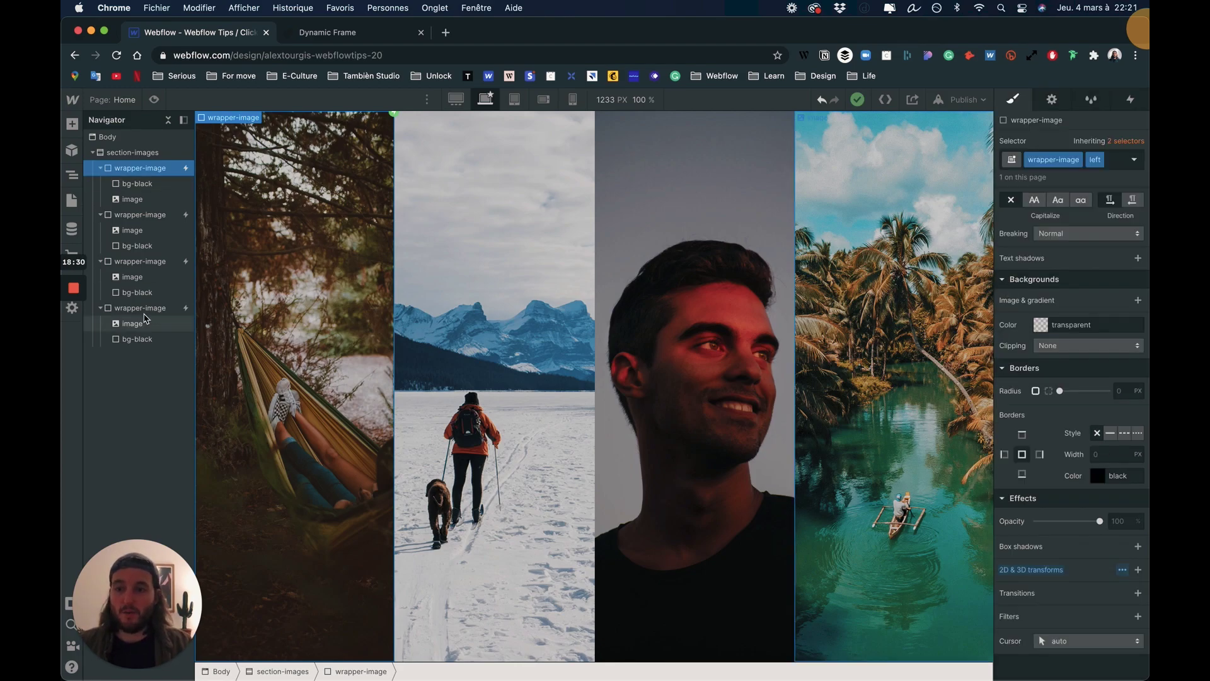
- Set the transform origin of the fourth wrapper-image (combo class right) to 100% left and 50% top
{"action": "left_click", "coordinate": [832, 334]}
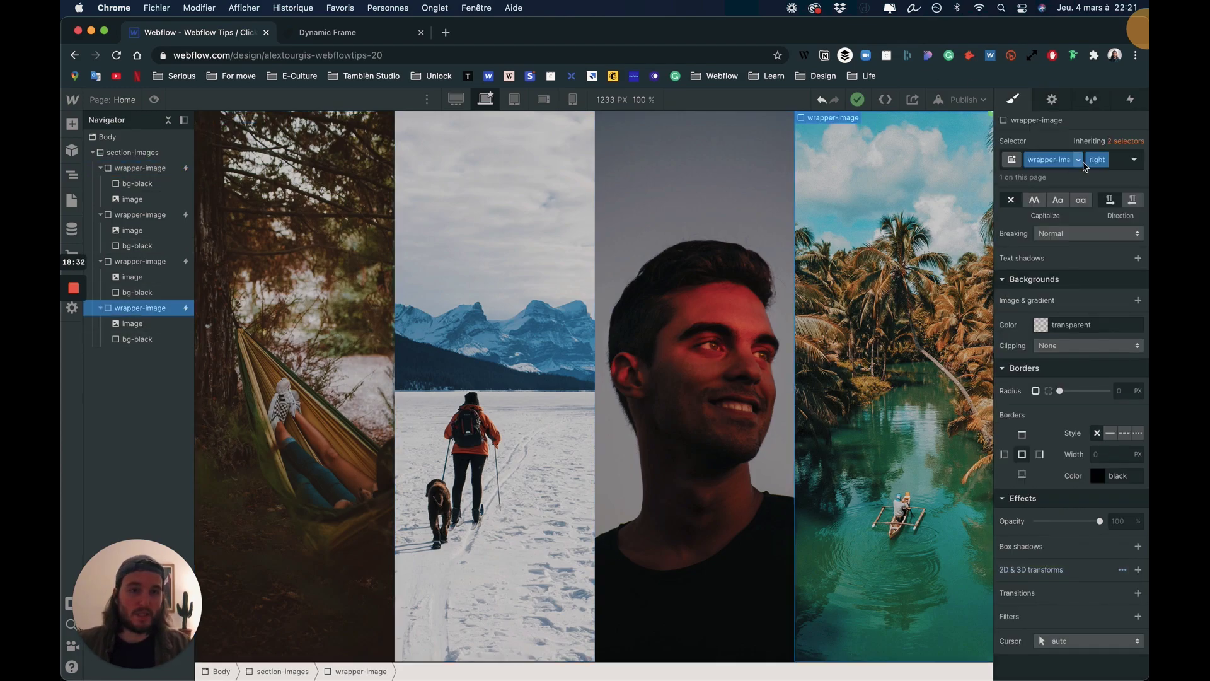
{"action": "left_click", "coordinate": [1122, 569]}
{"action": "left_click", "coordinate": [1069, 376]}
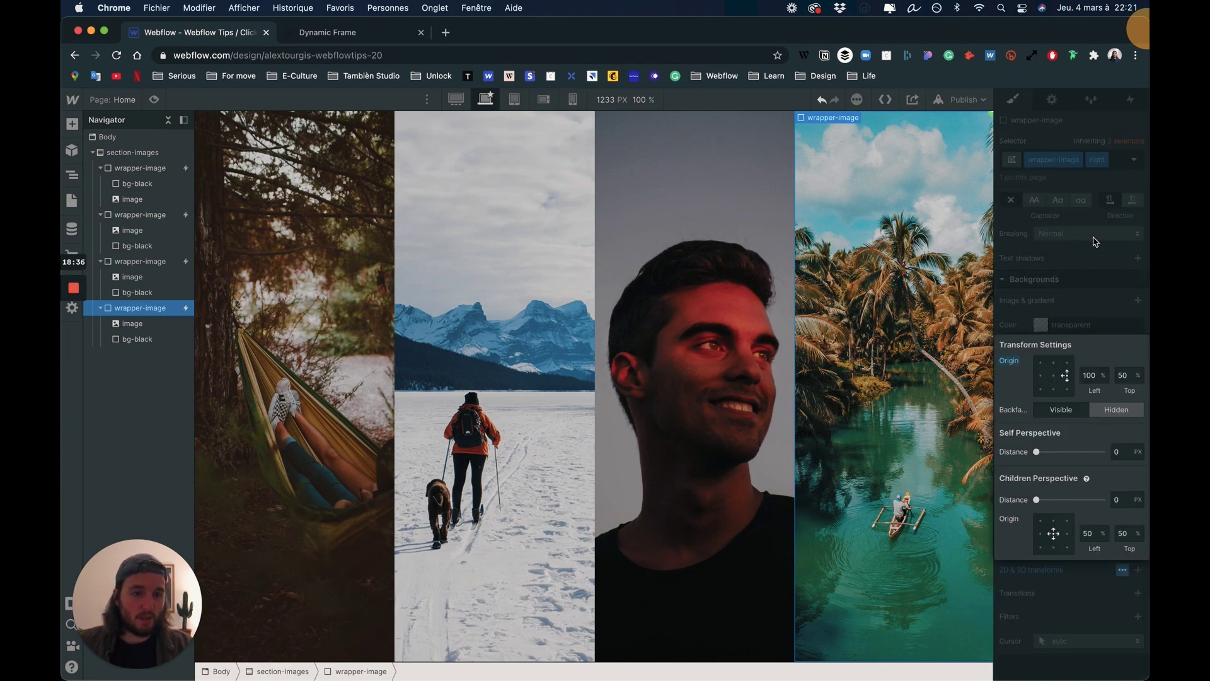
{"action": "left_click", "coordinate": [1095, 246]}
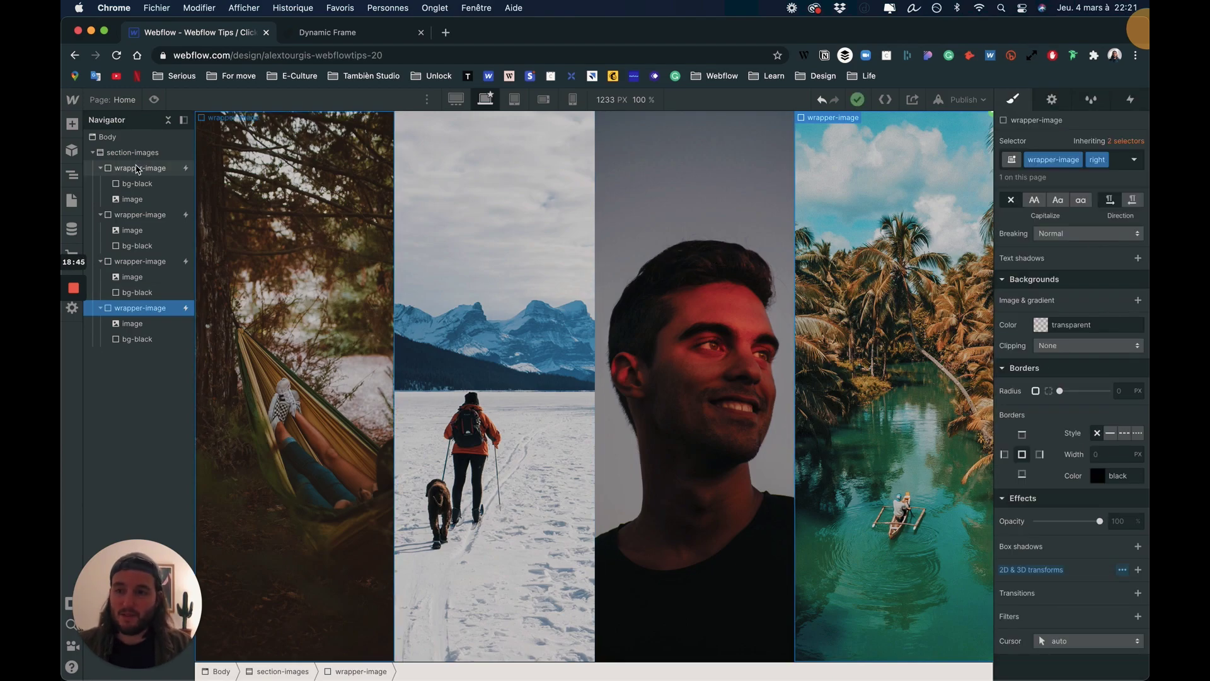
- Add a Mouse click (tap) element trigger to the first wrapper-image and apply it to the wrapper-image left class
{"action": "left_click", "coordinate": [138, 168]}
{"action": "left_click", "coordinate": [1131, 100]}
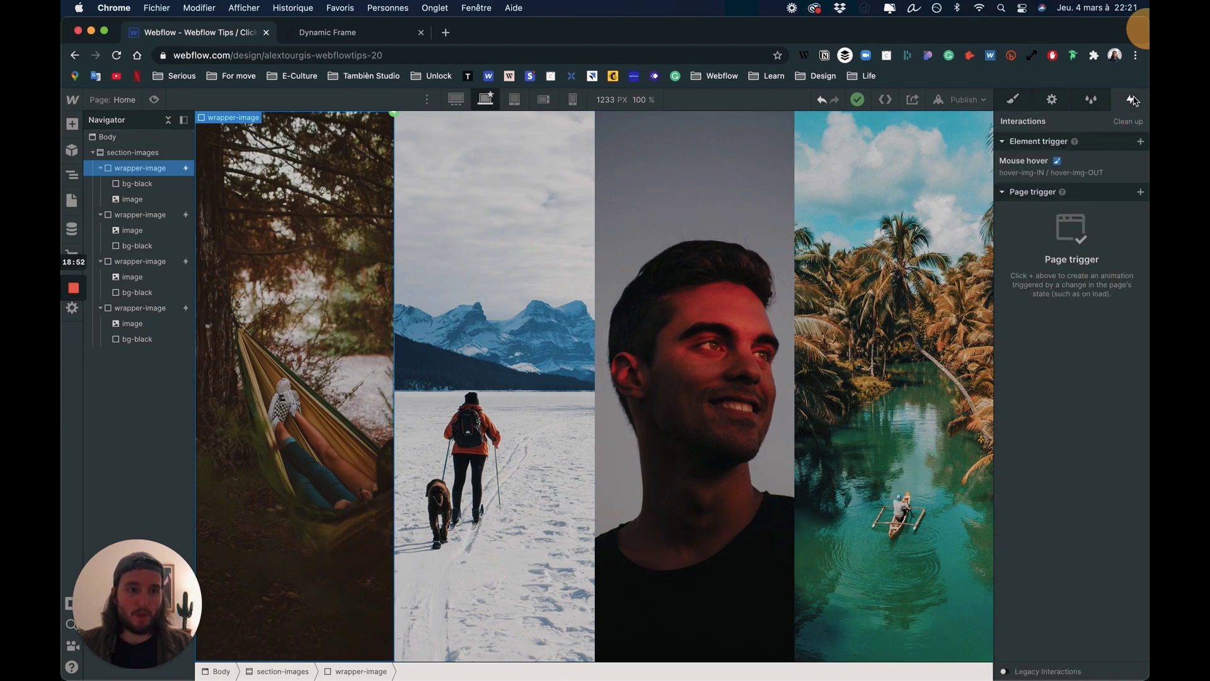
{"action": "left_click", "coordinate": [1140, 141]}
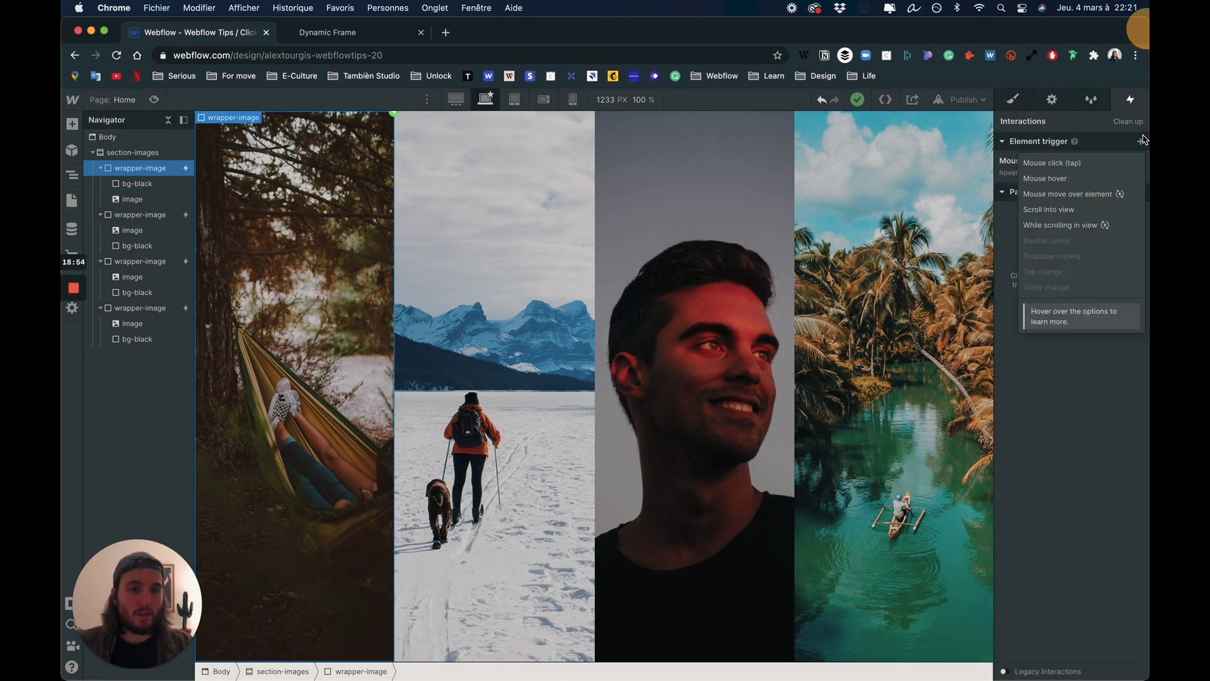
{"action": "left_click", "coordinate": [1073, 165]}
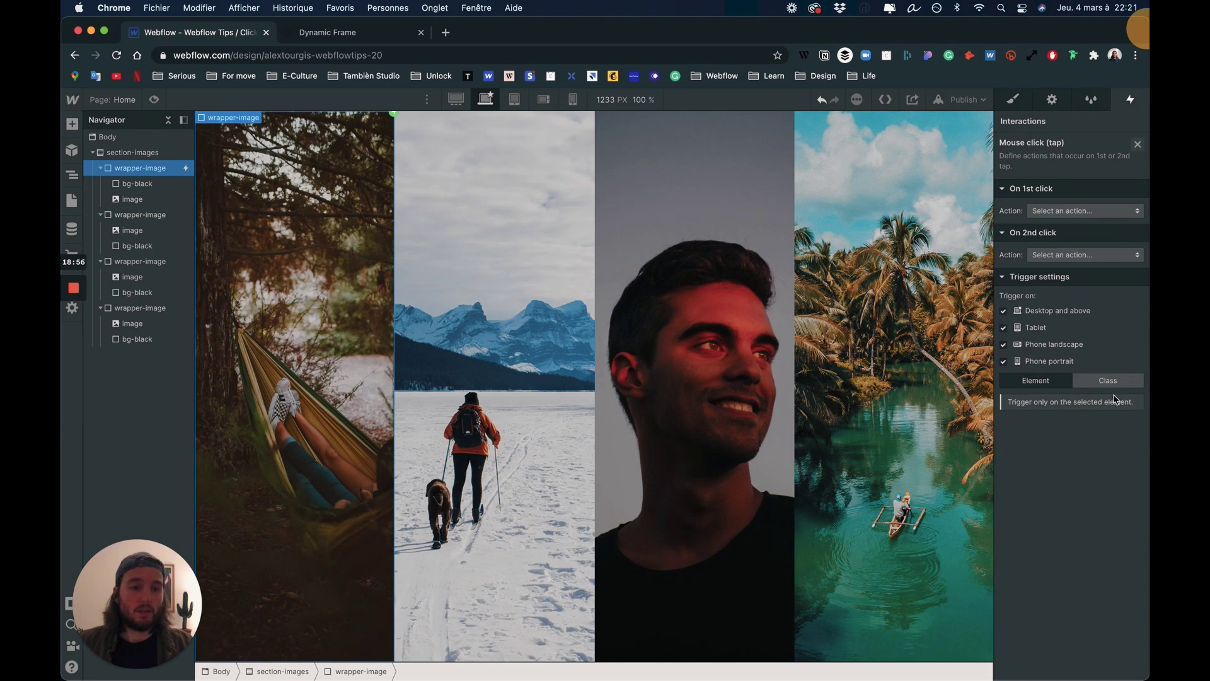
{"action": "left_click", "coordinate": [1116, 382]}
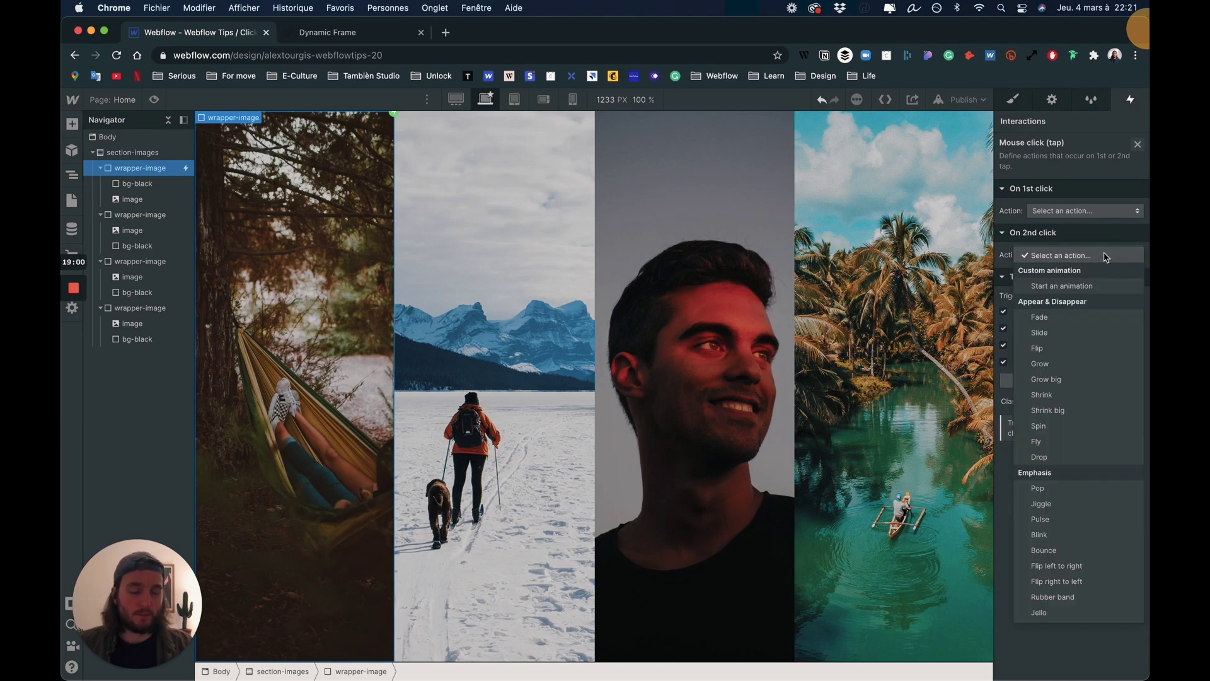
- Set the trigger's first-click action to Start an animation
{"action": "left_click", "coordinate": [1069, 213]}
{"action": "left_click", "coordinate": [1069, 213]}
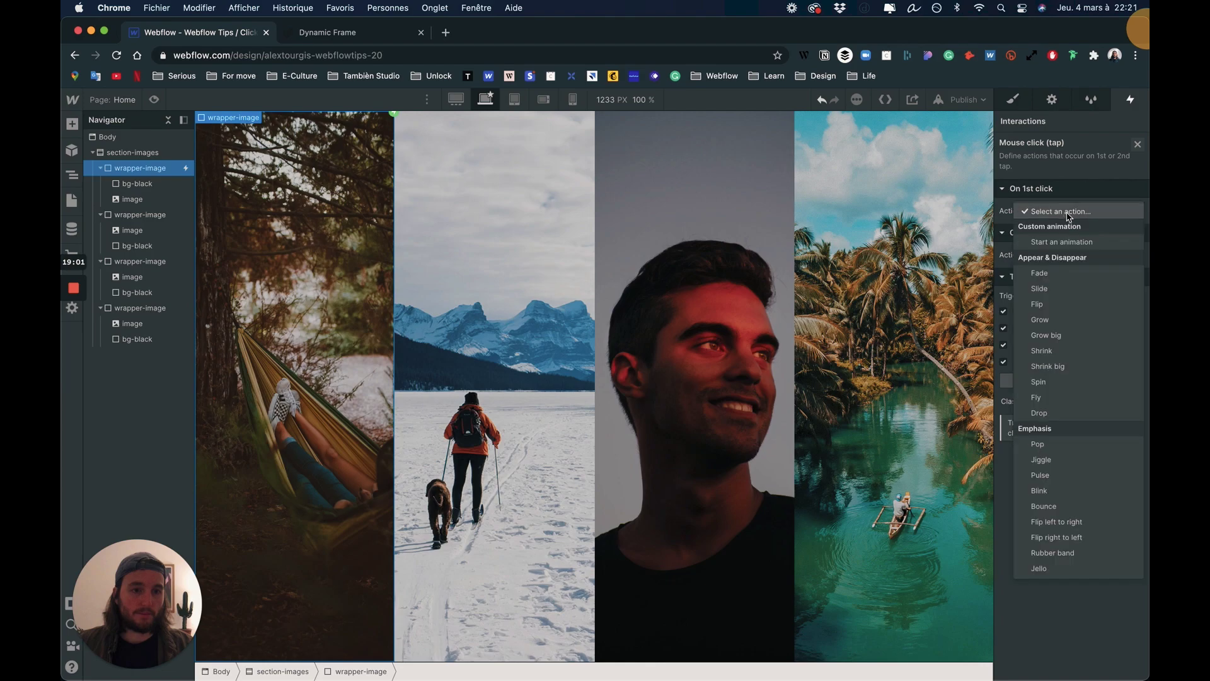
{"action": "left_click", "coordinate": [1048, 243]}
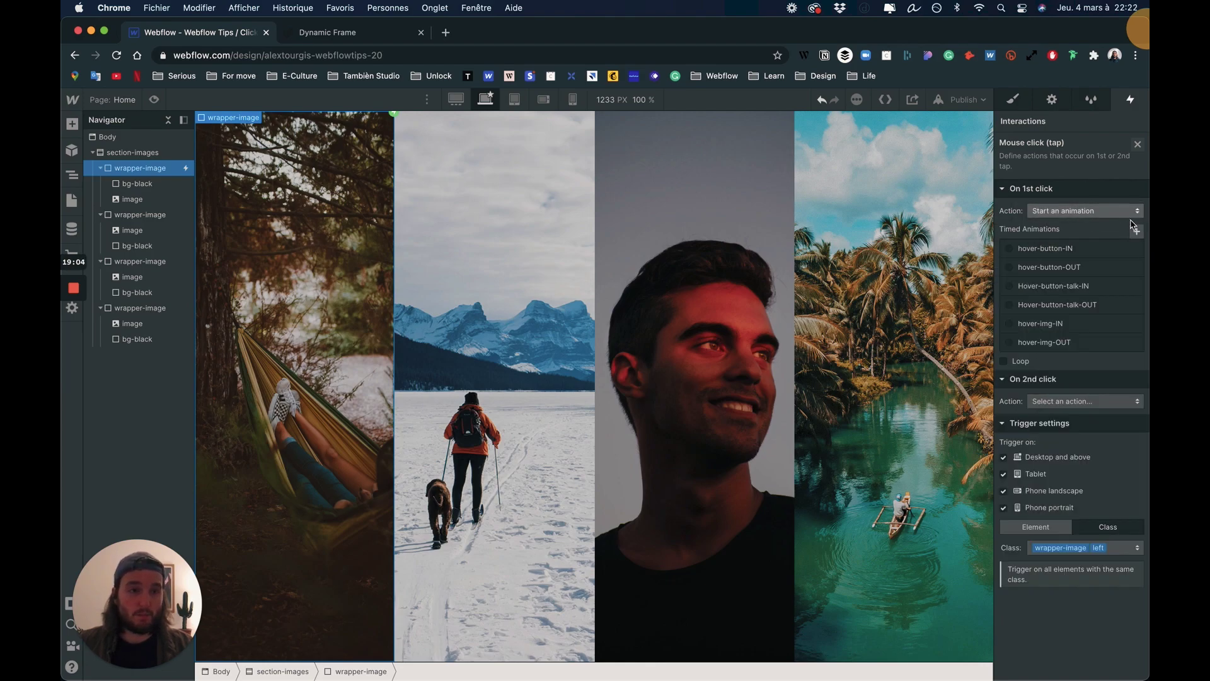
- Create a timed animation named click-img-left and add a Size action for the first wrapper-image
{"action": "left_click", "coordinate": [1139, 233]}
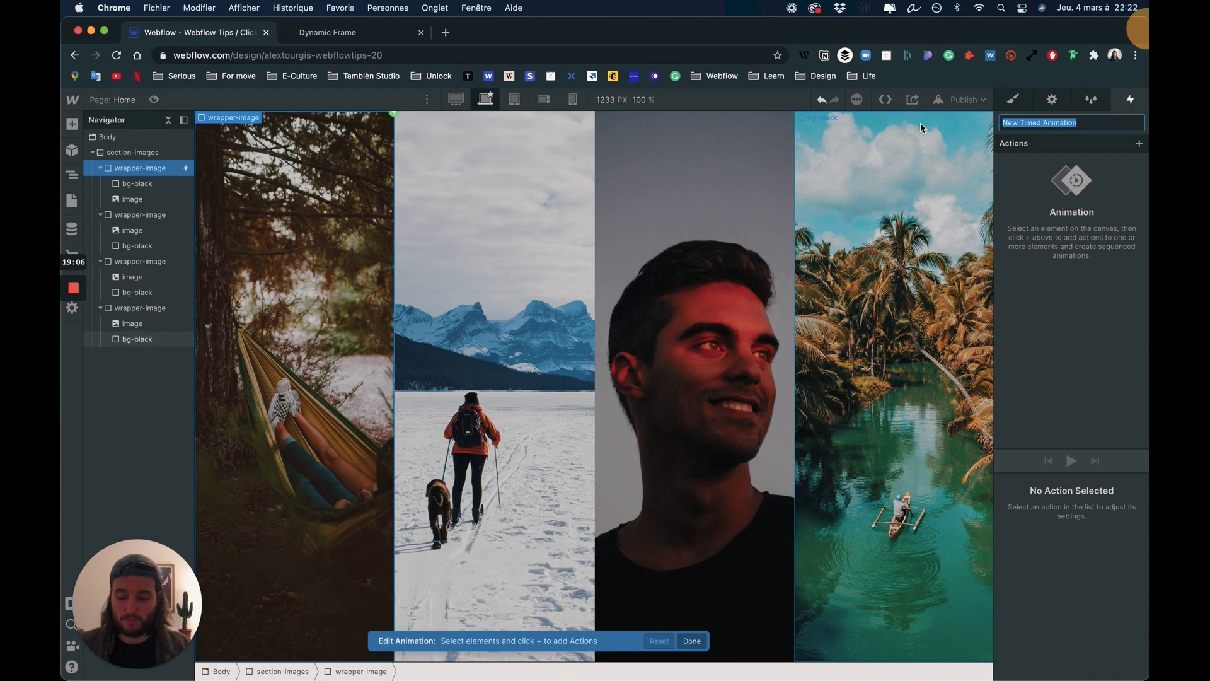
{"action": "type", "text": "click-img-le"}
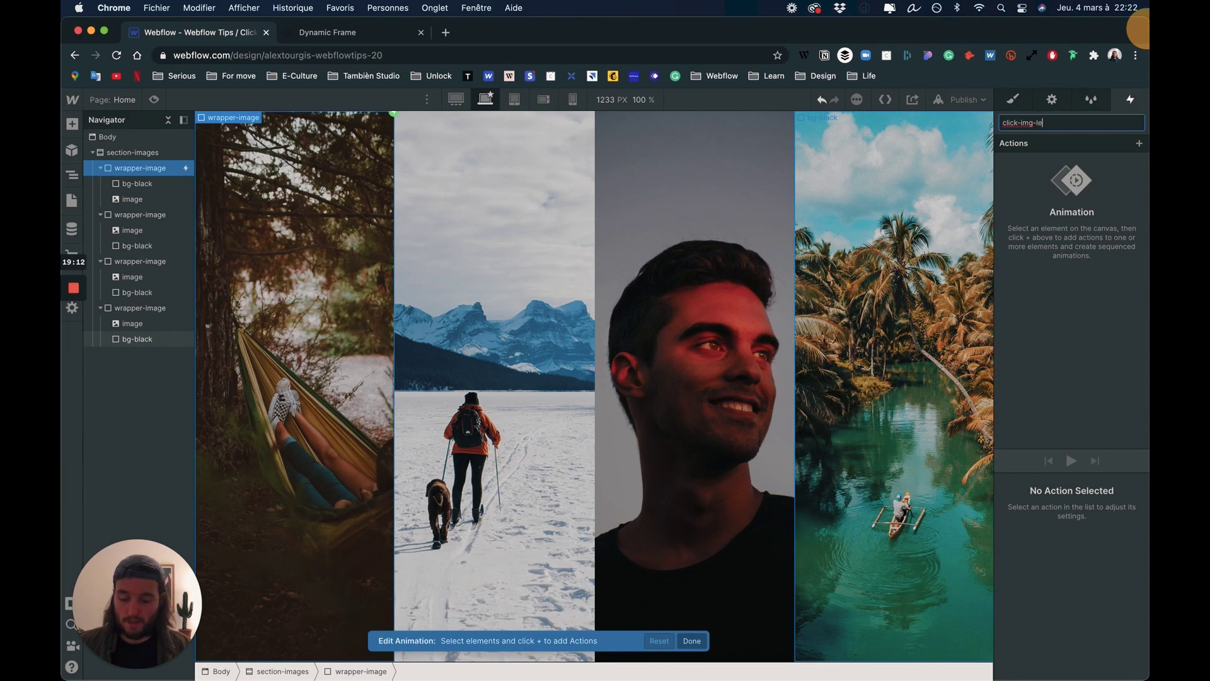
{"action": "type", "text": "ft"}
{"action": "key", "text": "Return"}
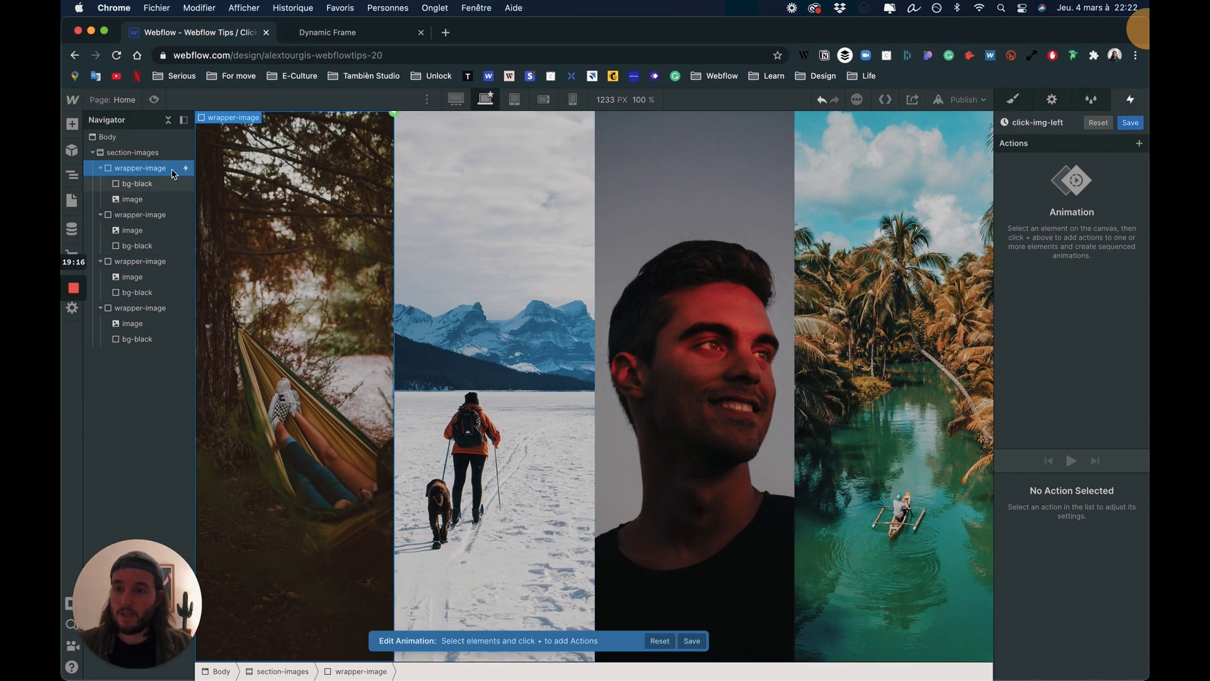
{"action": "left_click", "coordinate": [1139, 144]}
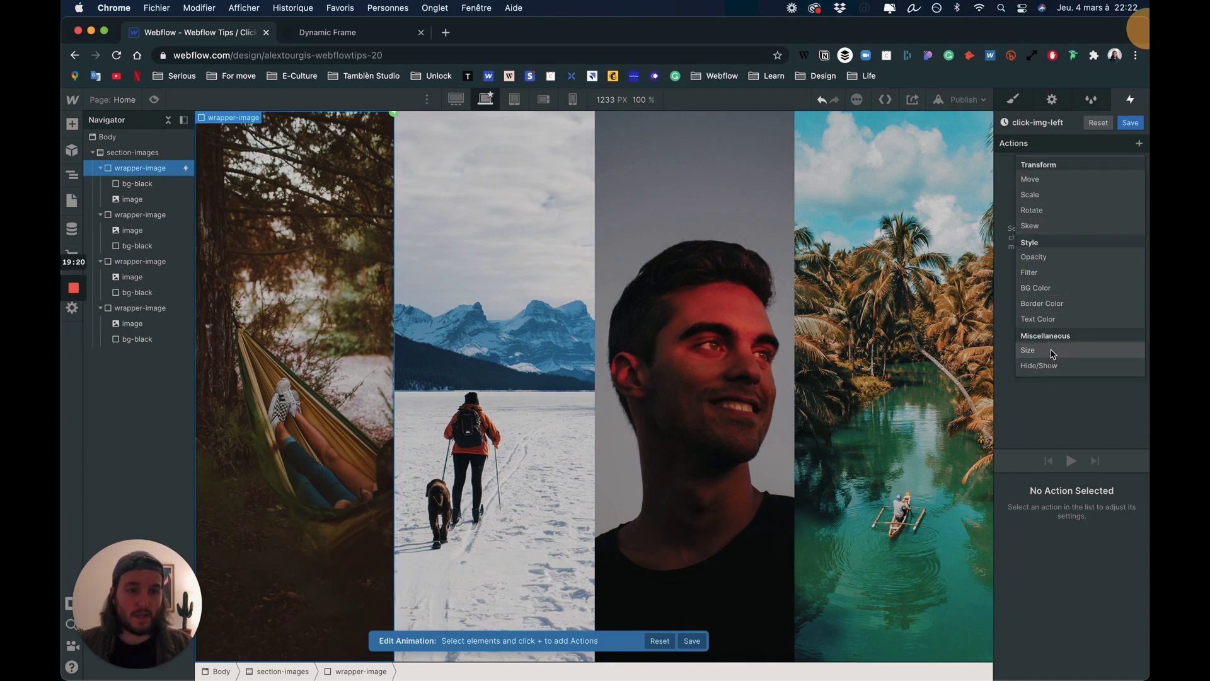
{"action": "left_click", "coordinate": [1053, 350]}
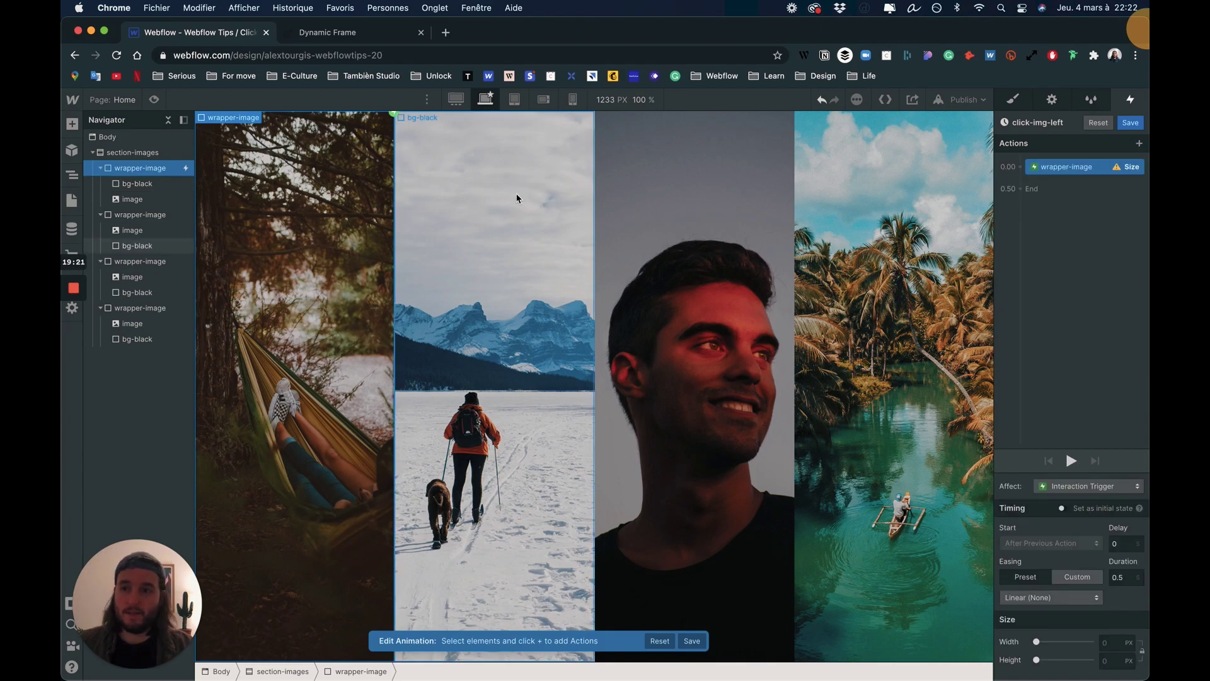
- Add a Size action to the click-img-left animation for each of the second, third and fourth wrapper-images
{"action": "left_click", "coordinate": [513, 197]}
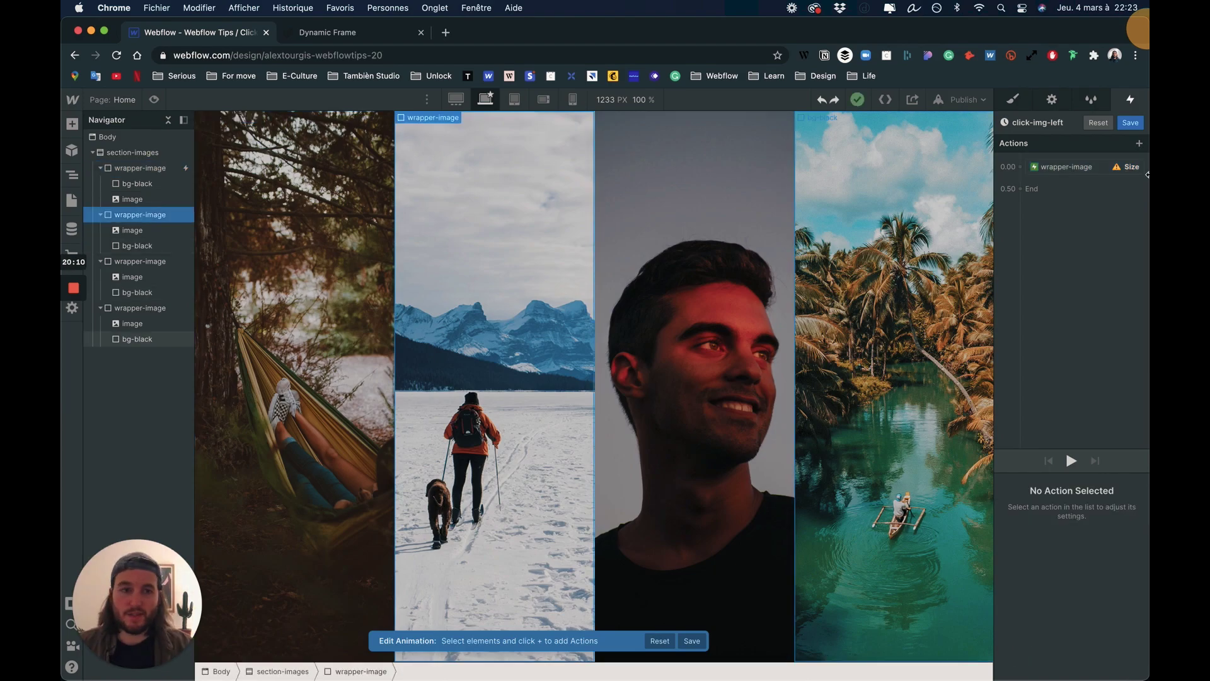
{"action": "left_click", "coordinate": [1139, 143]}
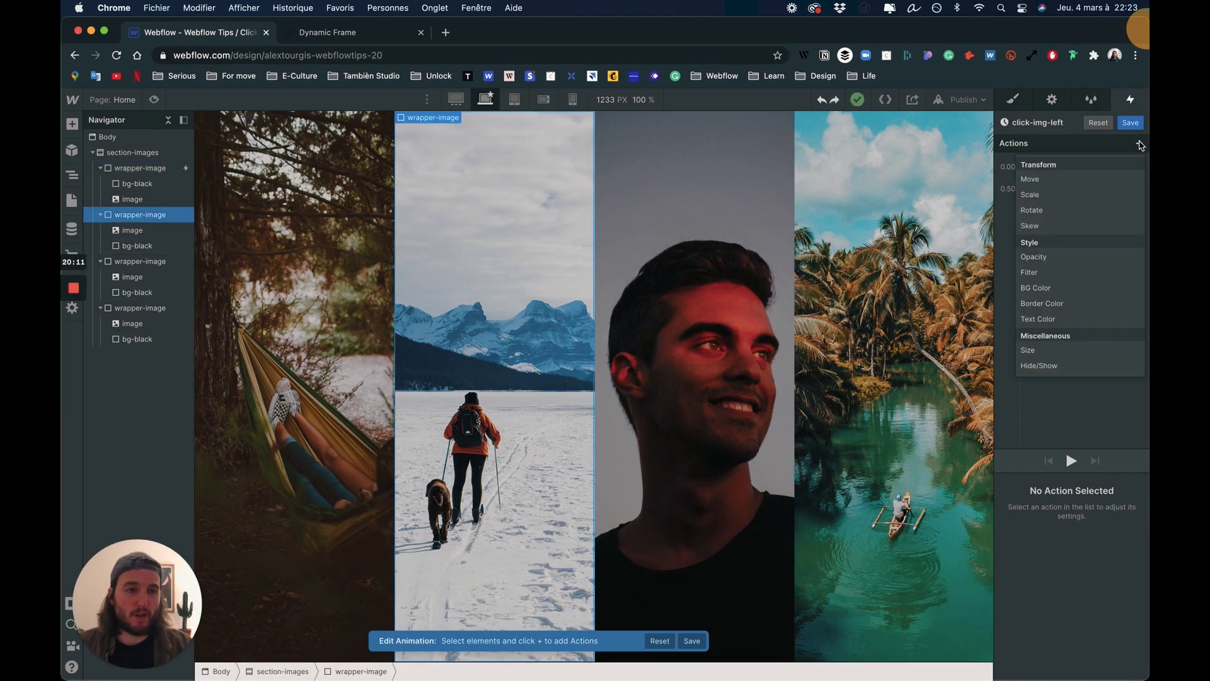
{"action": "left_click", "coordinate": [1074, 351]}
{"action": "left_click", "coordinate": [693, 208]}
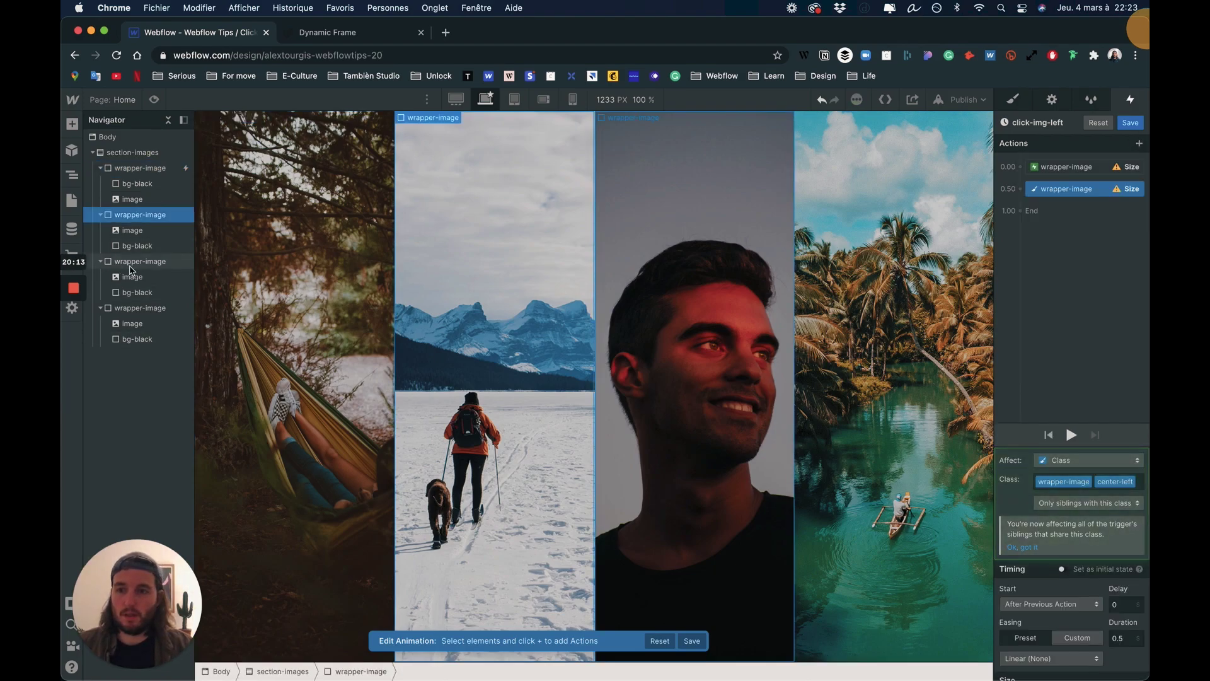
{"action": "left_click", "coordinate": [1139, 144]}
{"action": "left_click", "coordinate": [1063, 351]}
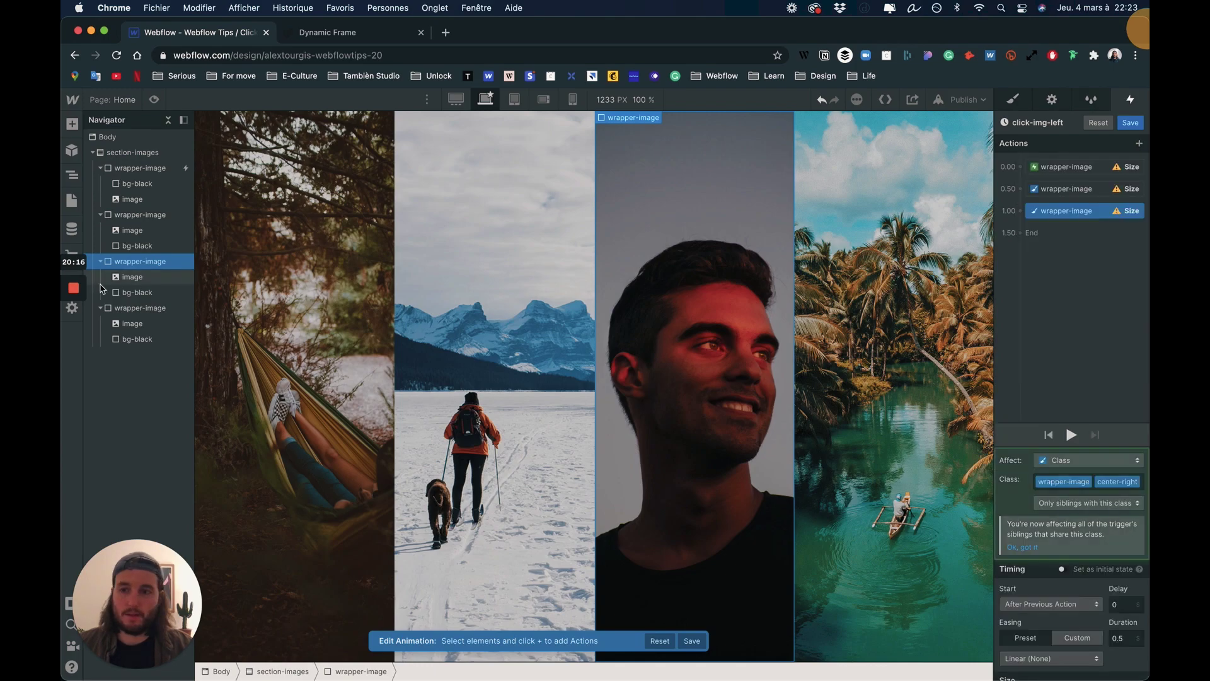
{"action": "left_click", "coordinate": [140, 308]}
{"action": "left_click", "coordinate": [1139, 144]}
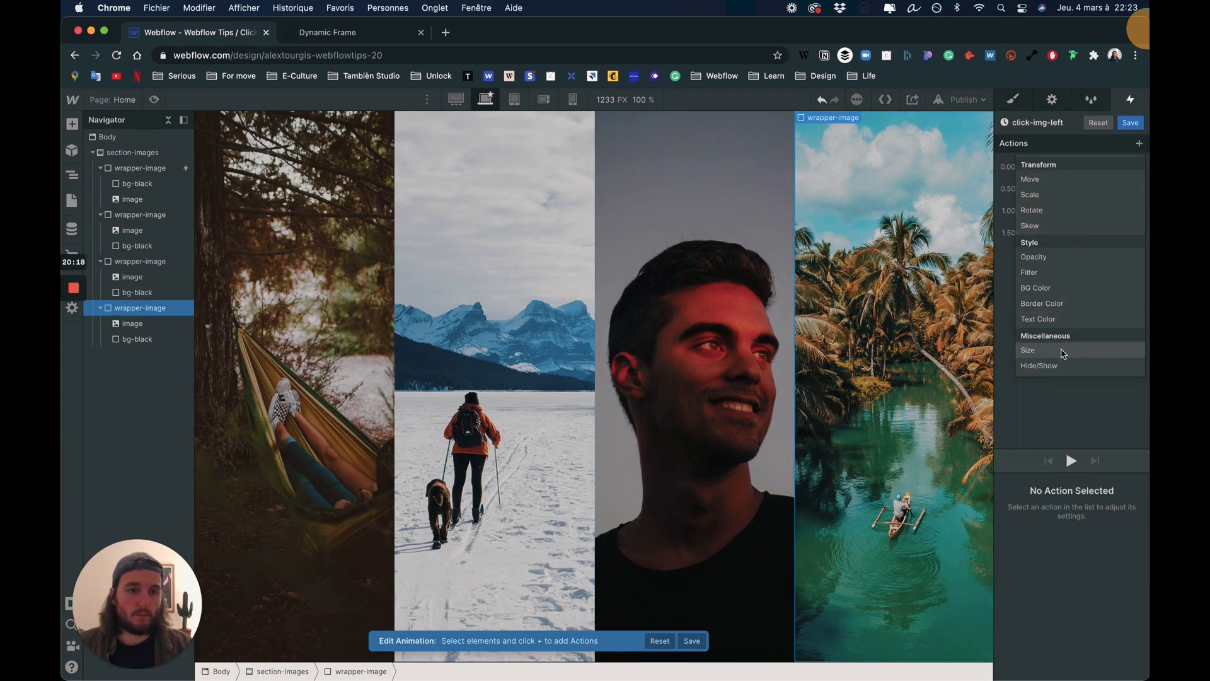
{"action": "left_click", "coordinate": [1064, 351]}
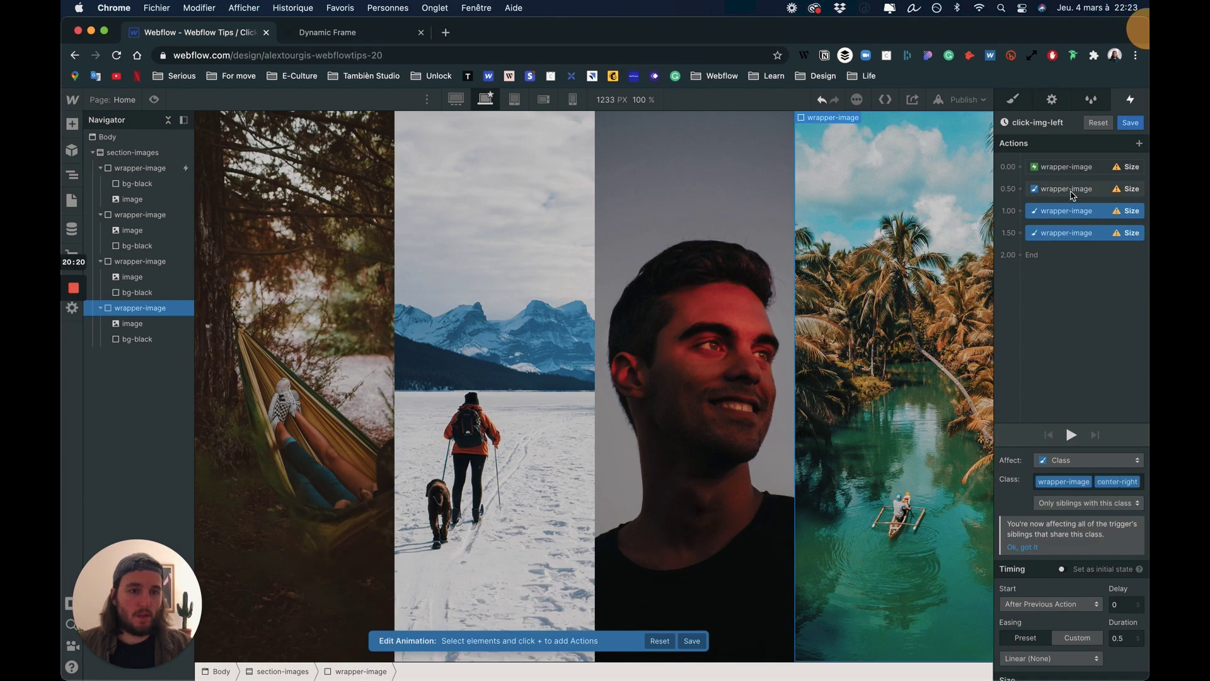
- Start all four Size actions together at 0 seconds and make the first one affect the wrapper-image left class
{"action": "left_click", "coordinate": [1072, 195], "text": "shift"}
{"action": "left_click_drag", "start_coordinate": [1059, 192], "coordinate": [1059, 171]}
{"action": "left_click", "coordinate": [1088, 486]}
{"action": "left_click", "coordinate": [1073, 504]}
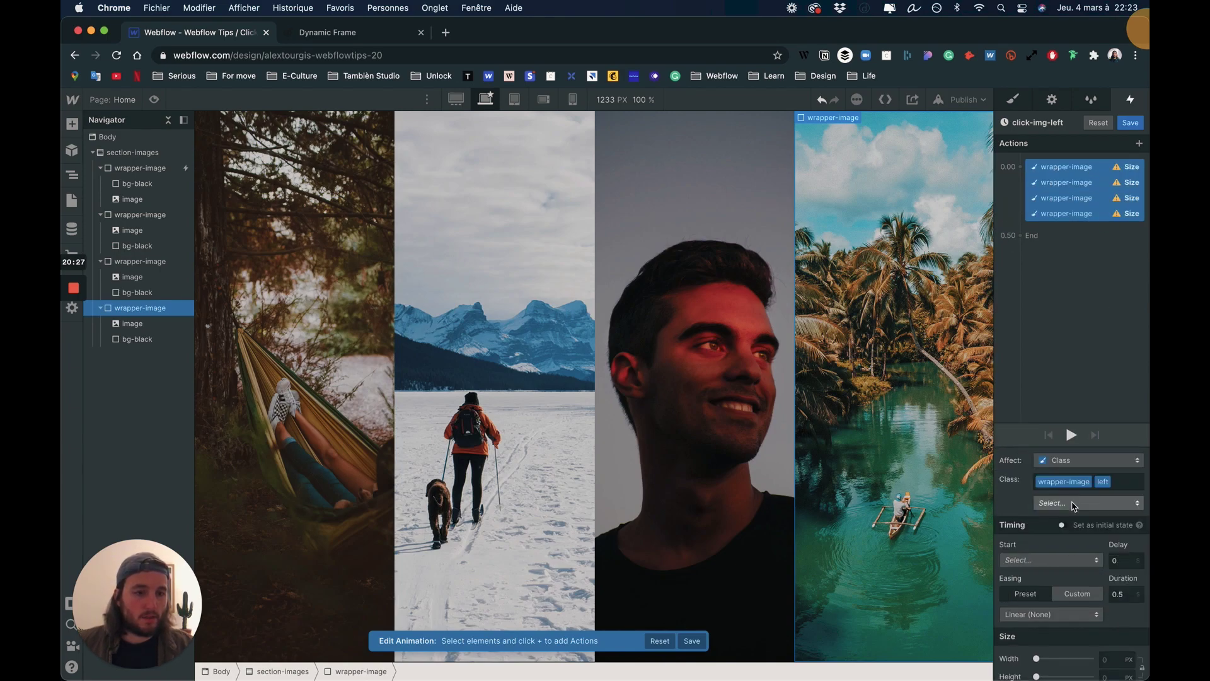
{"action": "left_click", "coordinate": [1068, 169]}
{"action": "left_click", "coordinate": [1067, 184]}
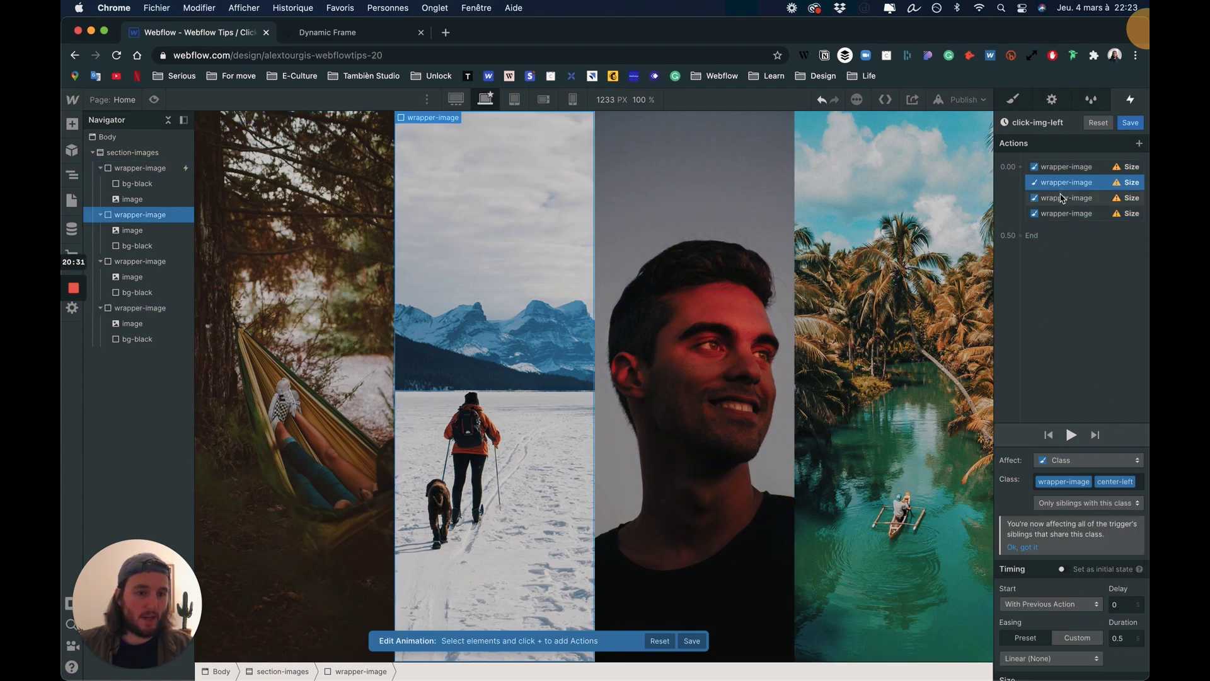
{"action": "left_click", "coordinate": [1066, 214]}
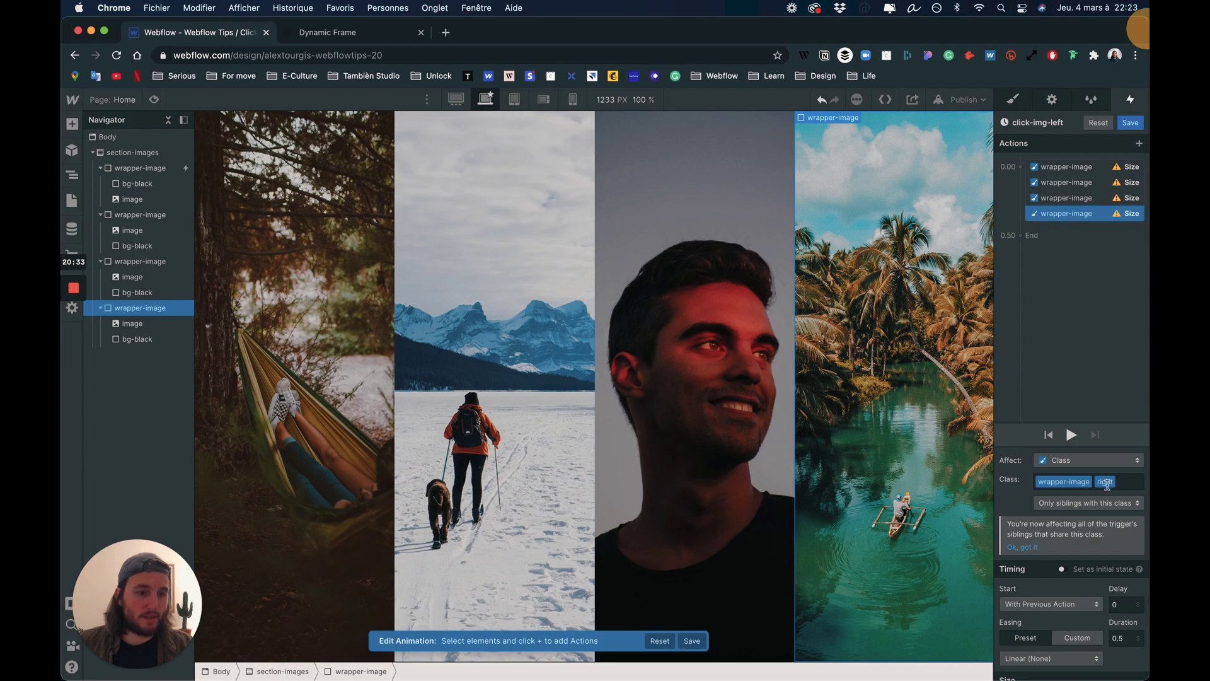
- Set the width in the first wrapper-image's Size action to 85%
{"action": "left_click", "coordinate": [1068, 169]}
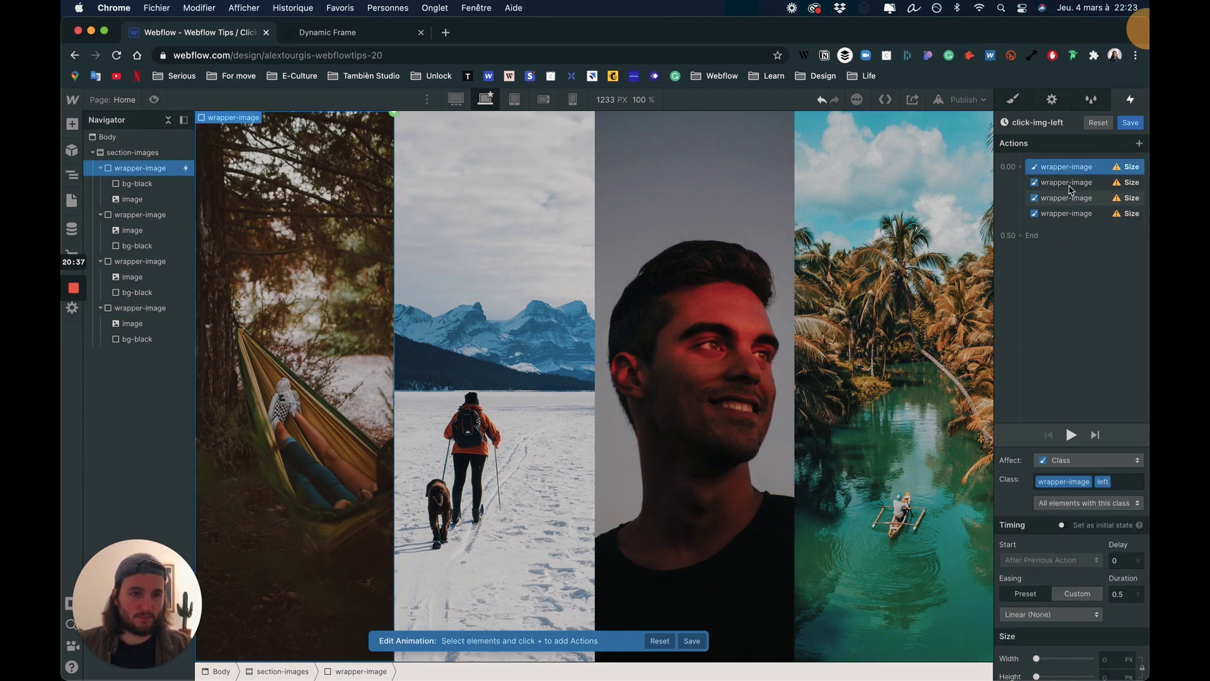
{"action": "scroll", "coordinate": [1068, 426], "scroll_direction": "down", "scroll_amount": 1}
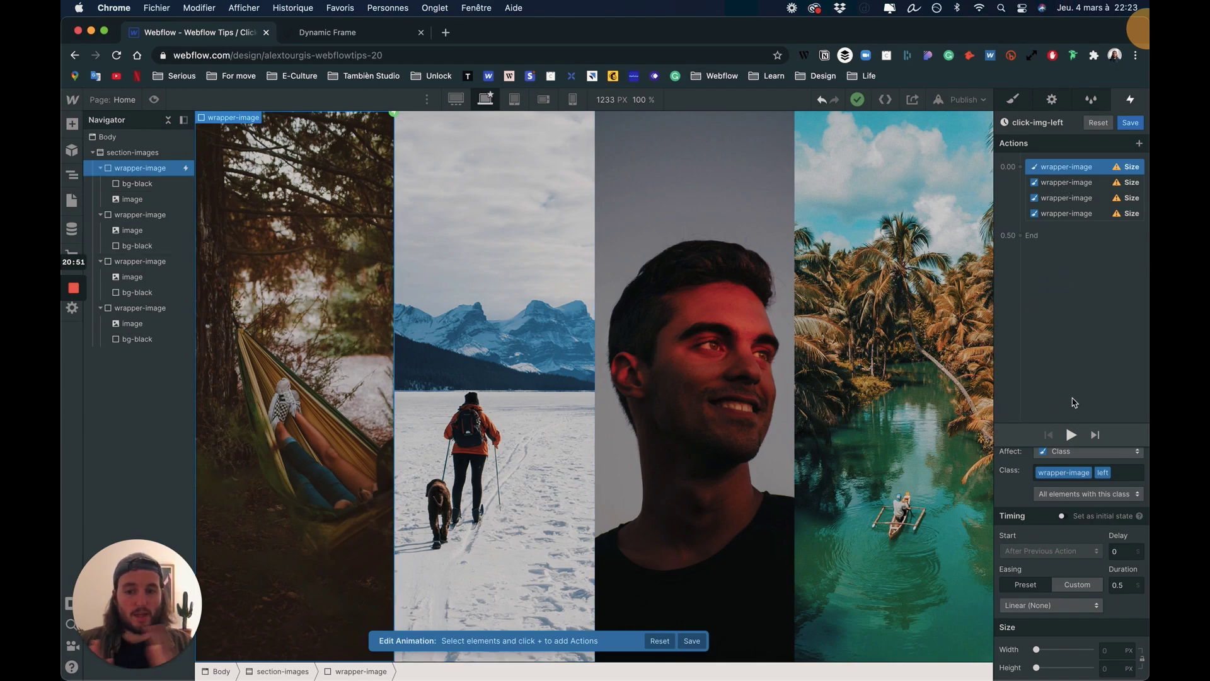
{"action": "left_click", "coordinate": [1111, 652]}
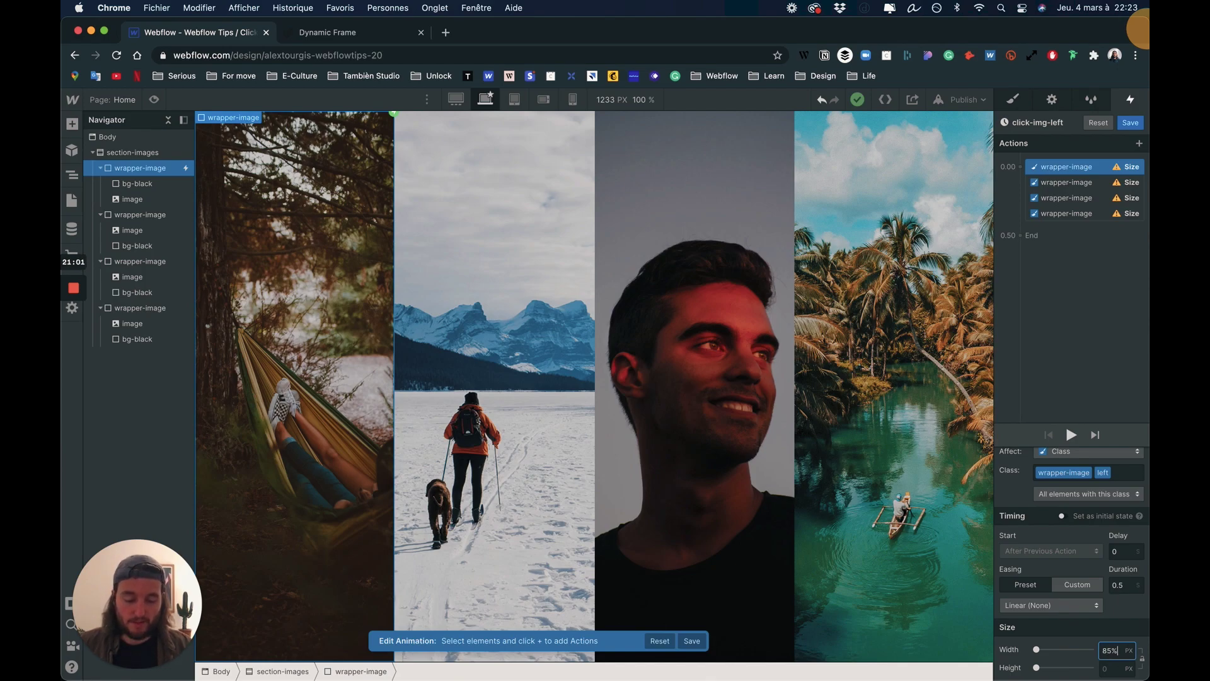
{"action": "key", "text": "Return"}
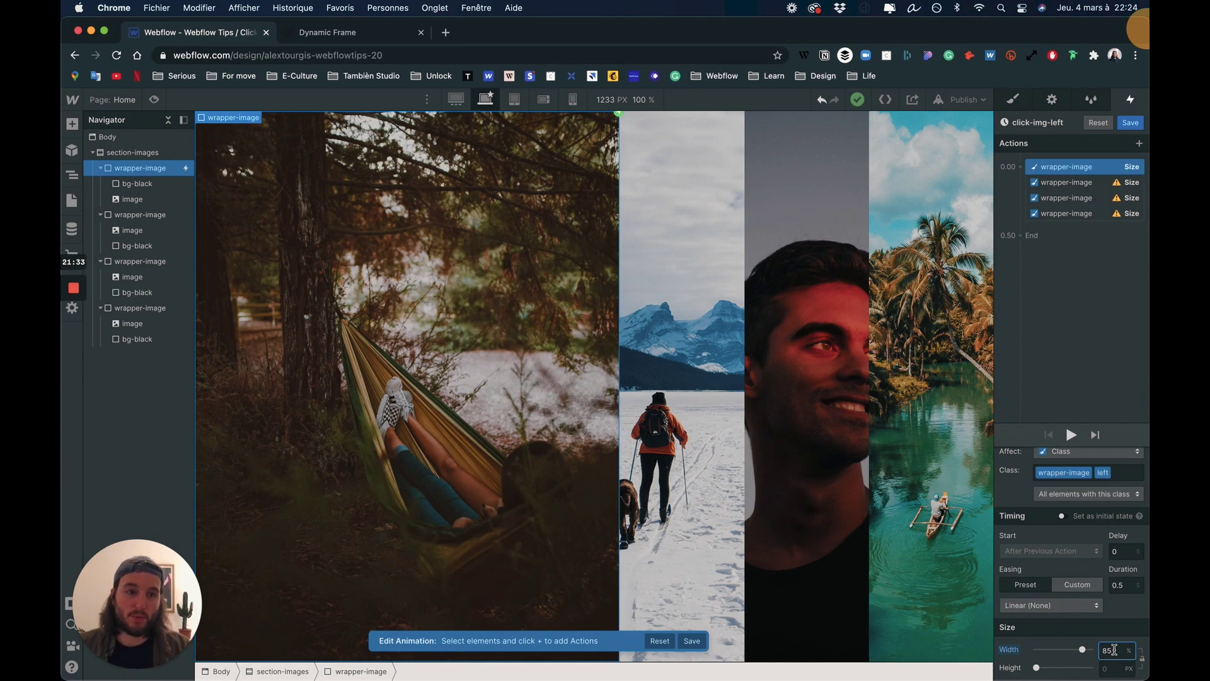
- Select the Size actions of the second, third and fourth wrapper-images together and open their shared width for editing
{"action": "left_click", "coordinate": [1087, 182]}
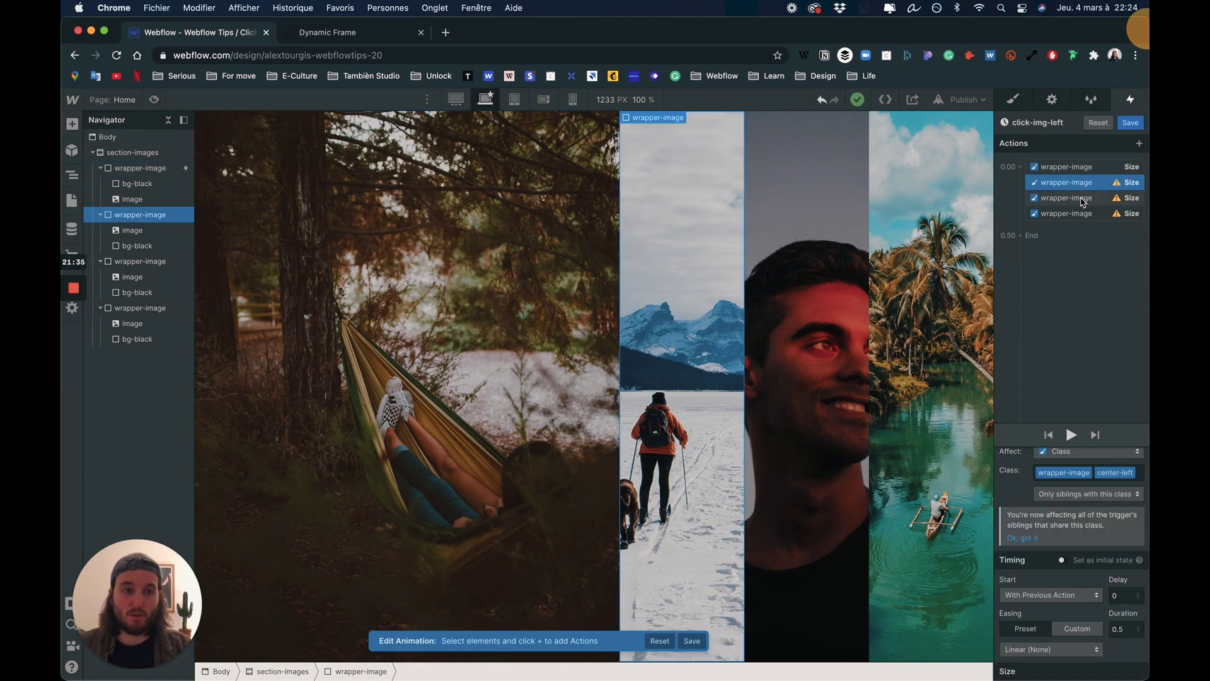
{"action": "left_click", "coordinate": [1083, 198], "text": "shift"}
{"action": "left_click", "coordinate": [1079, 213], "text": "shift"}
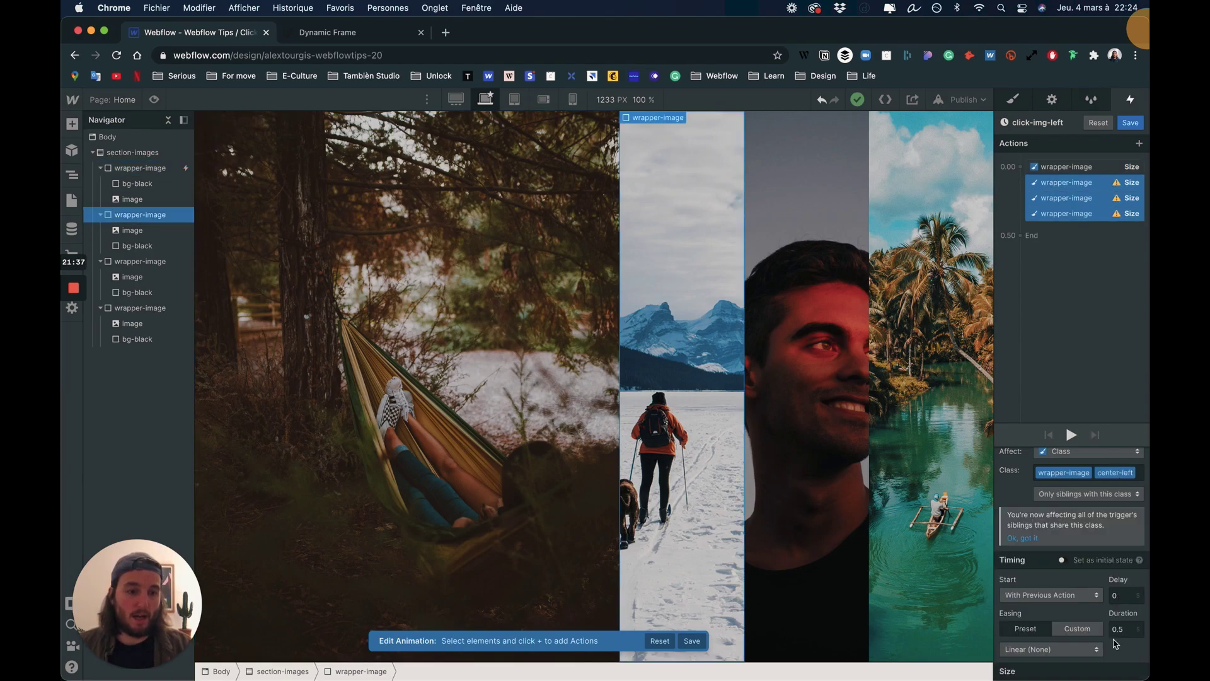
{"action": "scroll", "coordinate": [1113, 630], "scroll_direction": "down", "scroll_amount": 2}
{"action": "left_click", "coordinate": [1116, 650]}
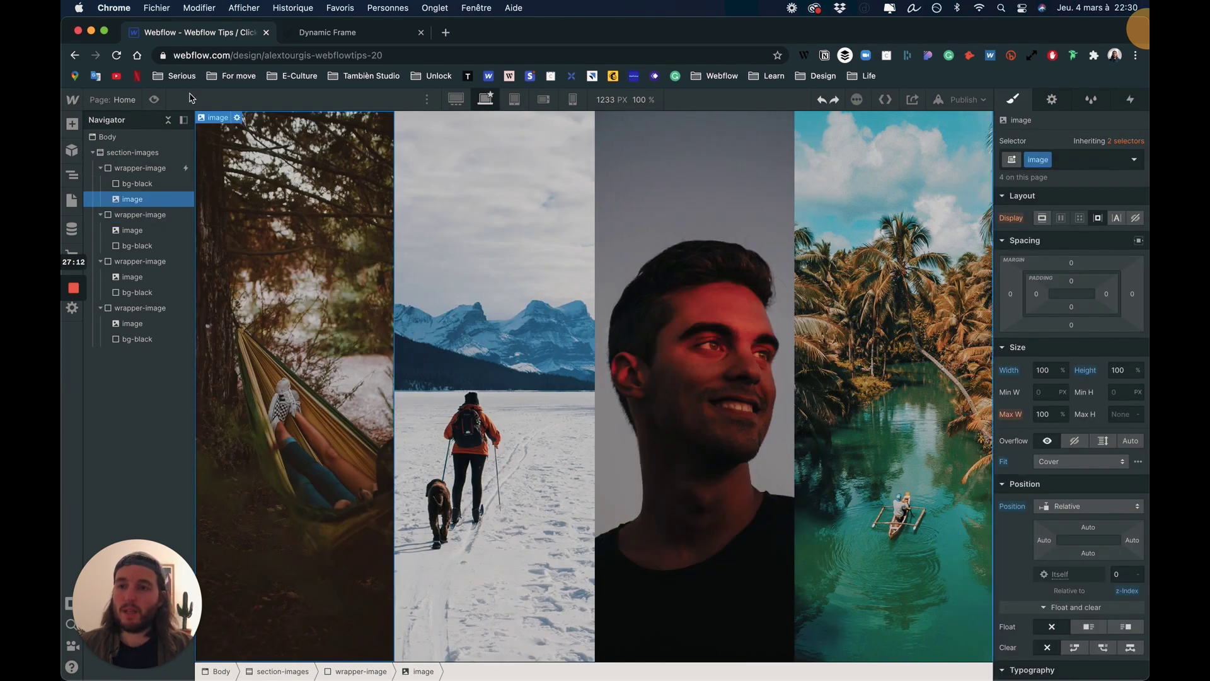
- Preview the page and test how the first image expands on click, then return to the designer
{"action": "left_click", "coordinate": [154, 101]}
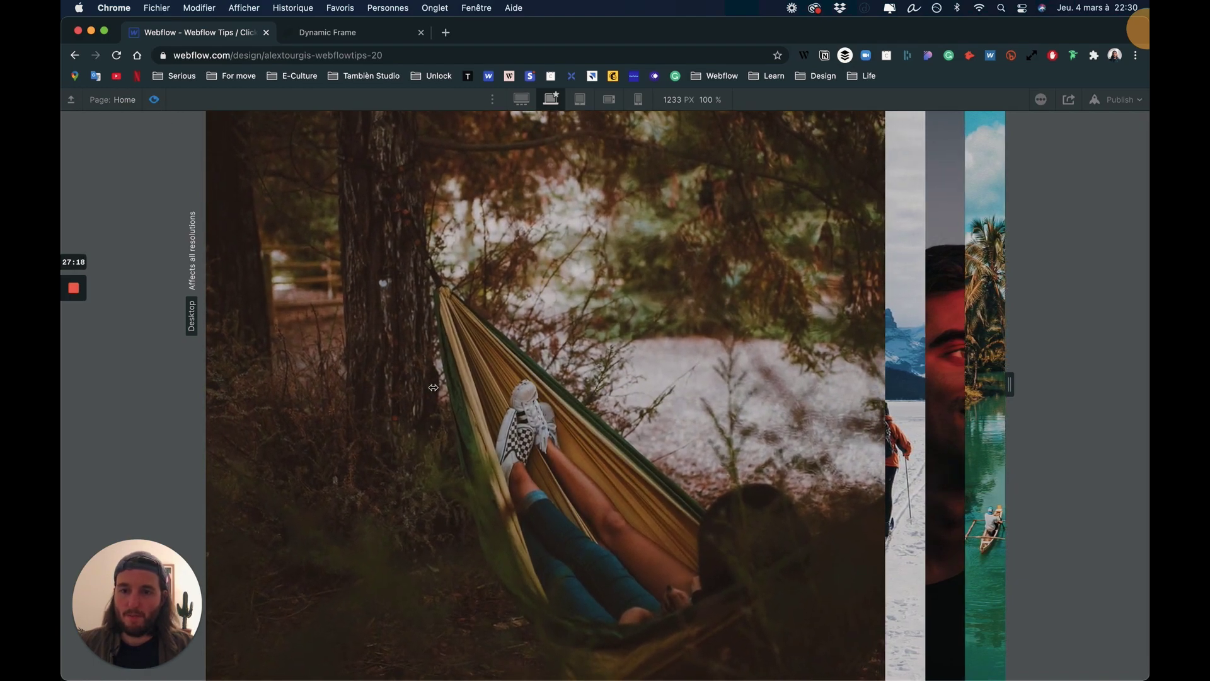
{"action": "left_click", "coordinate": [153, 101]}
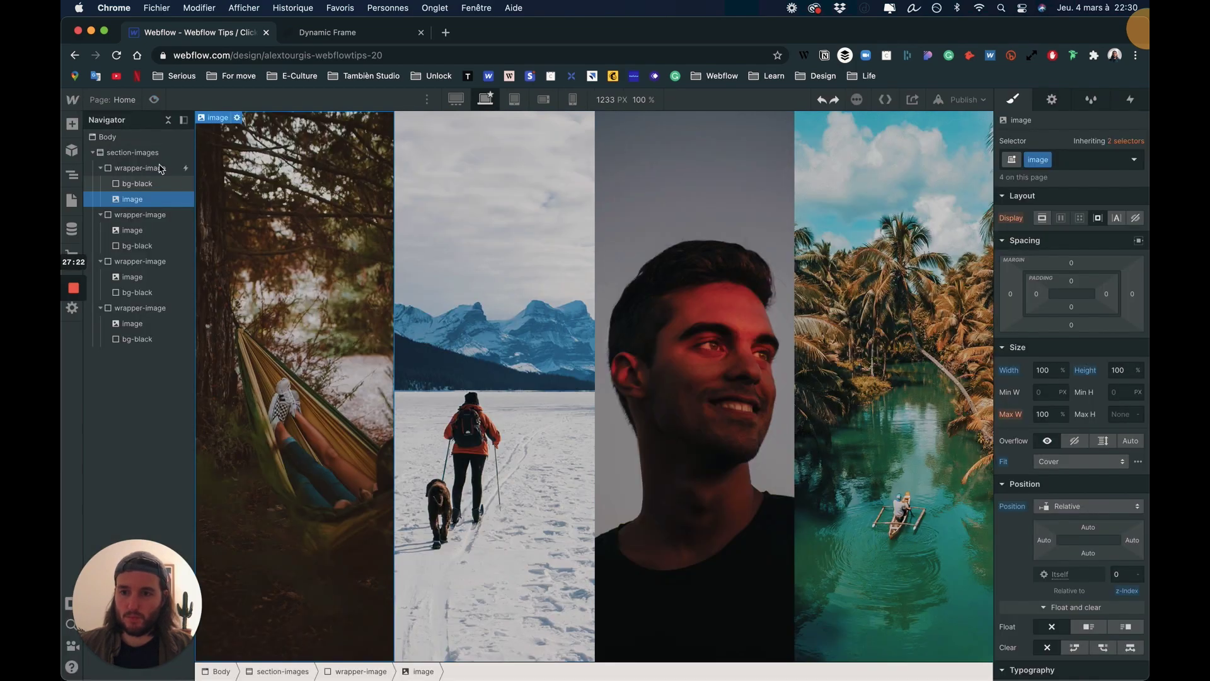
{"action": "left_click", "coordinate": [154, 100]}
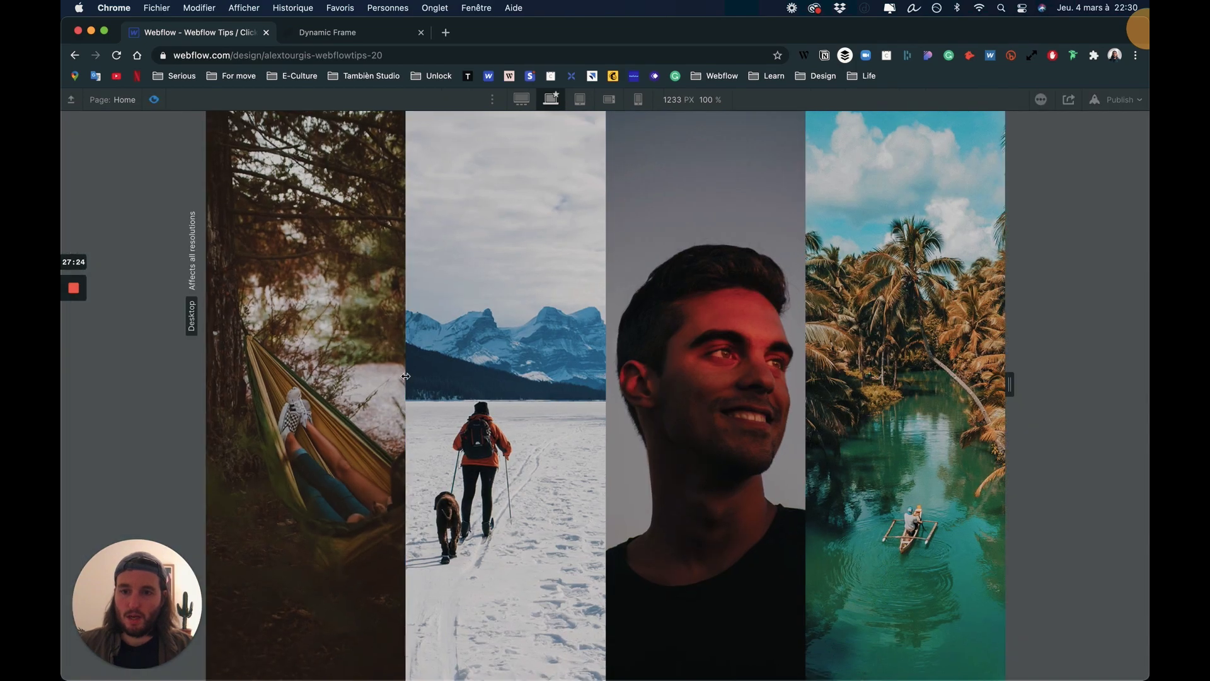
{"action": "mouse_move", "coordinate": [318, 348]}
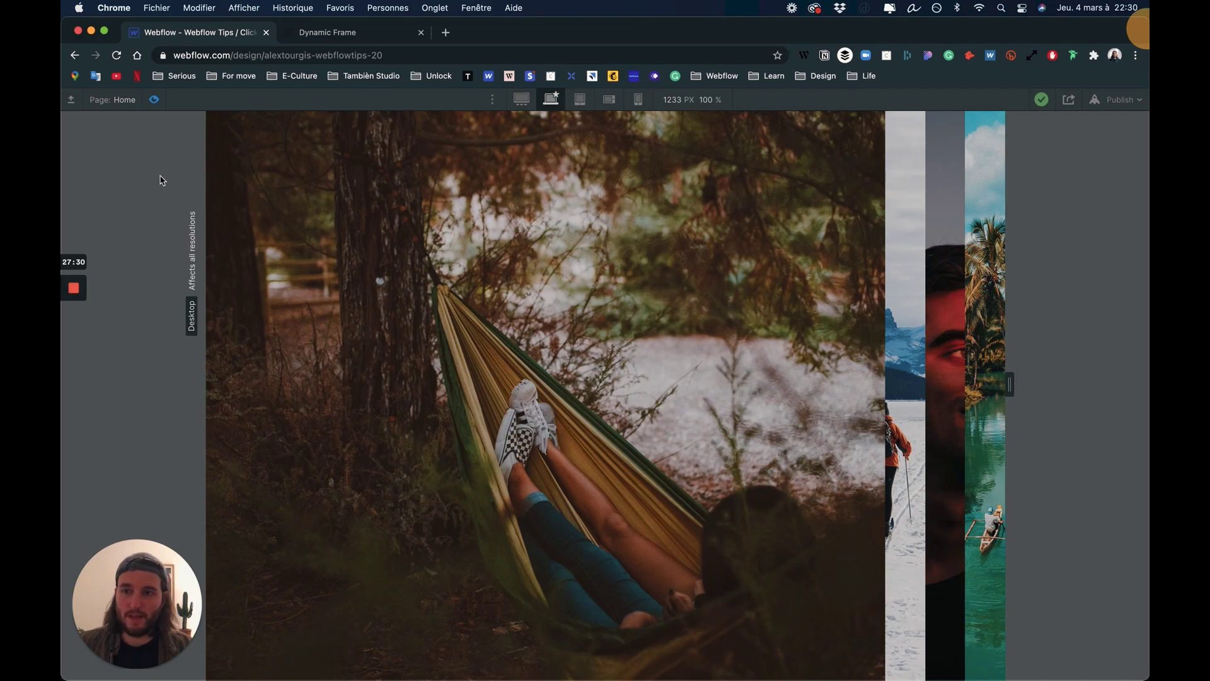
{"action": "left_click", "coordinate": [154, 100]}
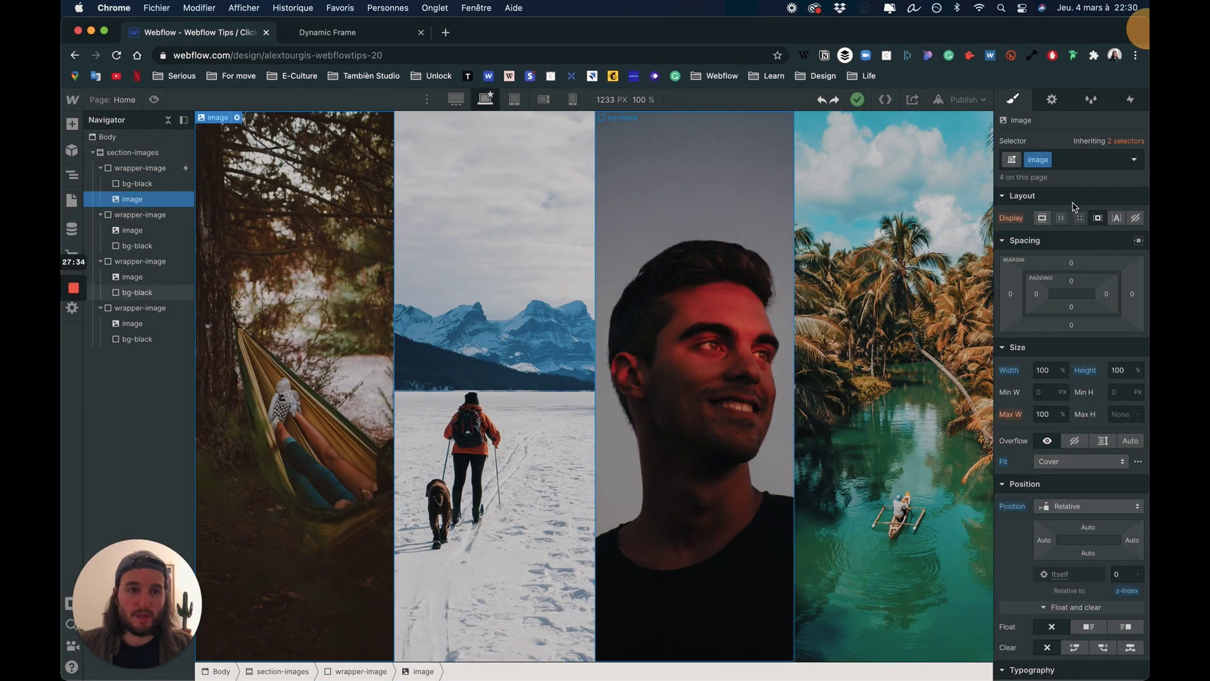
- Set both the minimum width and the width of the image class to 100 VW
{"action": "left_click", "coordinate": [1047, 393]}
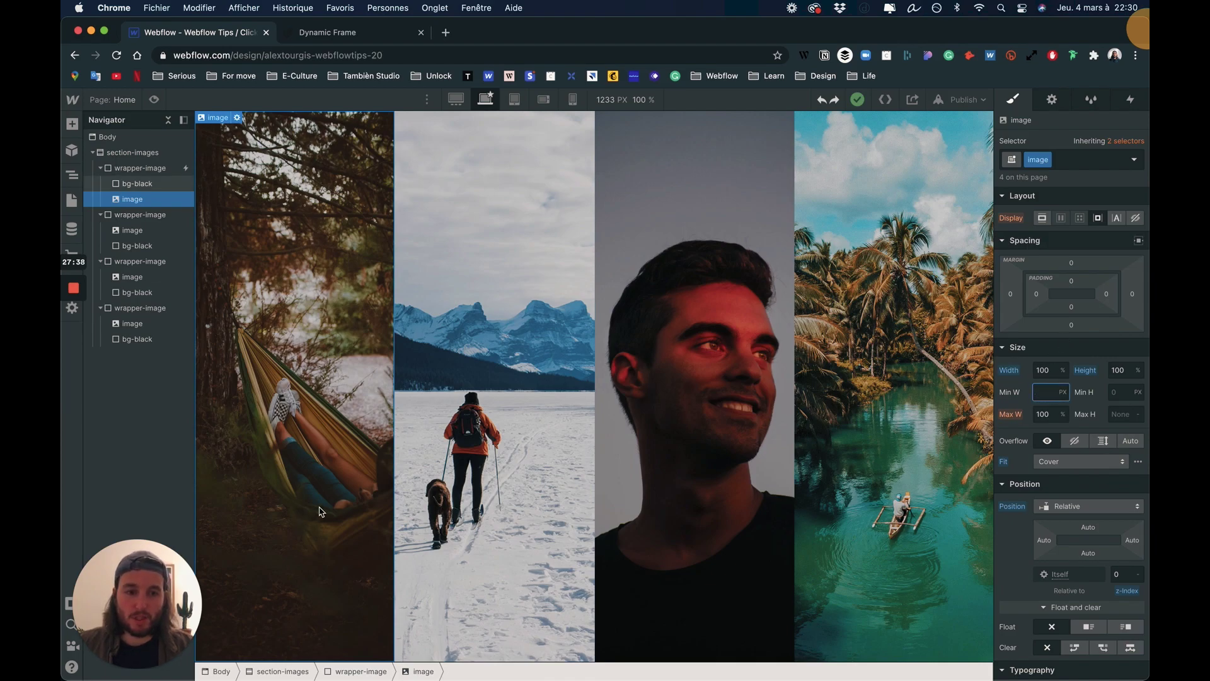
{"action": "type", "text": "100"}
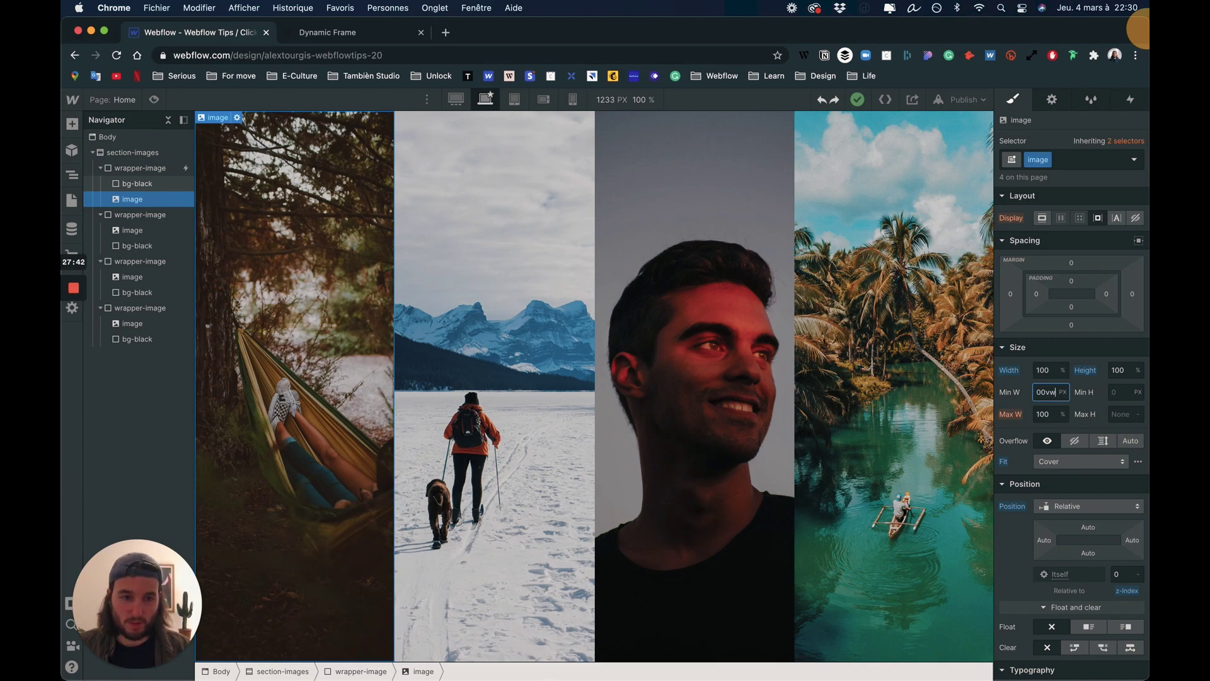
{"action": "key", "text": "Return"}
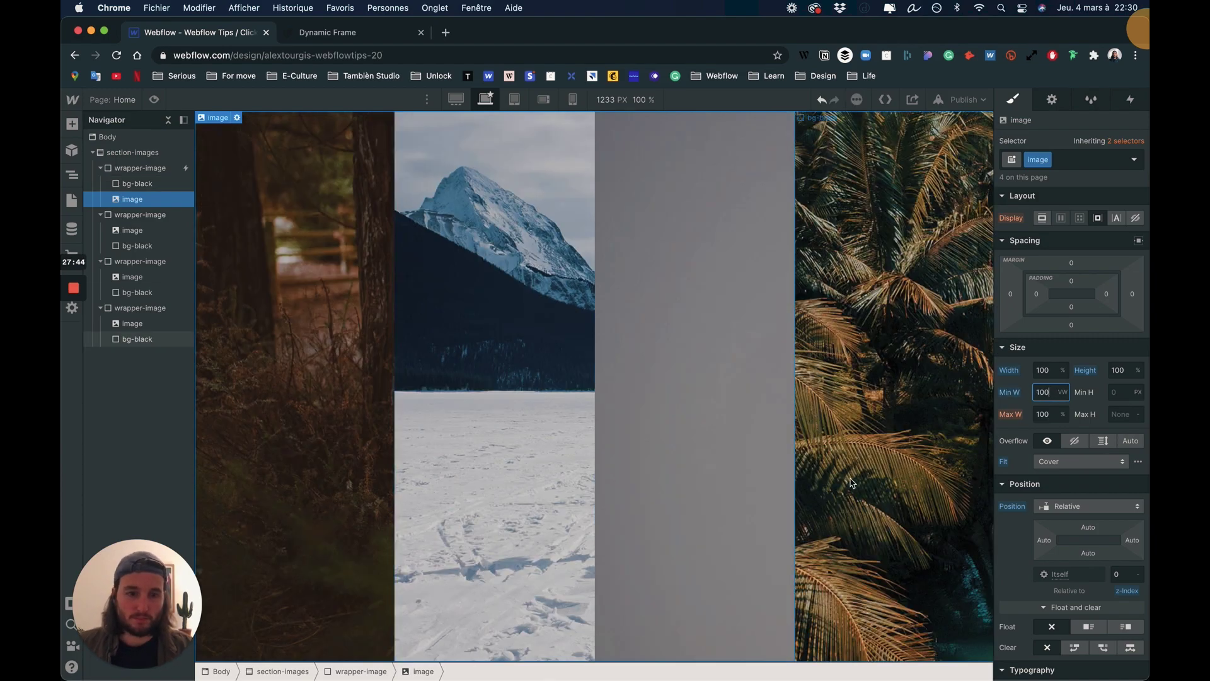
{"action": "left_click", "coordinate": [1052, 370]}
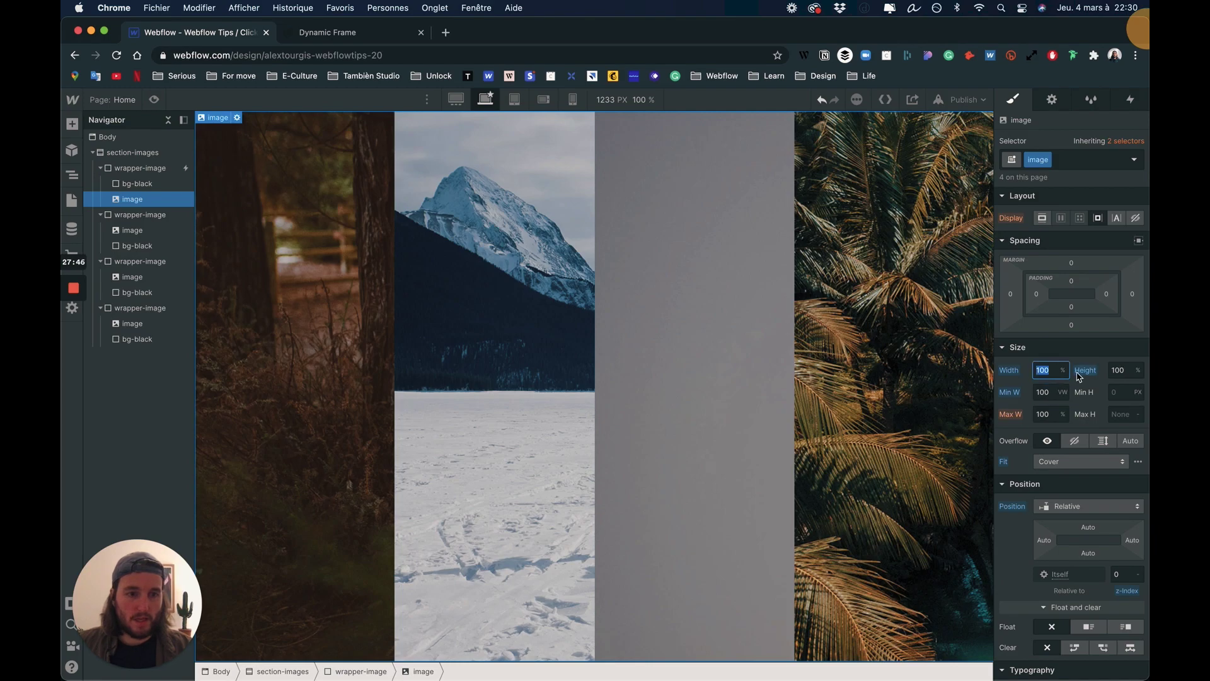
{"action": "type", "text": "100"}
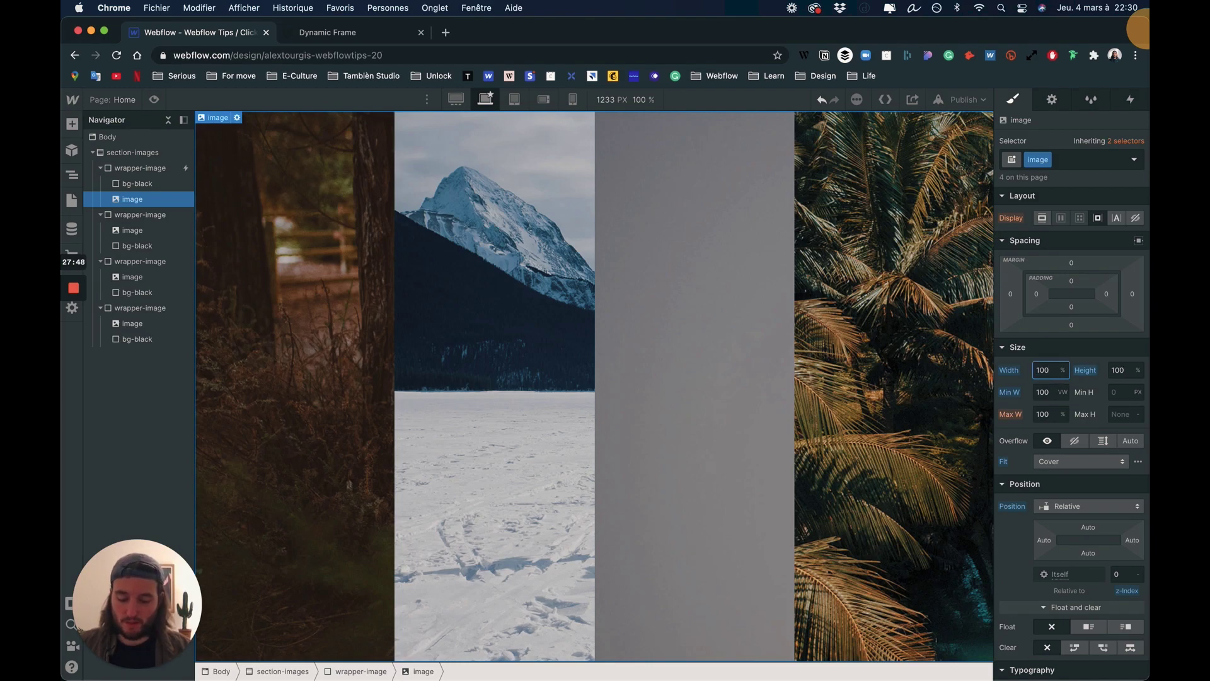
{"action": "key", "text": "Return"}
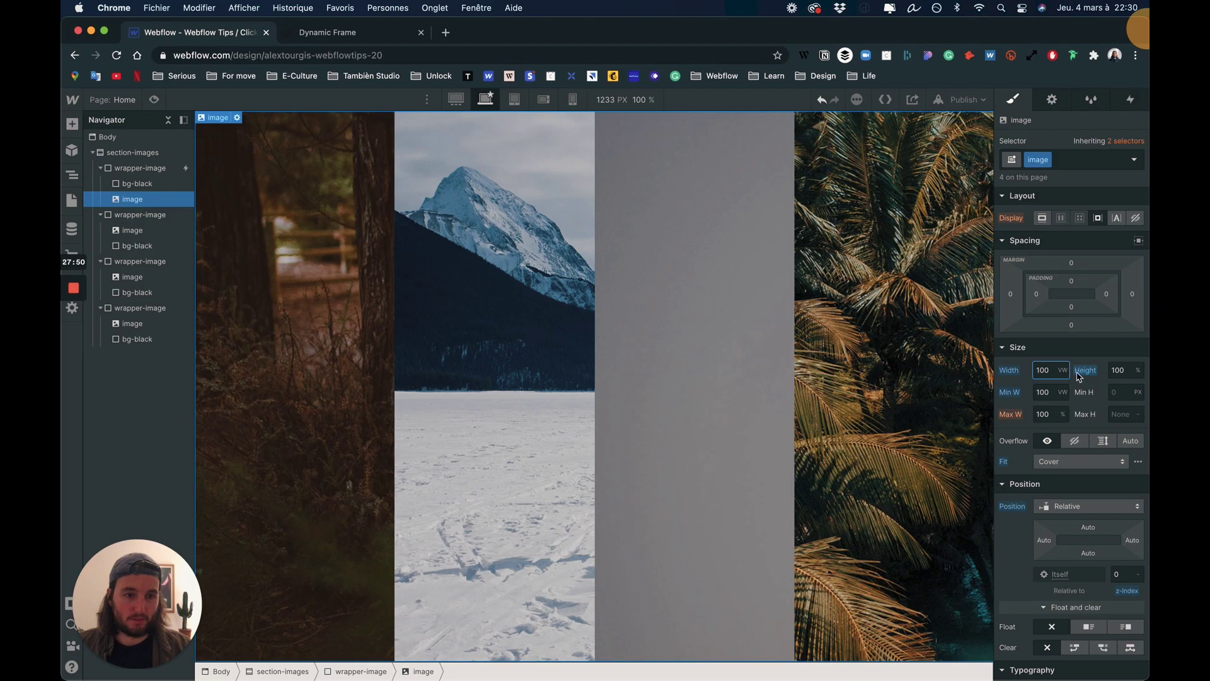
- Set the height of the image class to 100 VH and preview the click expansion of the first column
{"action": "left_click", "coordinate": [1124, 370]}
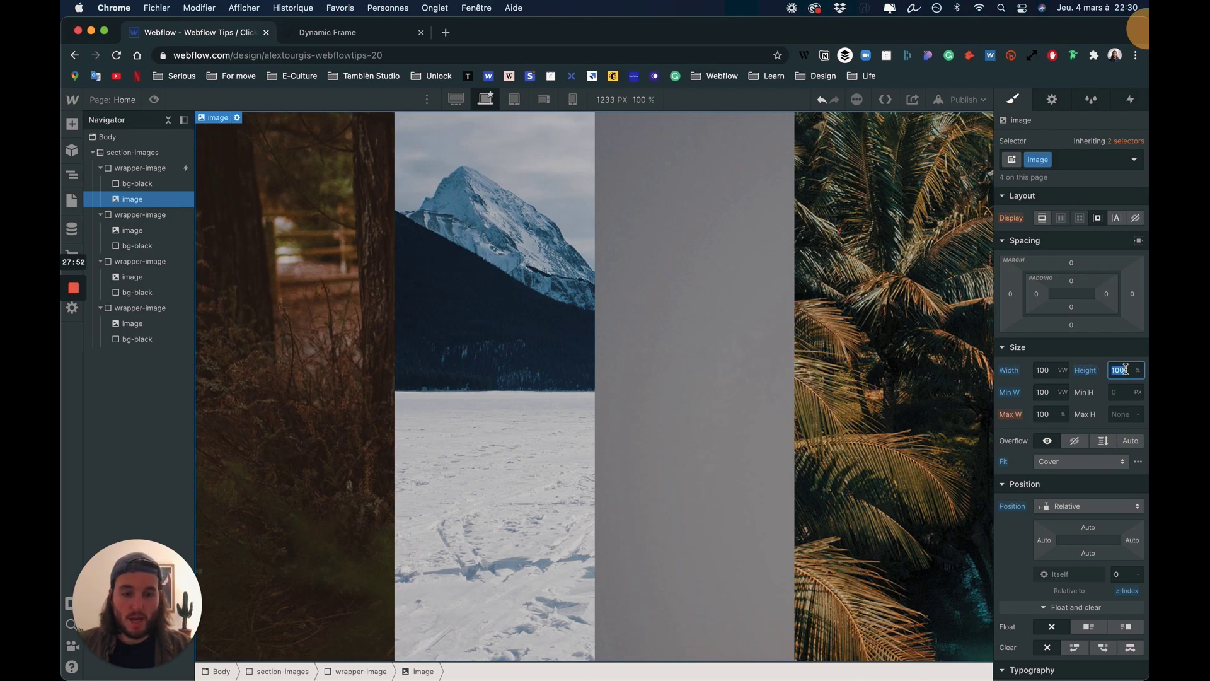
{"action": "type", "text": "100vh"}
{"action": "key", "text": "Return"}
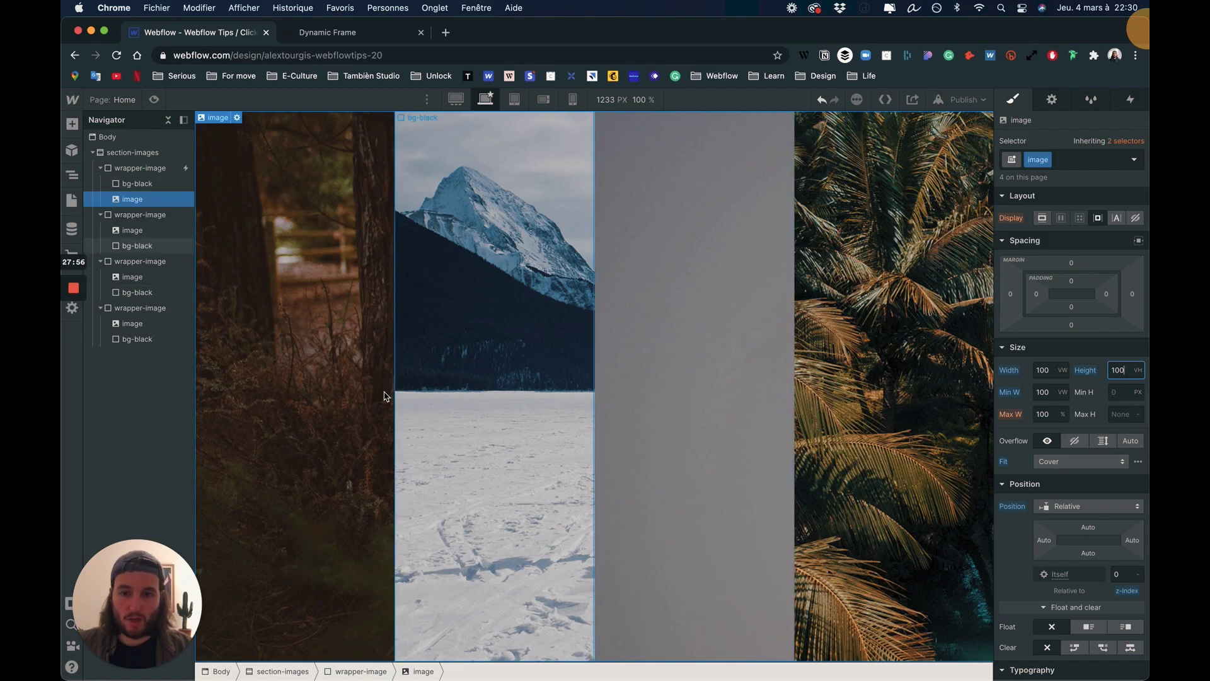
{"action": "left_click", "coordinate": [154, 100]}
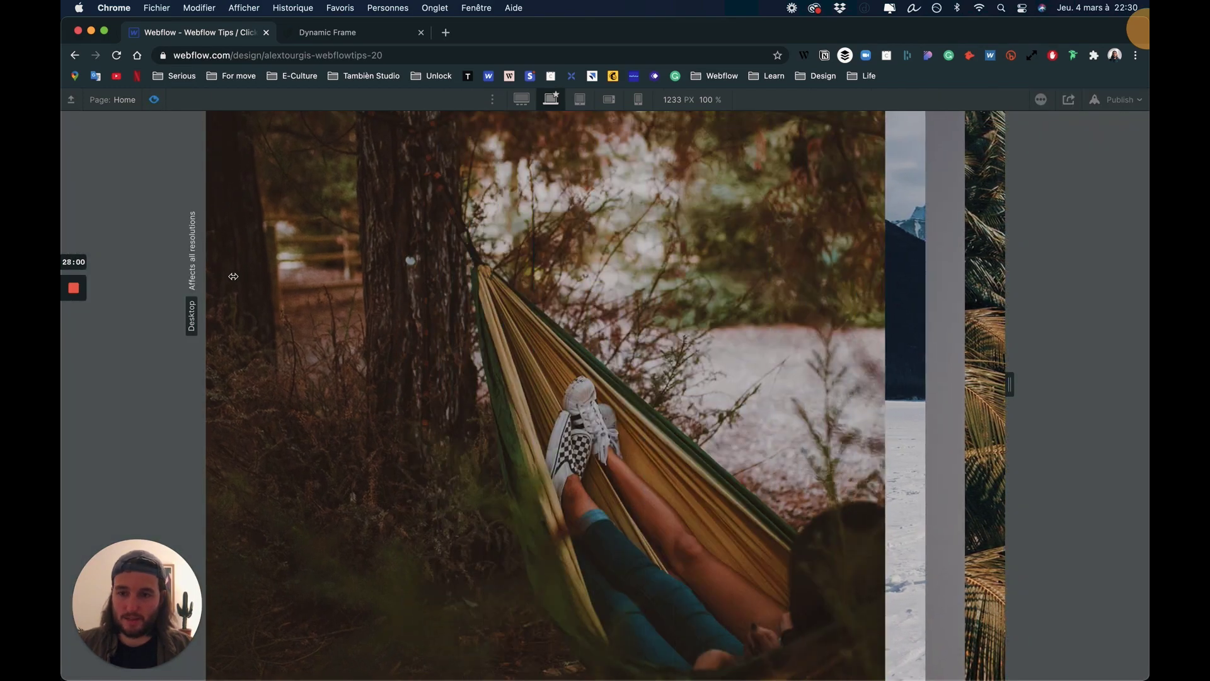
- Give the base wrapper-image class a flex layout with centred align and justify, and preview the first column's click expansion
{"action": "left_click", "coordinate": [155, 99]}
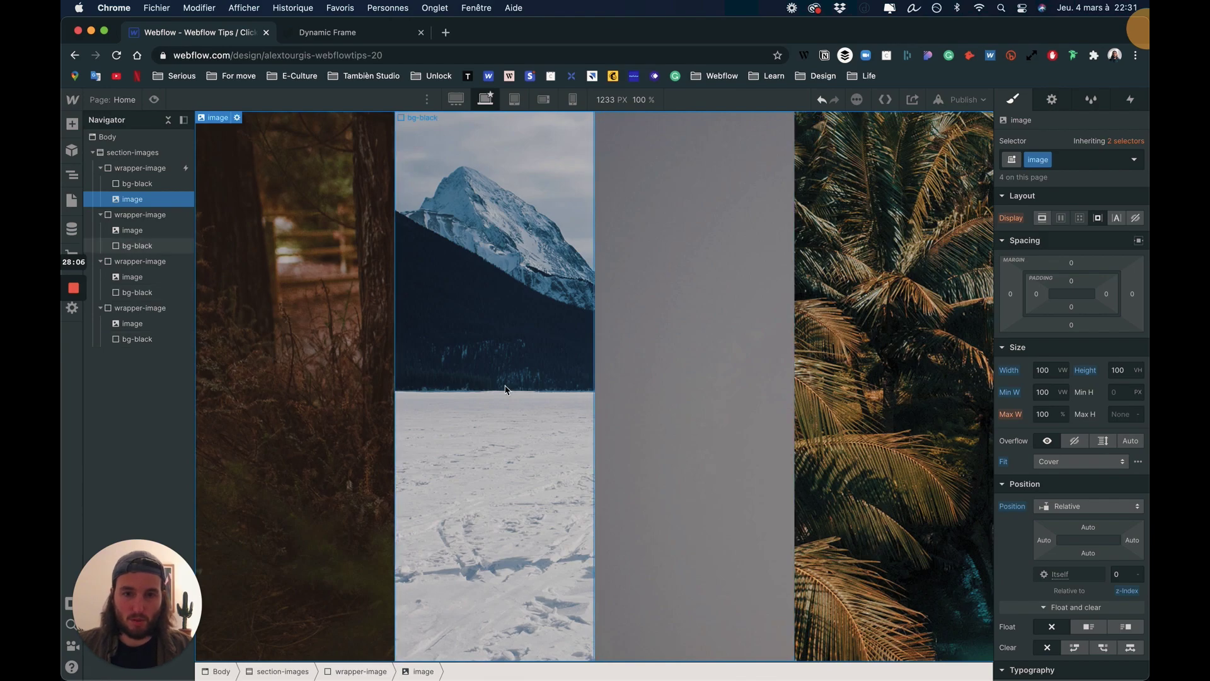
{"action": "left_click", "coordinate": [672, 351]}
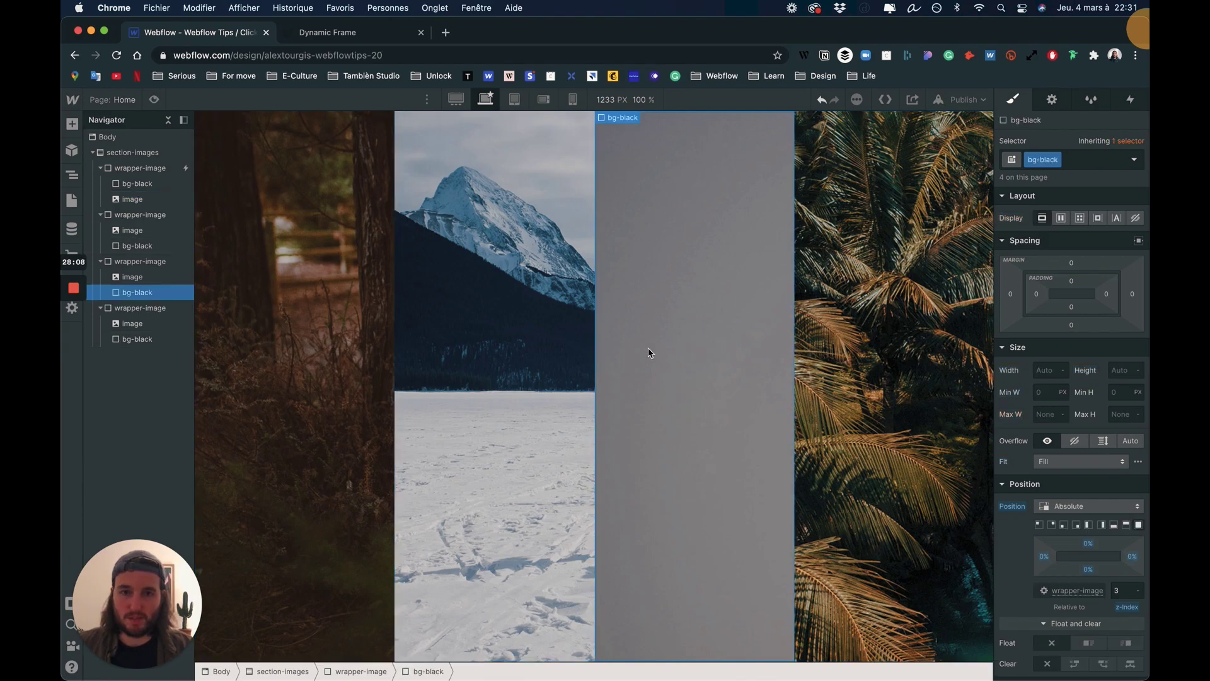
{"action": "left_click", "coordinate": [354, 290]}
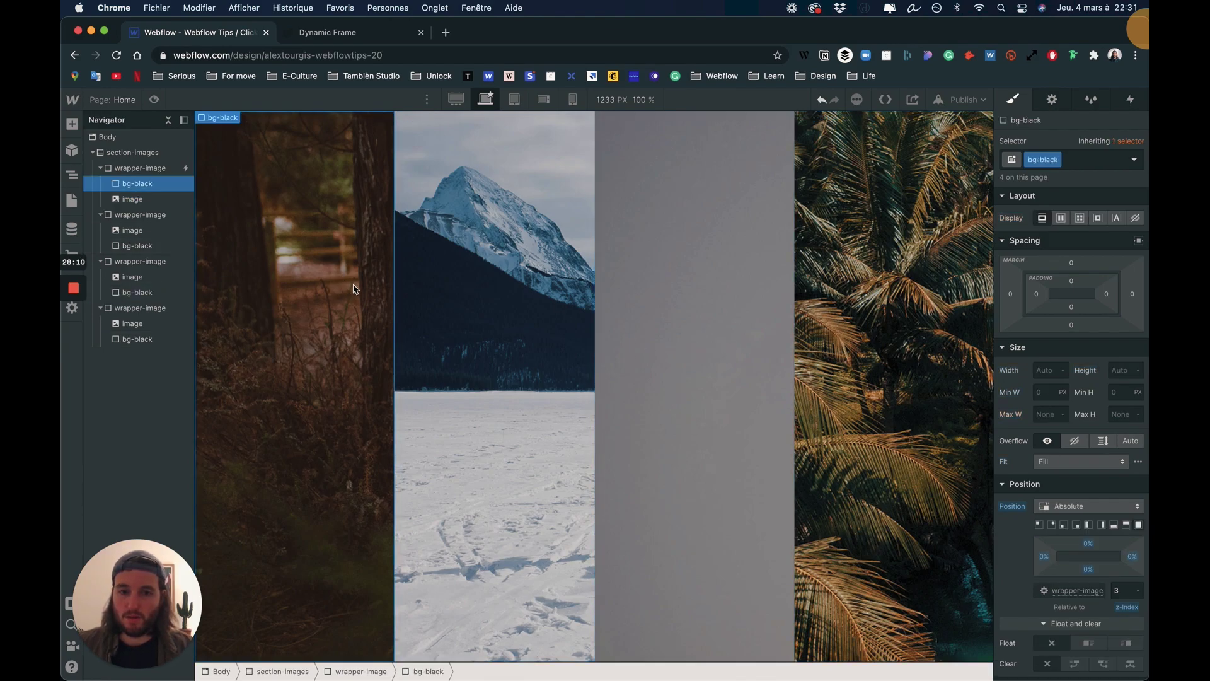
{"action": "left_click", "coordinate": [149, 169]}
{"action": "left_click", "coordinate": [1123, 141]}
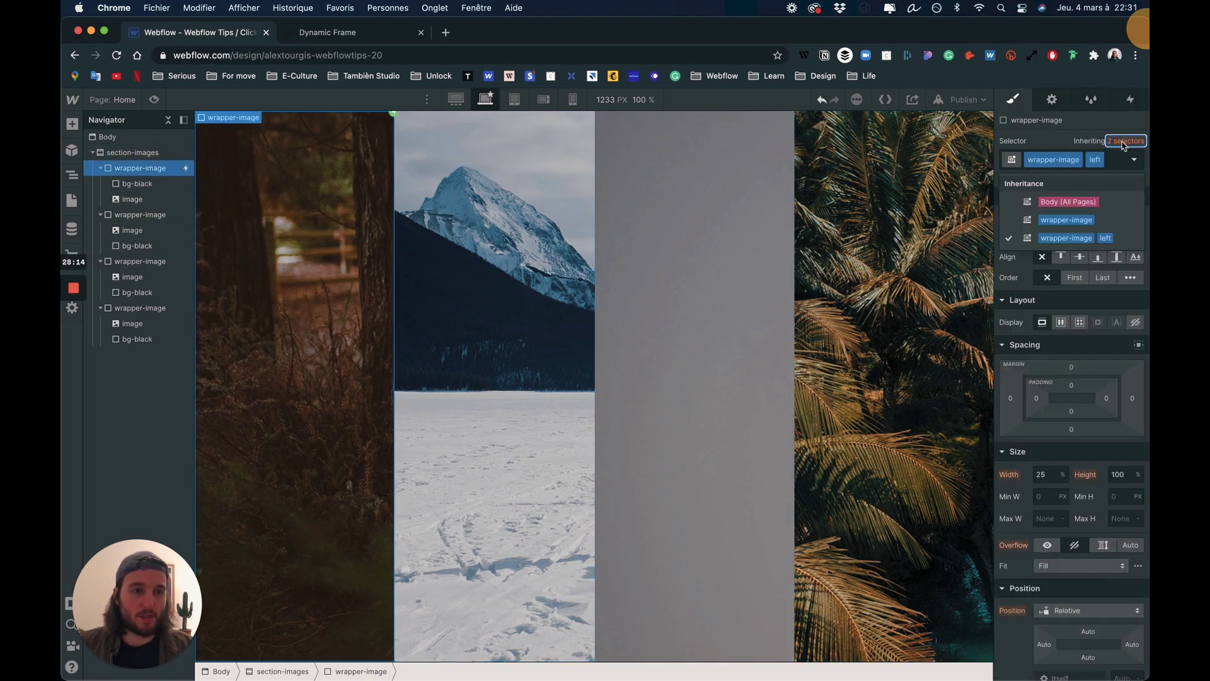
{"action": "left_click", "coordinate": [1067, 220]}
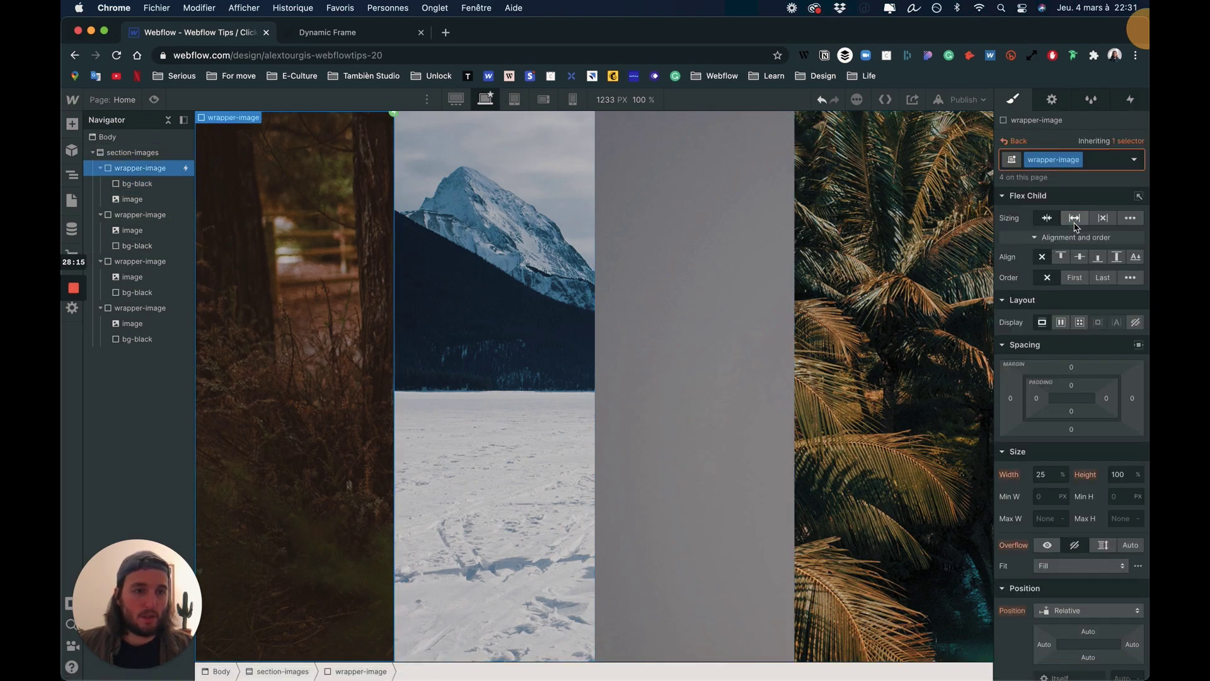
{"action": "left_click", "coordinate": [1065, 324]}
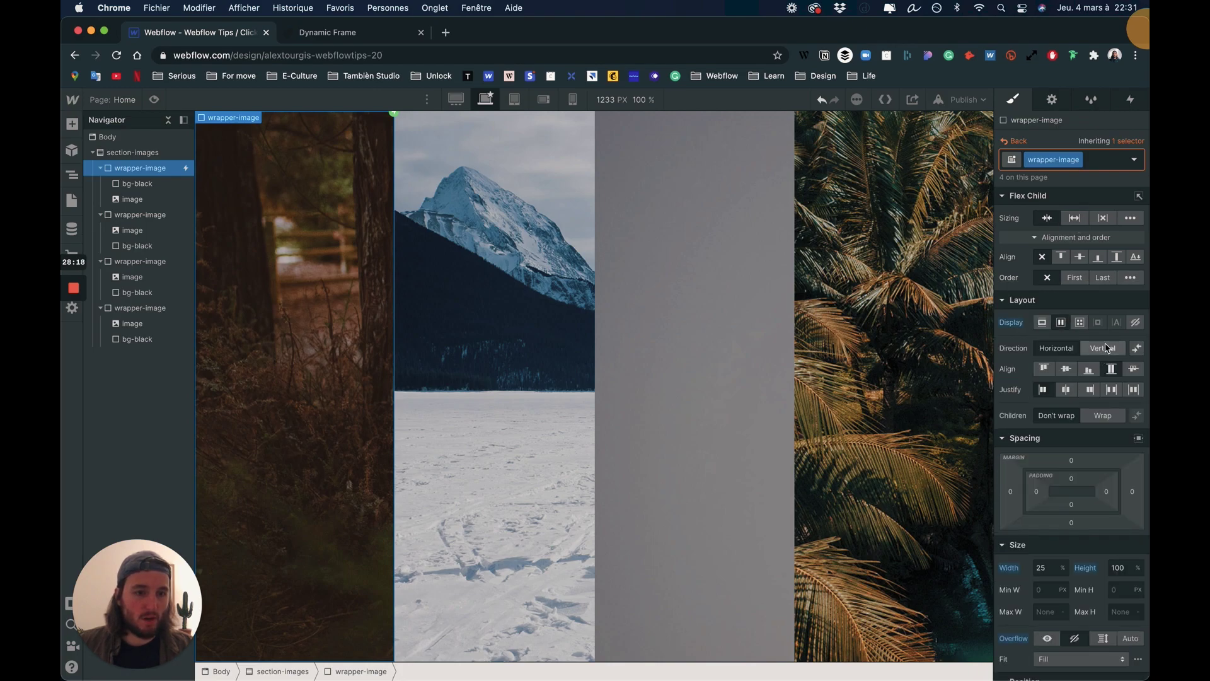
{"action": "left_click", "coordinate": [1066, 370]}
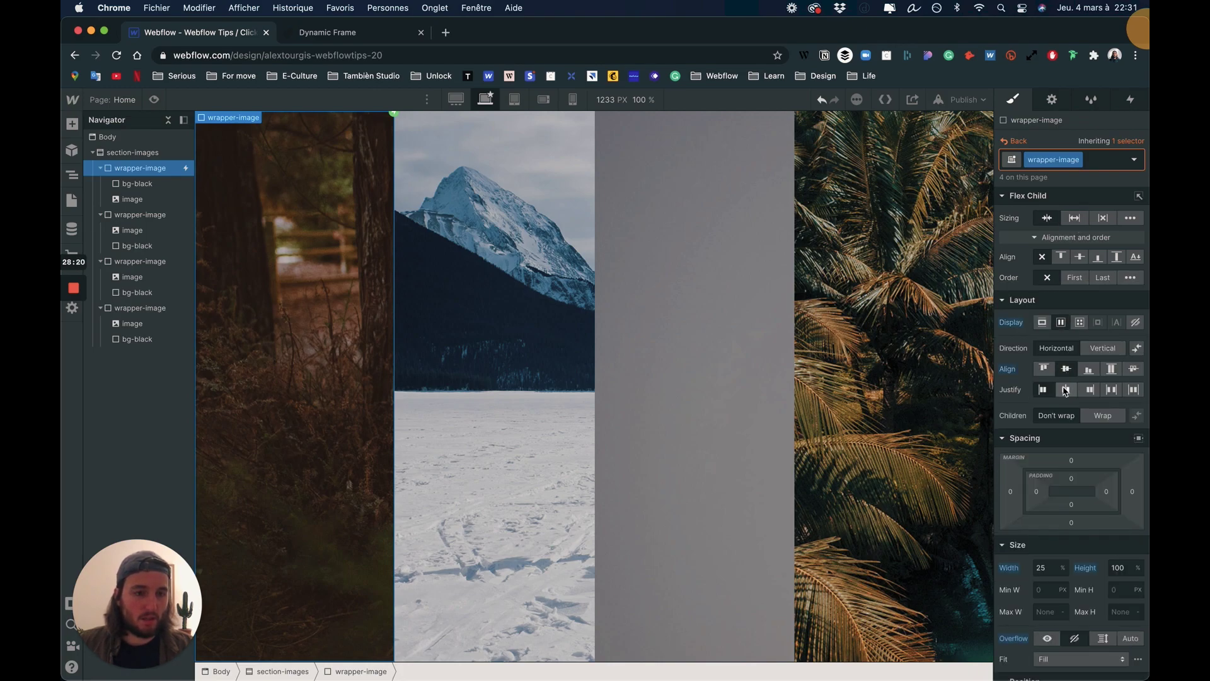
{"action": "left_click", "coordinate": [1065, 390]}
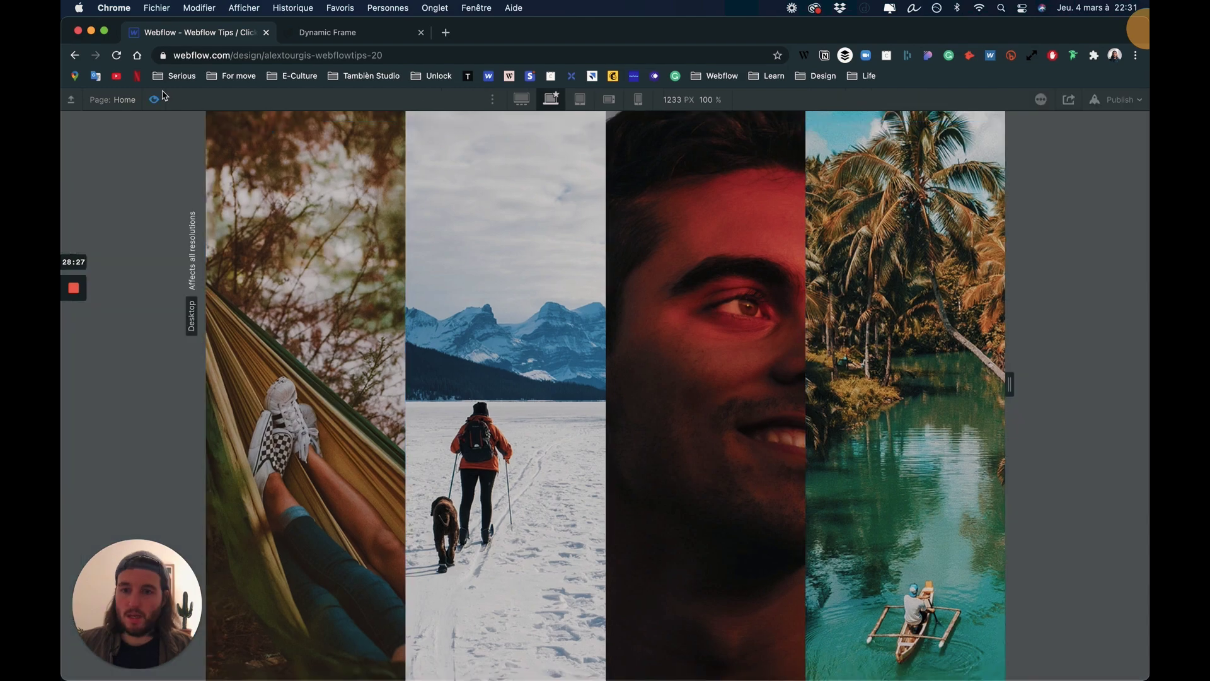
{"action": "mouse_move", "coordinate": [333, 332]}
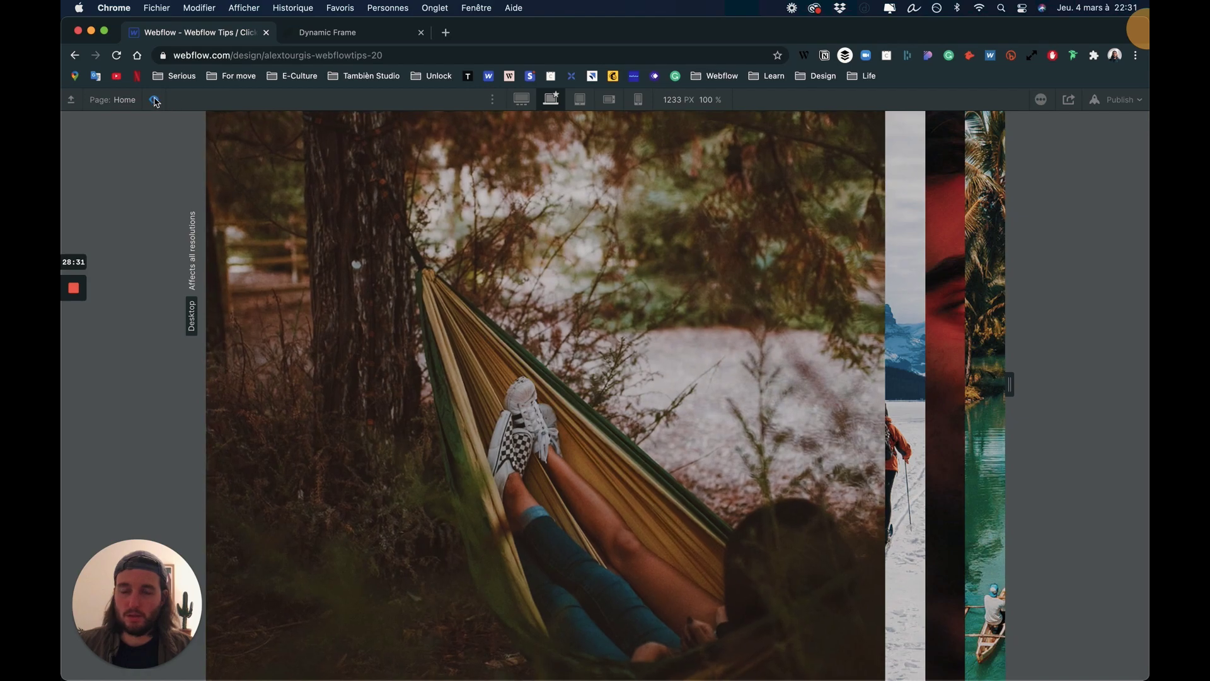
{"action": "key", "text": "Escape"}
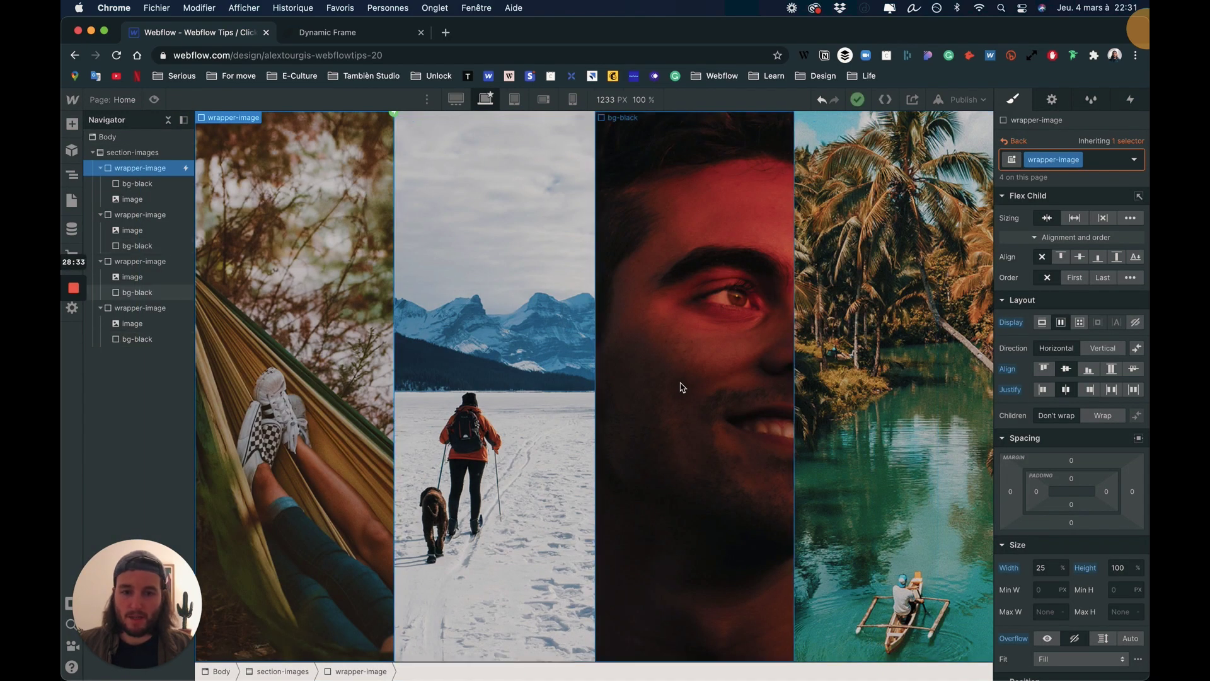
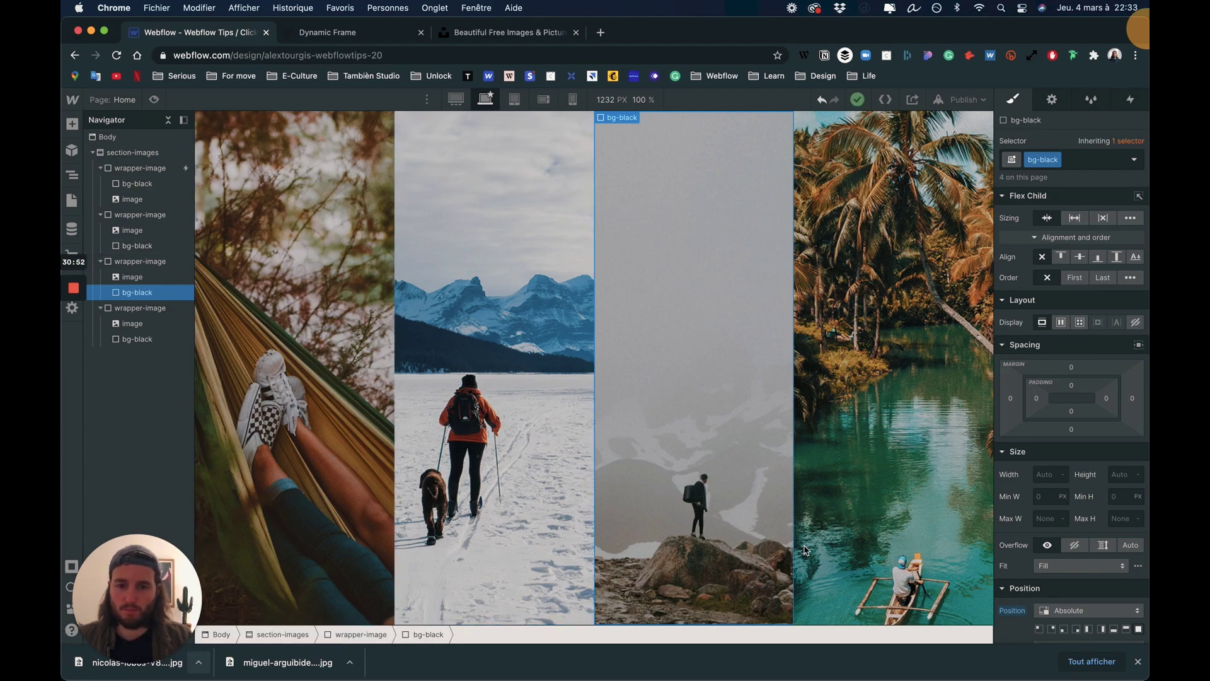
- Swap the photos of the first and third wrapper-images, placing the mountain hiker in the first column, and preview its click expansion
{"action": "left_click", "coordinate": [133, 325]}
{"action": "left_click", "coordinate": [134, 279]}
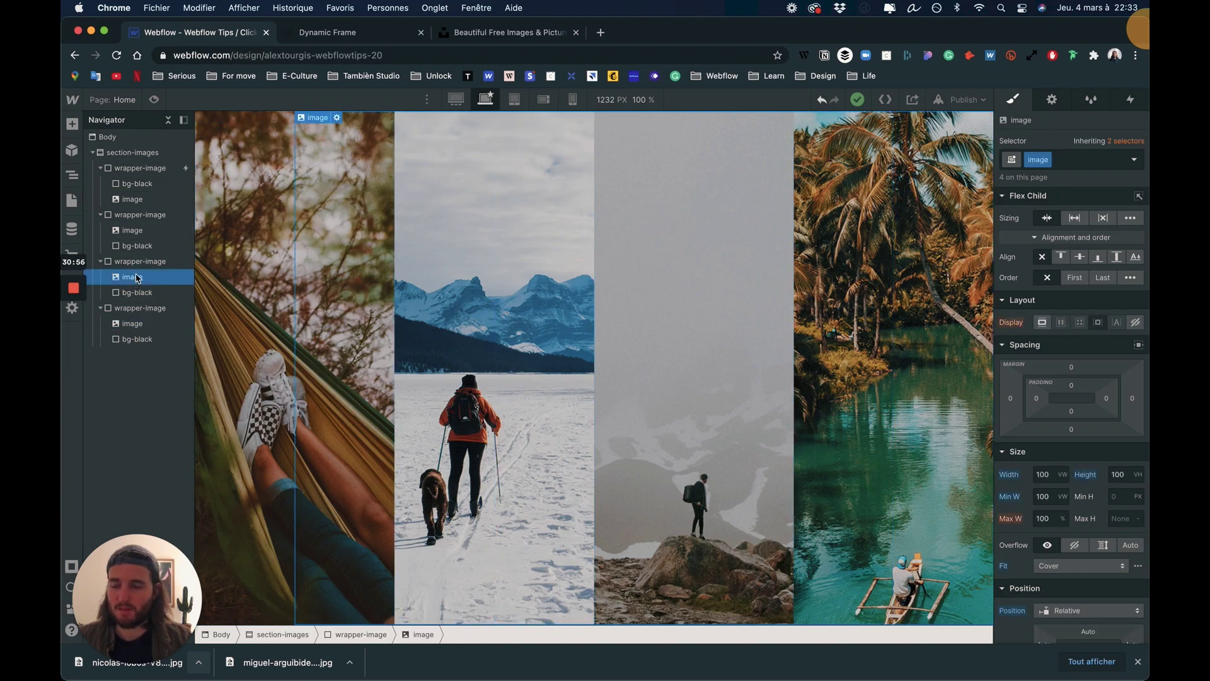
{"action": "mouse_move", "coordinate": [136, 275]}
{"action": "left_mouse_down"}
{"action": "mouse_move", "coordinate": [139, 202]}
{"action": "mouse_move", "coordinate": [130, 297]}
{"action": "left_mouse_up"}
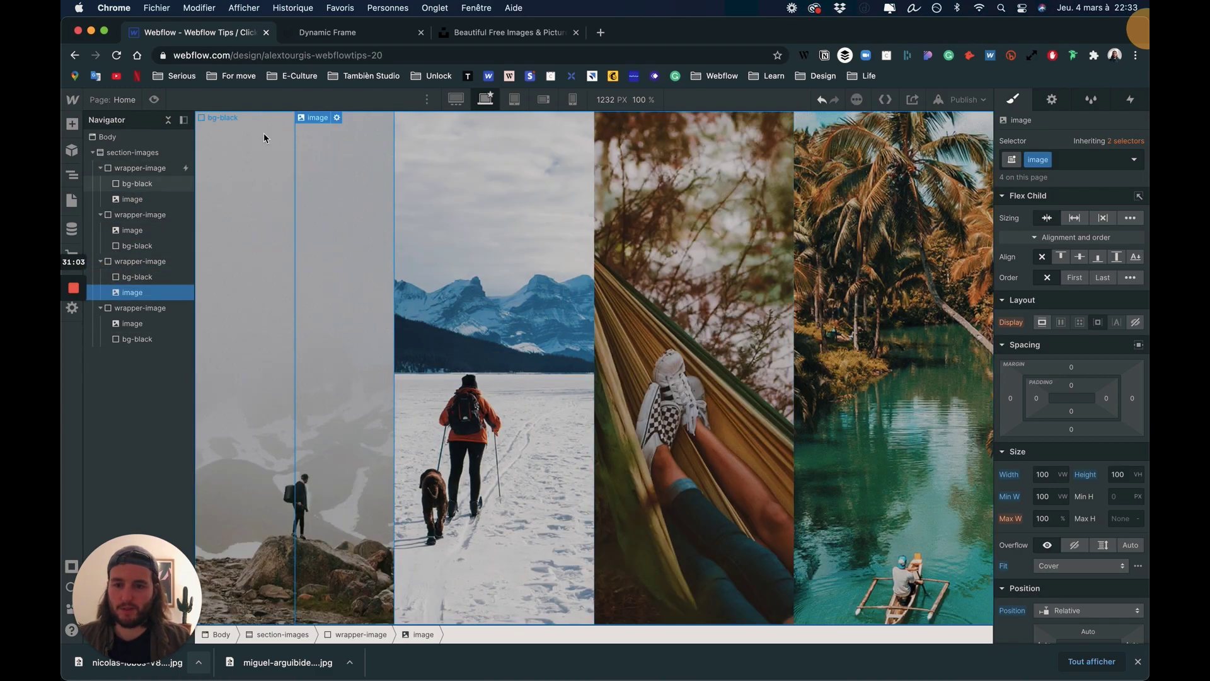
{"action": "left_click", "coordinate": [154, 100]}
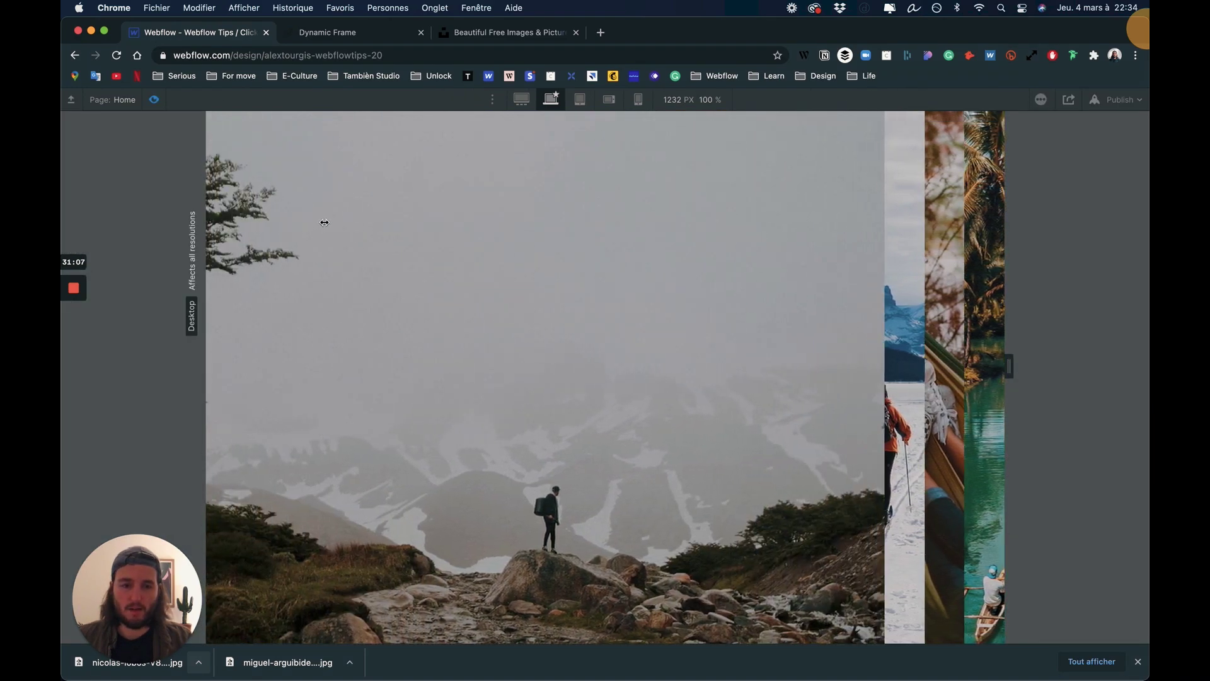
{"action": "left_click", "coordinate": [153, 99]}
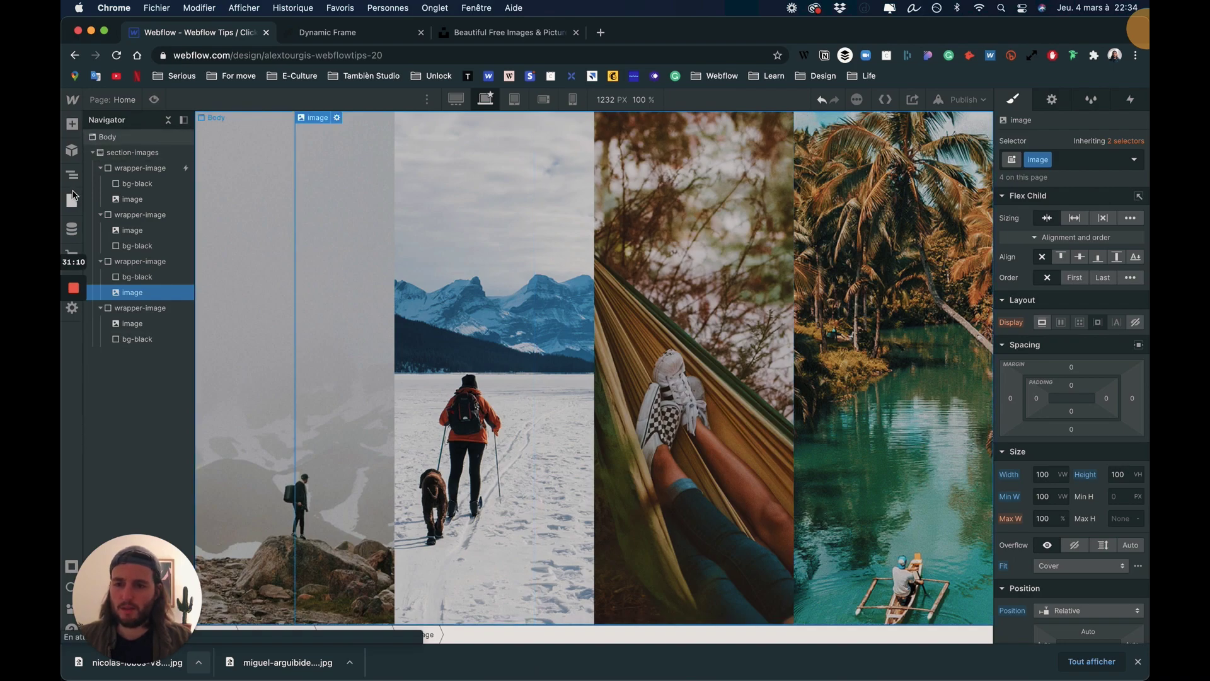
- Open the first wrapper-image's click-img-left animation for editing and select all four Size actions together
{"action": "left_click", "coordinate": [183, 169]}
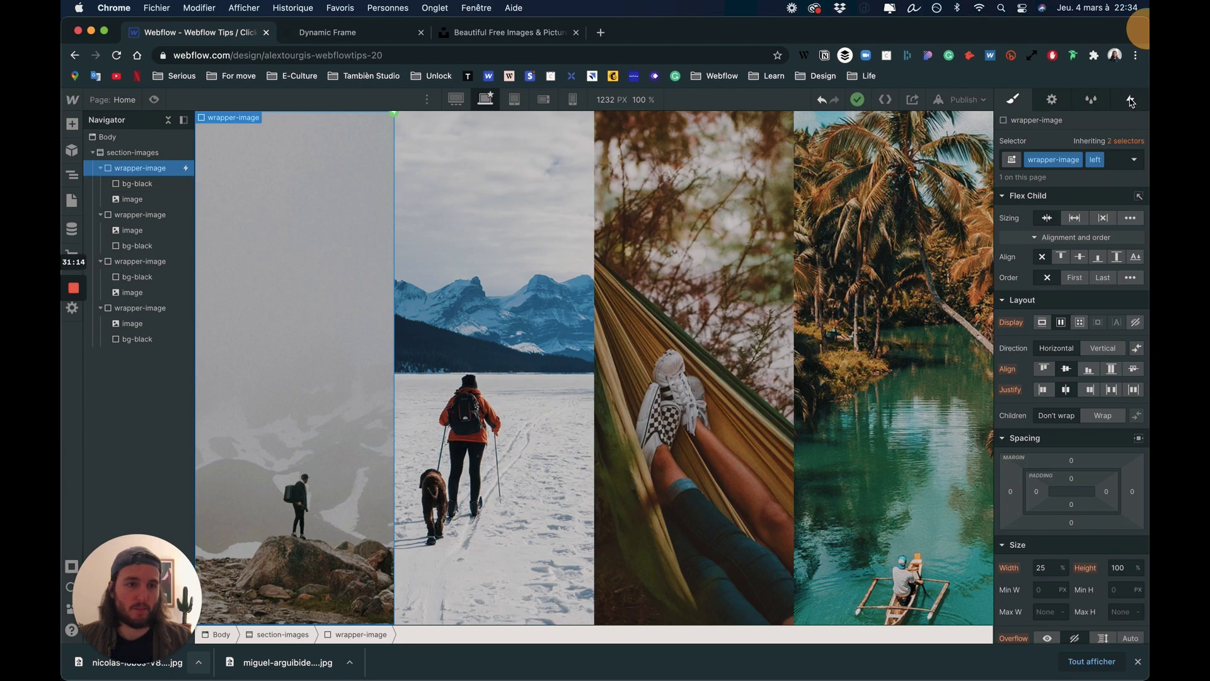
{"action": "left_click", "coordinate": [1132, 101]}
{"action": "left_click", "coordinate": [1031, 200]}
{"action": "left_click", "coordinate": [1064, 364]}
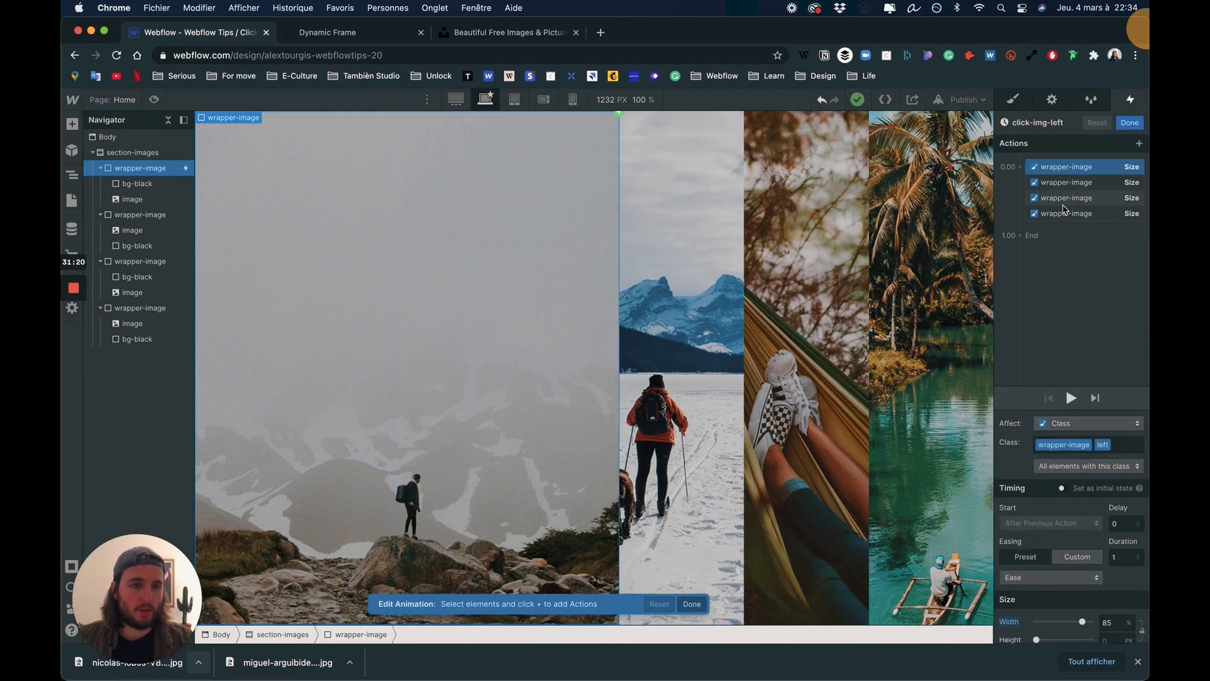
{"action": "left_click", "coordinate": [1063, 211], "text": "shift"}
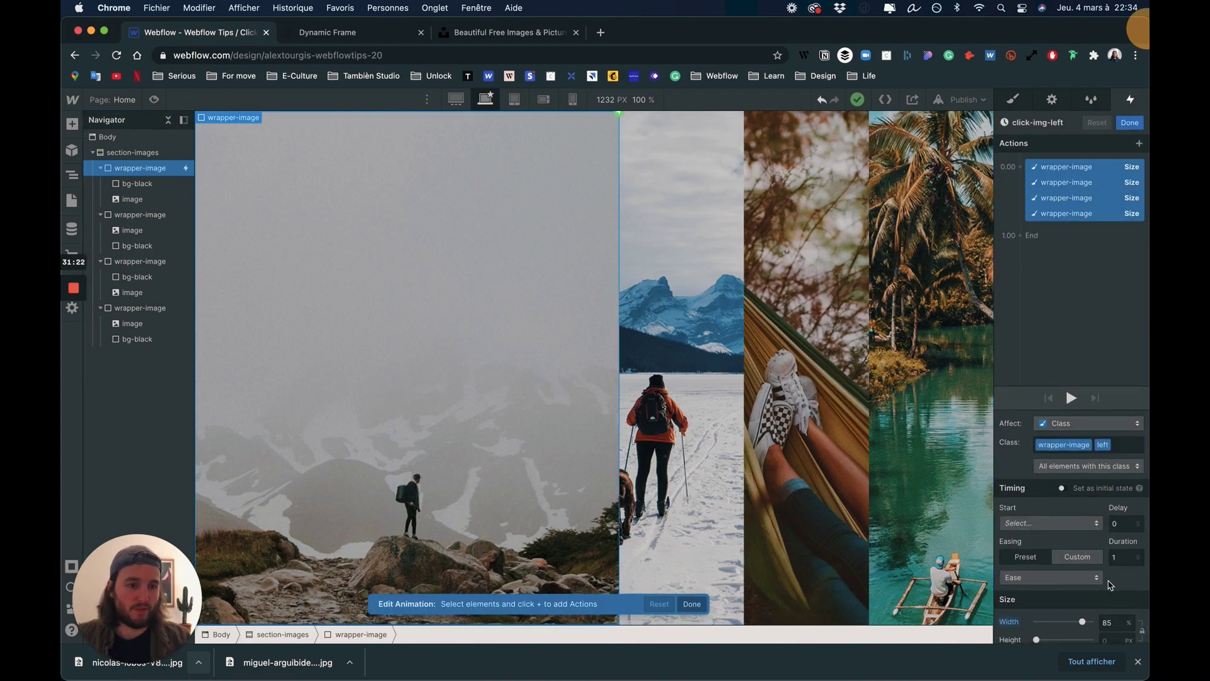
- Try a duration of 0.6 with In Out Quad easing on the four Size actions and play the animation
{"action": "left_click", "coordinate": [1119, 557]}
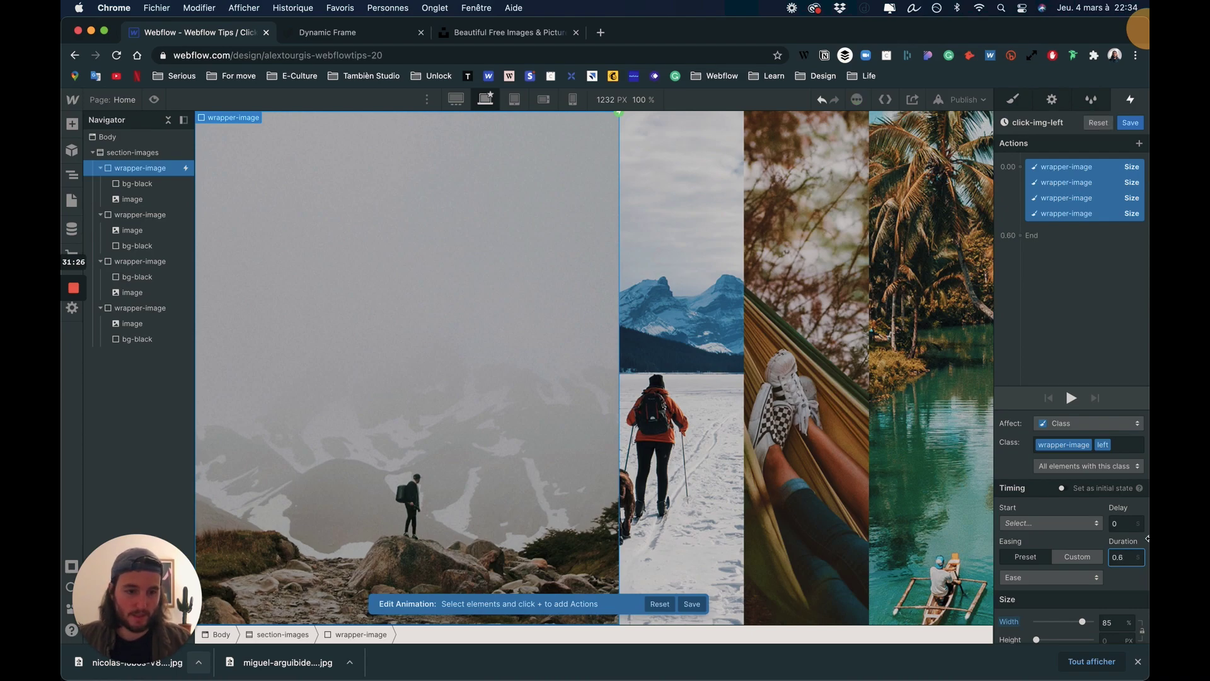
{"action": "left_click", "coordinate": [1050, 578]}
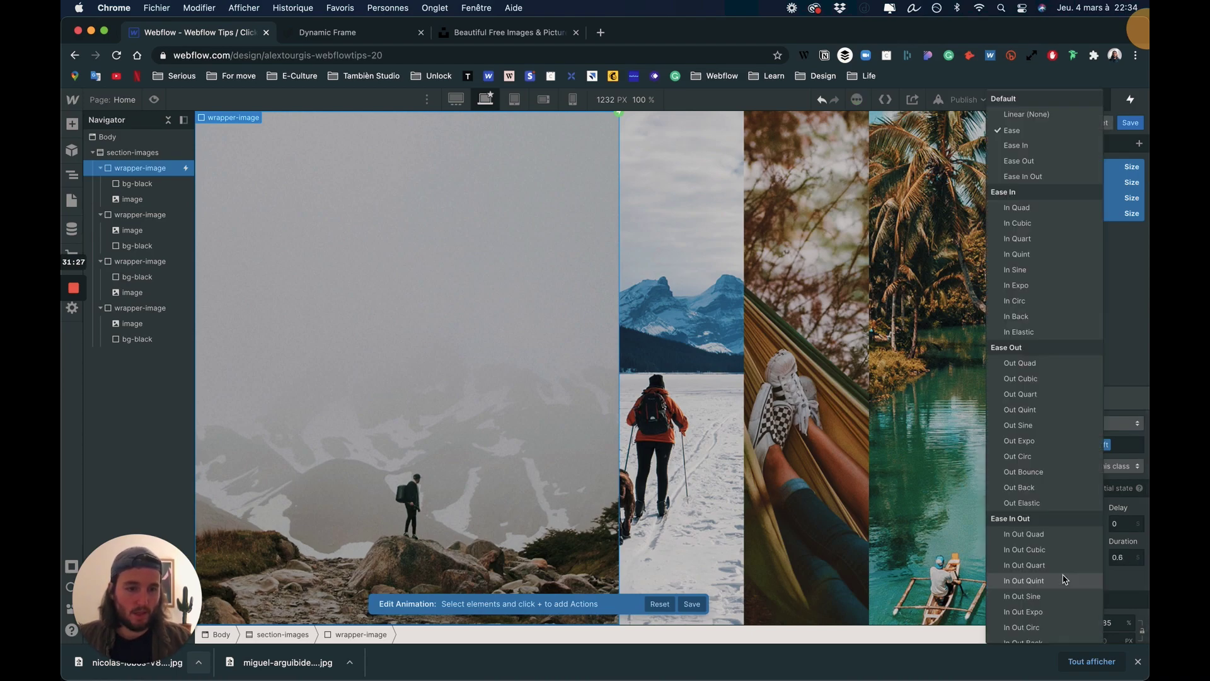
{"action": "left_click", "coordinate": [1028, 535]}
{"action": "left_click", "coordinate": [1072, 397]}
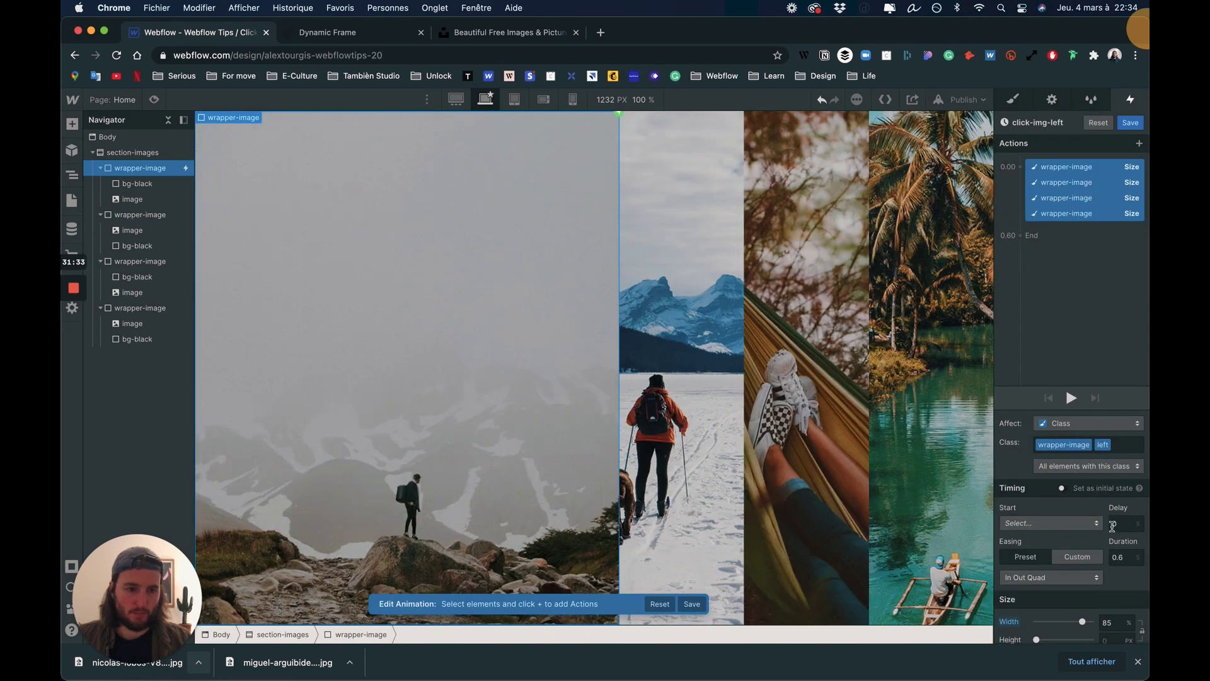
- Set the four Size actions to a 0.9 duration with Out Sine easing, play the animation and save it
{"action": "left_click", "coordinate": [1077, 579]}
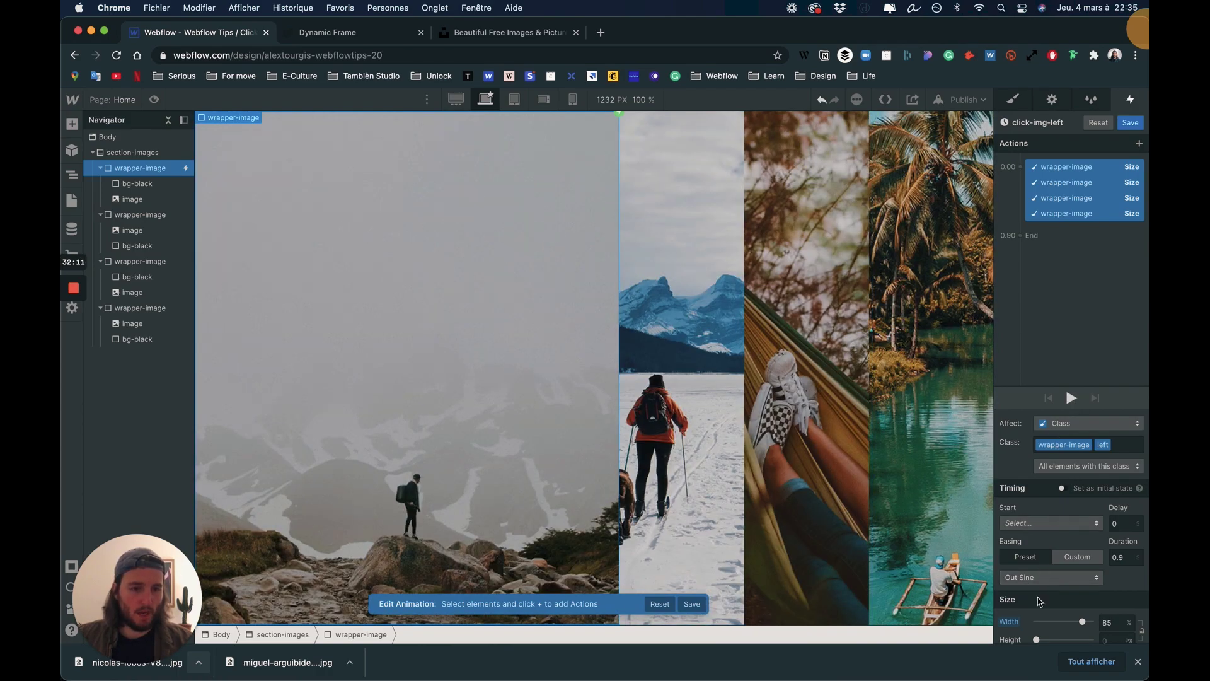
{"action": "left_click", "coordinate": [1071, 398]}
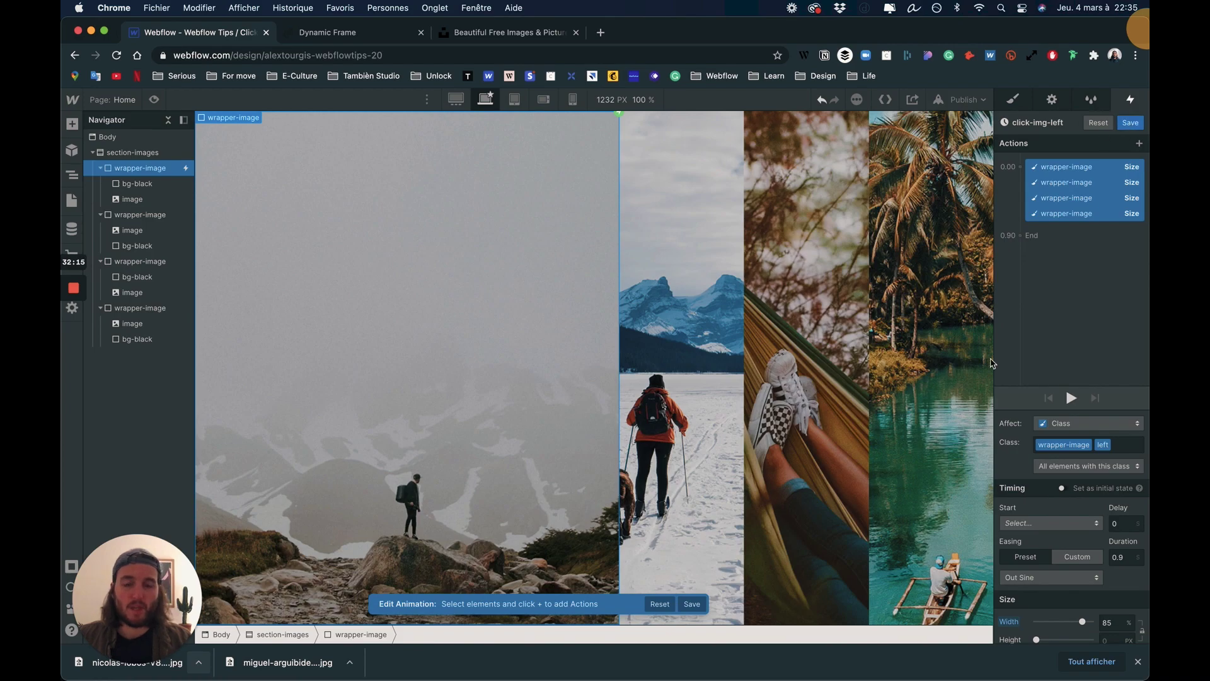
{"action": "left_click", "coordinate": [1130, 122]}
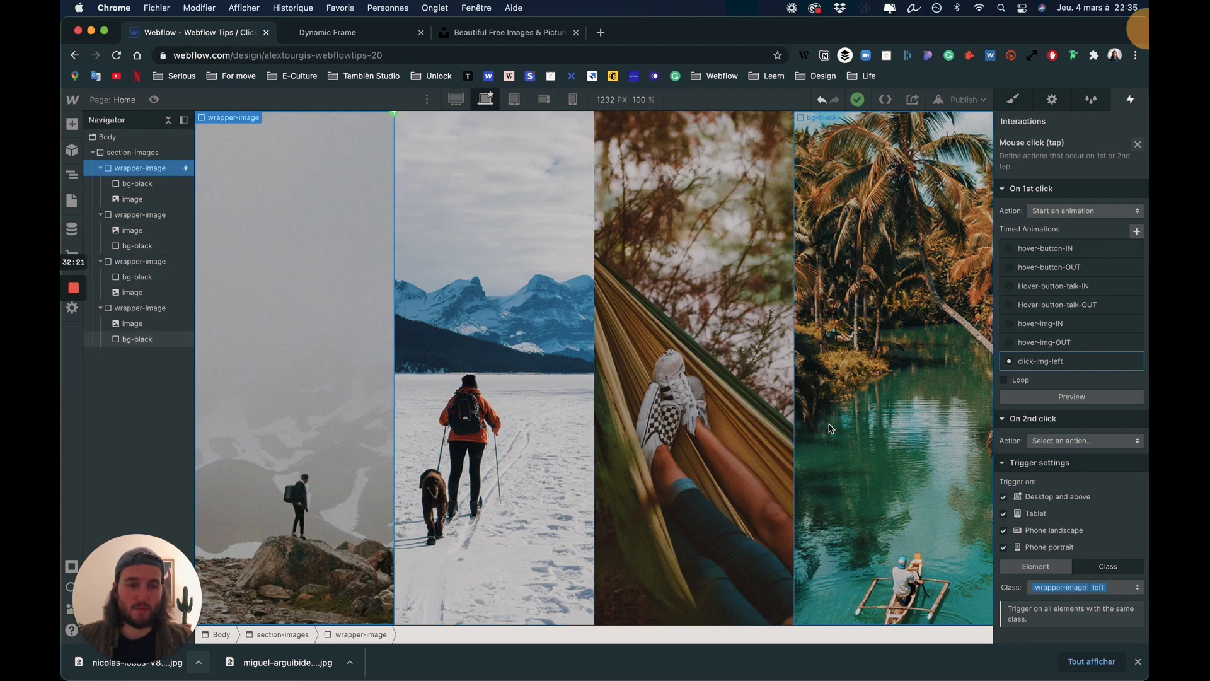
- Add a mouse click trigger to the second wrapper-image, applied to the center-left class, that starts an animation on first click
{"action": "left_click", "coordinate": [139, 215]}
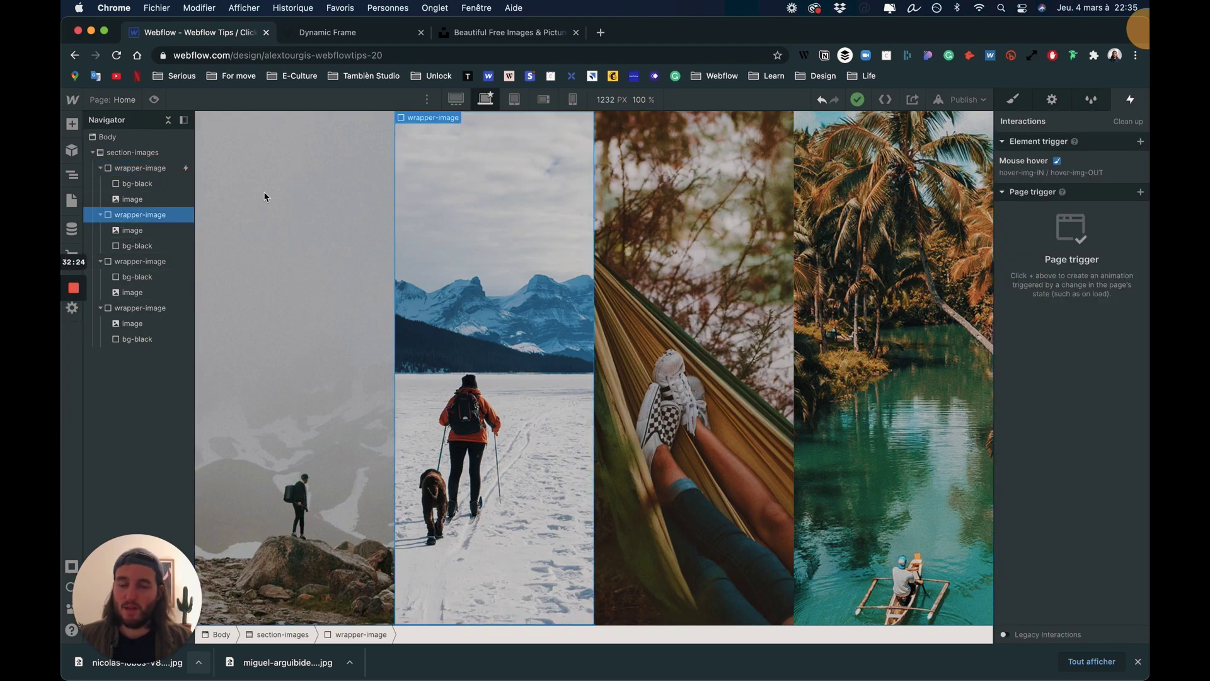
{"action": "left_click", "coordinate": [1140, 141]}
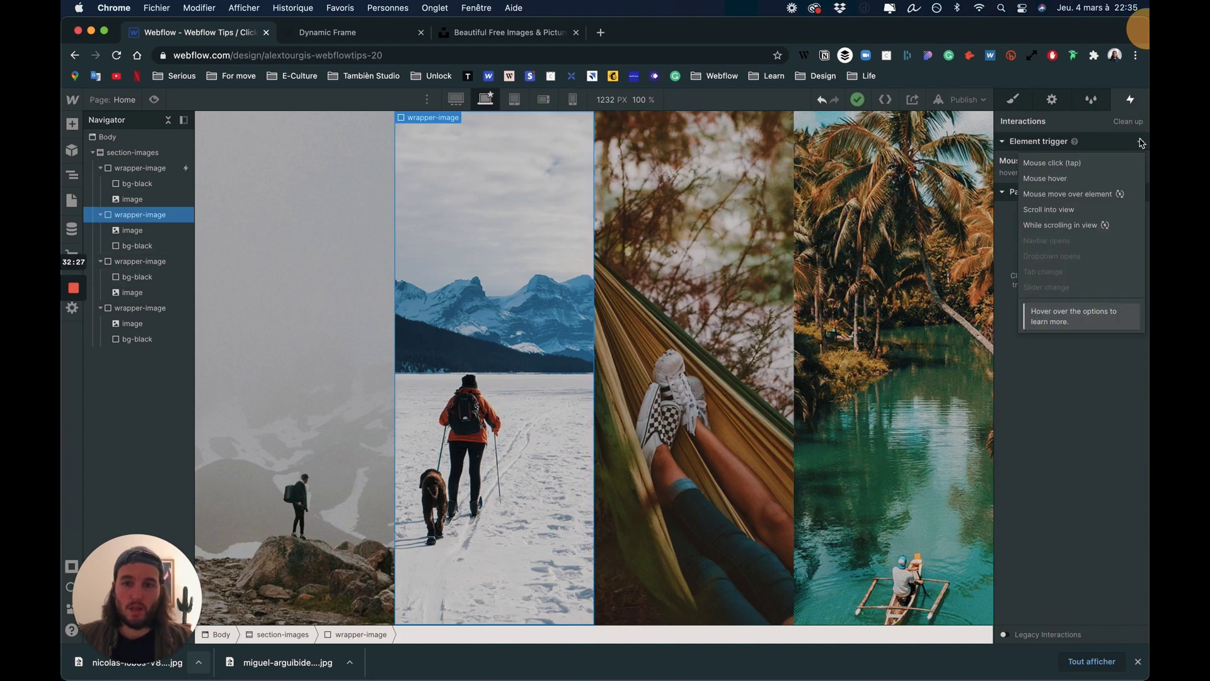
{"action": "left_click", "coordinate": [1062, 165]}
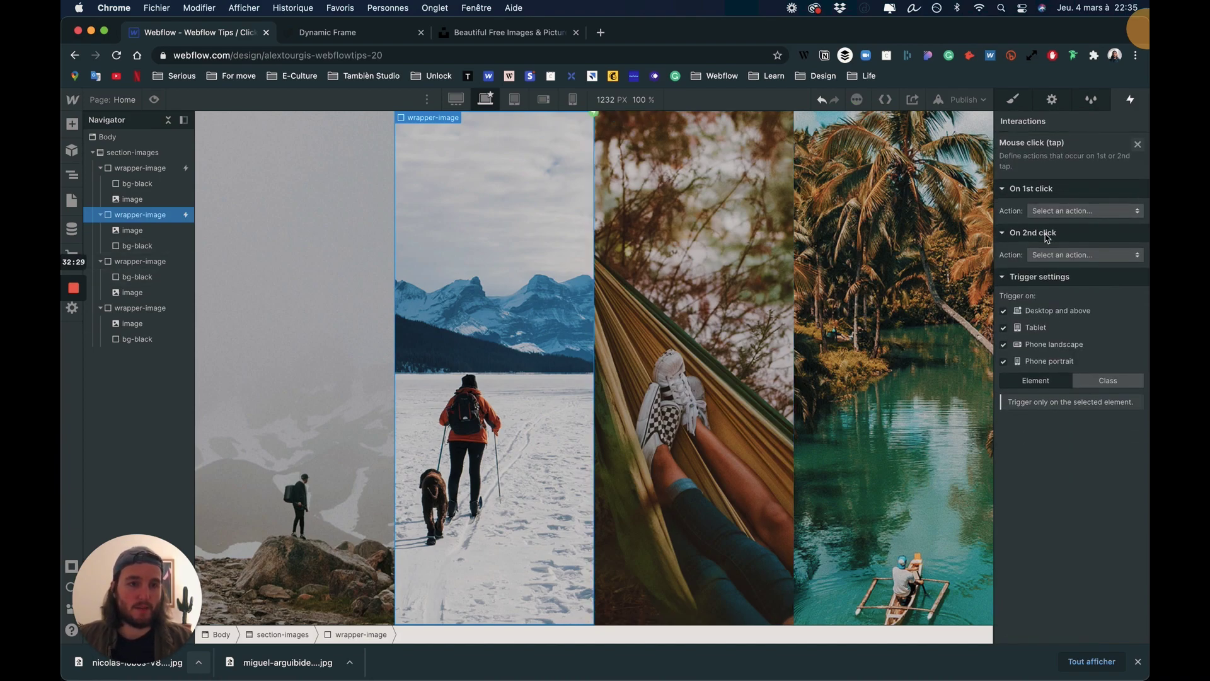
{"action": "left_click", "coordinate": [1107, 380]}
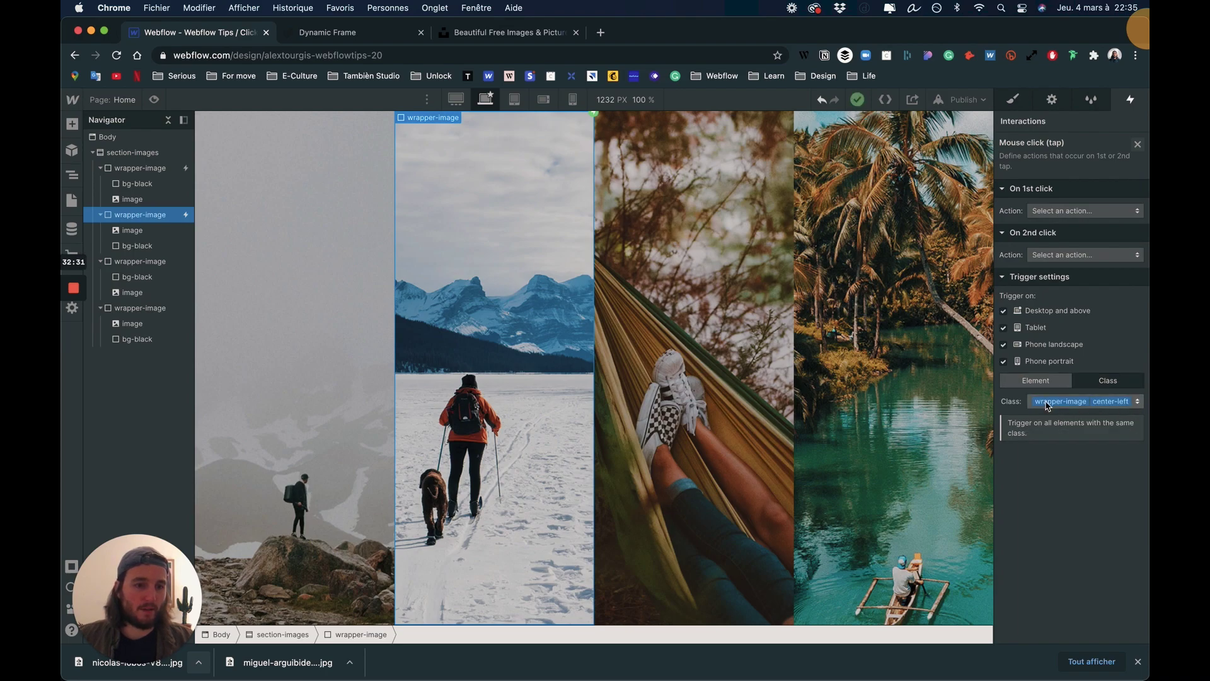
{"action": "left_click", "coordinate": [1076, 211]}
{"action": "left_click", "coordinate": [1071, 242]}
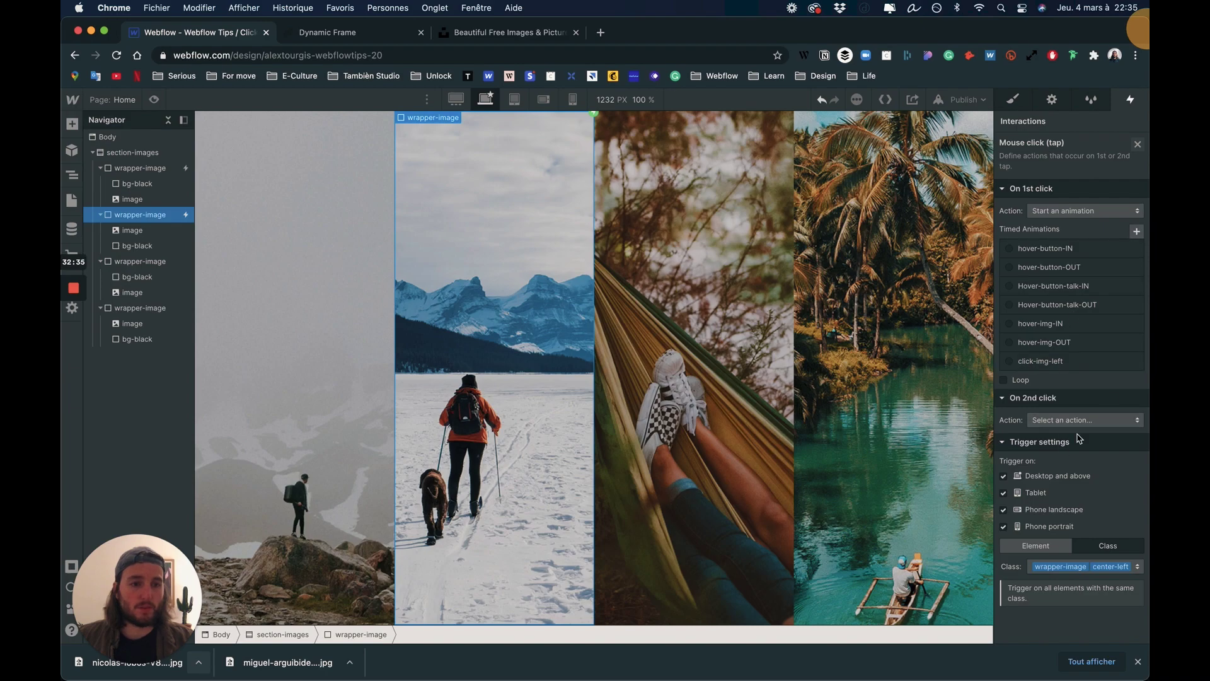
- Duplicate the click-img-left animation, open the copy and rename it for the center-left column, beginning with click-img-center
{"action": "left_click", "coordinate": [1134, 361]}
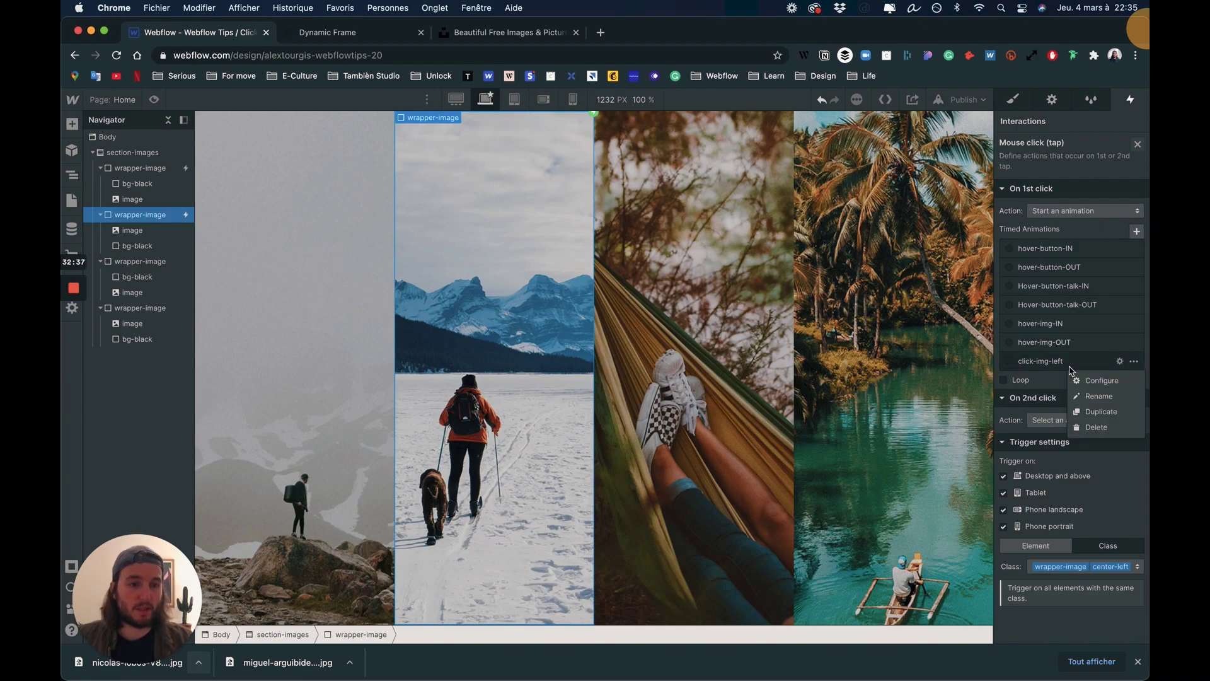
{"action": "left_click", "coordinate": [1101, 412]}
{"action": "left_click", "coordinate": [1059, 380]}
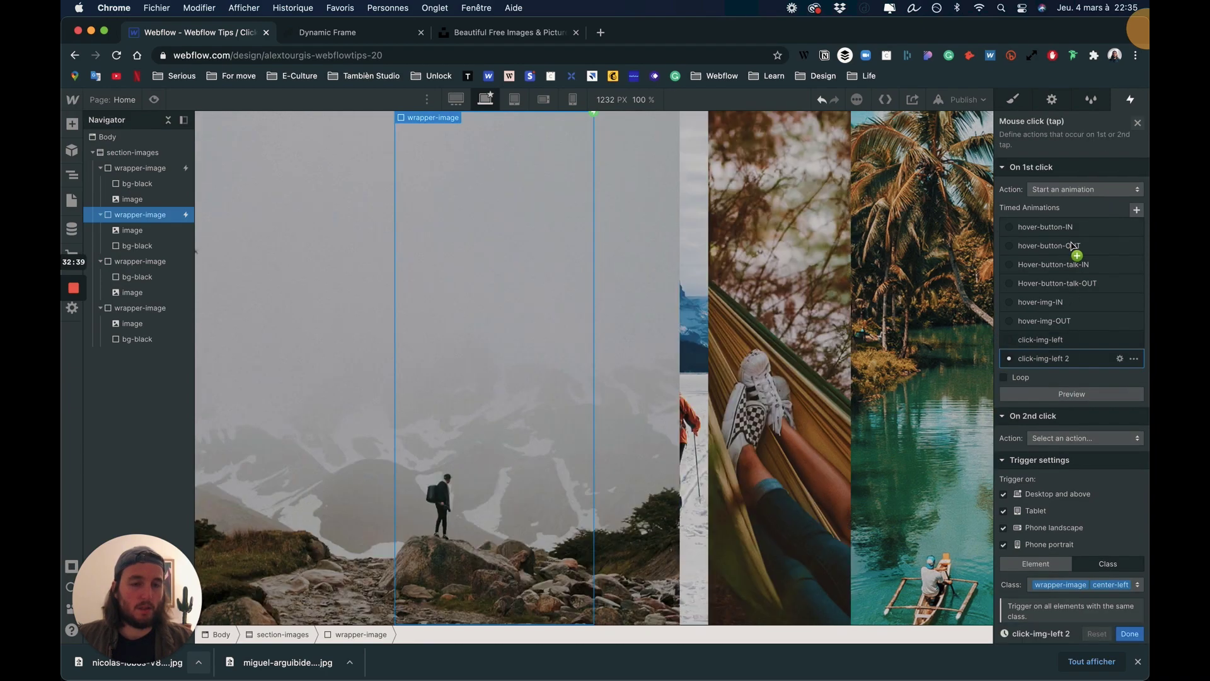
{"action": "left_click", "coordinate": [1039, 122]}
{"action": "key", "text": "Right"}
{"action": "key", "text": "BackSpace"}
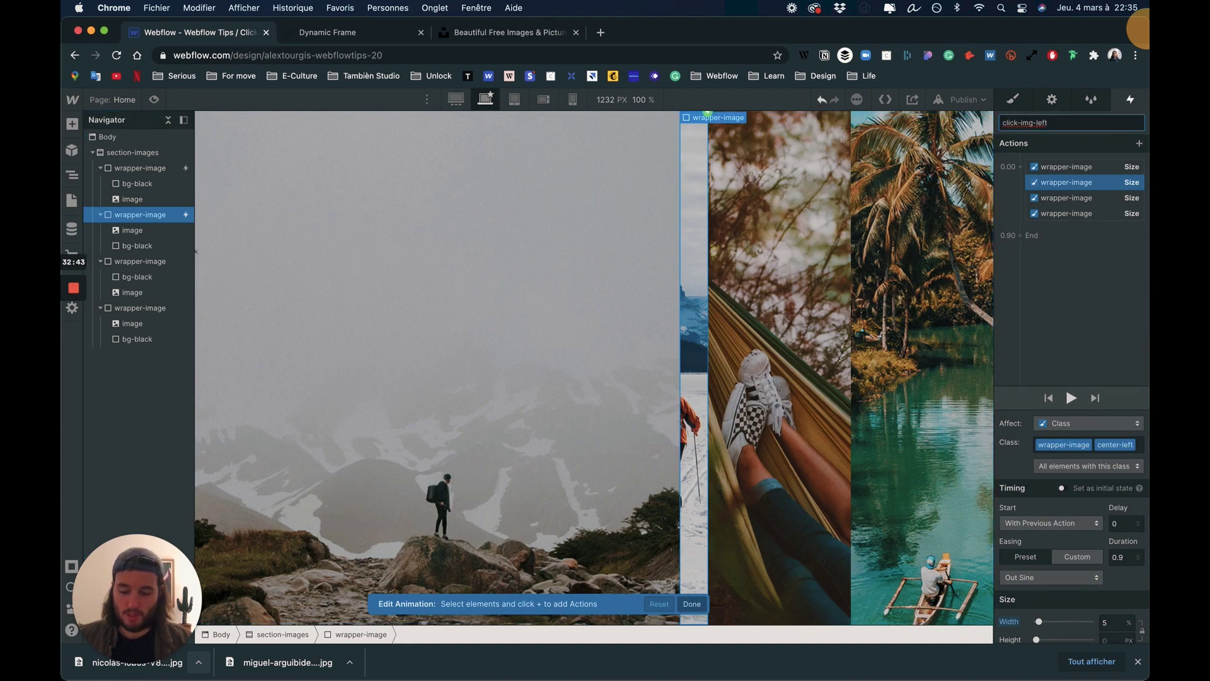
{"action": "key", "text": "Return"}
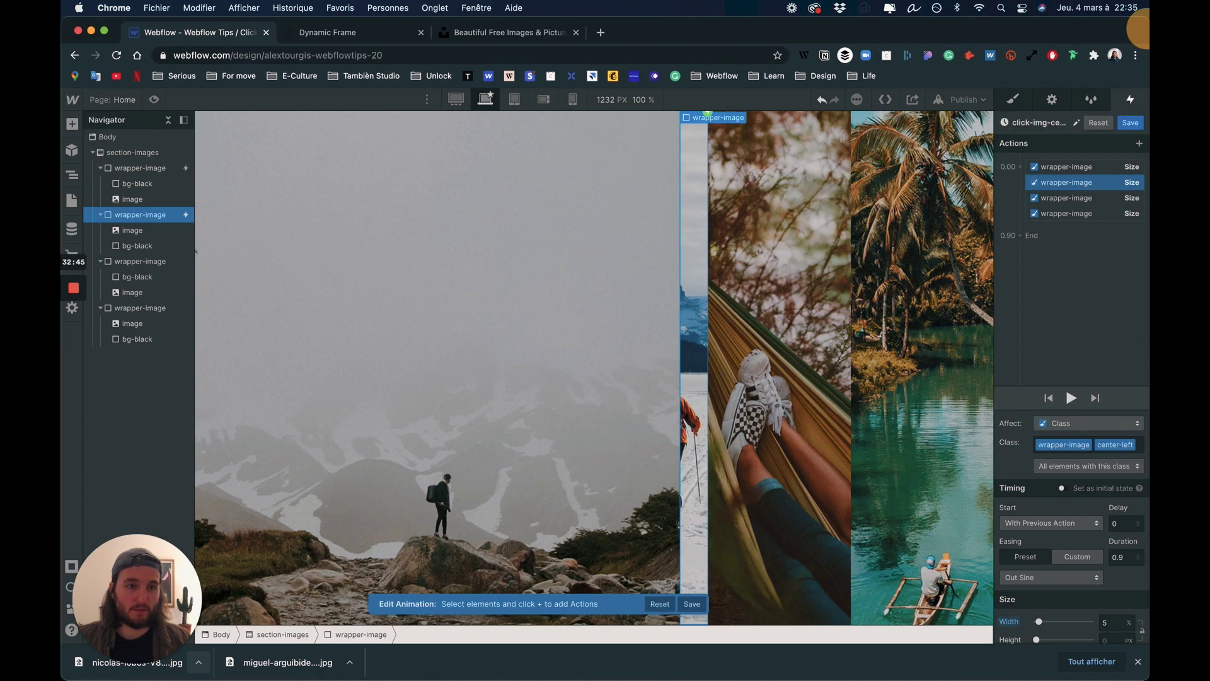
- In click-img-center-left, set the left column's width to 5% and the center-left column's width to 85%, play the animation and save it
{"action": "left_click", "coordinate": [1071, 167]}
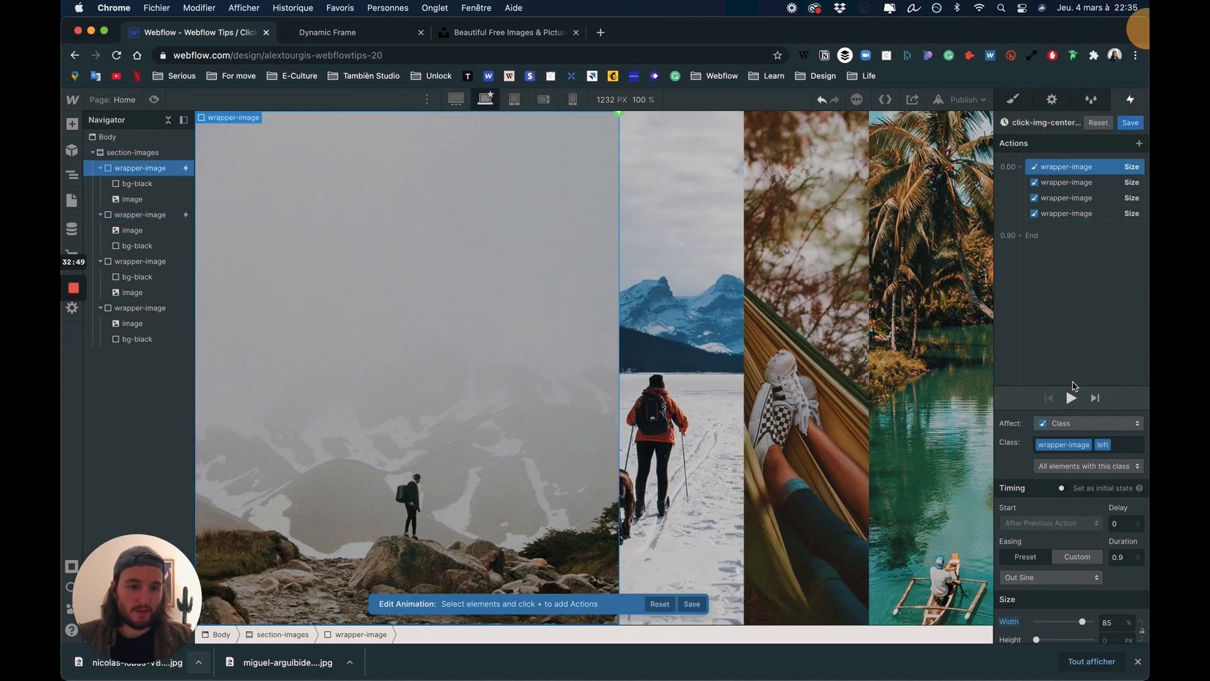
{"action": "scroll", "coordinate": [1069, 469], "scroll_direction": "down", "scroll_amount": 1}
{"action": "left_click", "coordinate": [1116, 618]}
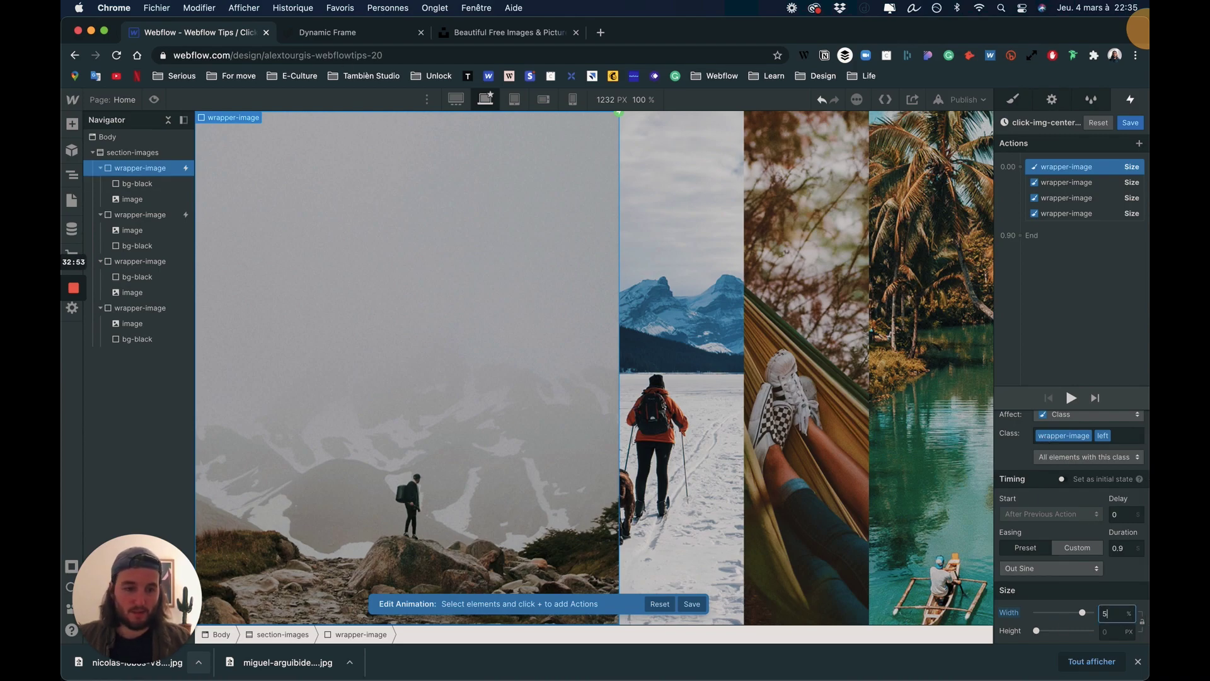
{"action": "key", "text": "Return"}
{"action": "left_click", "coordinate": [1054, 184]}
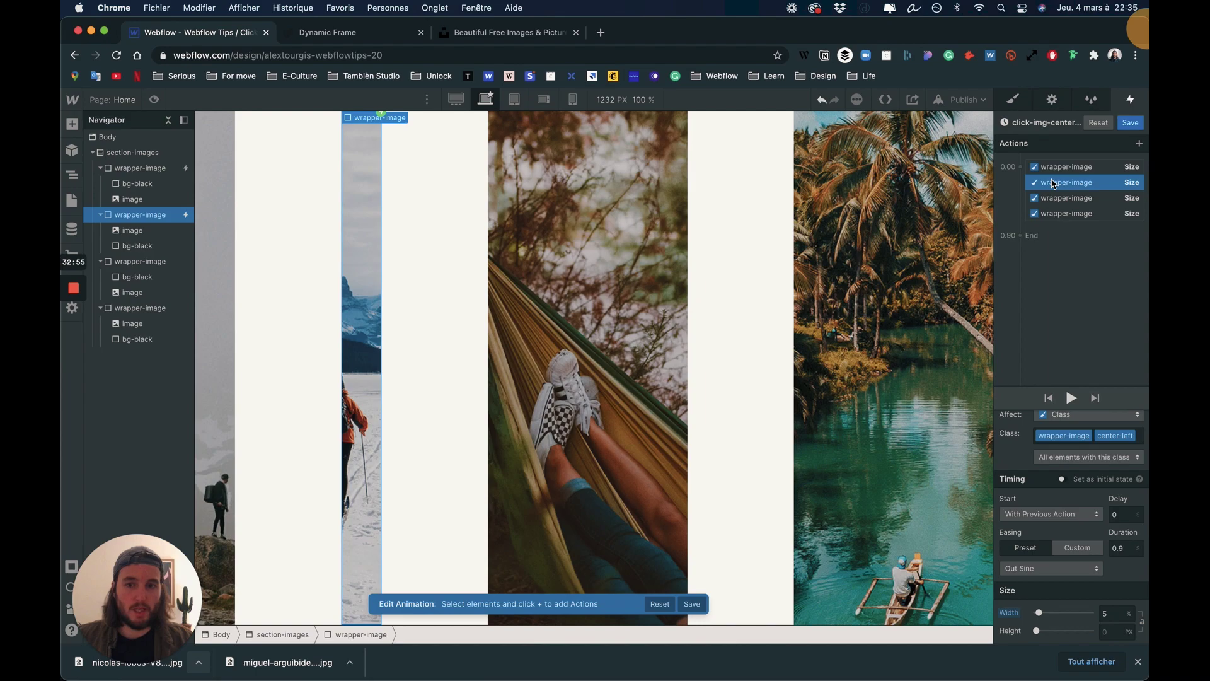
{"action": "left_click", "coordinate": [1116, 616]}
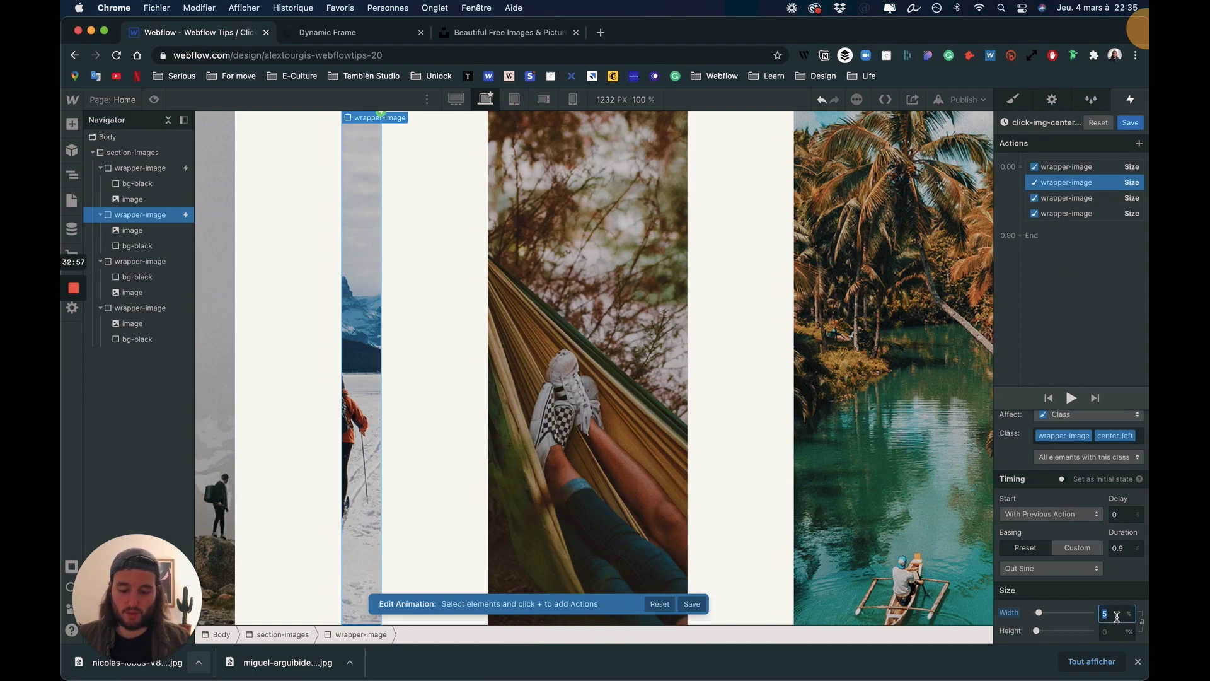
{"action": "key", "text": "Return"}
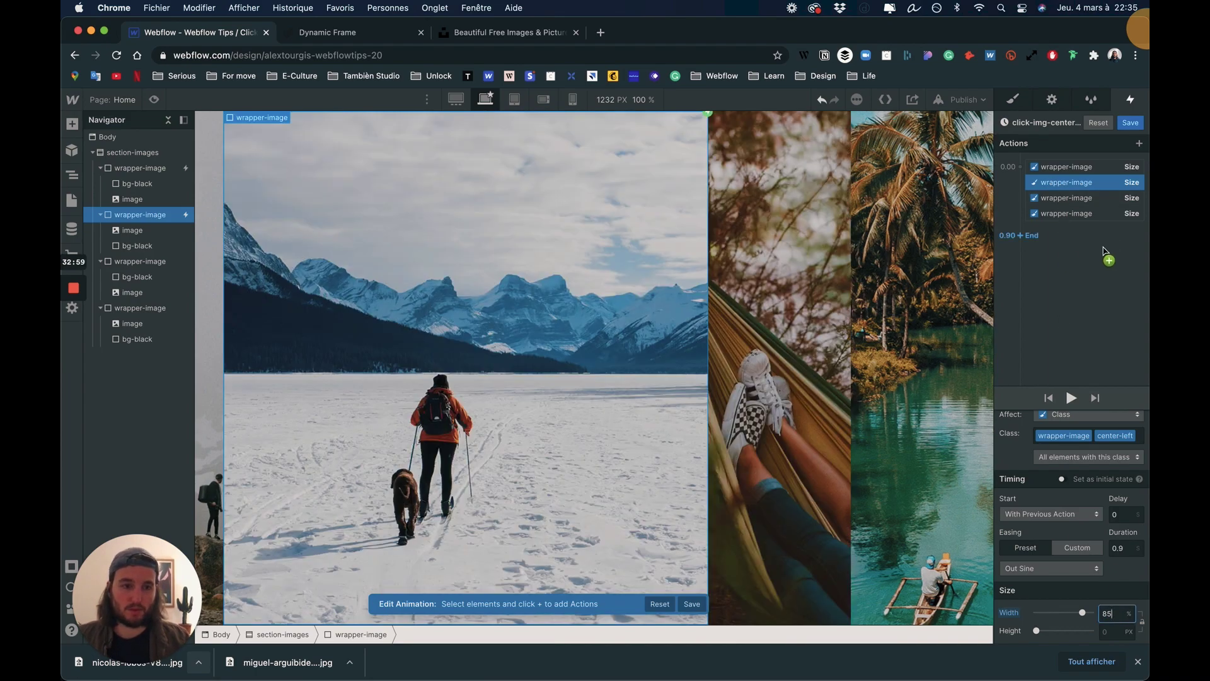
{"action": "left_click", "coordinate": [1072, 398]}
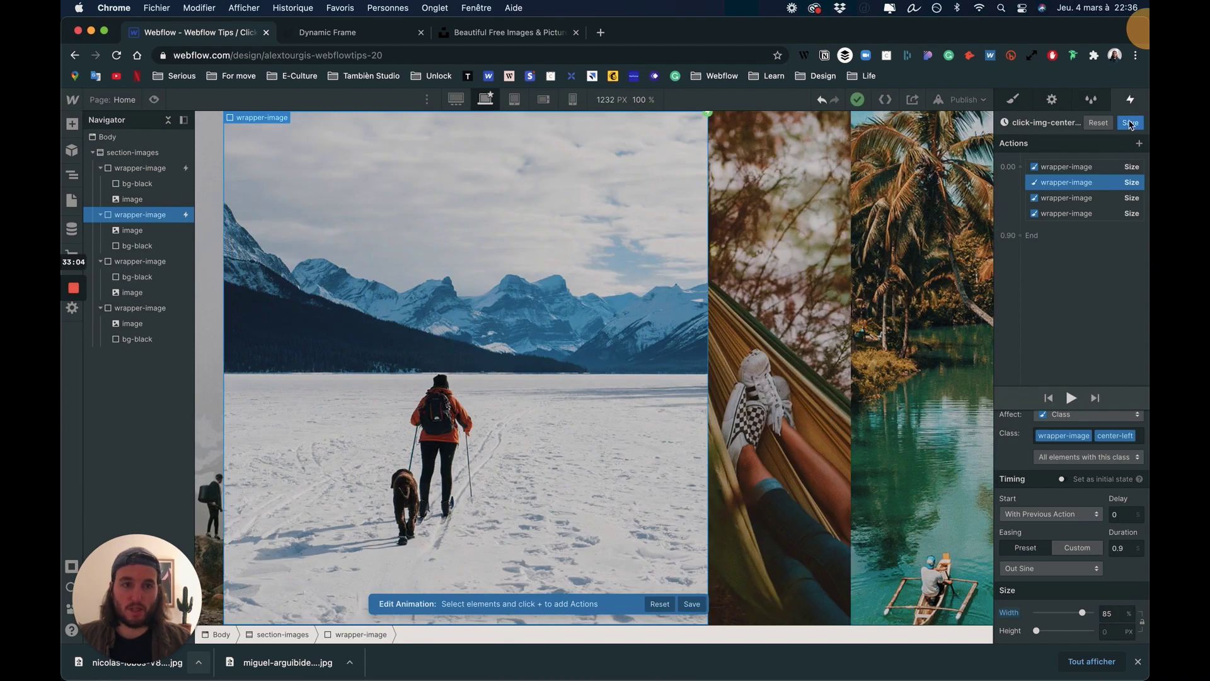
{"action": "left_click", "coordinate": [1130, 123]}
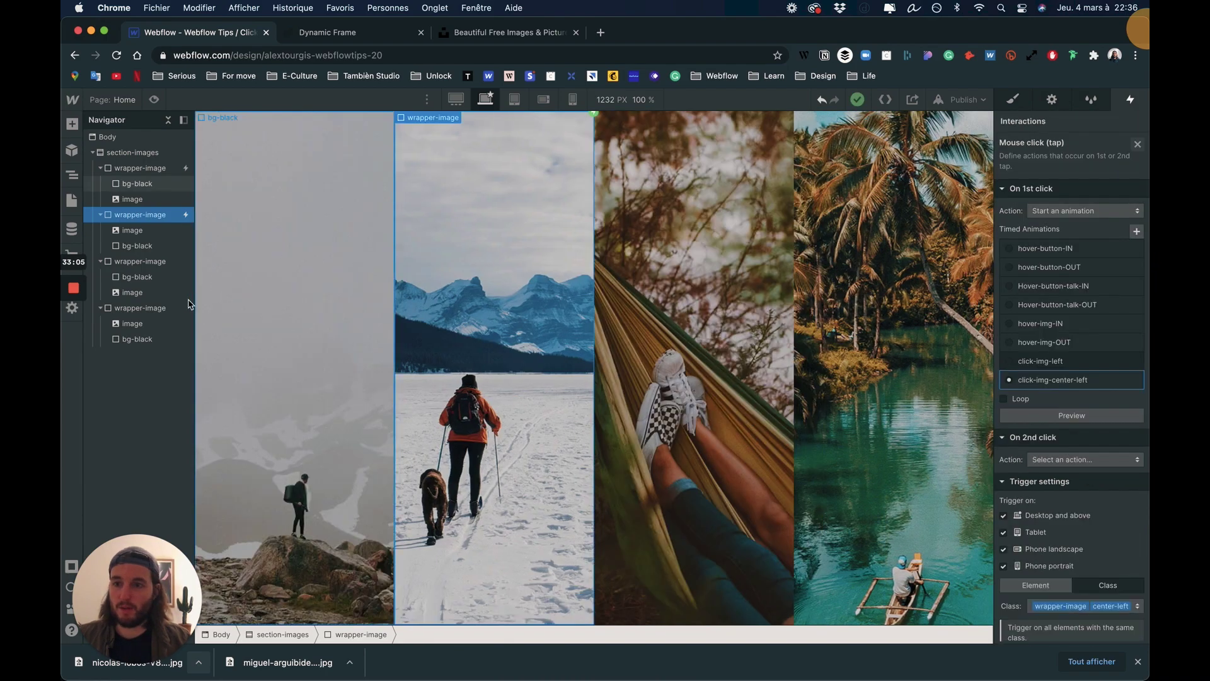
- Add a mouse click trigger to the third wrapper-image, applied to the center-right class, that starts an animation on first click
{"action": "left_click", "coordinate": [143, 268]}
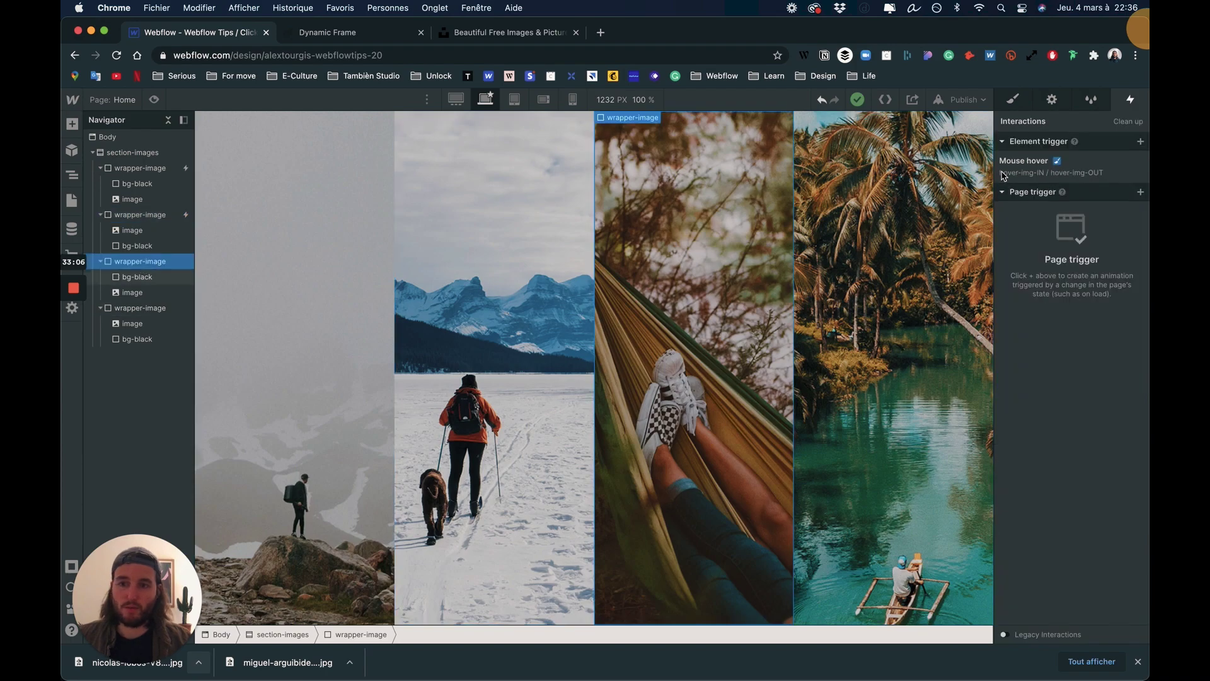
{"action": "left_click", "coordinate": [1141, 142]}
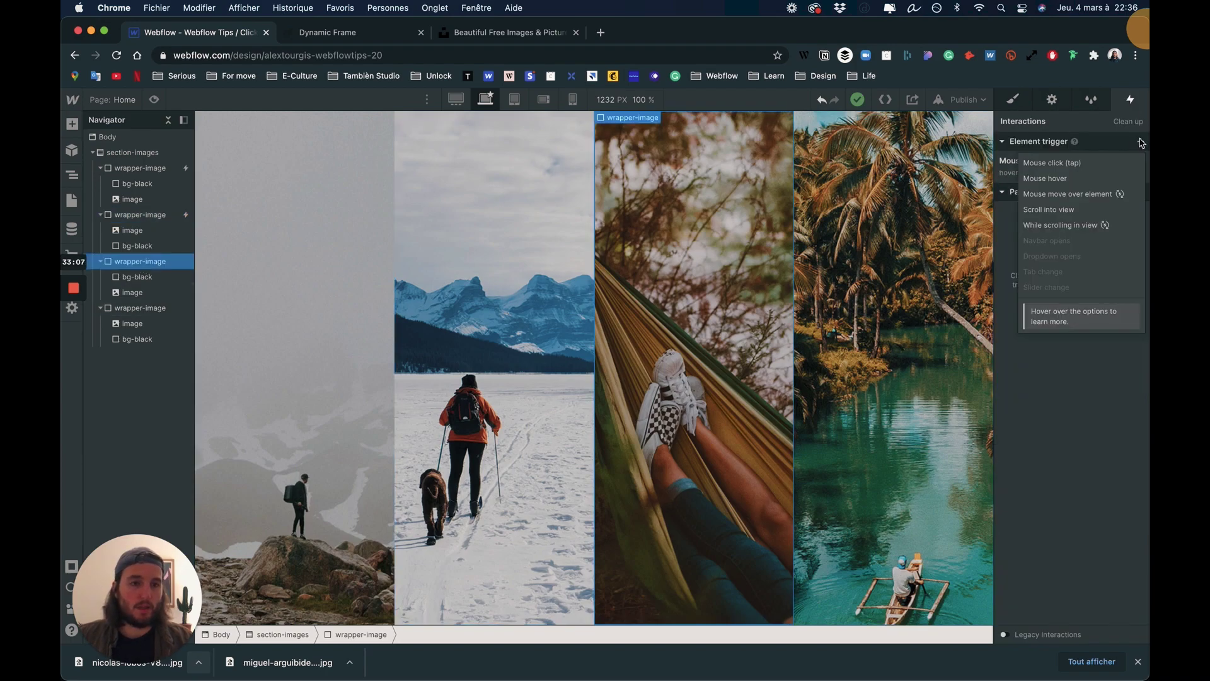
{"action": "left_click", "coordinate": [1074, 163]}
{"action": "left_click", "coordinate": [1097, 380]}
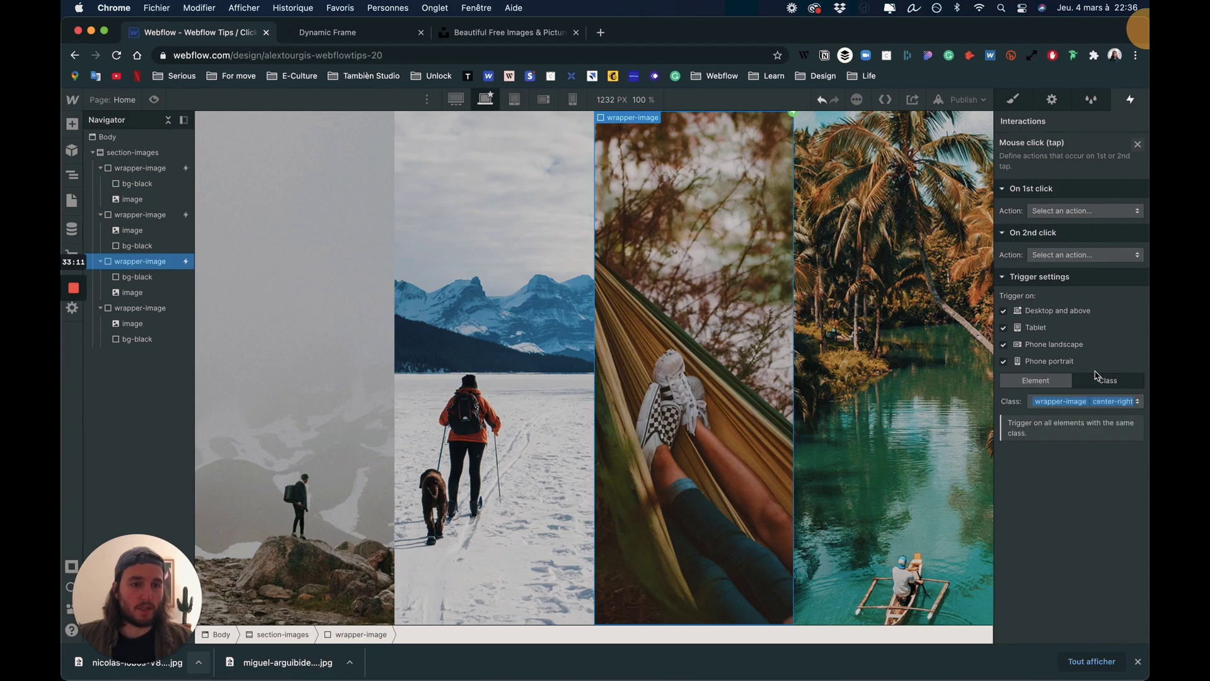
{"action": "left_click", "coordinate": [1058, 212]}
{"action": "left_click", "coordinate": [1059, 241]}
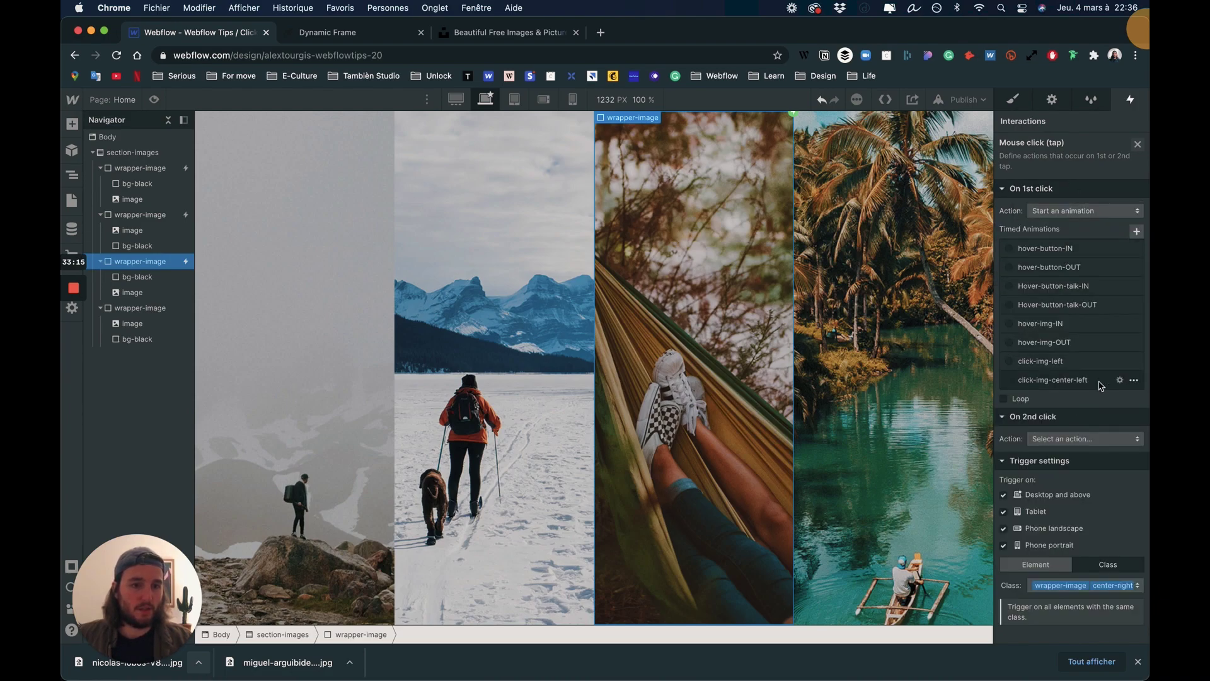
- Duplicate the click-img-center-left animation, open the copy and rename it click-img-center-right
{"action": "left_click", "coordinate": [1132, 381]}
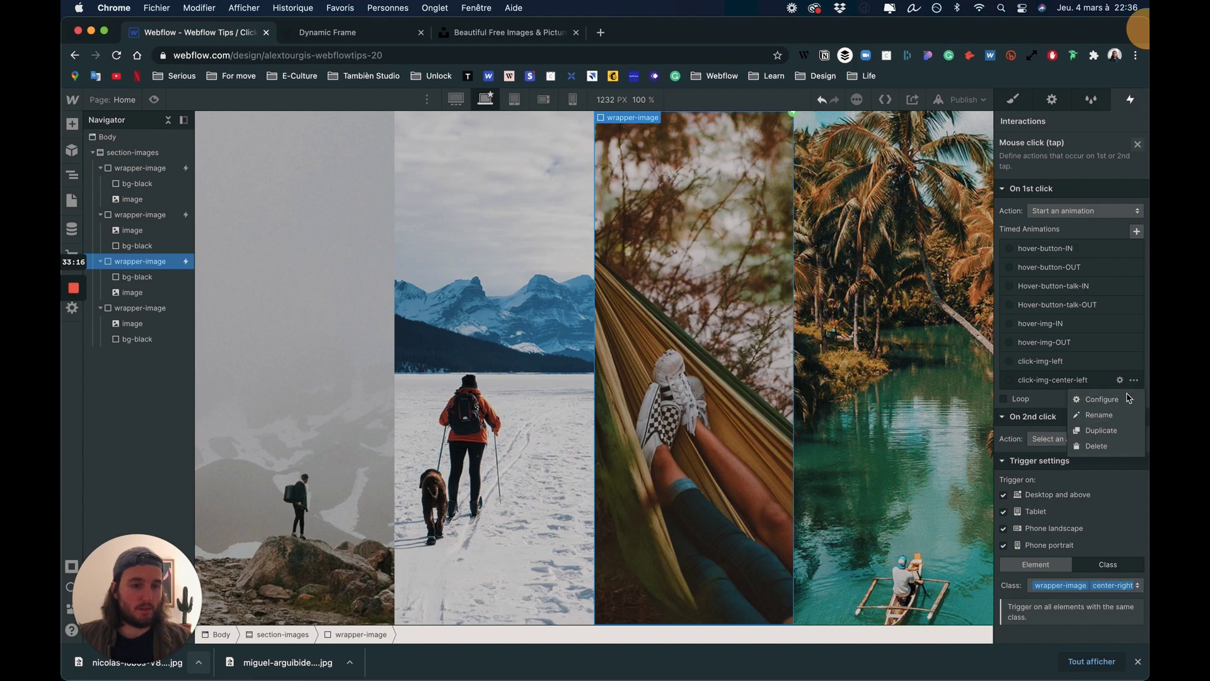
{"action": "left_click", "coordinate": [1100, 422]}
{"action": "left_click", "coordinate": [1069, 398]}
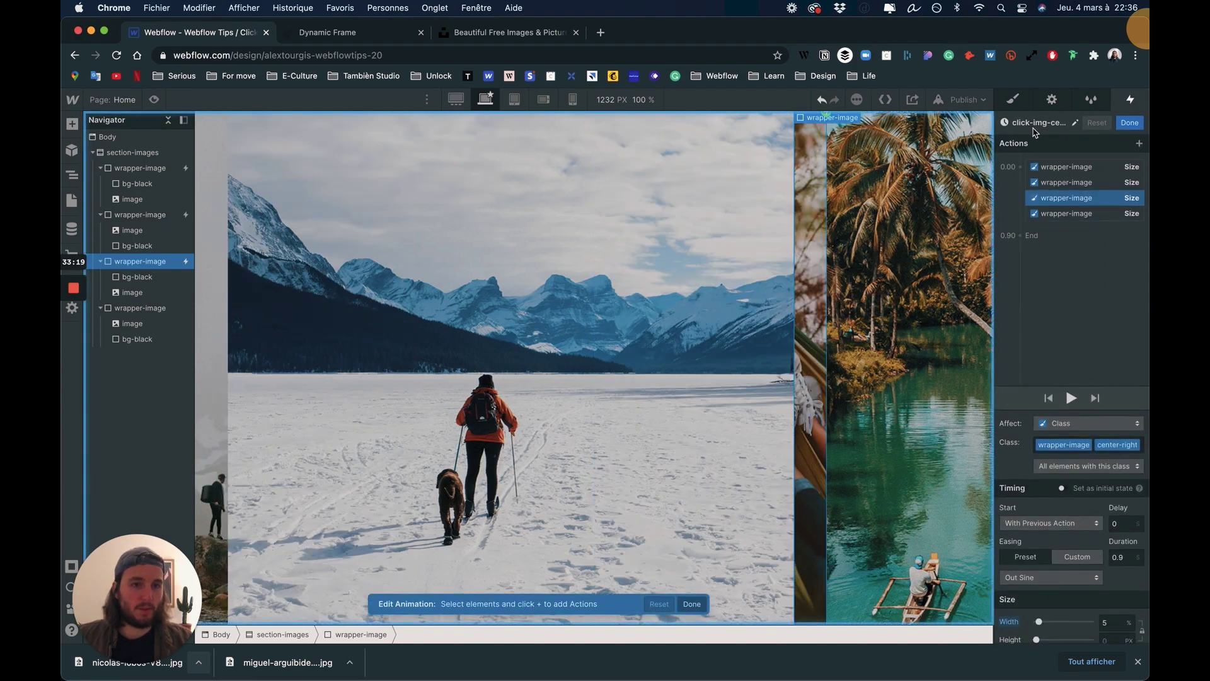
{"action": "left_click", "coordinate": [1033, 124]}
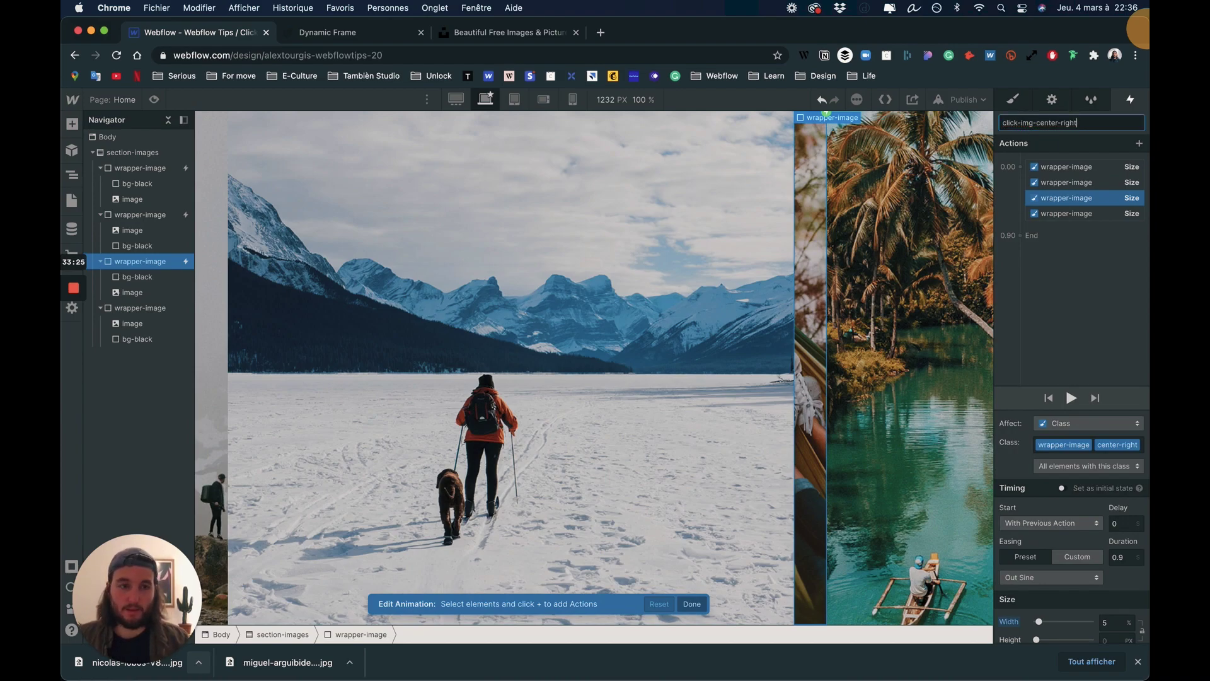
{"action": "key", "text": "Return"}
- Set the center-left column's width to 5% and the center-right column's width to 85%, play the animation and save it
{"action": "left_click", "coordinate": [1065, 182]}
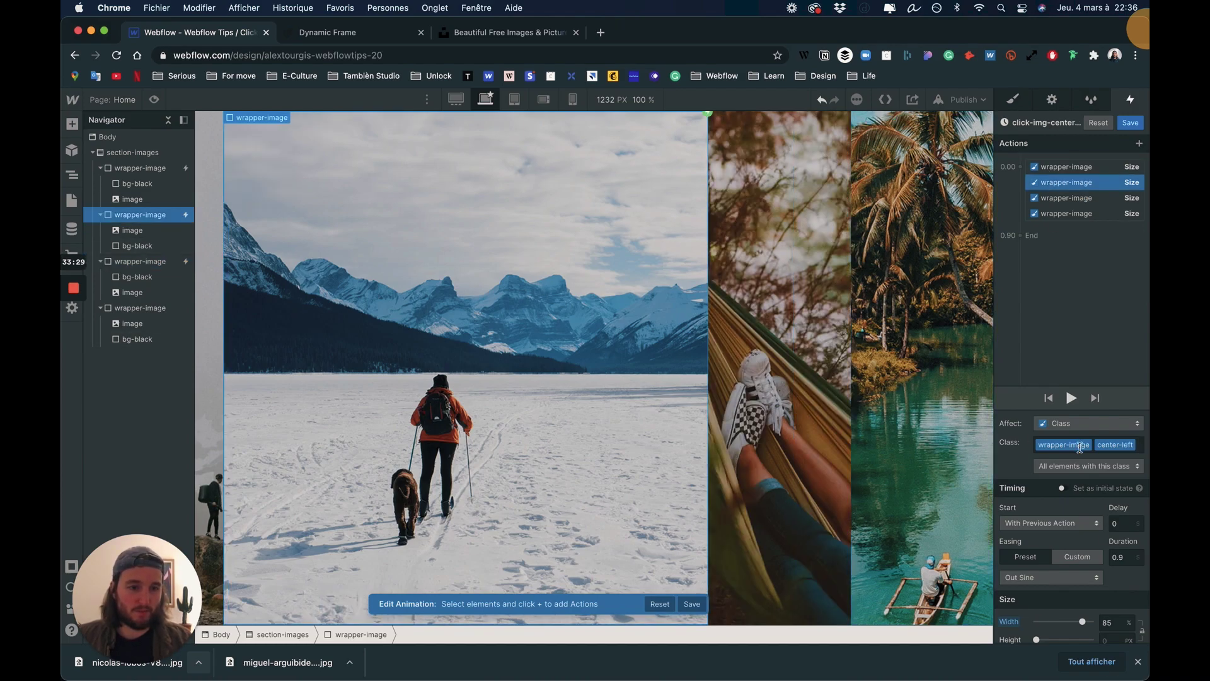
{"action": "left_click", "coordinate": [1115, 624]}
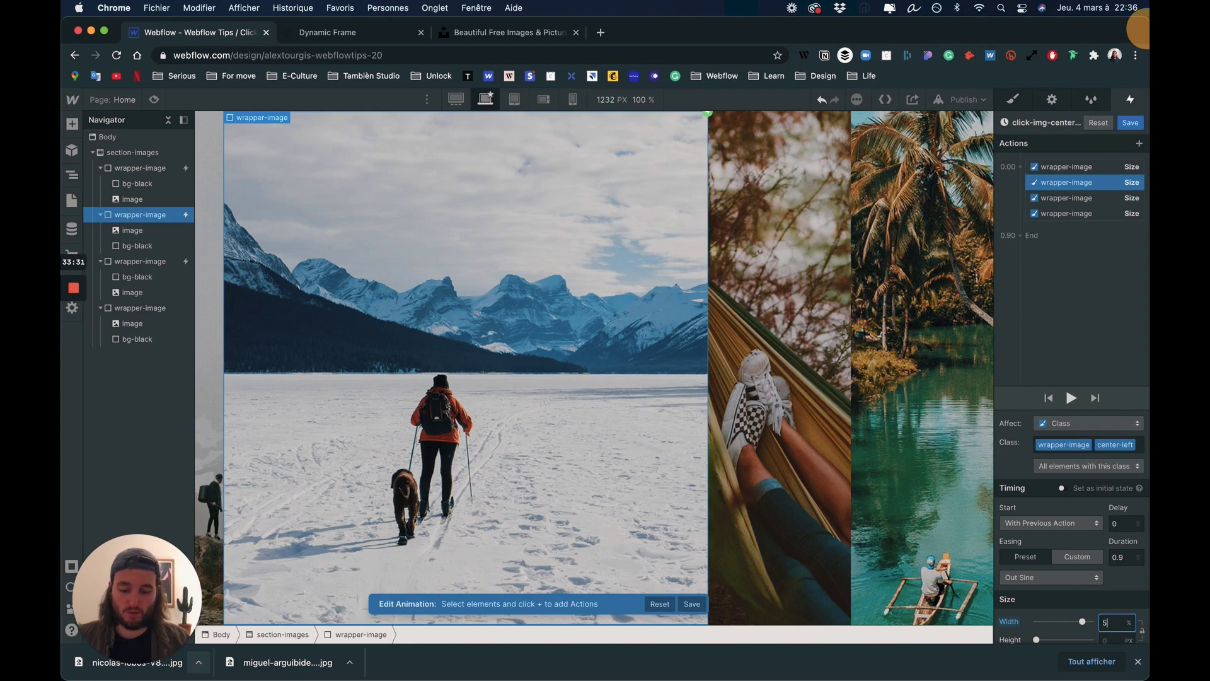
{"action": "key", "text": "Return"}
{"action": "left_click", "coordinate": [1089, 199]}
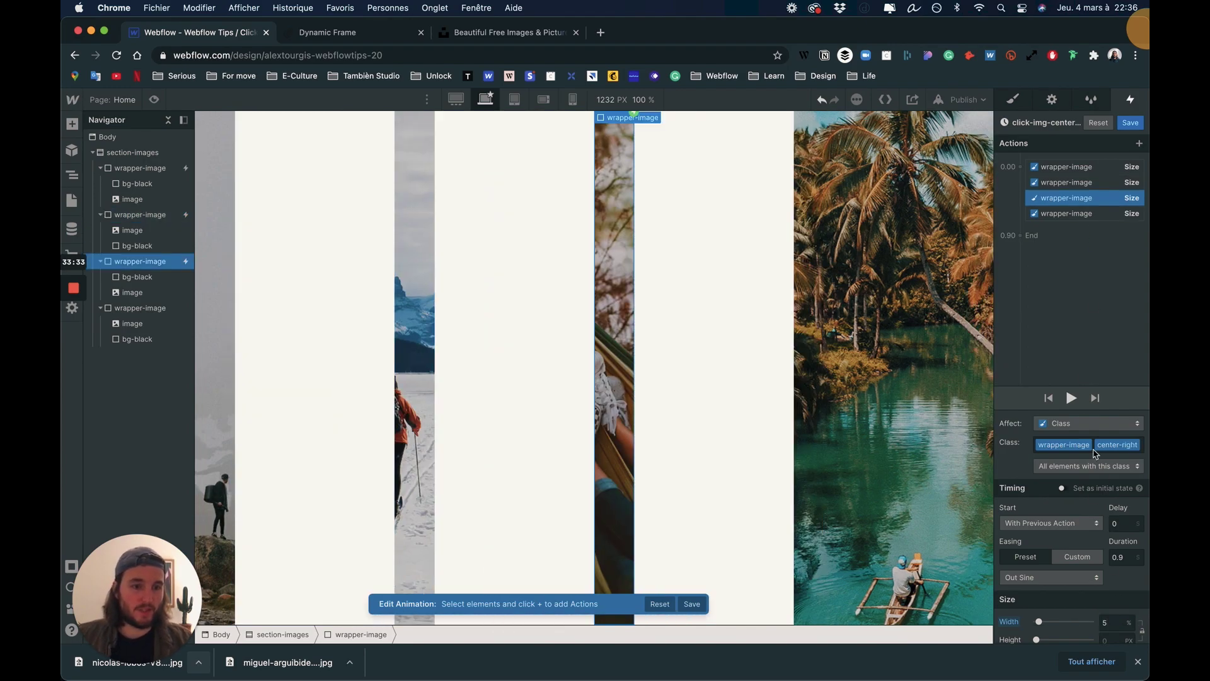
{"action": "left_click", "coordinate": [1114, 623]}
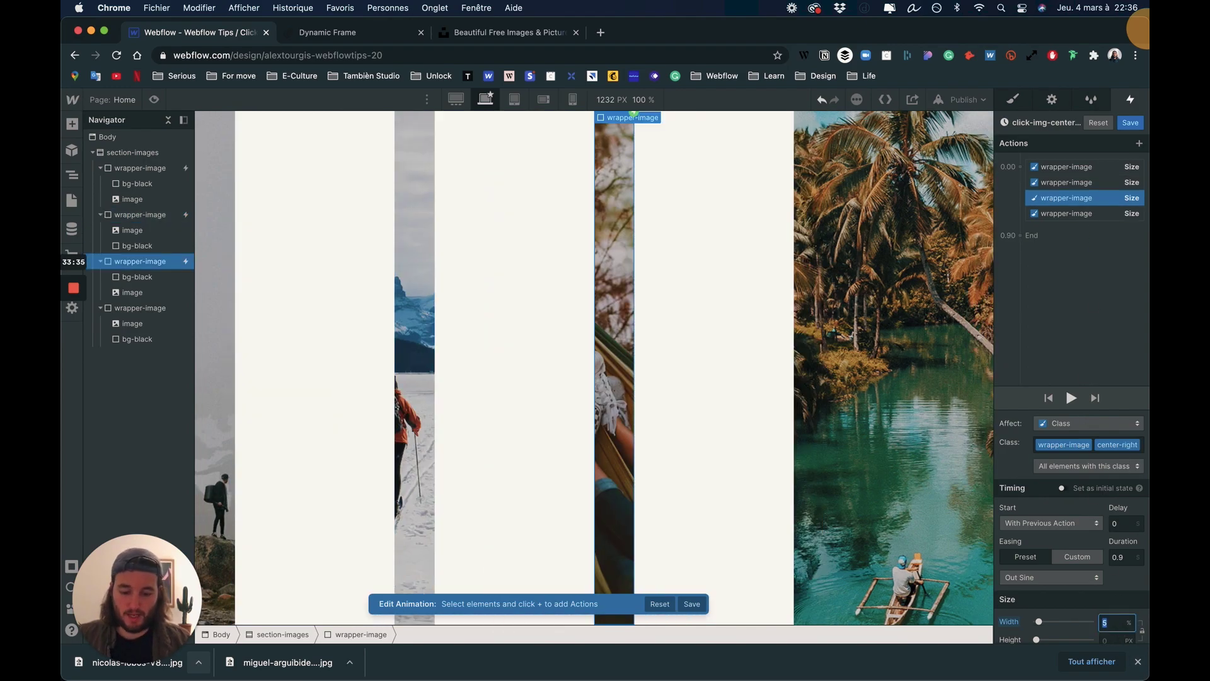
{"action": "type", "text": "85"}
{"action": "key", "text": "Return"}
{"action": "scroll", "coordinate": [1108, 425], "scroll_direction": "down", "scroll_amount": 1}
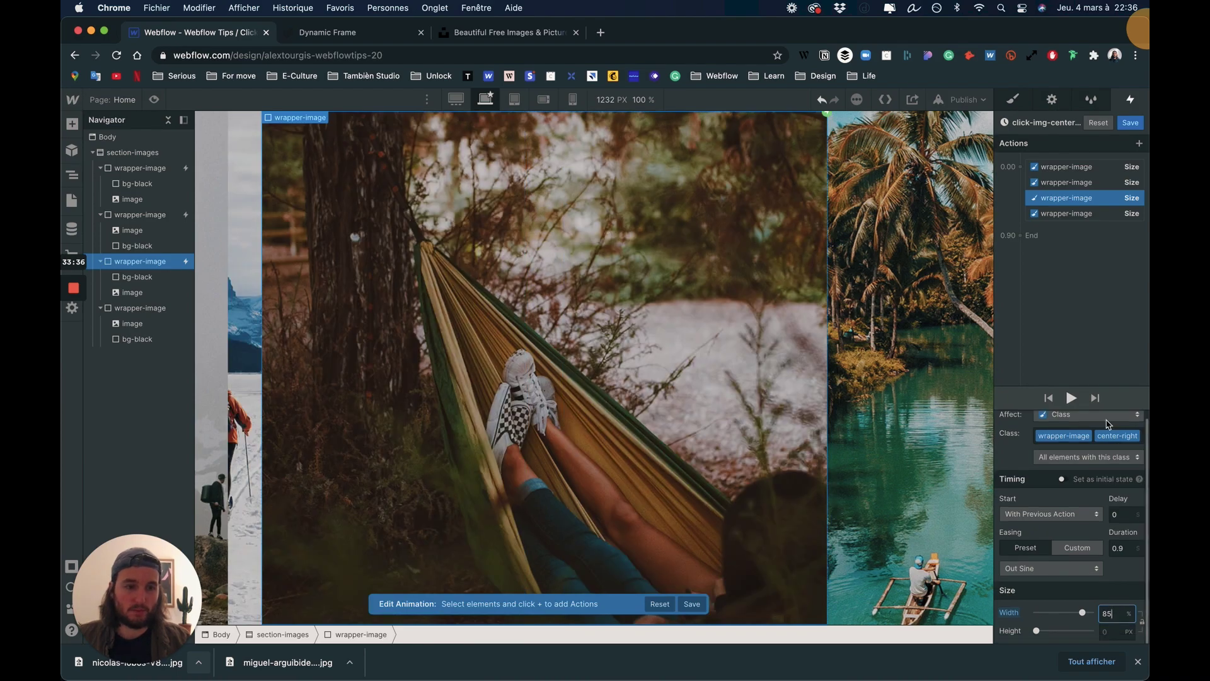
{"action": "left_click", "coordinate": [1070, 397]}
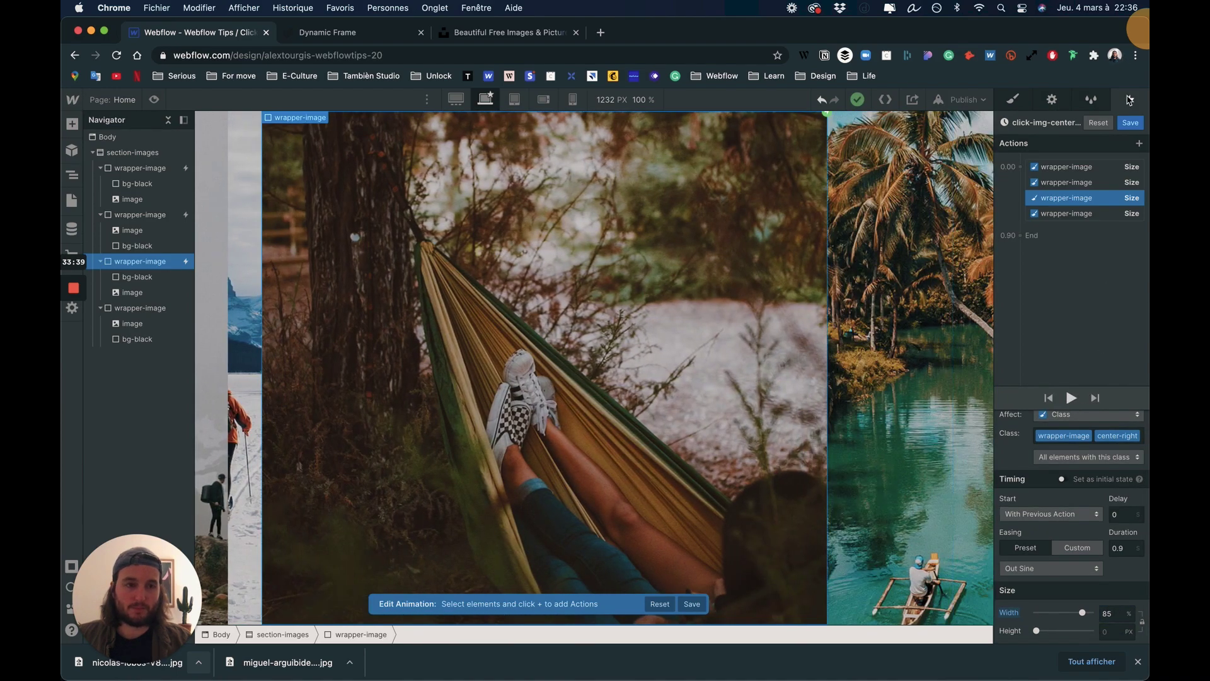
{"action": "left_click", "coordinate": [1130, 122]}
- Add a mouse click trigger to the fourth wrapper-image, applied to the right class, that starts an animation on first click
{"action": "left_click", "coordinate": [181, 306]}
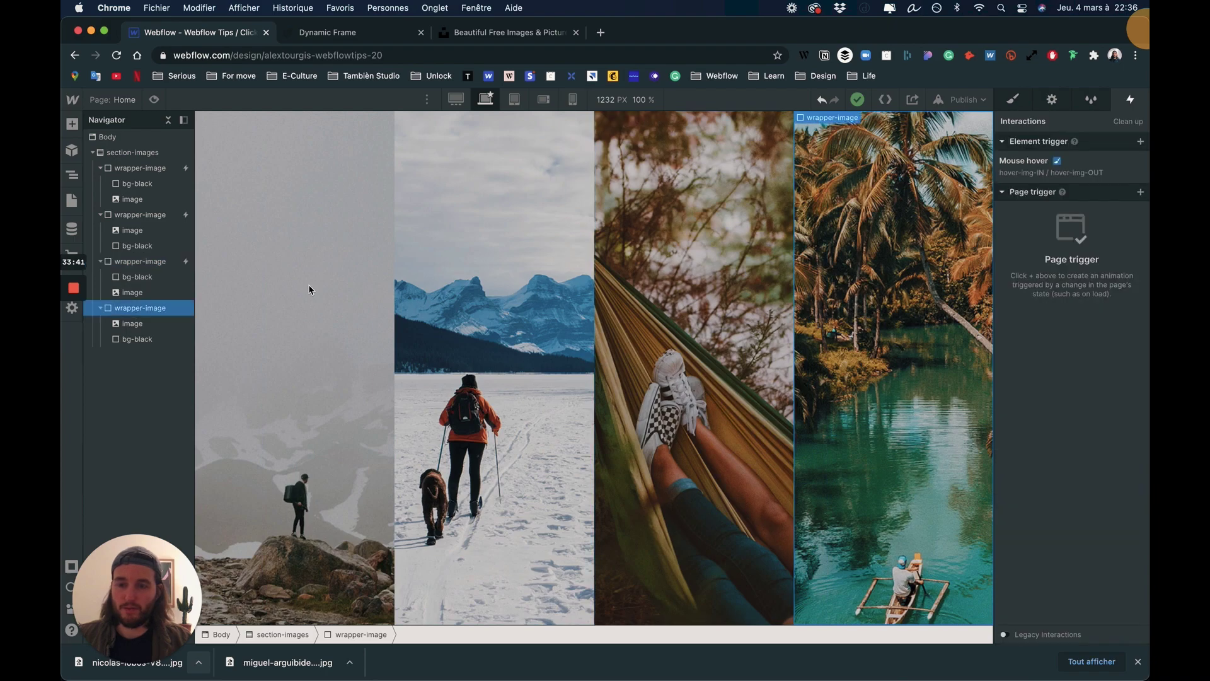
{"action": "left_click", "coordinate": [1141, 143]}
{"action": "left_click", "coordinate": [1065, 162]}
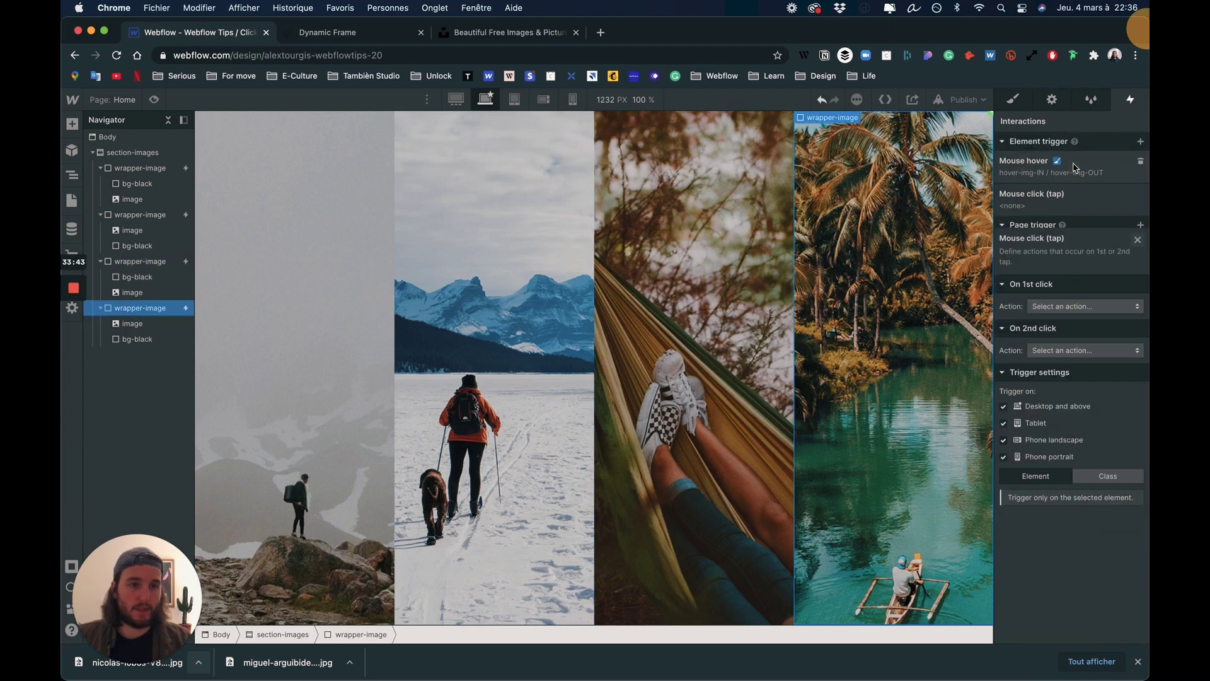
{"action": "left_click", "coordinate": [1109, 381]}
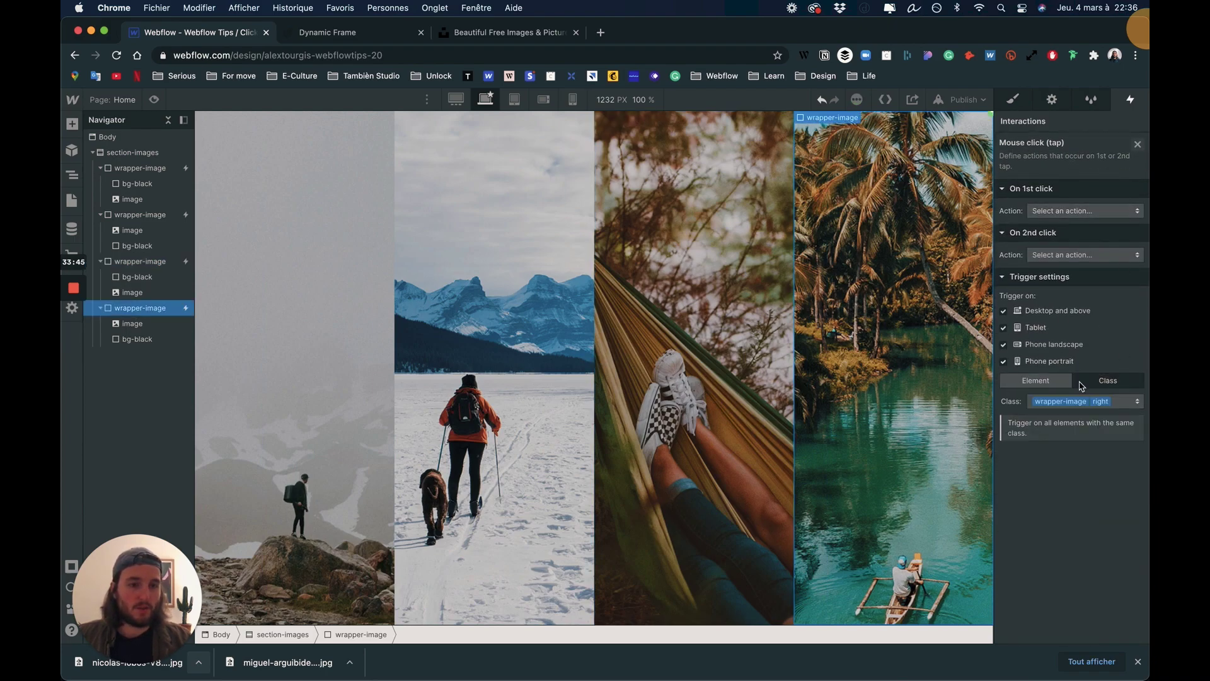
{"action": "left_click", "coordinate": [1085, 210]}
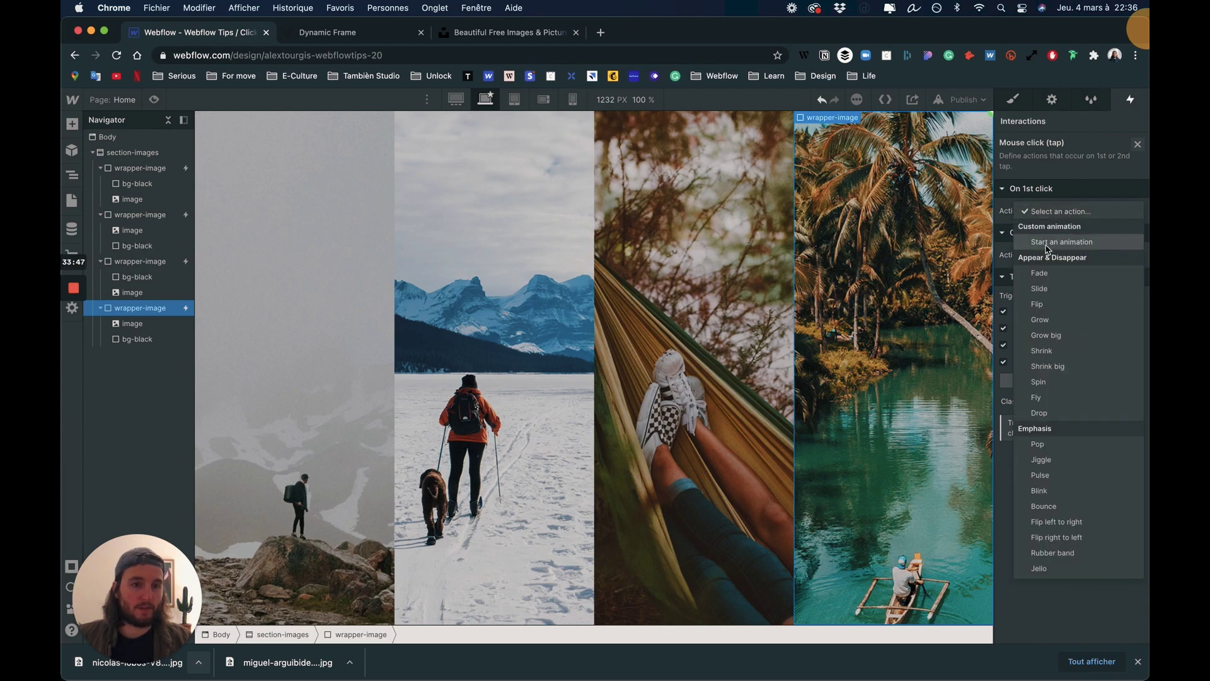
{"action": "left_click", "coordinate": [1048, 246]}
- Duplicate the click-img-center-right animation, open the copy and rename it click-img-right
{"action": "left_click", "coordinate": [1134, 398]}
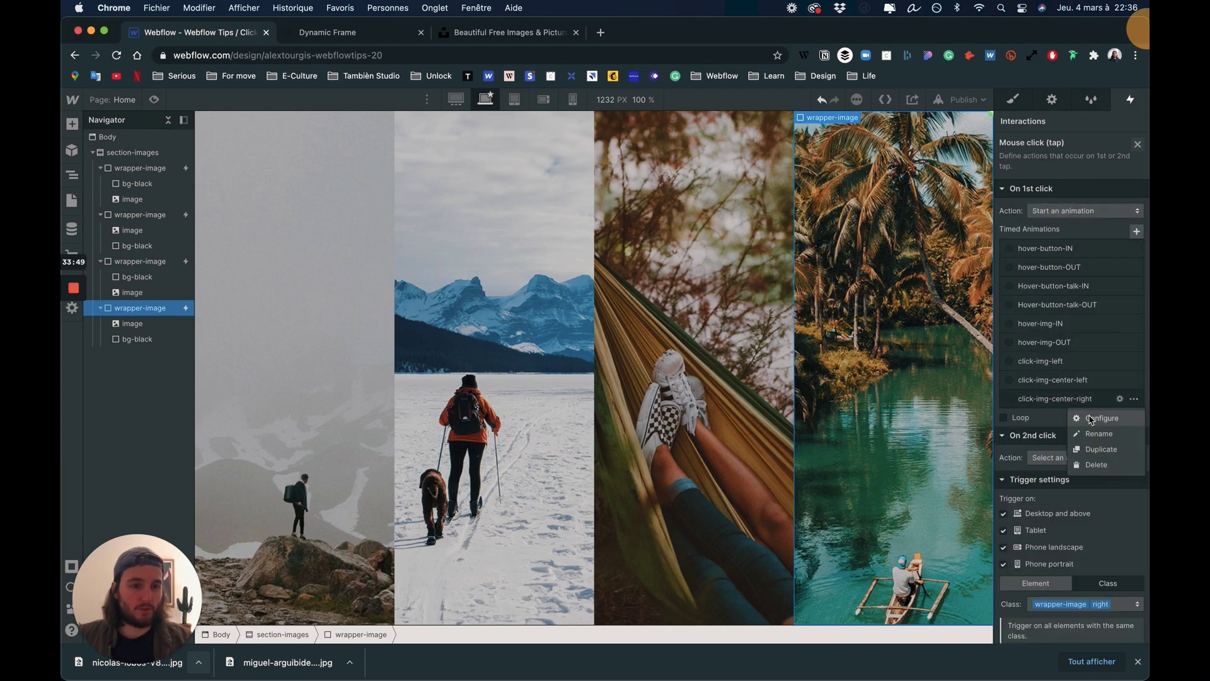
{"action": "left_click", "coordinate": [1101, 449]}
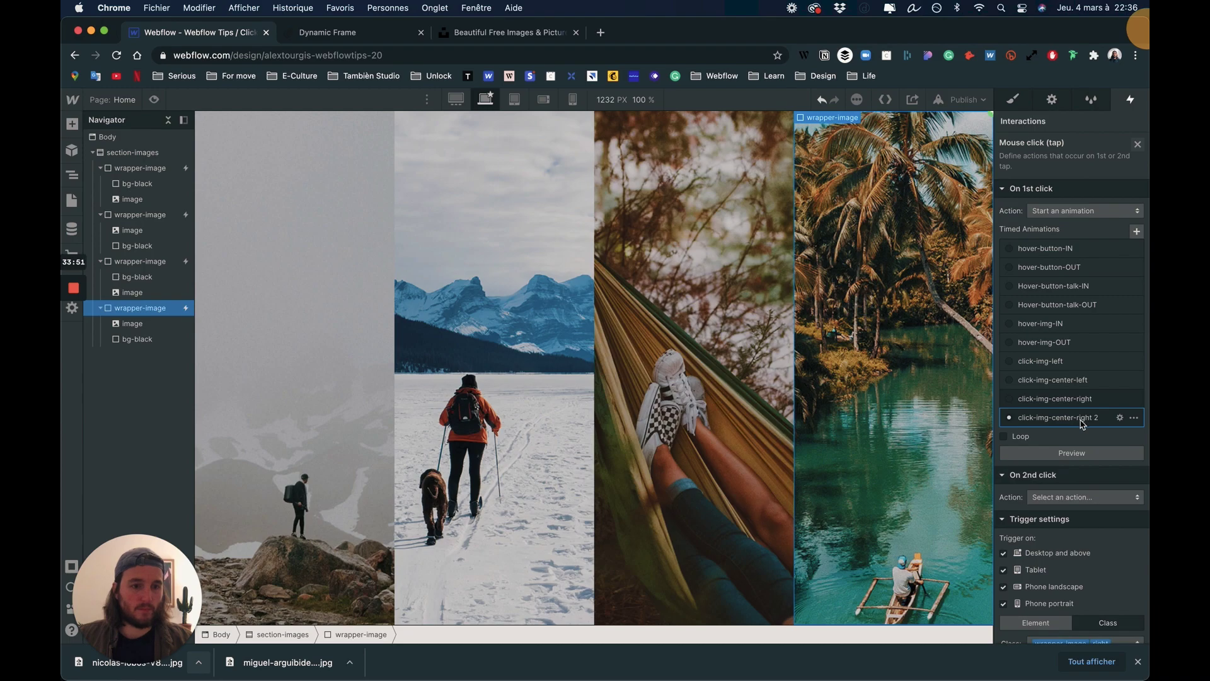
{"action": "left_click", "coordinate": [1097, 417]}
{"action": "left_click", "coordinate": [1076, 123]}
{"action": "left_click", "coordinate": [1082, 122]}
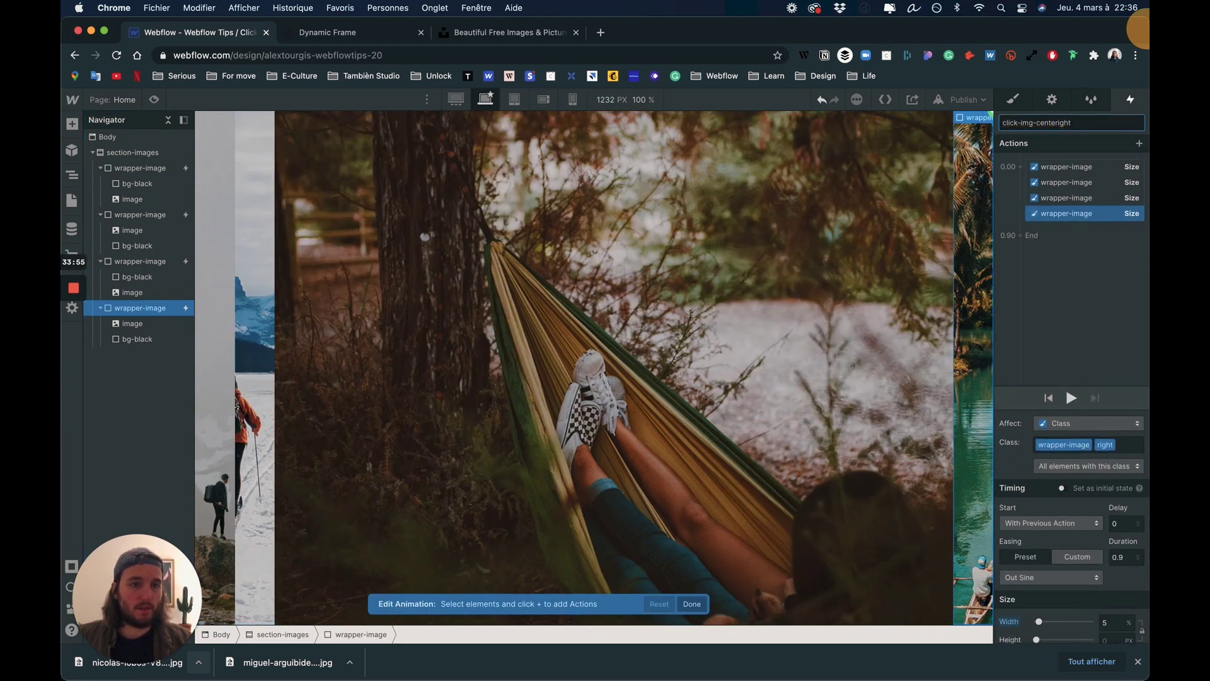
{"action": "key", "text": "Return"}
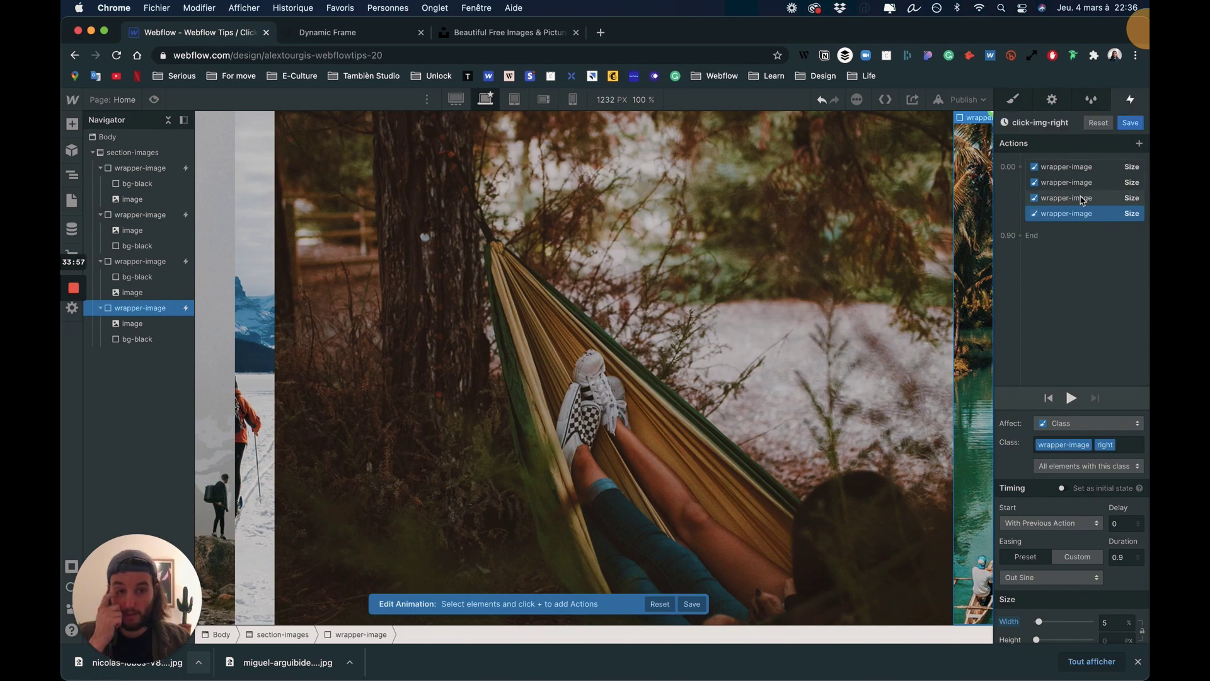
- Set the right column's width to 85% and the center-right column's width to 5%, and save the click-img-right animation
{"action": "left_click", "coordinate": [1113, 625]}
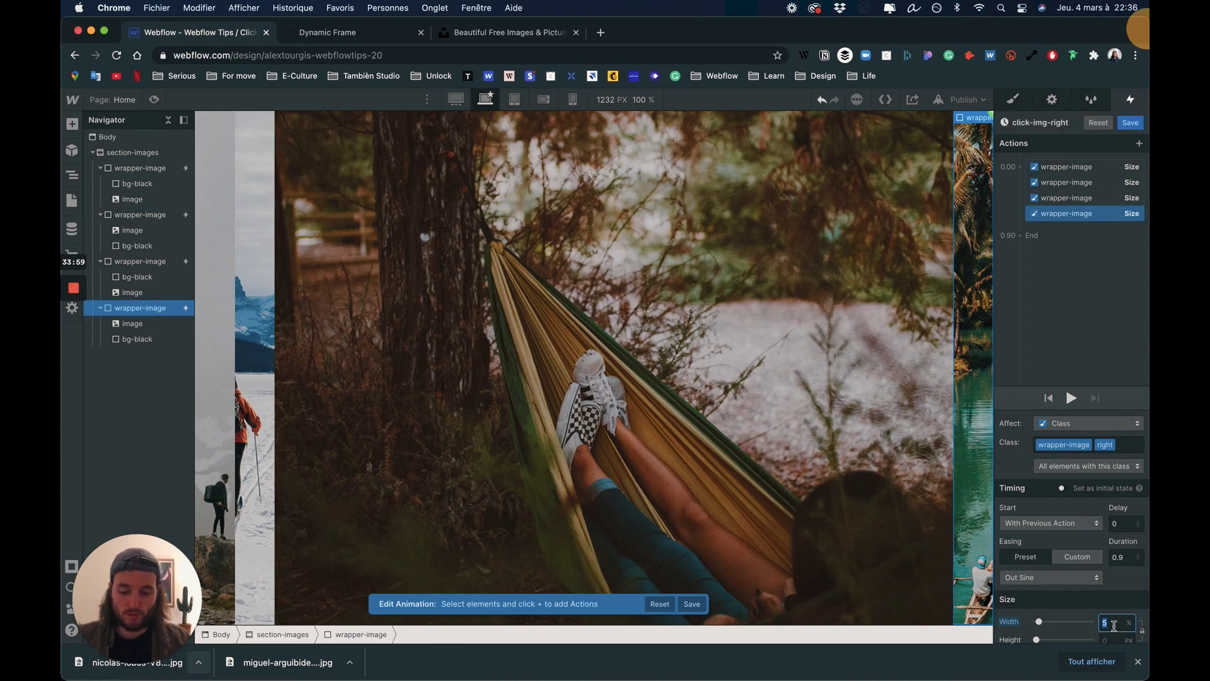
{"action": "type", "text": "8"}
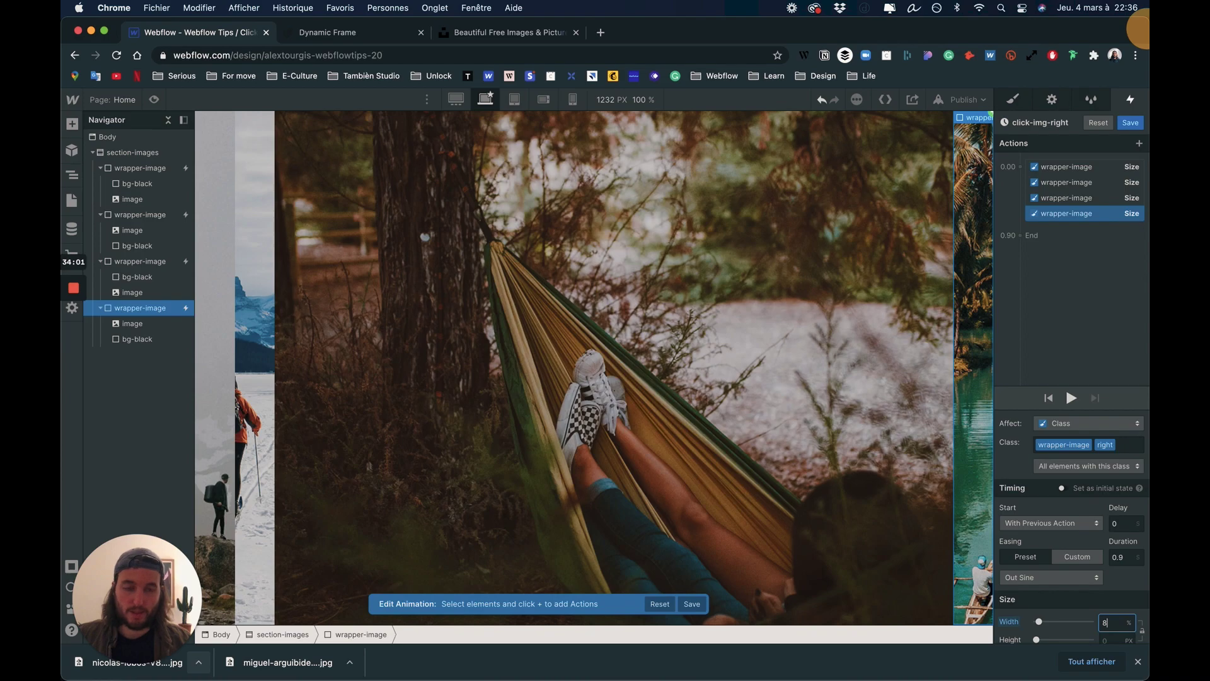
{"action": "type", "text": "5"}
{"action": "left_click", "coordinate": [1066, 197]}
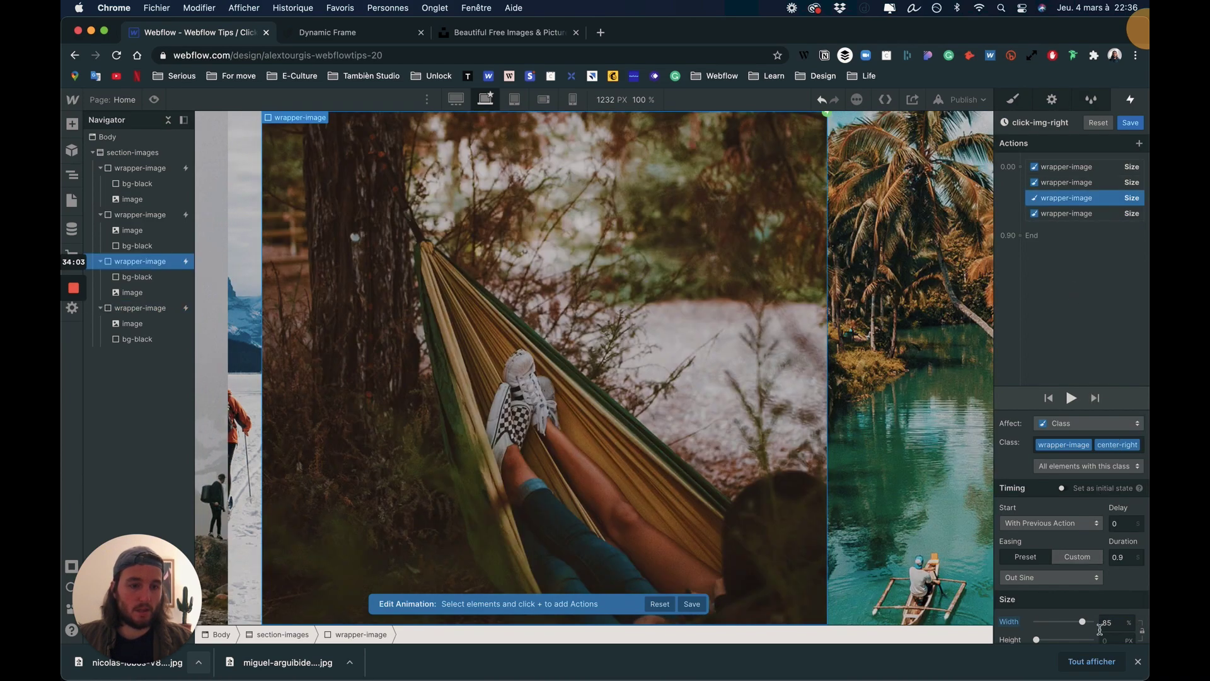
{"action": "left_click", "coordinate": [1108, 623]}
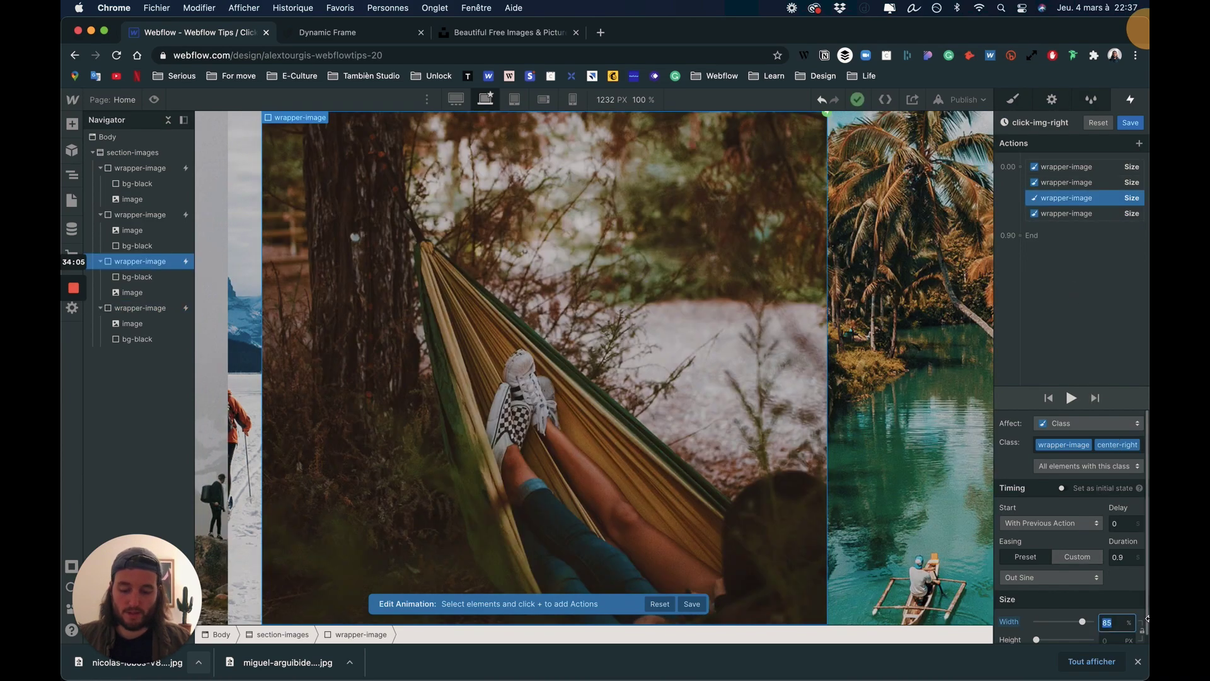
{"action": "type", "text": "5"}
{"action": "left_click", "coordinate": [1122, 123]}
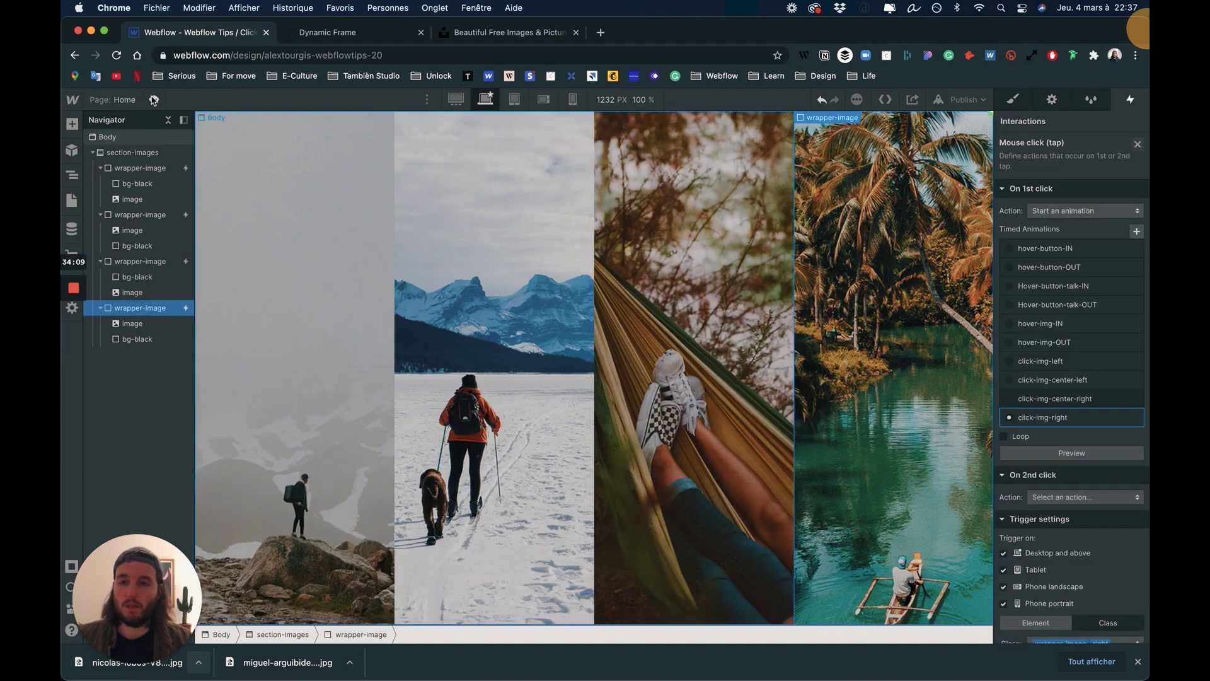
- Preview the page to test the column click animations and switch to the Dynamic Frame site for comparison
{"action": "left_click", "coordinate": [153, 100]}
{"action": "mouse_move", "coordinate": [221, 173]}
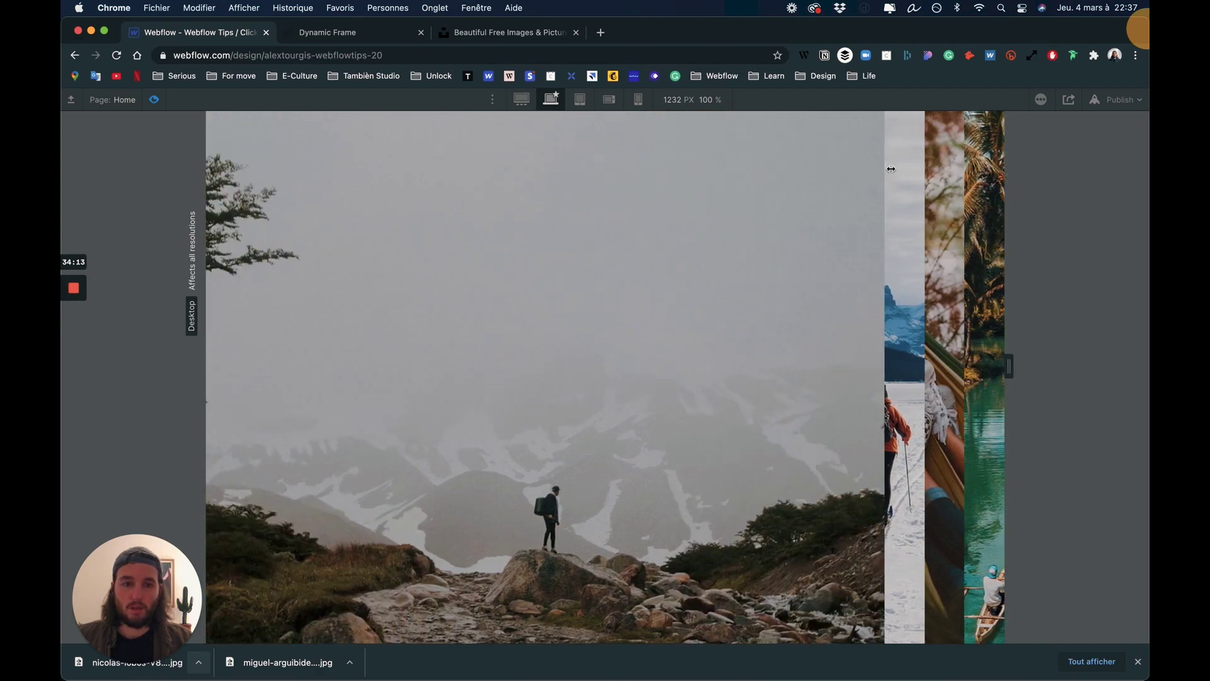
{"action": "mouse_move", "coordinate": [941, 175]}
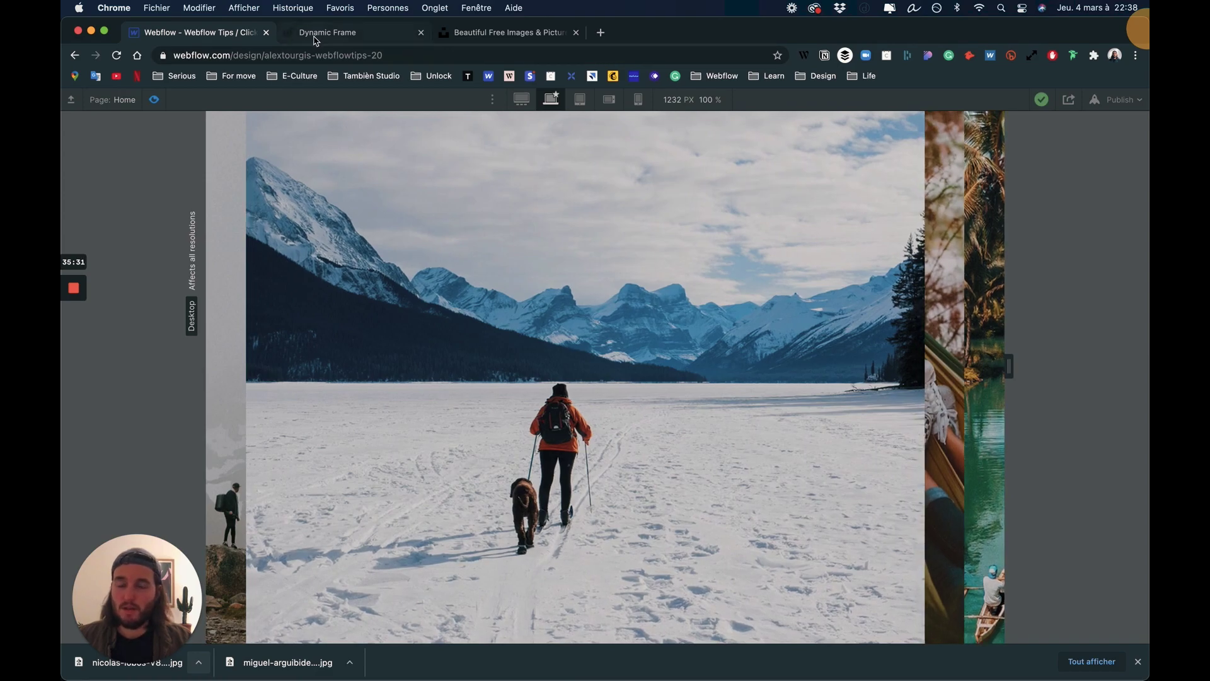
{"action": "left_click", "coordinate": [310, 33]}
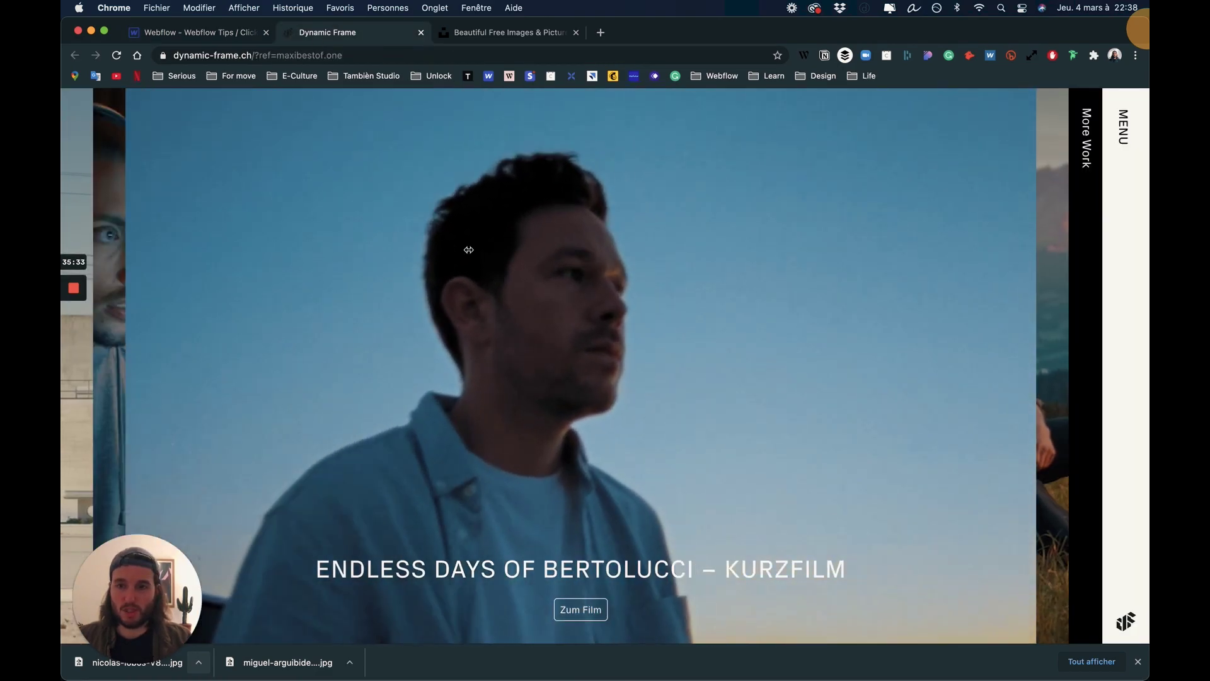